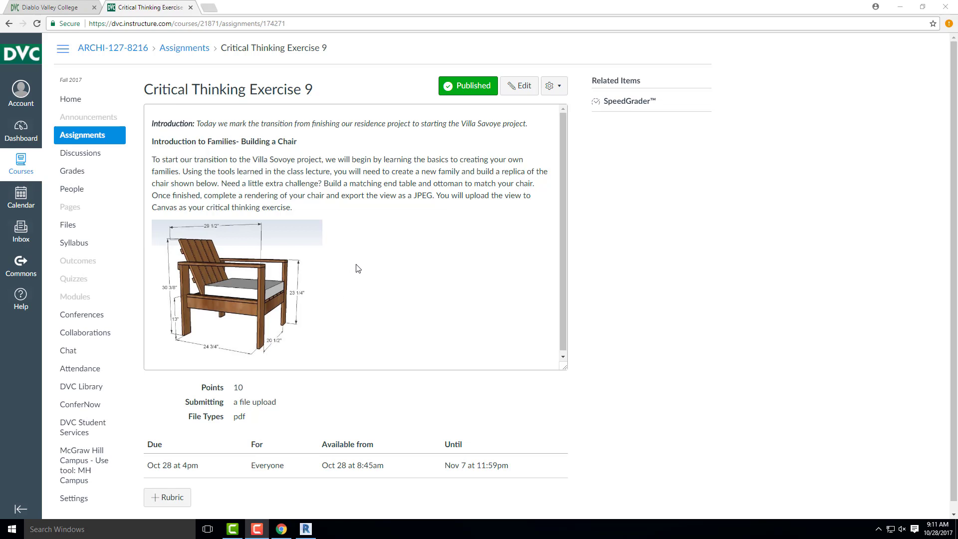
# Review the chair-building brief in Critical Thinking Exercise 9 and switch to the empty Revit project.
pyautogui.moveTo(565, 136); pyautogui.dragTo(565, 163)
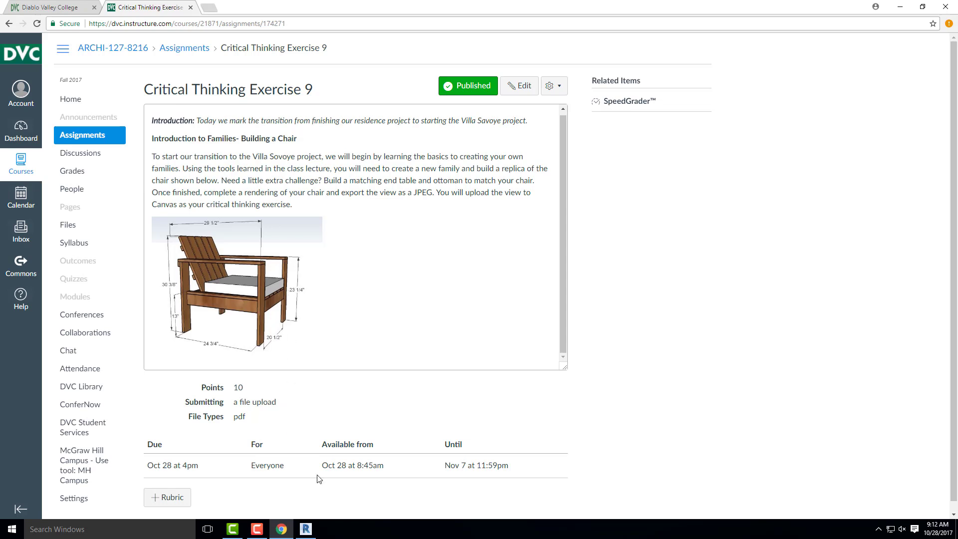
pyautogui.click(305, 530)
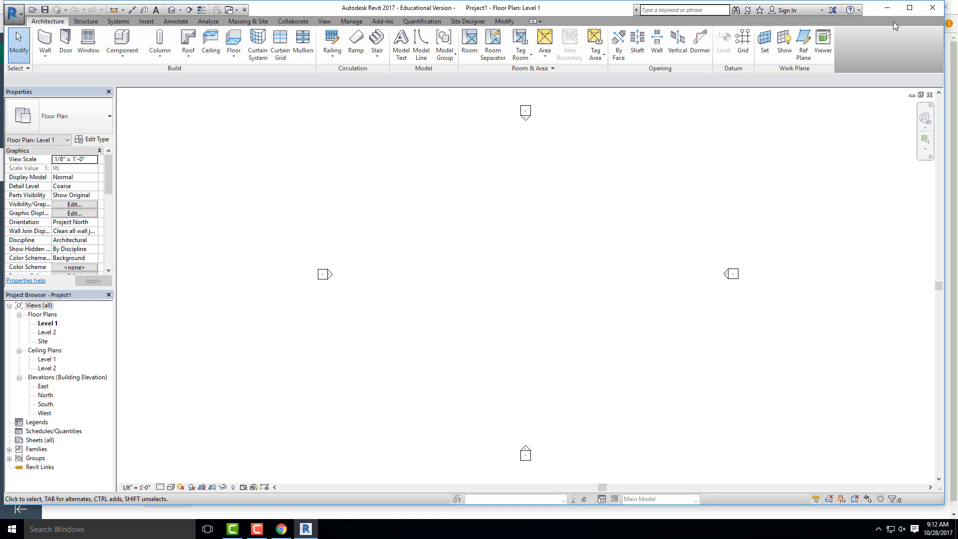
pyautogui.click(884, 10)
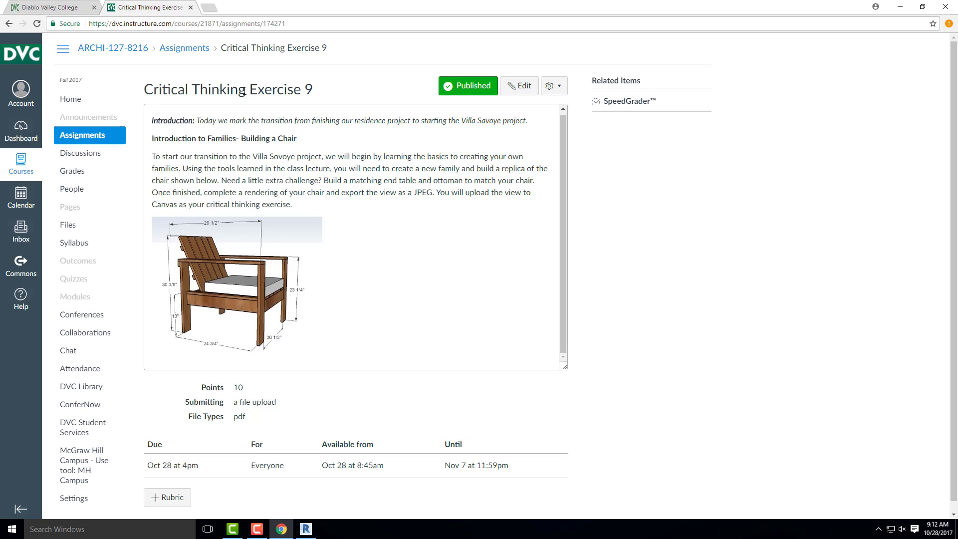
pyautogui.click(900, 8)
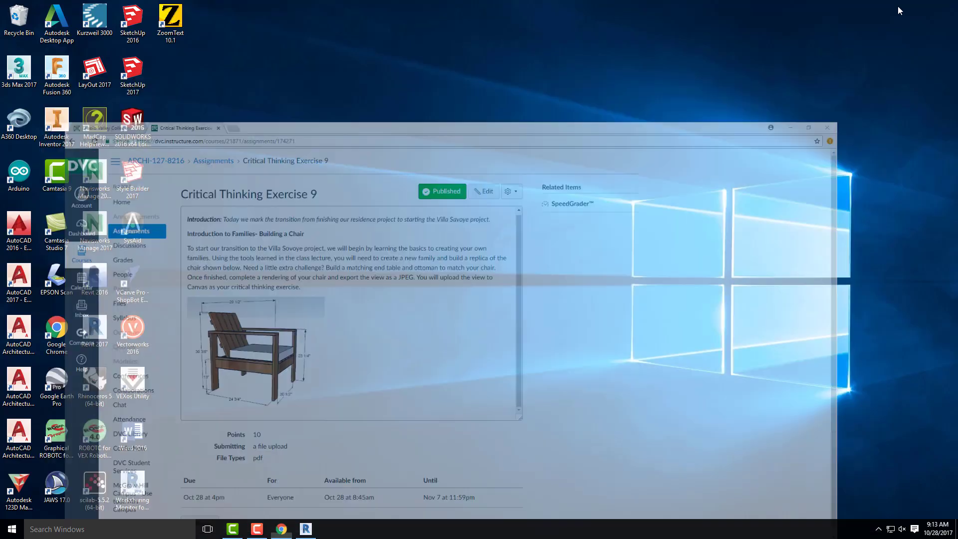
pyautogui.click(308, 529)
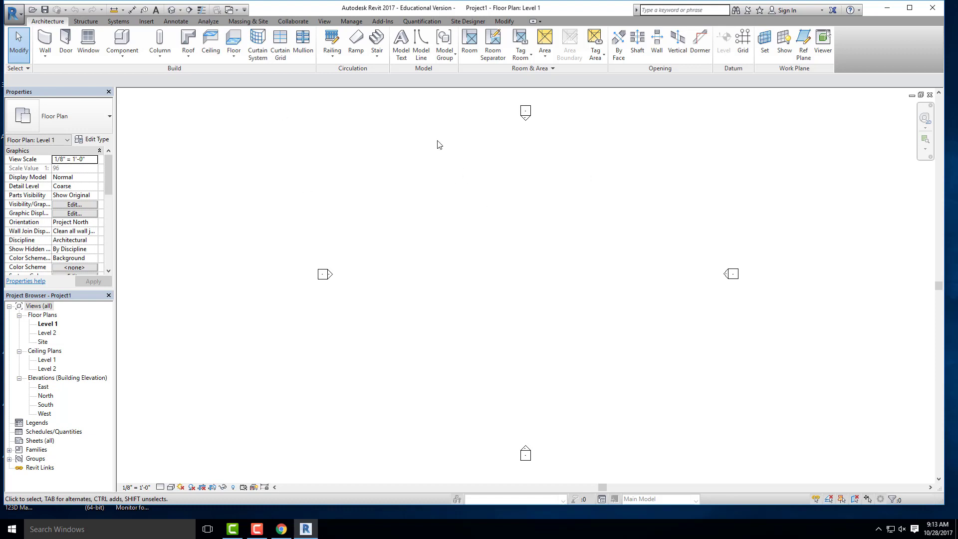
# Place one 60" x 30" Desk component near the middle of the Level 1 floor plan, between the elevation markers.
pyautogui.click(125, 56)
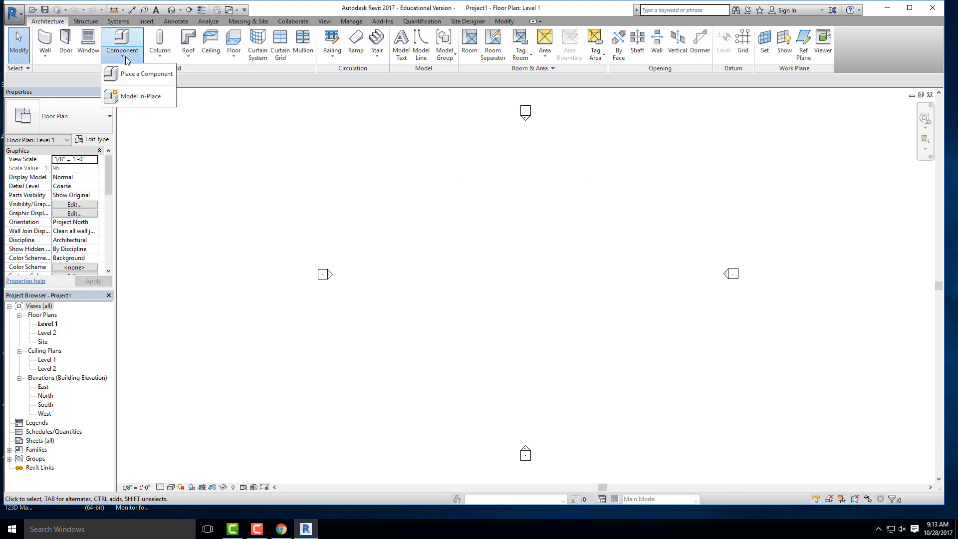
pyautogui.click(144, 75)
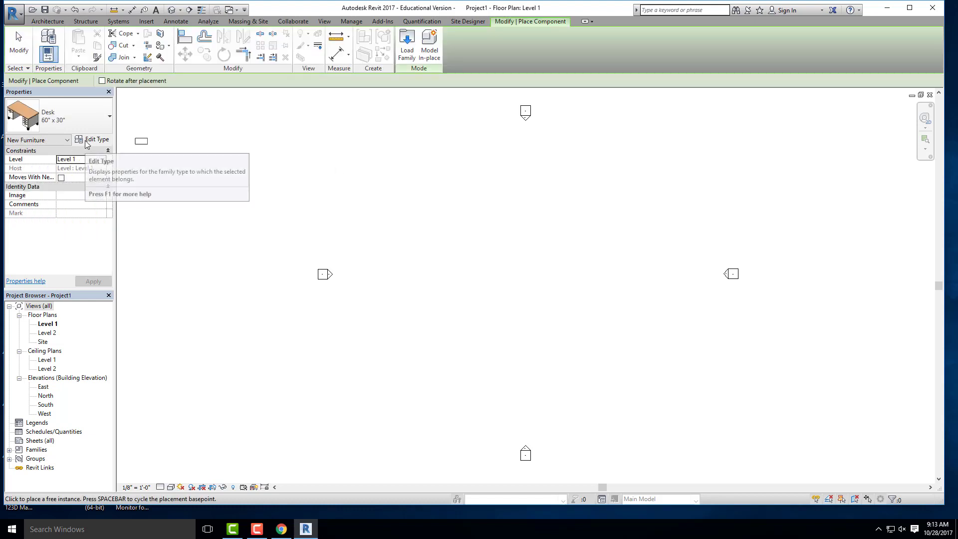
pyautogui.scroll(4, 525, 286)
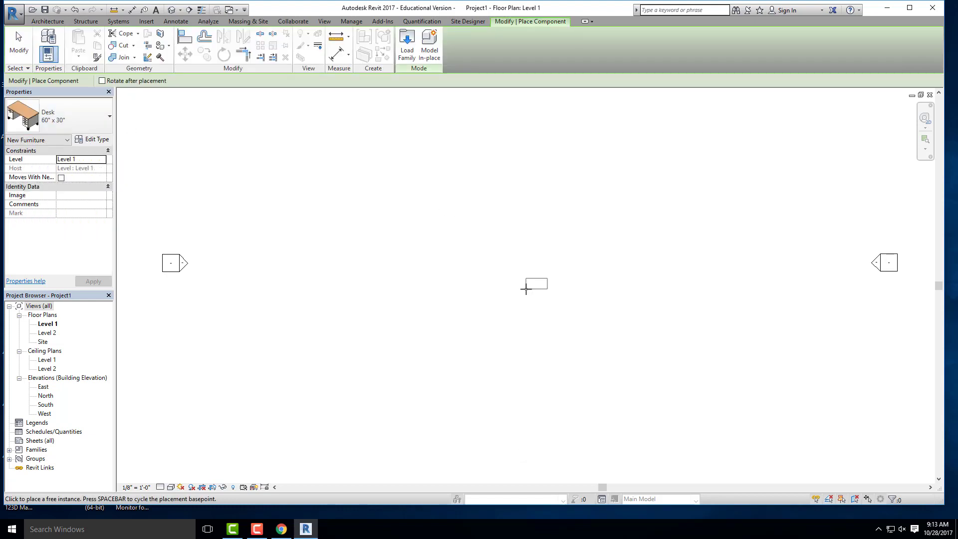
pyautogui.click(514, 263)
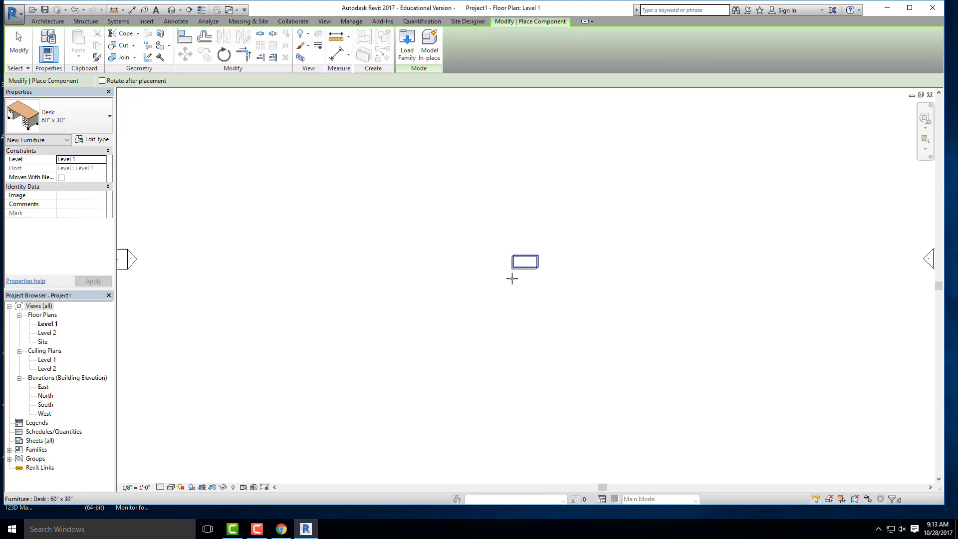
pyautogui.press('Escape')
pyautogui.press('Escape')
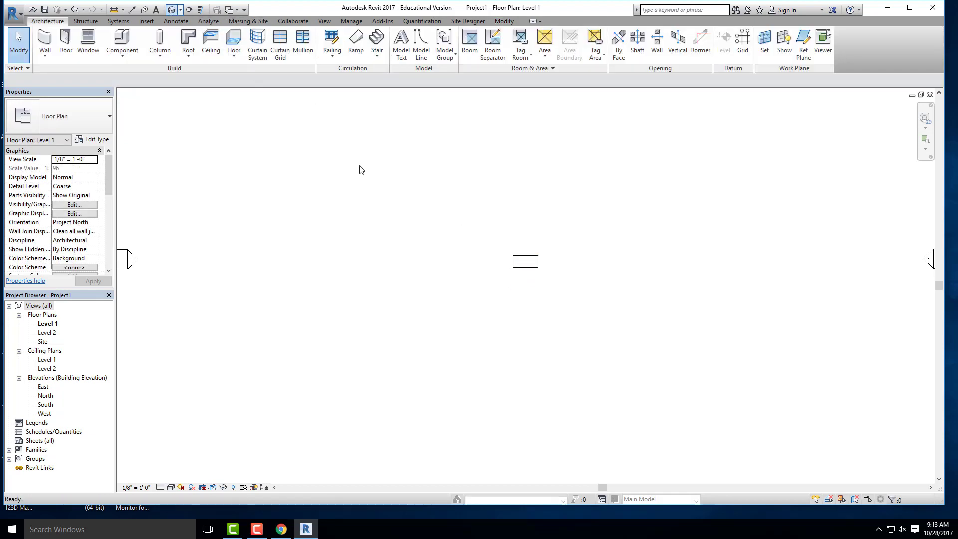
# Open the default 3D view and orbit around the desk to its drawer side.
pyautogui.press('3')
pyautogui.press('d')
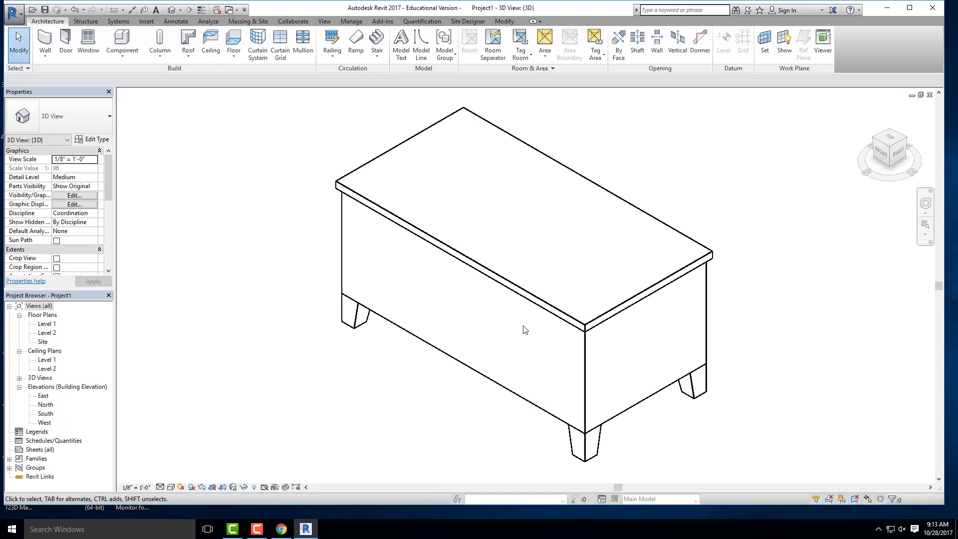
pyautogui.keyDown('shift'); pyautogui.moveTo(609, 341); pyautogui.dragTo(367, 349, button='middle'); pyautogui.keyUp('shift')
pyautogui.scroll(3, 368, 349)
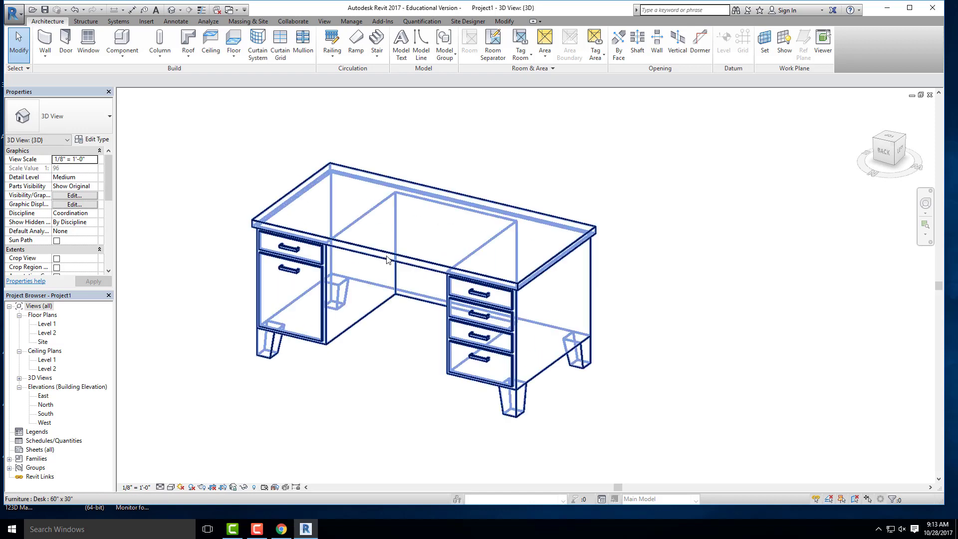
pyautogui.click(387, 255)
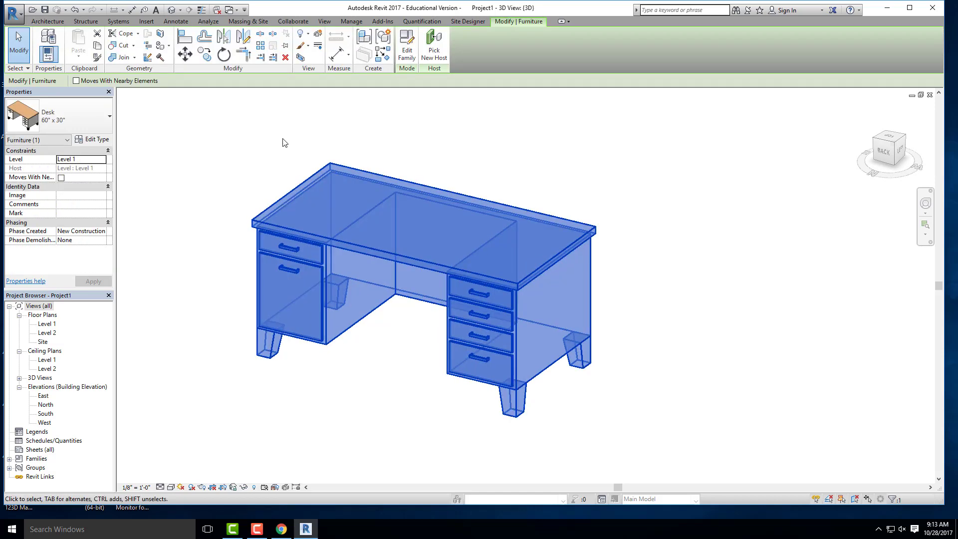
pyautogui.click(235, 128)
pyautogui.click(365, 252)
pyautogui.click(208, 163)
pyautogui.click(418, 233)
pyautogui.click(252, 132)
pyautogui.scroll(-3, 474, 301)
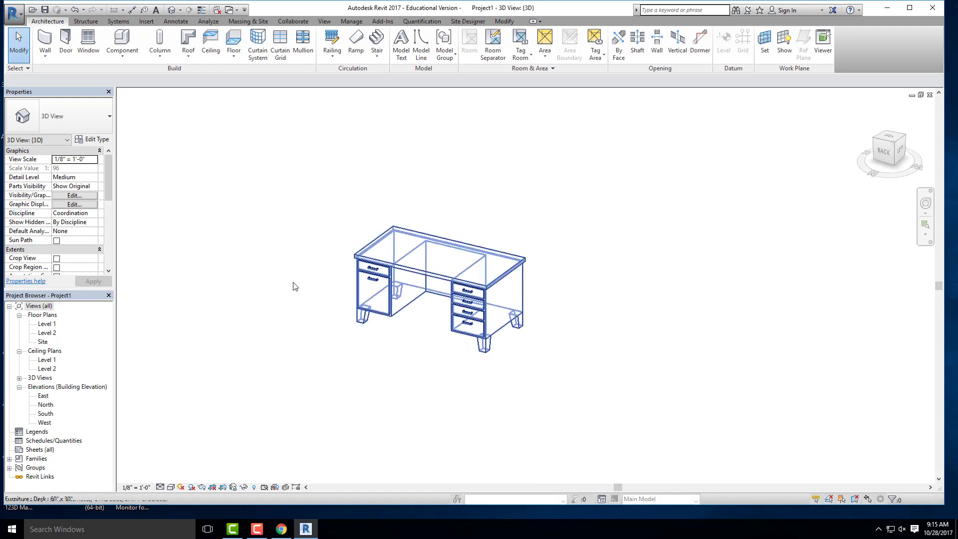
pyautogui.scroll(4, 292, 284)
pyautogui.moveTo(558, 285); pyautogui.dragTo(397, 299, button='middle')
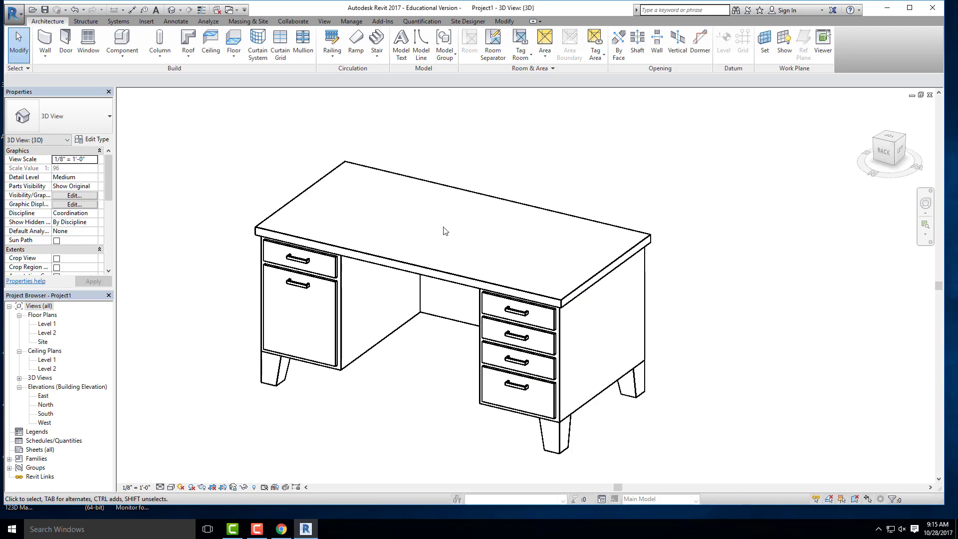
pyautogui.scroll(-3, 295, 221)
pyautogui.scroll(4, 367, 231)
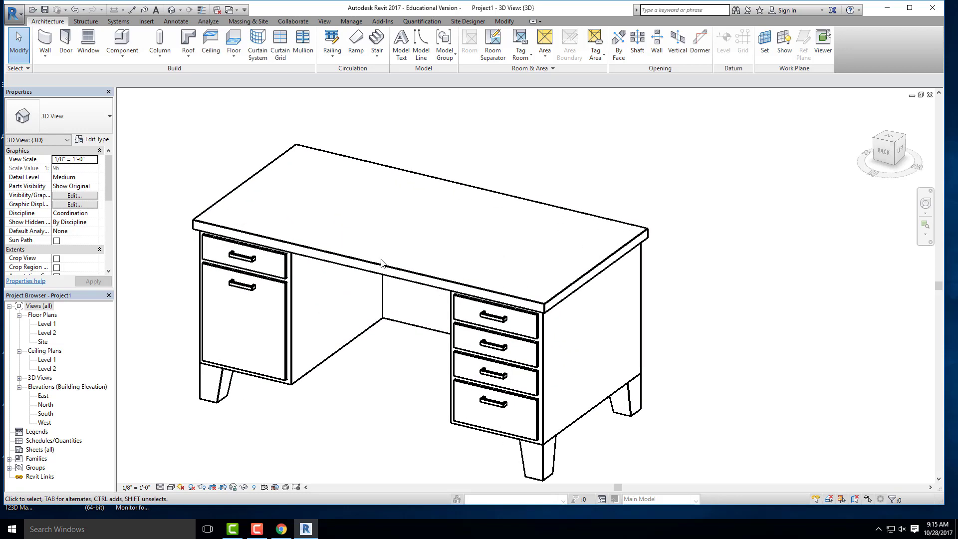
pyautogui.scroll(-3, 384, 265)
pyautogui.scroll(2, 388, 304)
pyautogui.click(377, 308)
pyautogui.moveTo(377, 308); pyautogui.dragTo(417, 270, button='middle')
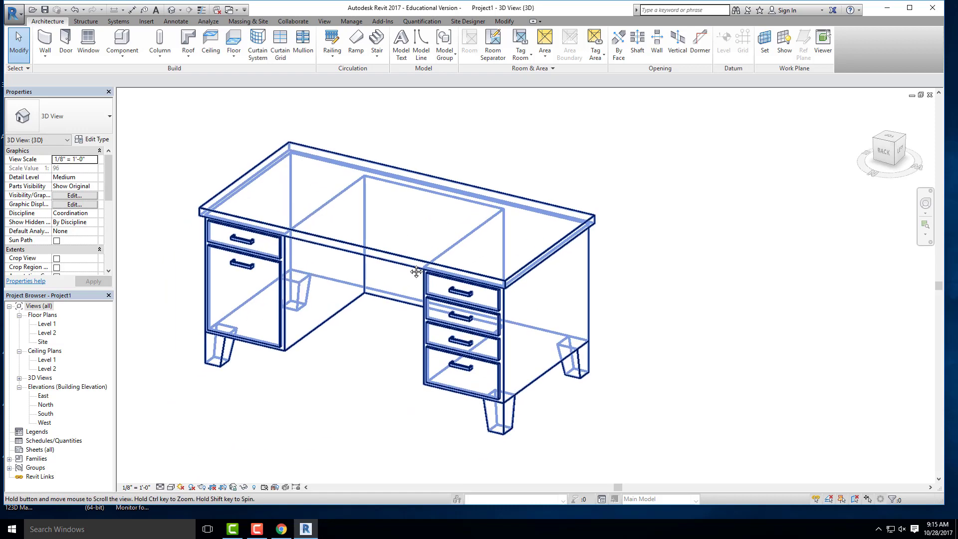
pyautogui.click(557, 314)
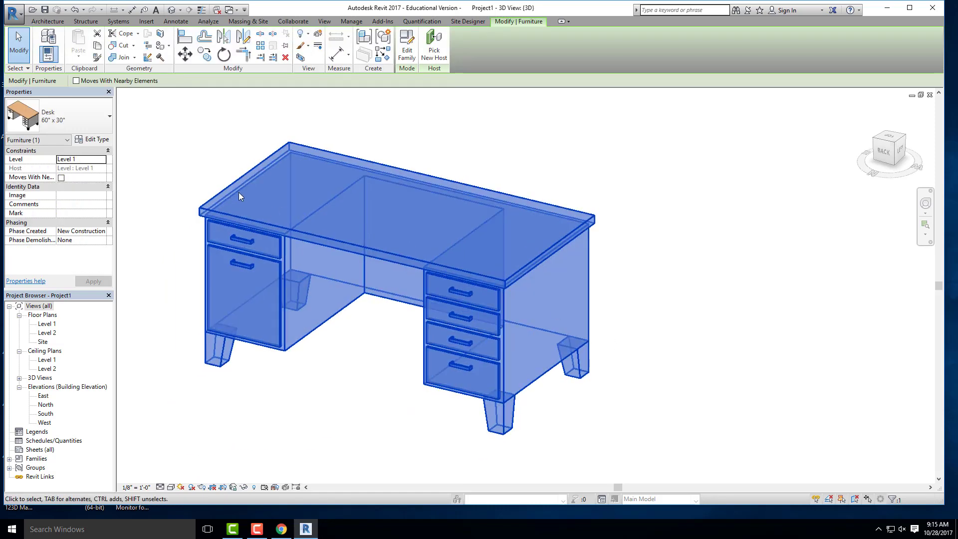
pyautogui.press('Escape')
pyautogui.scroll(-3, 415, 257)
pyautogui.click(415, 258)
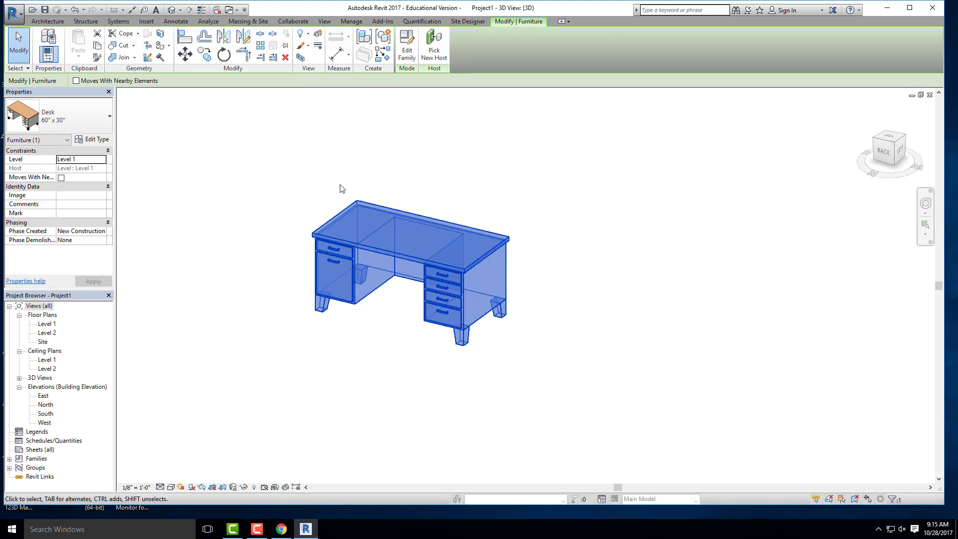
pyautogui.click(418, 334)
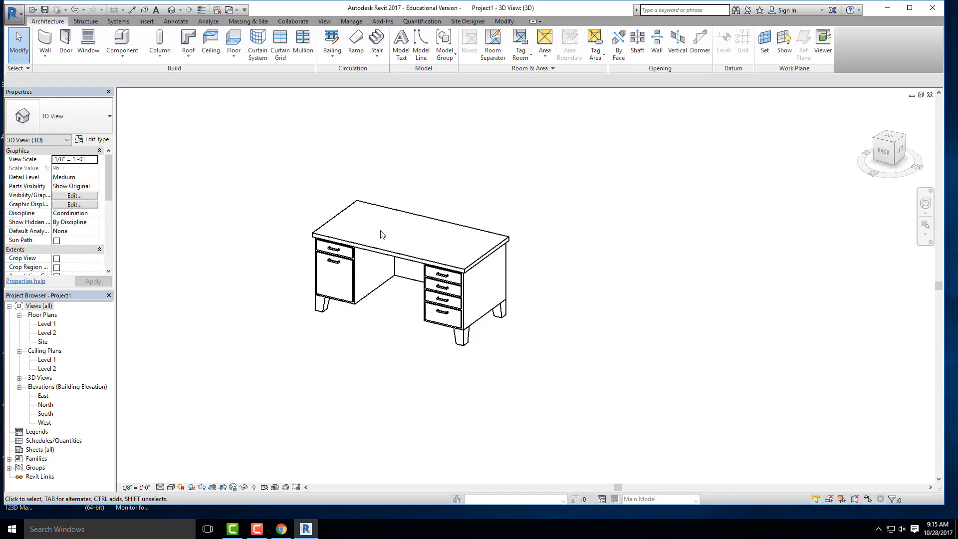
pyautogui.scroll(3, 383, 268)
pyautogui.click(382, 267)
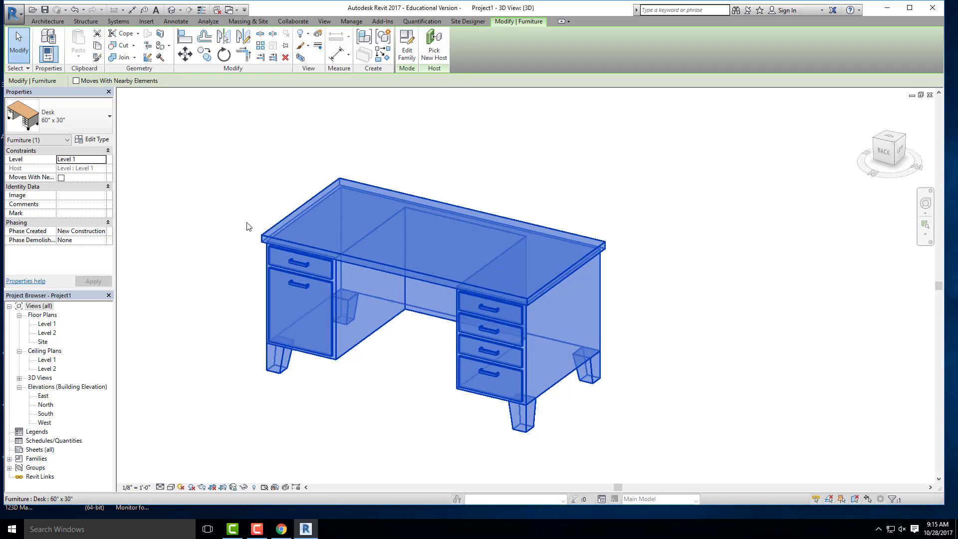
pyautogui.click(231, 213)
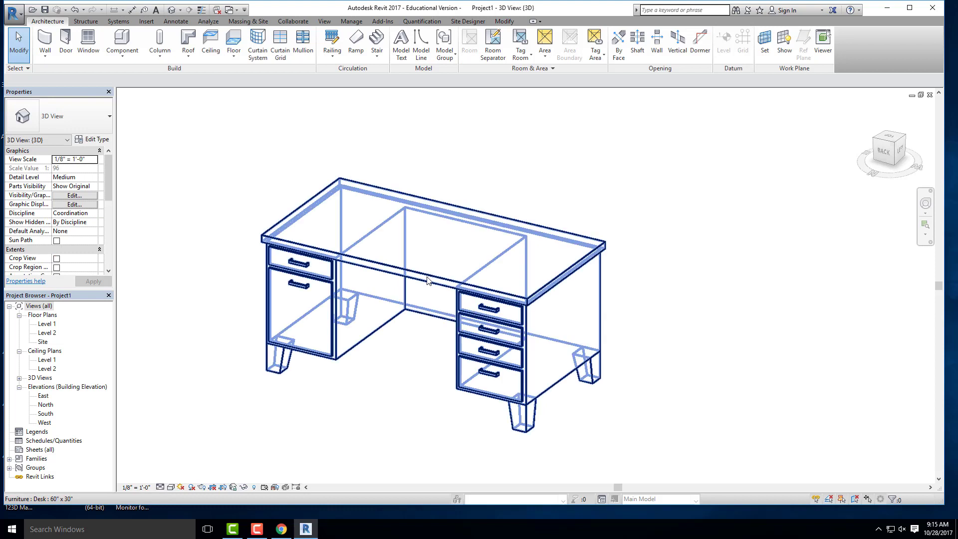
pyautogui.click(414, 259)
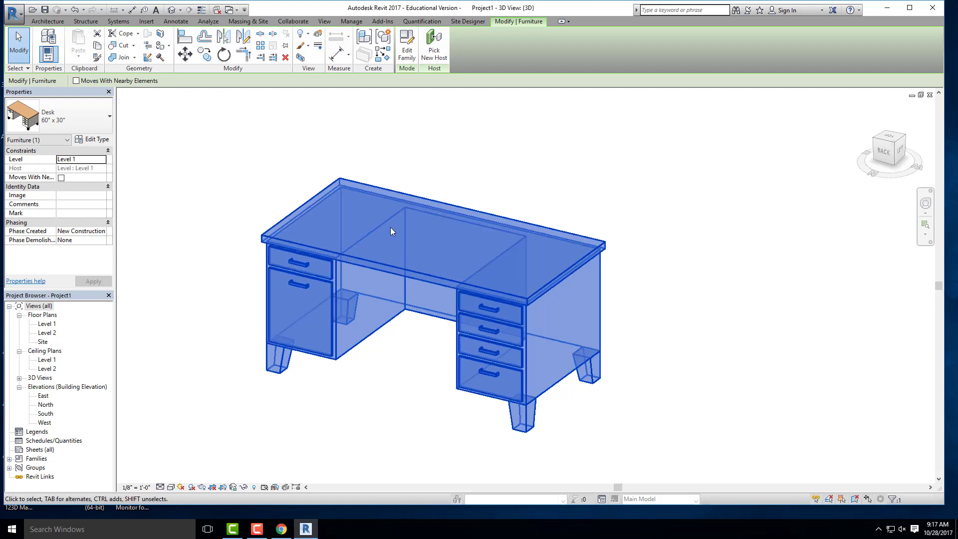
pyautogui.click(216, 197)
pyautogui.scroll(-3, 216, 196)
pyautogui.moveTo(366, 264); pyautogui.dragTo(424, 308, button='middle')
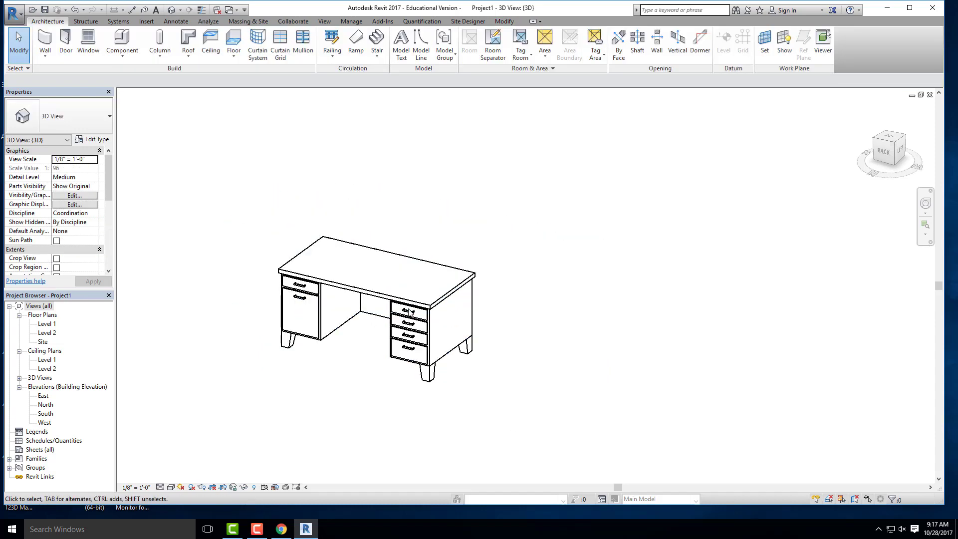
pyautogui.scroll(2, 360, 281)
pyautogui.click(359, 281)
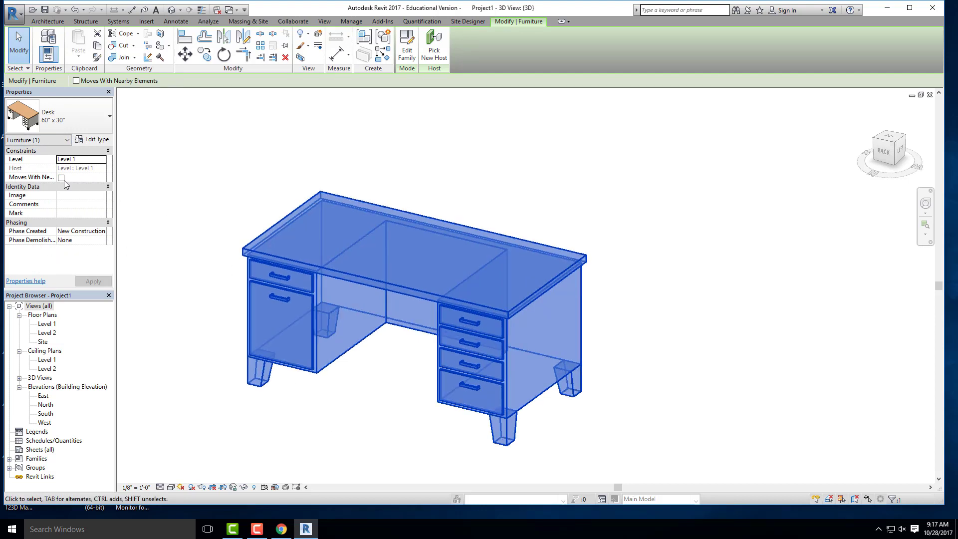
pyautogui.click(280, 528)
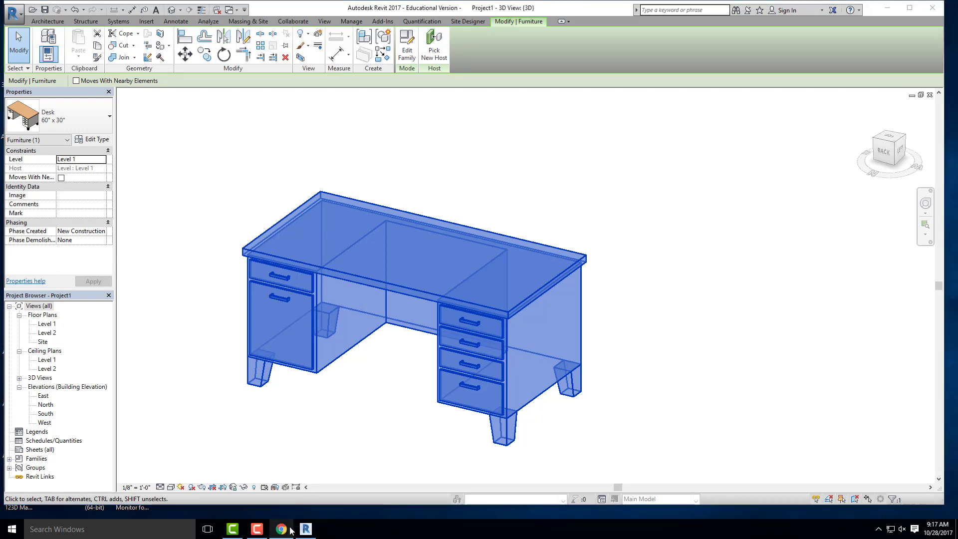
pyautogui.click(195, 171)
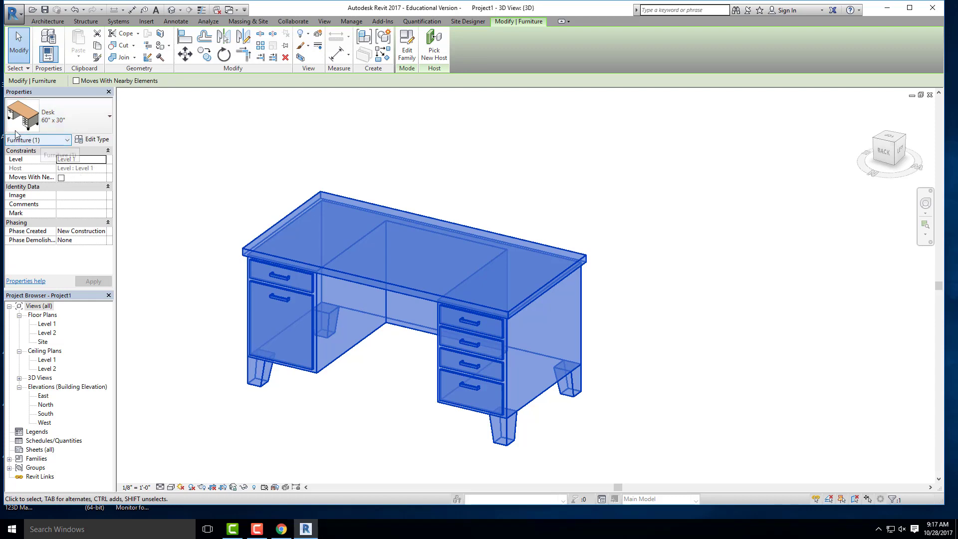
pyautogui.scroll(-1, 300, 291)
pyautogui.scroll(2, 286, 196)
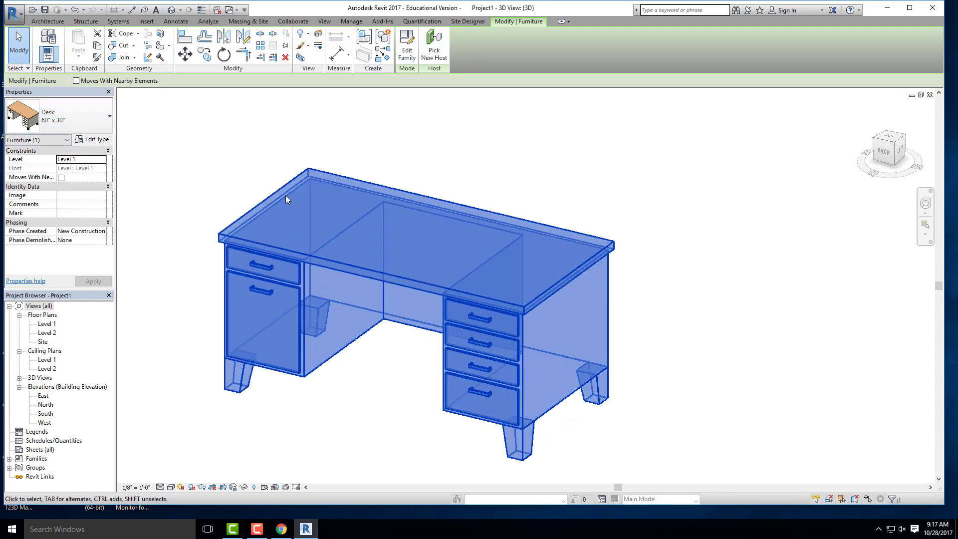
pyautogui.click(232, 192)
pyautogui.scroll(-2, 201, 231)
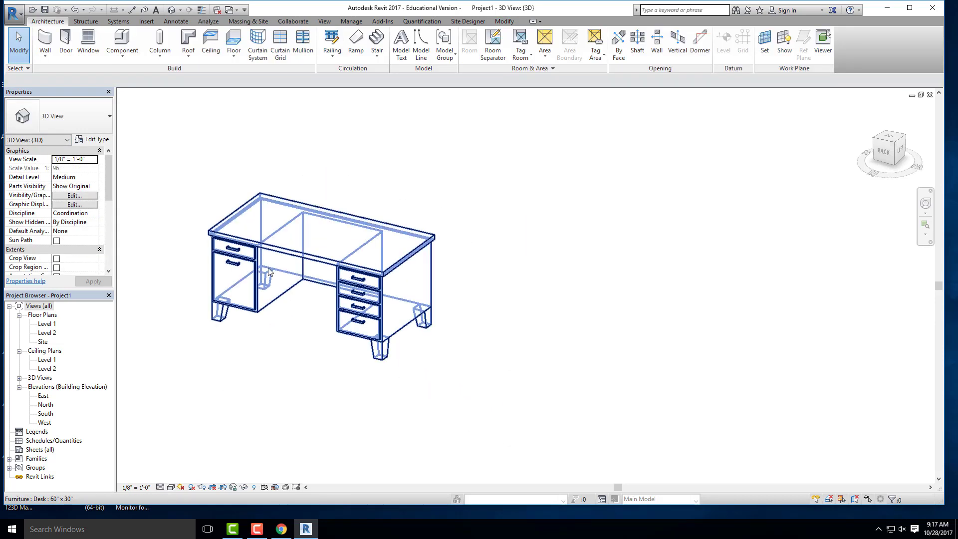
pyautogui.scroll(2, 241, 241)
pyautogui.scroll(-1, 349, 260)
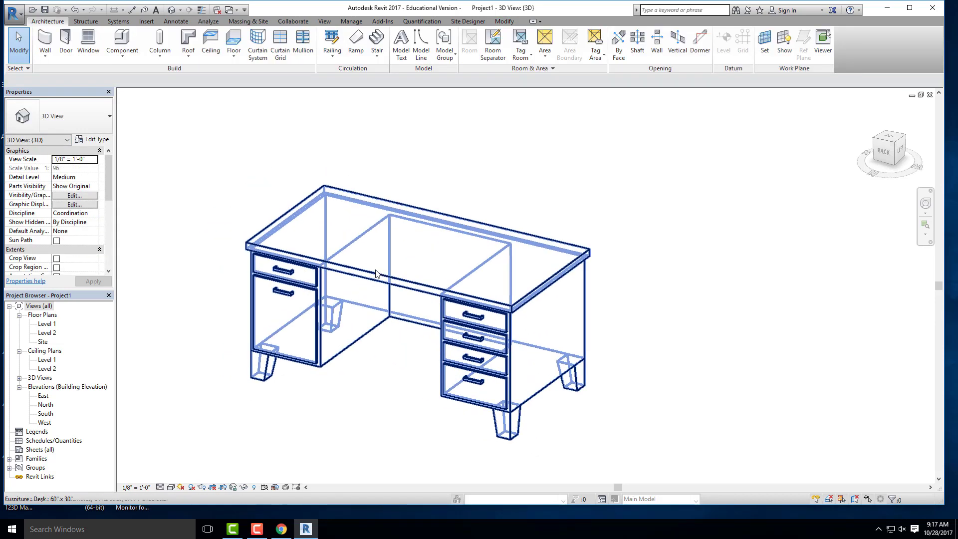
pyautogui.click(395, 264)
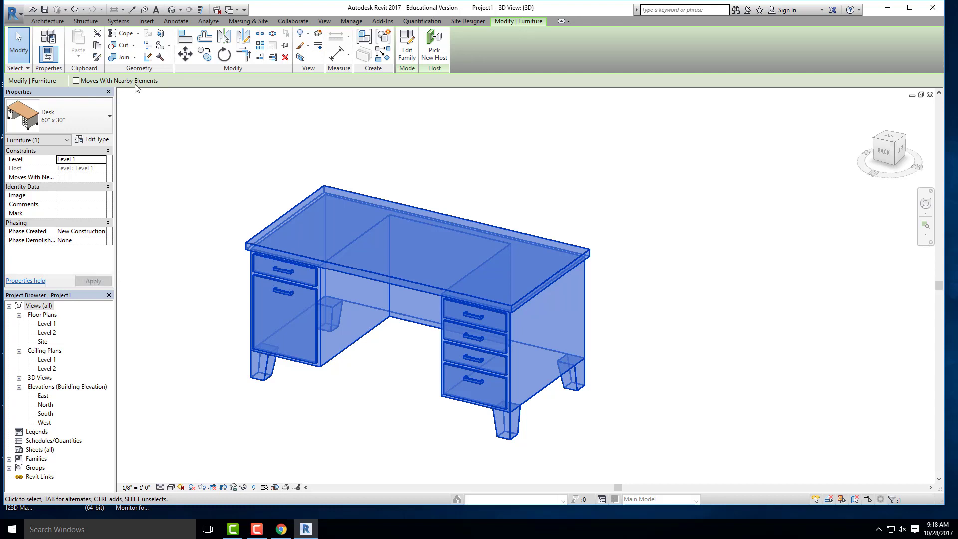
pyautogui.click(210, 103)
pyautogui.click(343, 270)
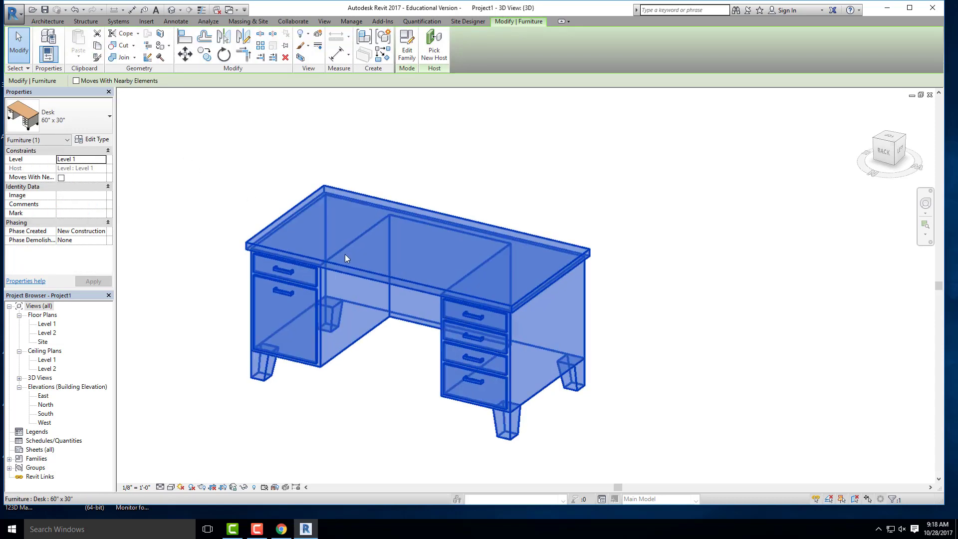
pyautogui.click(185, 242)
pyautogui.scroll(-3, 185, 241)
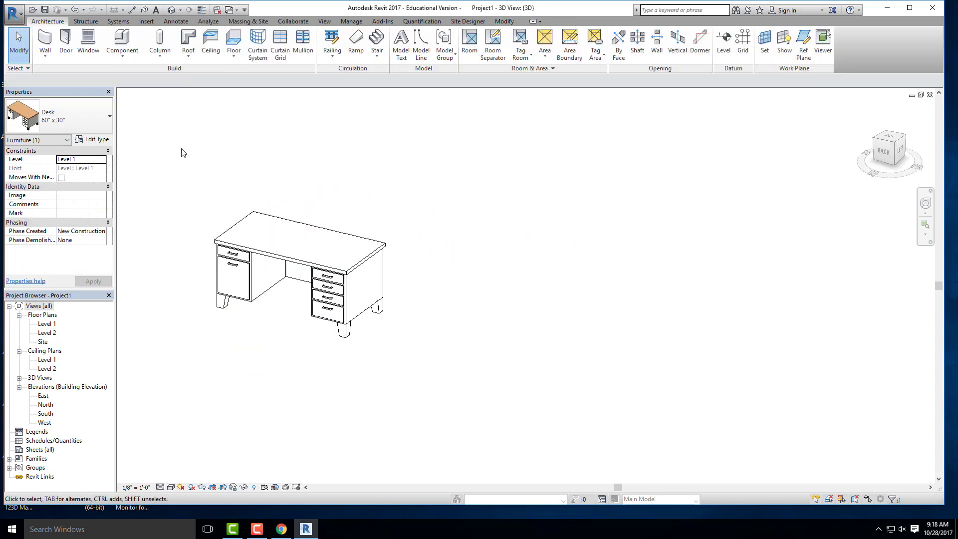
# Load the Table-Round family from the Furniture > Tables folder of the US Imperial library for component placement.
pyautogui.click(112, 54)
pyautogui.click(135, 74)
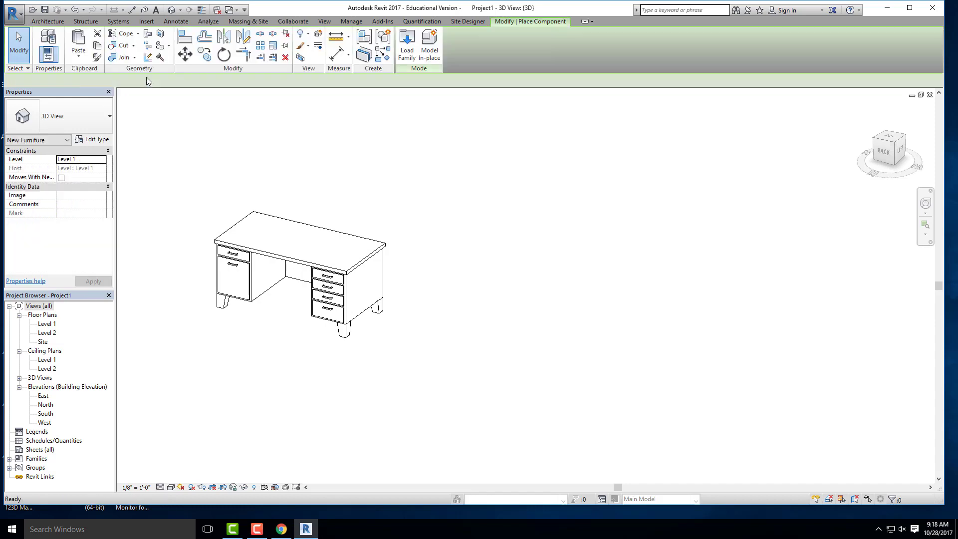
pyautogui.click(92, 140)
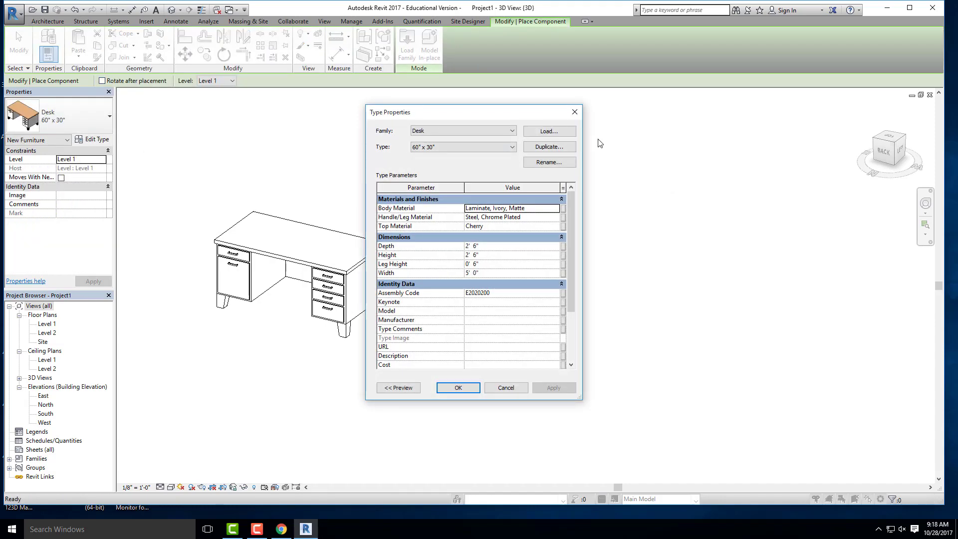
pyautogui.click(557, 132)
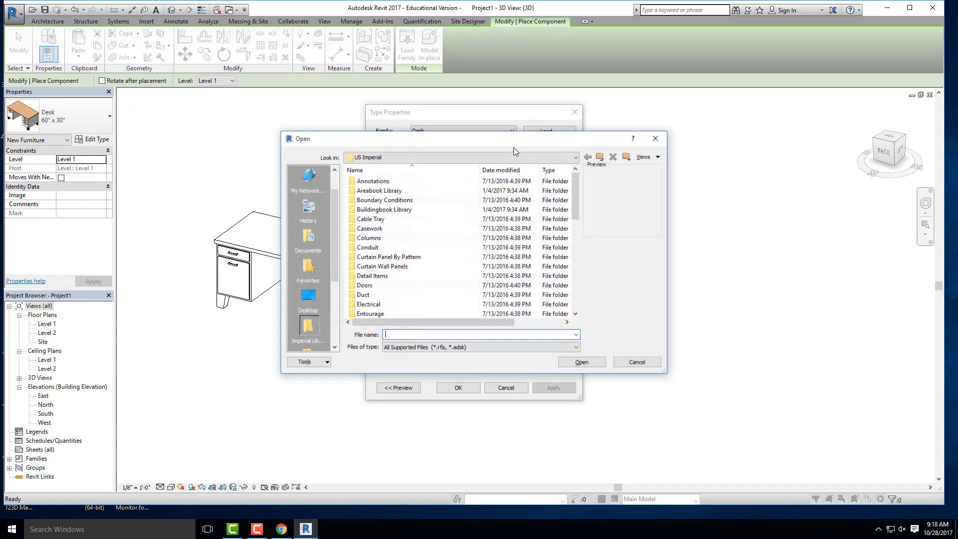
pyautogui.scroll(-4, 420, 238)
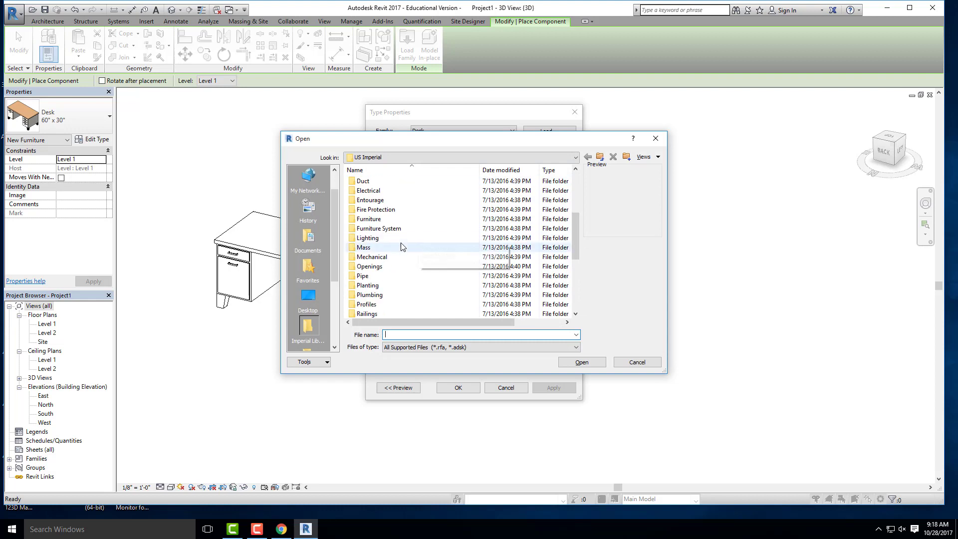
pyautogui.doubleClick(403, 219)
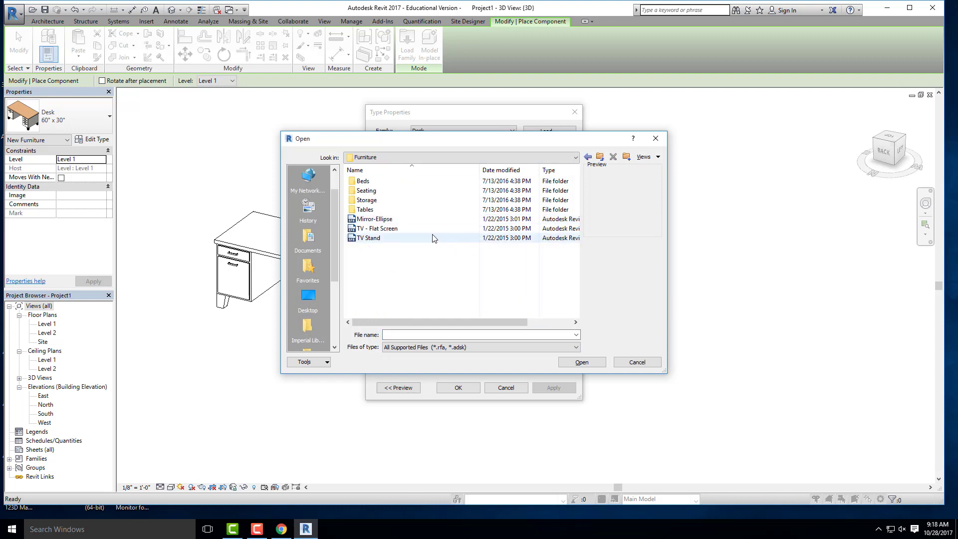
pyautogui.doubleClick(368, 209)
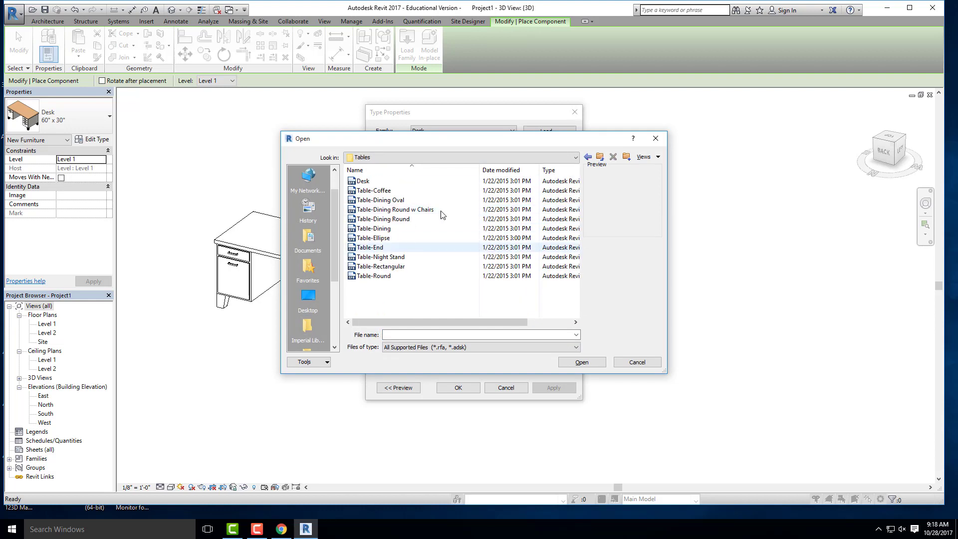
pyautogui.click(384, 170)
pyautogui.click(393, 181)
pyautogui.click(592, 361)
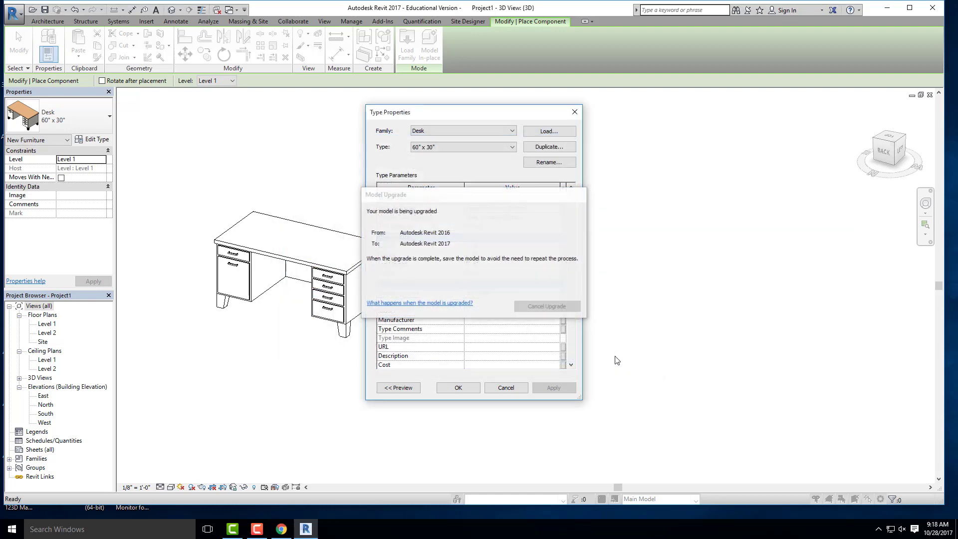
# Place one 36" diameter Table-Round beside the desk in the 3D view, on the side of its four-drawer pedestal.
pyautogui.click(458, 388)
pyautogui.click(520, 358)
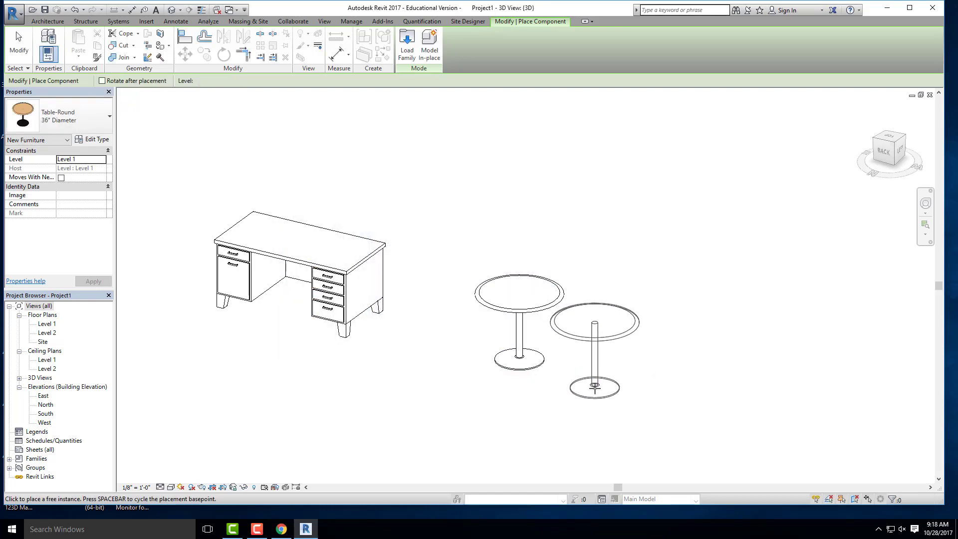
pyautogui.press('Escape')
pyautogui.press('Escape')
pyautogui.click(536, 320)
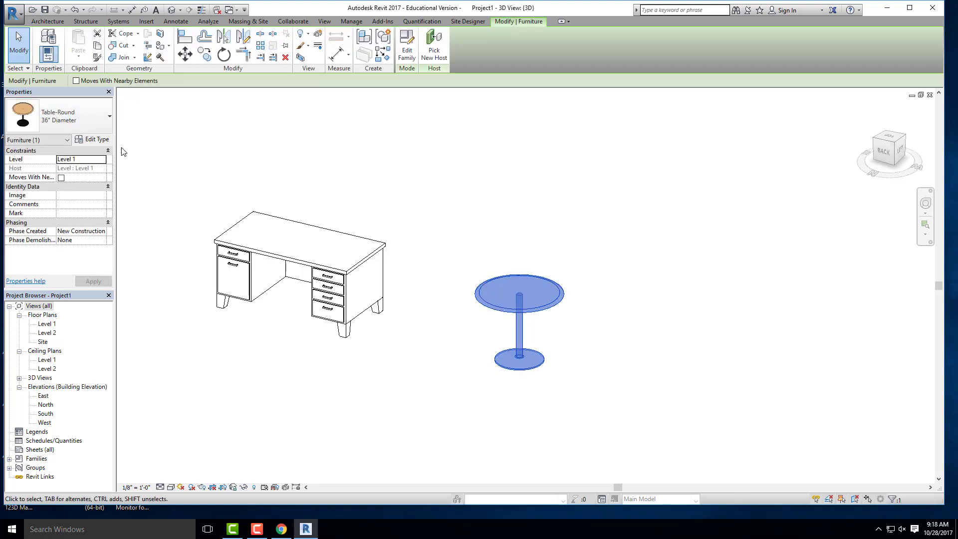
pyautogui.press('Escape')
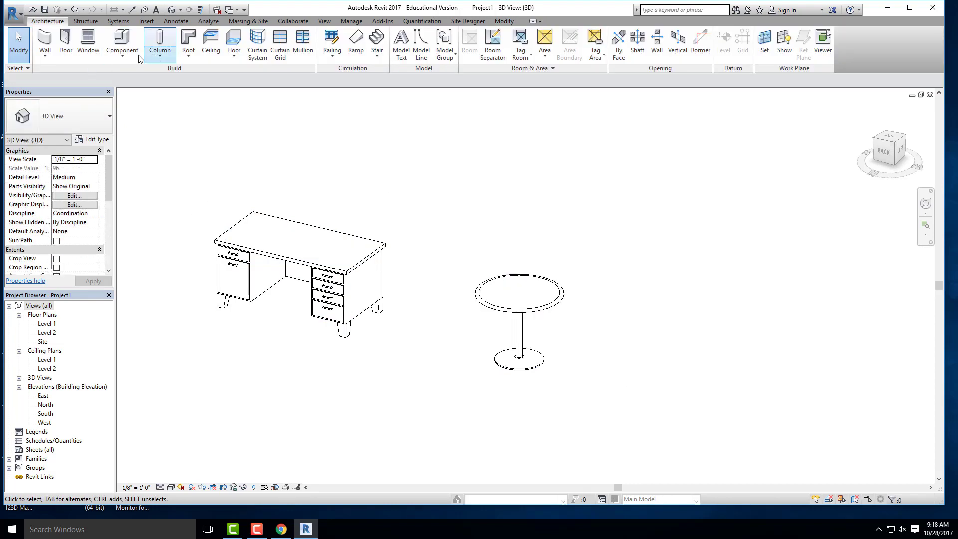
# Start loading another component family and browse the US Imperial library to Plumbing > Architectural > Fixtures.
pyautogui.click(123, 45)
pyautogui.click(147, 77)
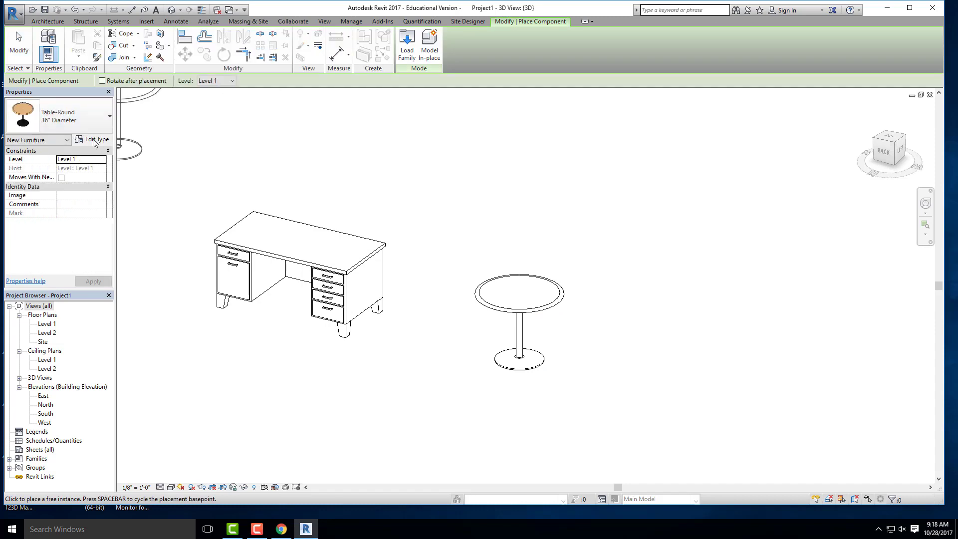
pyautogui.click(92, 139)
pyautogui.click(549, 131)
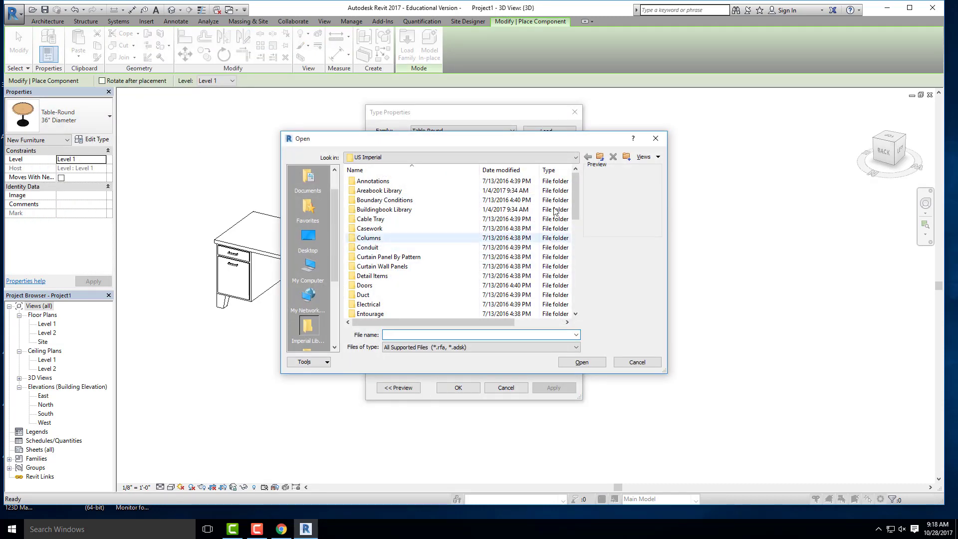
pyautogui.moveTo(573, 193); pyautogui.dragTo(577, 247)
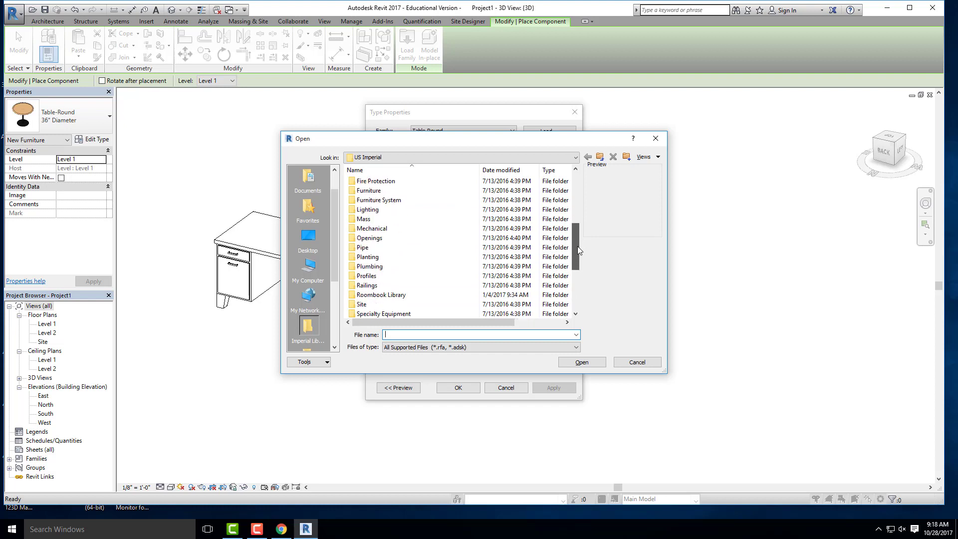
pyautogui.doubleClick(388, 268)
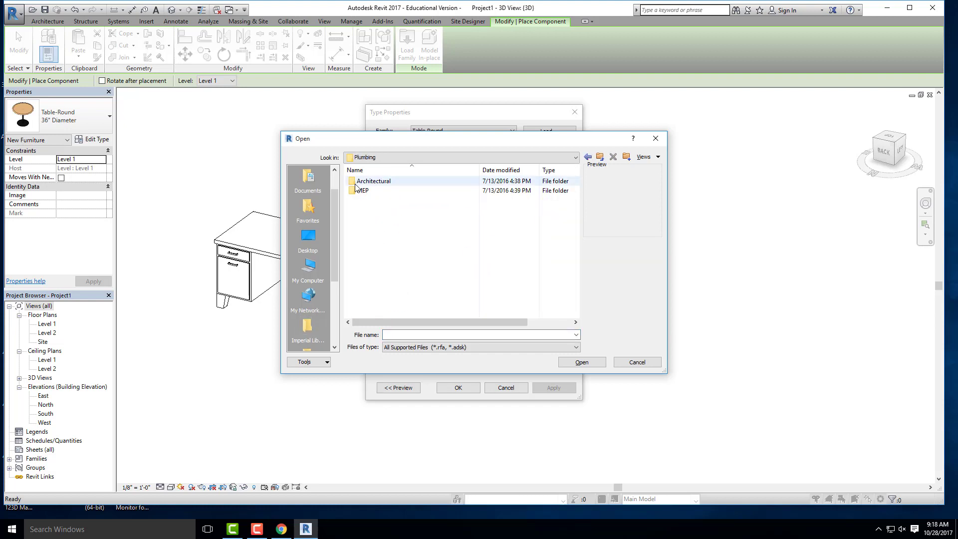
pyautogui.doubleClick(380, 182)
pyautogui.doubleClick(394, 183)
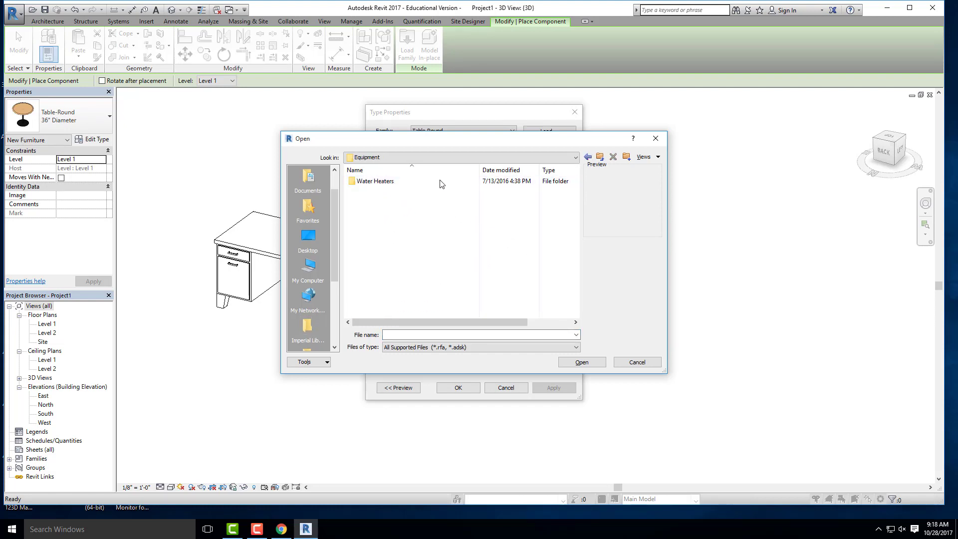
pyautogui.click(588, 156)
pyautogui.doubleClick(455, 192)
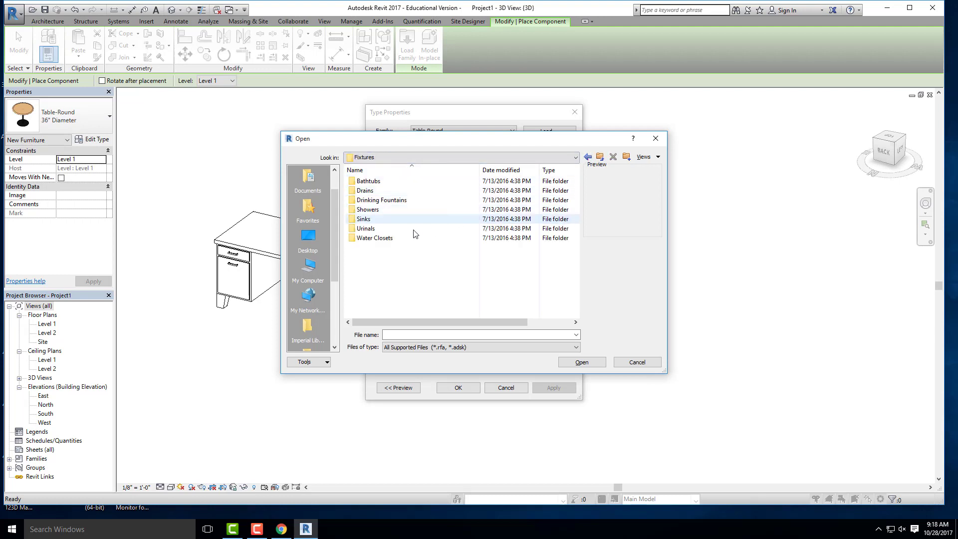
# Load the Tub-Rectangular-3D family from the Bathtubs folder and leave component placement without placing it.
pyautogui.doubleClick(368, 181)
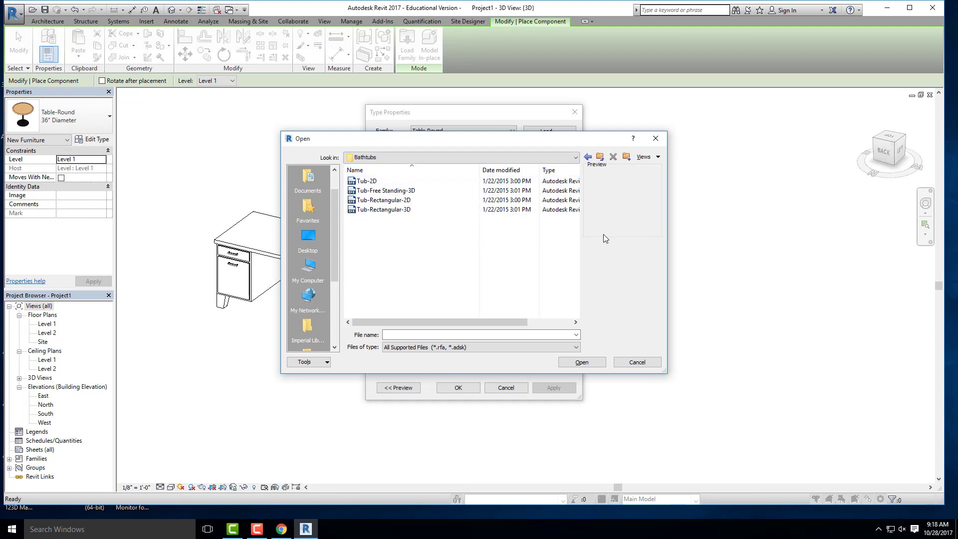
pyautogui.click(419, 210)
pyautogui.click(594, 365)
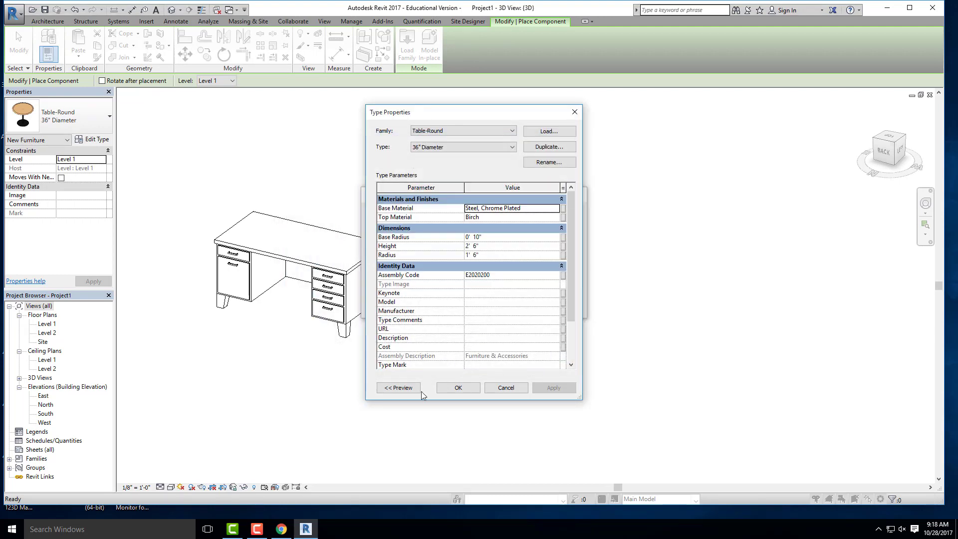
pyautogui.click(451, 387)
pyautogui.scroll(-3, 460, 278)
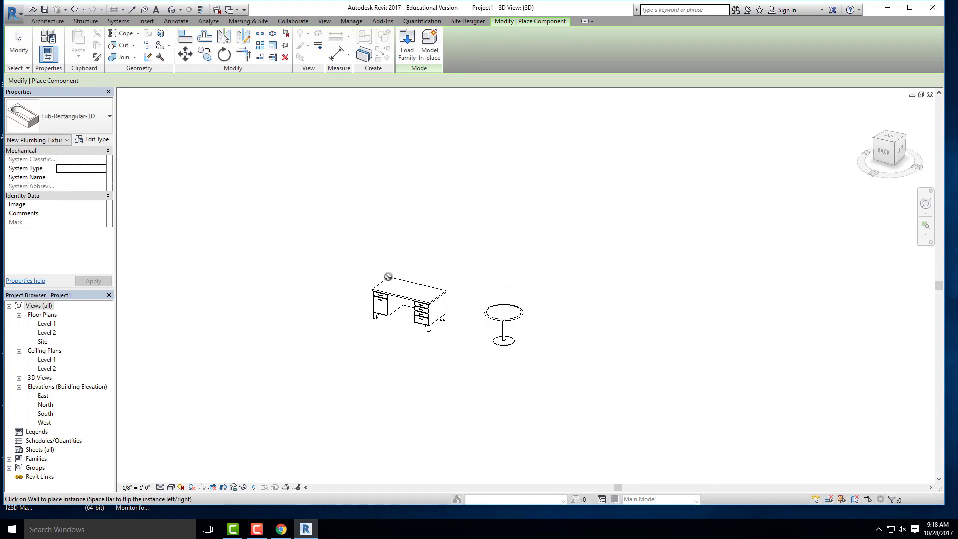
pyautogui.press('Escape')
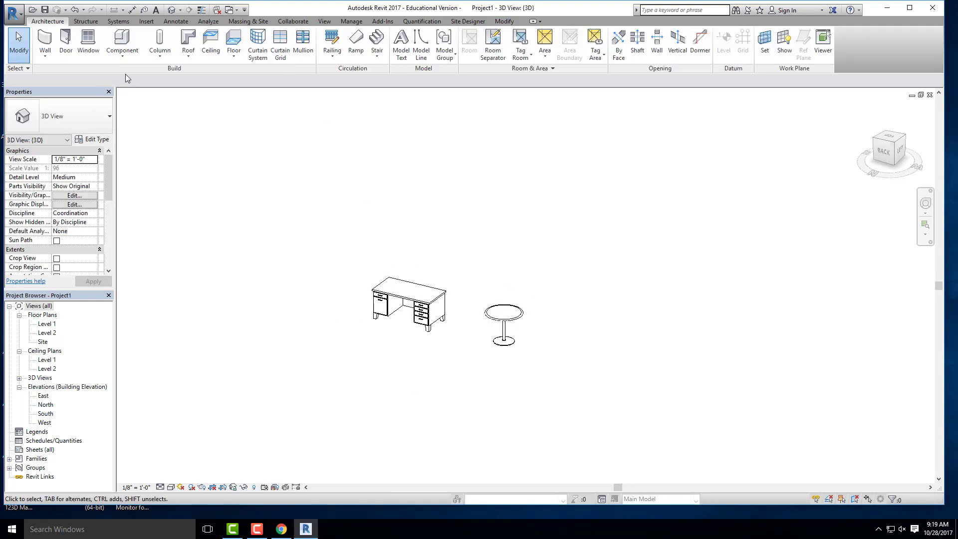
# Load the Bed-Box family from the Furniture > Beds folder of the US Imperial library for component placement.
pyautogui.click(133, 60)
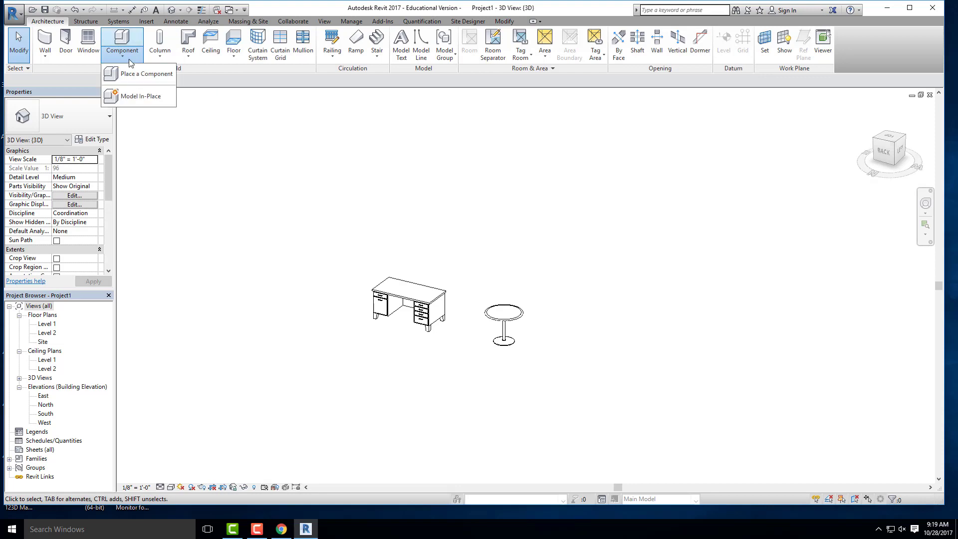
pyautogui.click(130, 61)
pyautogui.click(129, 61)
pyautogui.click(161, 77)
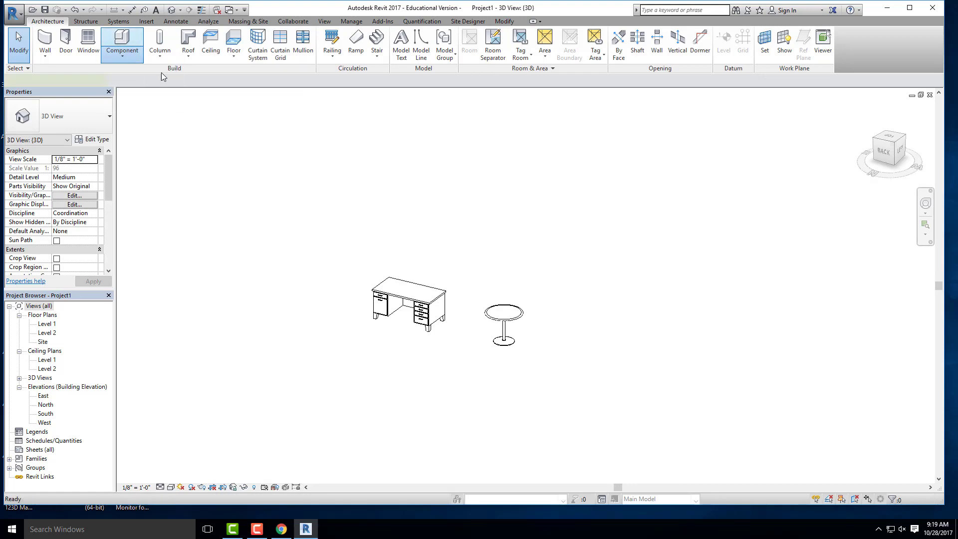
pyautogui.click(91, 140)
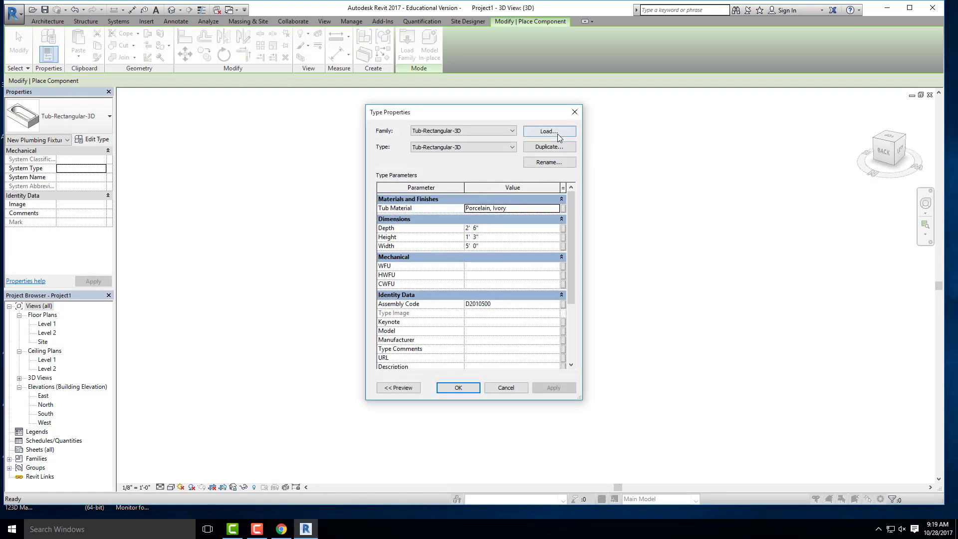
pyautogui.click(555, 134)
pyautogui.scroll(-4, 390, 286)
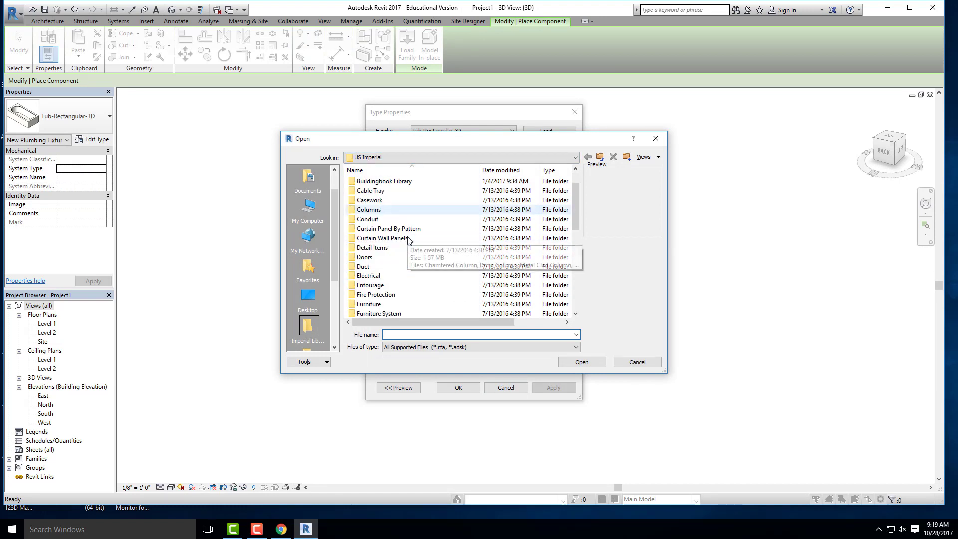
pyautogui.doubleClick(373, 218)
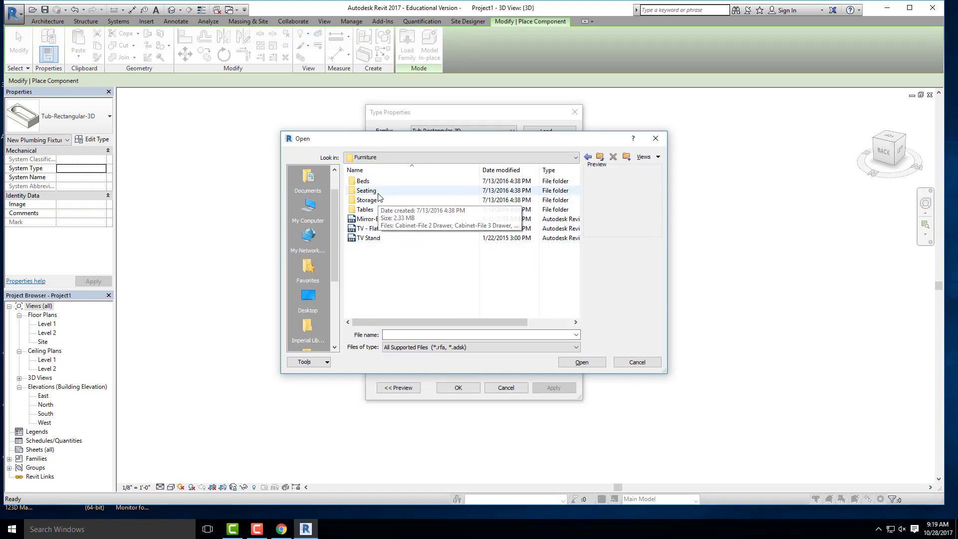
pyautogui.doubleClick(367, 181)
pyautogui.click(369, 181)
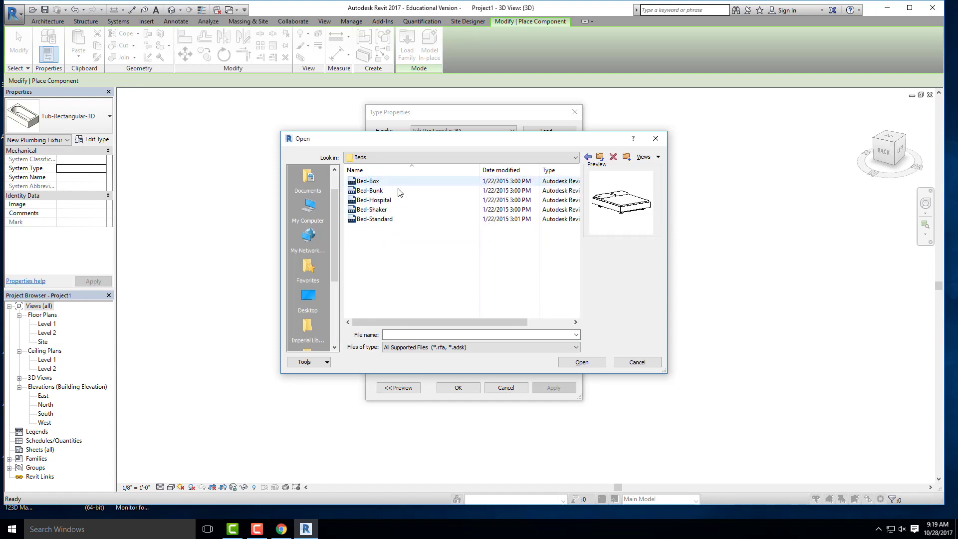
pyautogui.click(582, 362)
# Place one Double 53" x 74" Bed-Box in the 3D view, on the opposite side of the desk from the round table.
pyautogui.click(469, 387)
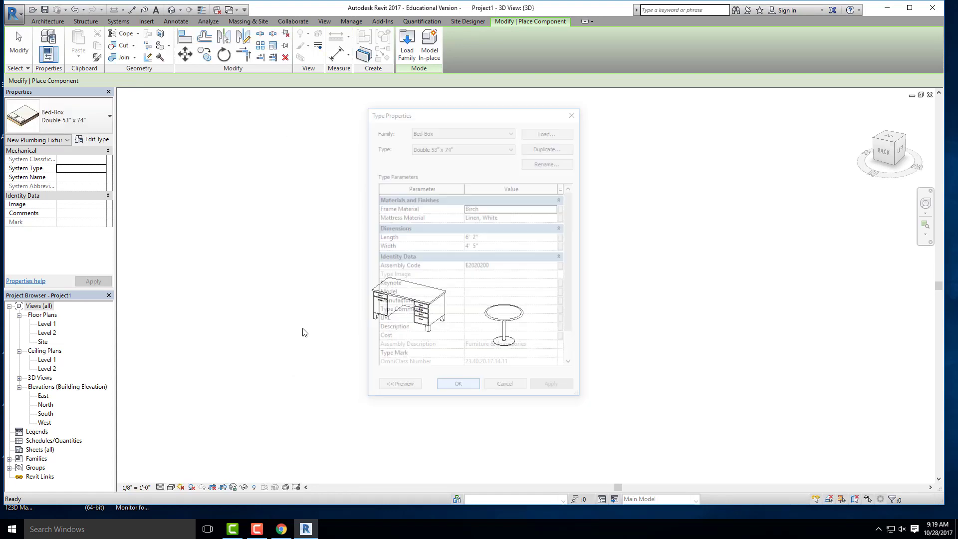
pyautogui.click(248, 282)
pyautogui.press('Escape')
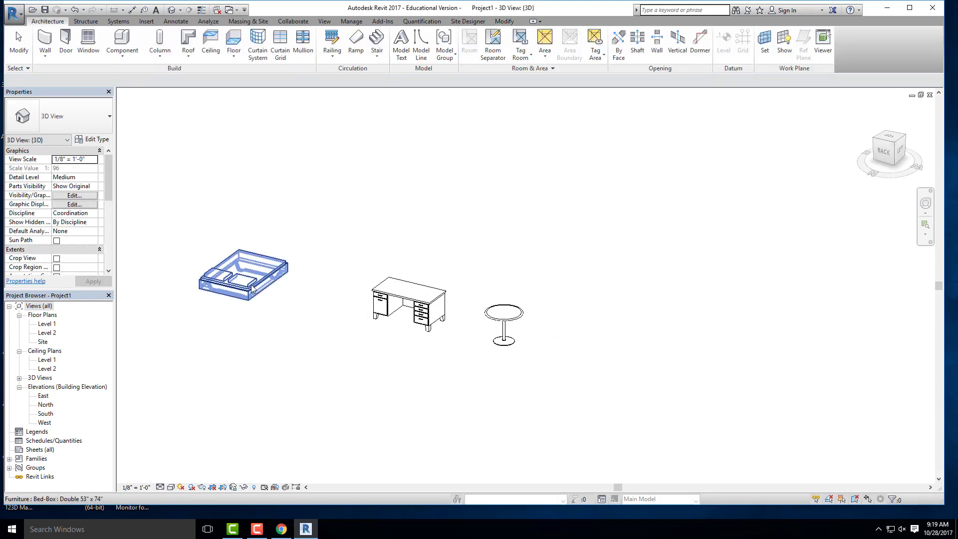
pyautogui.scroll(3, 297, 312)
pyautogui.press('Escape')
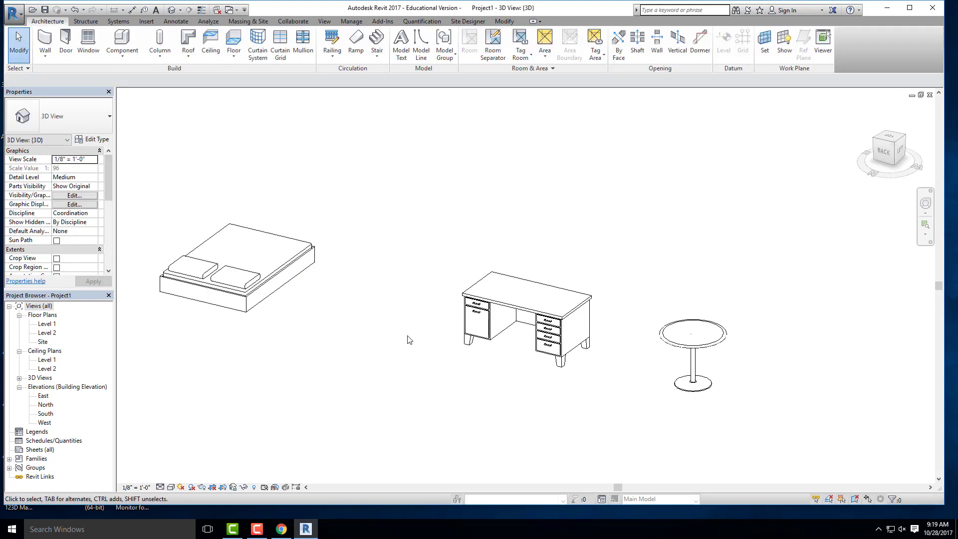
# Examine the placed bed, desk and round table in the 3D view.
pyautogui.scroll(-2, 366, 315)
pyautogui.moveTo(368, 314); pyautogui.dragTo(434, 321, button='middle')
pyautogui.scroll(3, 417, 316)
pyautogui.scroll(-2, 402, 332)
pyautogui.scroll(3, 385, 358)
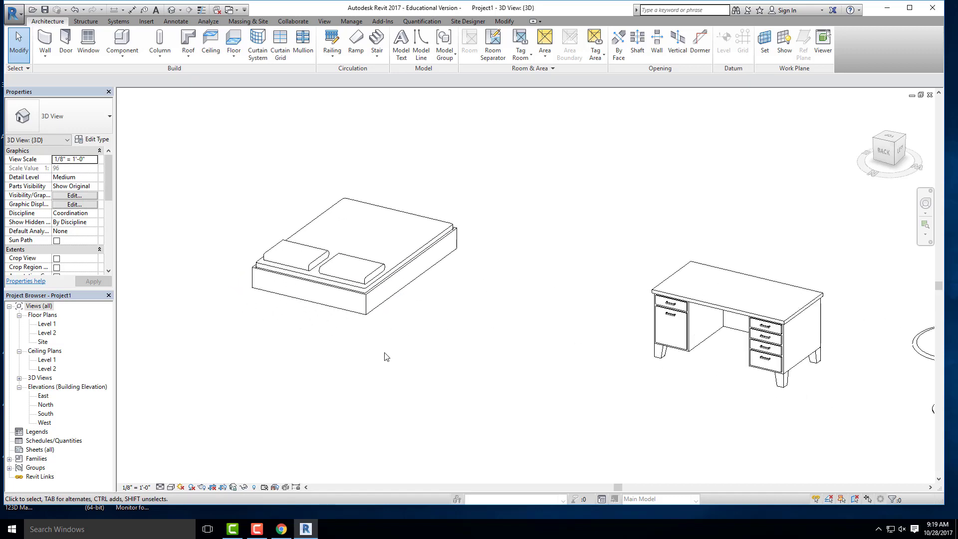
pyautogui.scroll(-1, 253, 308)
pyautogui.scroll(2, 294, 318)
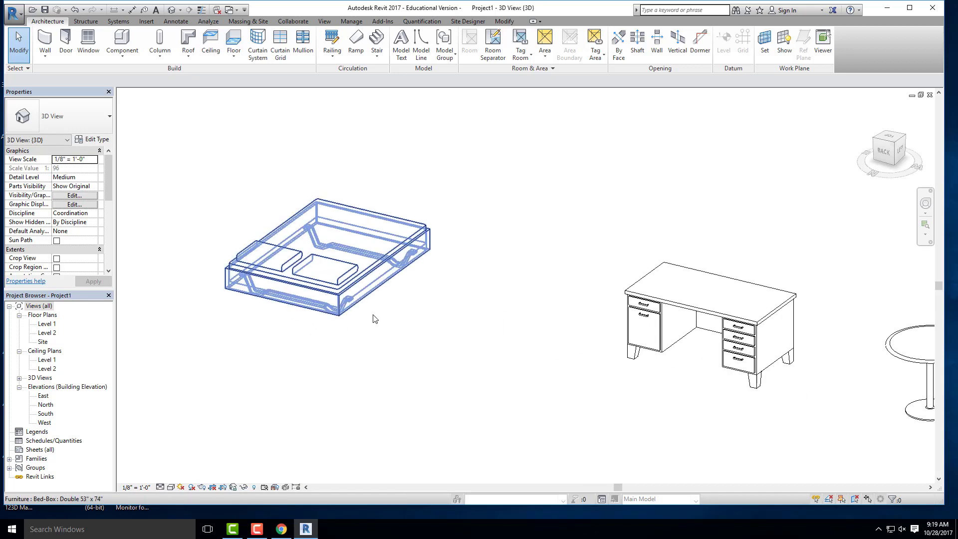
pyautogui.scroll(-4, 298, 329)
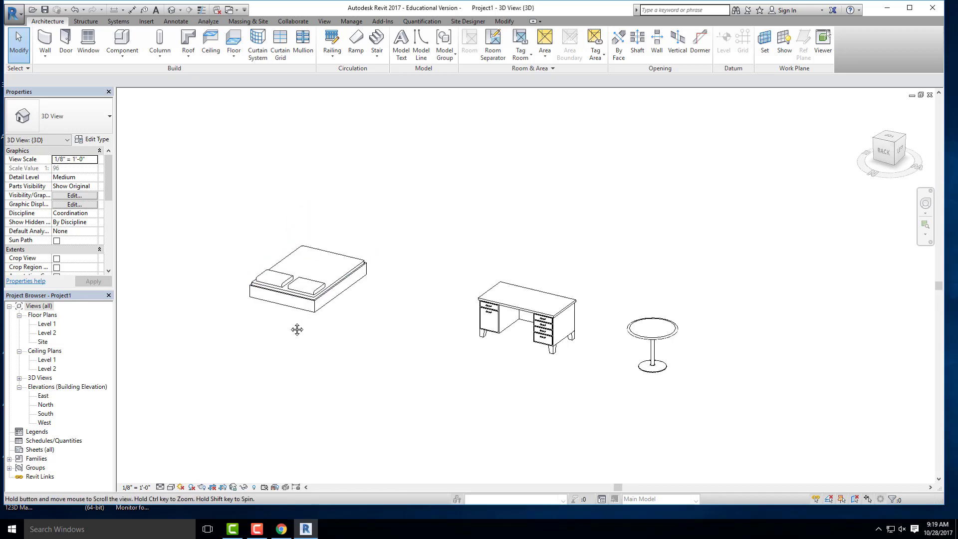
pyautogui.moveTo(298, 330); pyautogui.dragTo(281, 341, button='middle')
pyautogui.scroll(2, 410, 397)
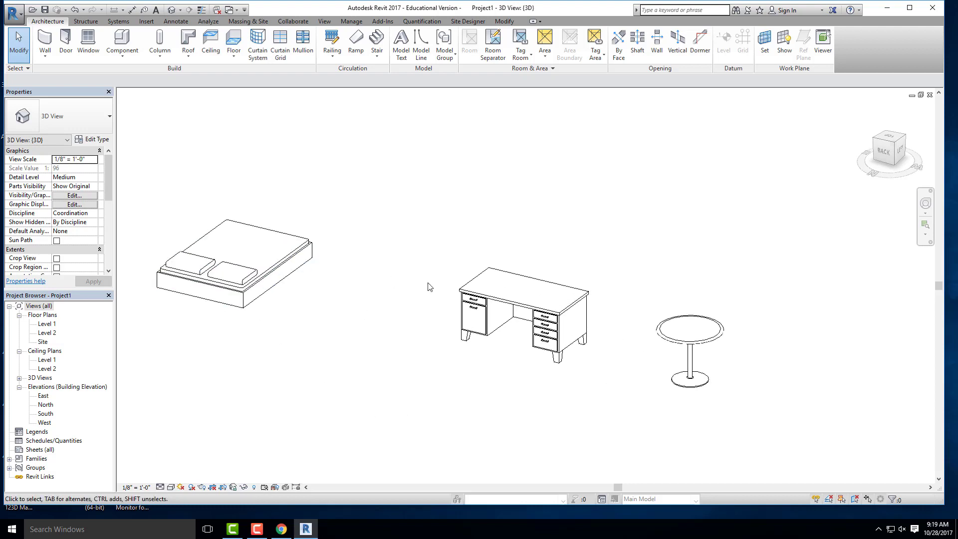
# Examine the desk's type properties and its list of available sizes, leaving the 60" x 30" type assigned.
pyautogui.click(525, 296)
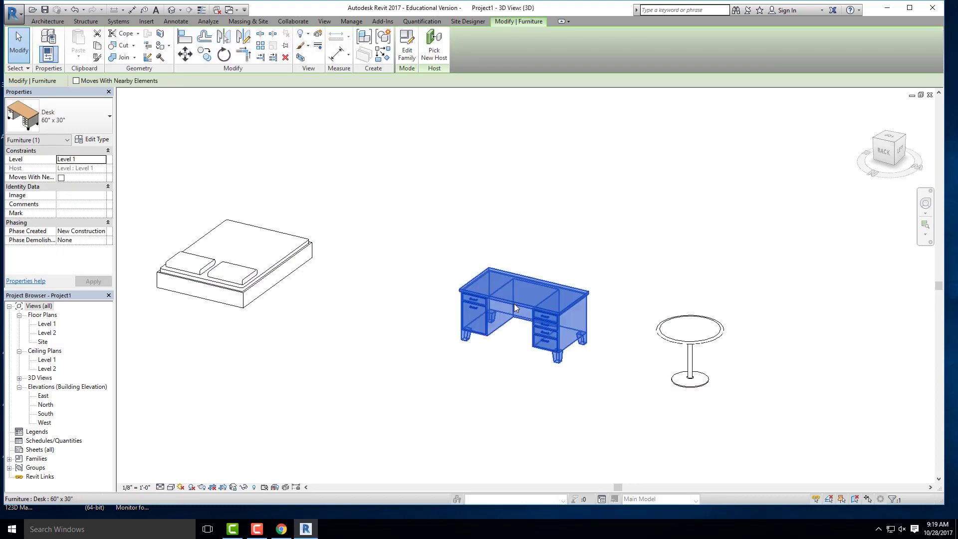
pyautogui.click(95, 142)
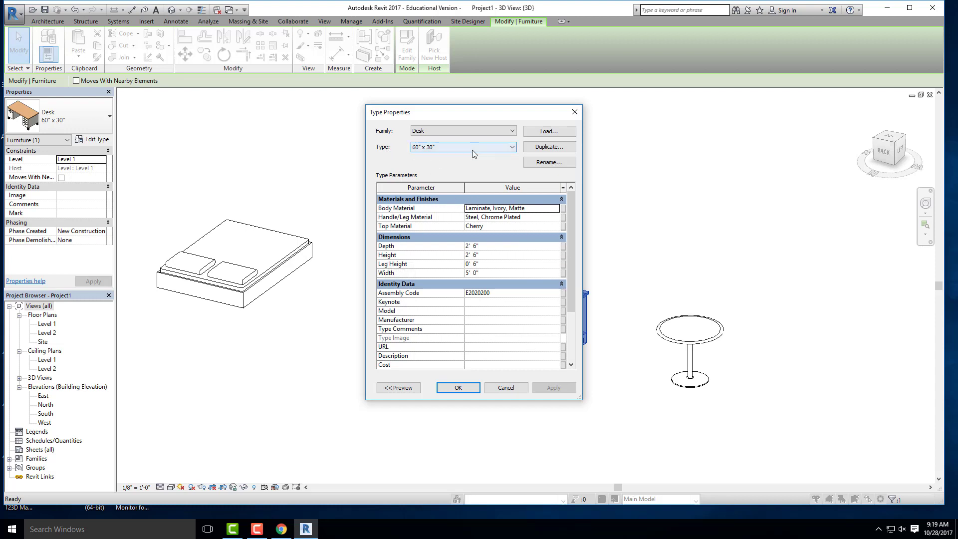
pyautogui.click(439, 151)
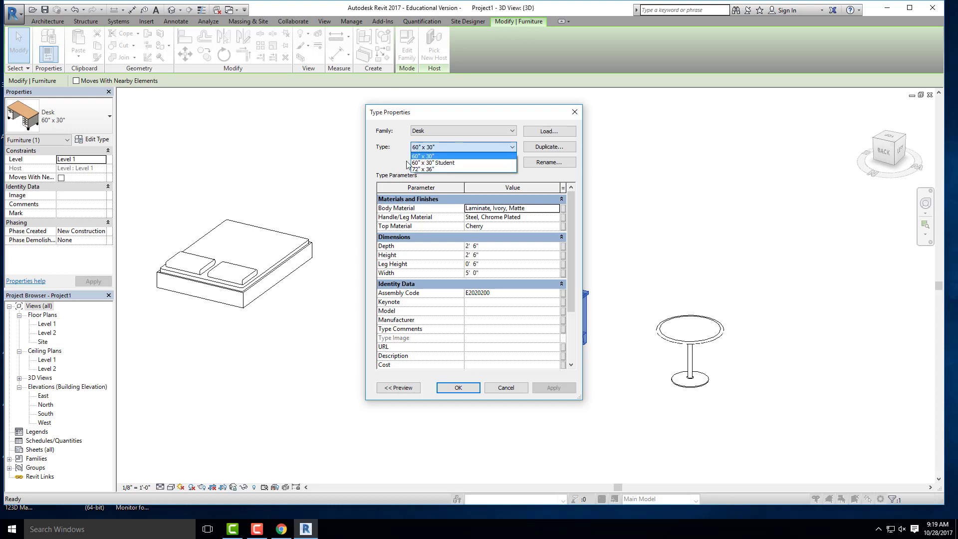
pyautogui.click(388, 160)
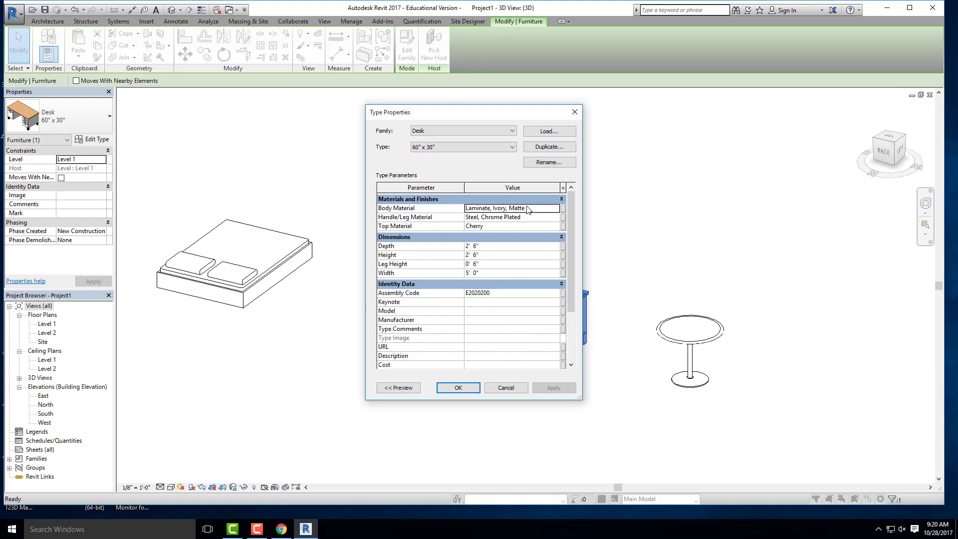
pyautogui.click(575, 112)
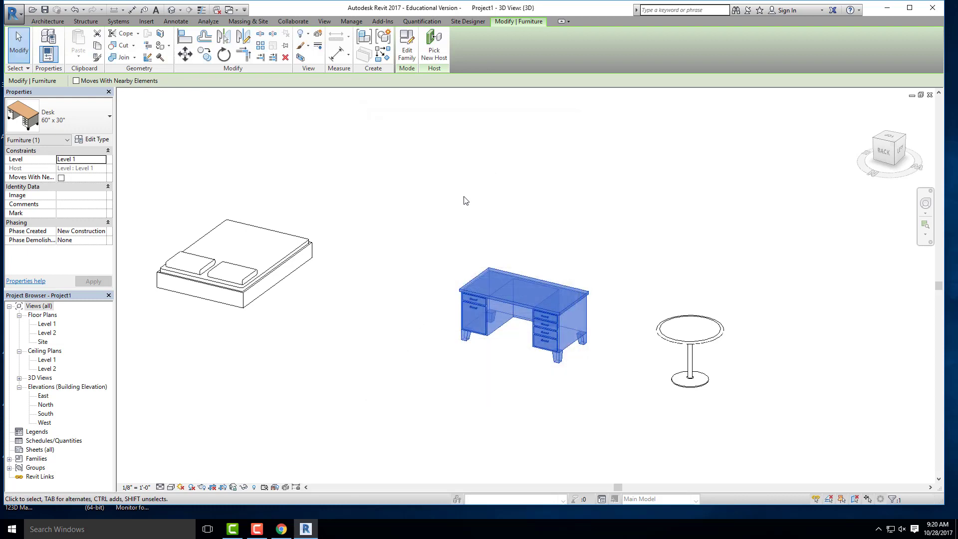
pyautogui.click(464, 199)
pyautogui.scroll(-1, 378, 404)
pyautogui.scroll(2, 599, 280)
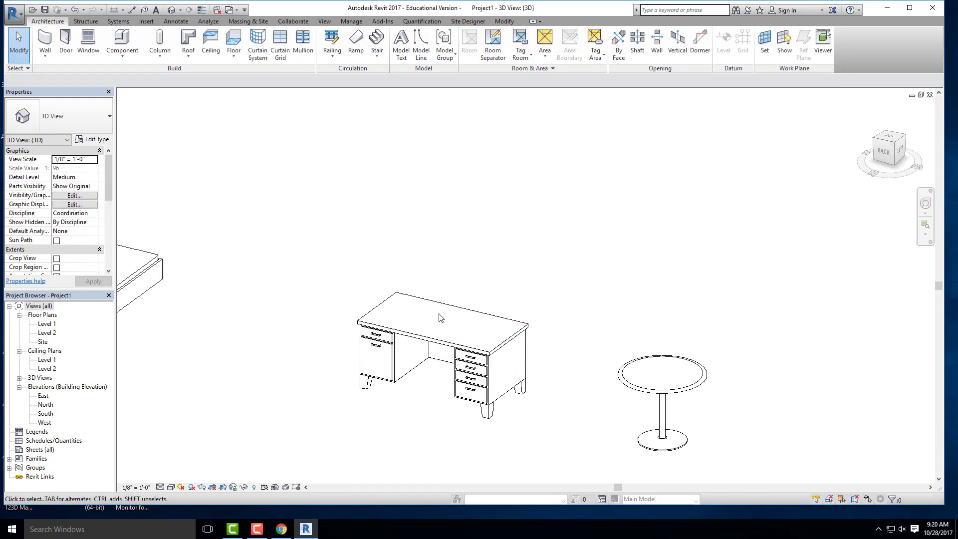
pyautogui.click(424, 332)
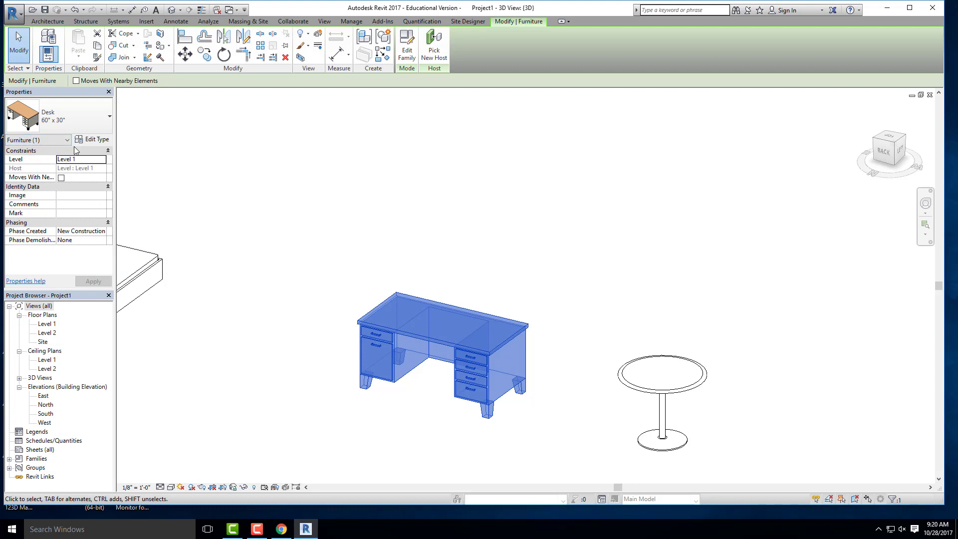
pyautogui.scroll(-3, 376, 216)
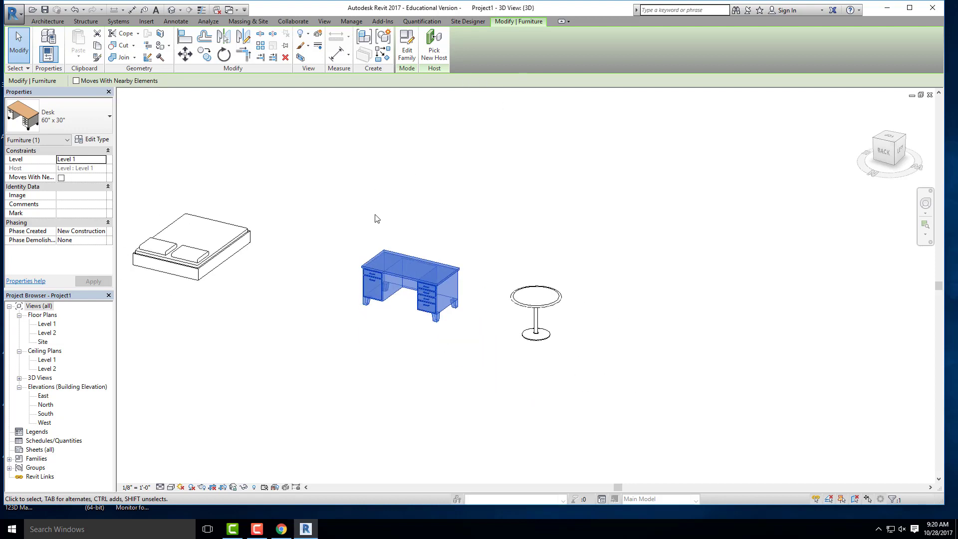
pyautogui.scroll(4, 392, 240)
pyautogui.click(392, 240)
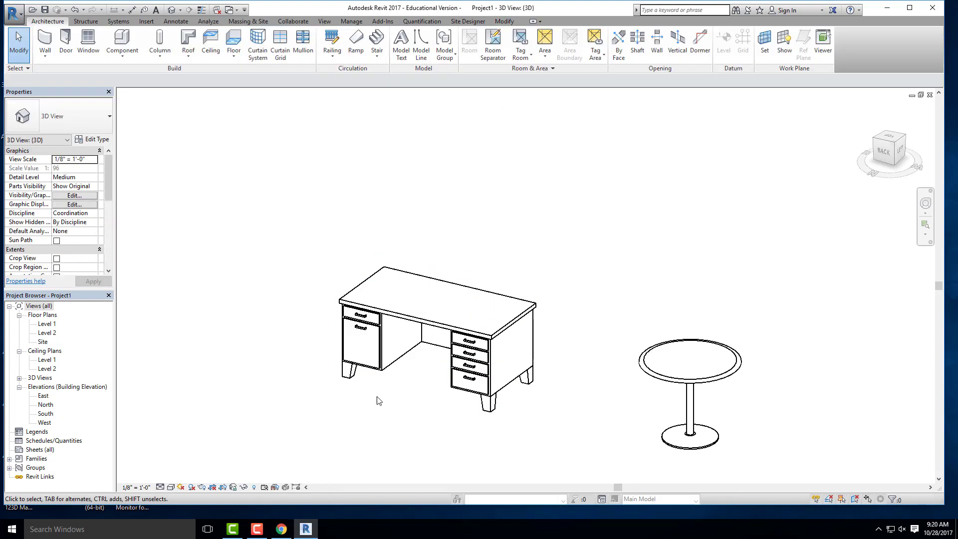
# Duplicate the desk's type under the name 70" x 30".
pyautogui.click(408, 318)
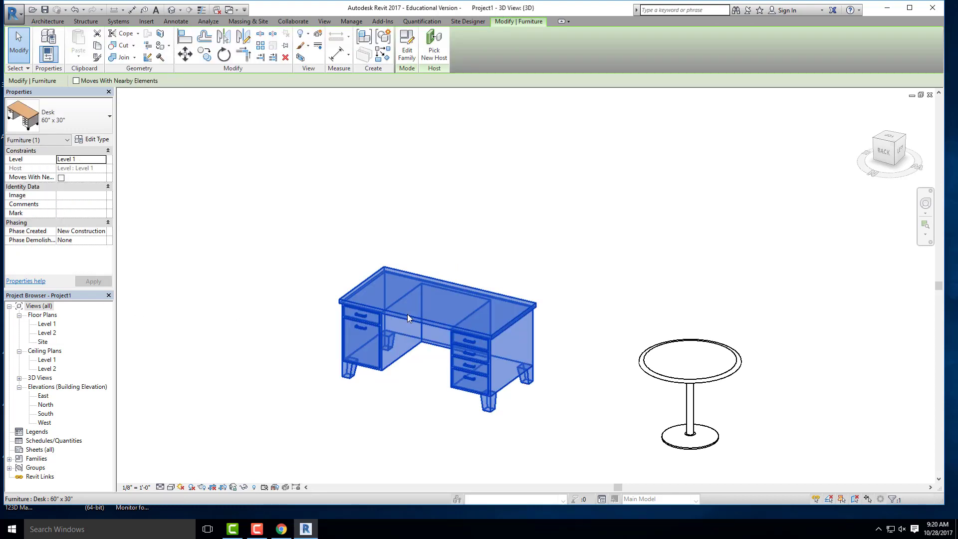
pyautogui.click(97, 140)
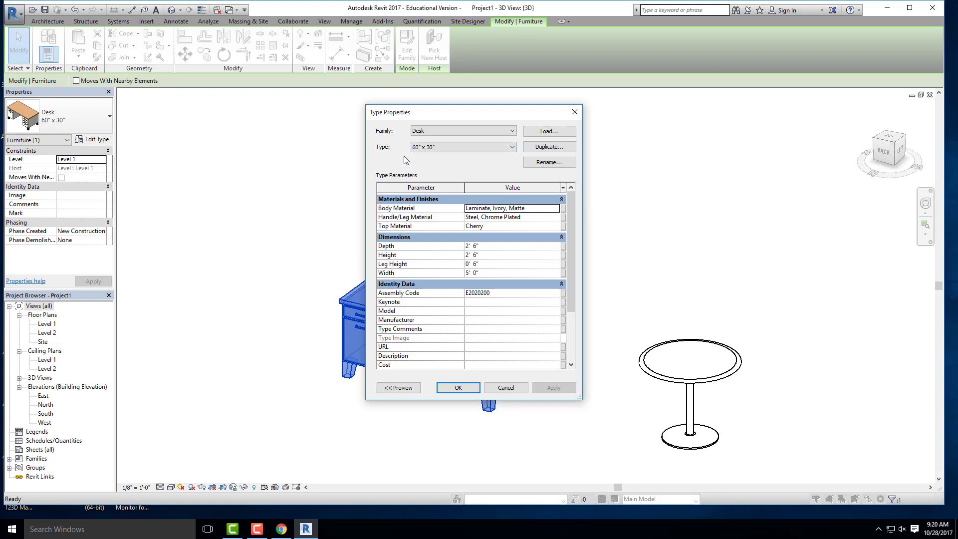
pyautogui.click(532, 148)
pyautogui.write('70" x 30')
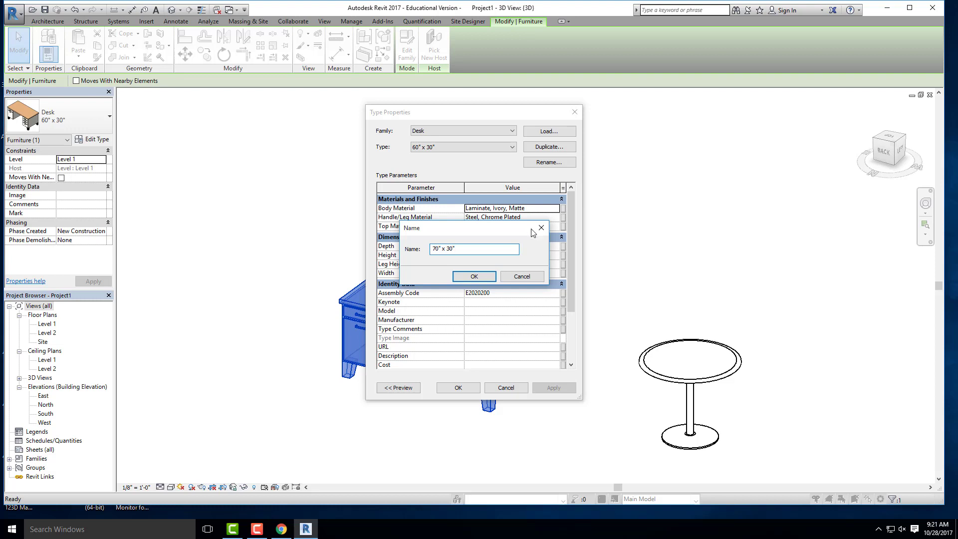
pyautogui.click(483, 276)
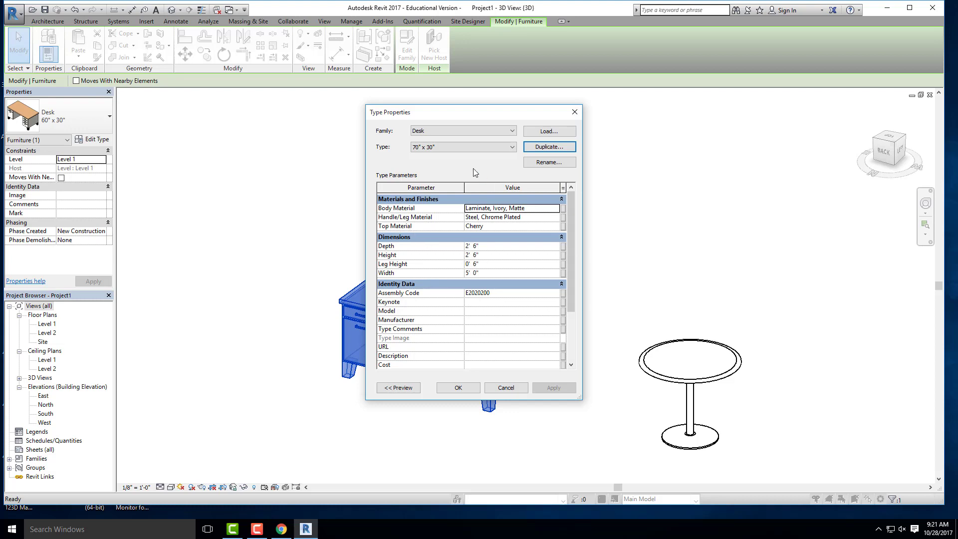
# Set the new desk type's width to 70" and apply it to the placed desk.
pyautogui.click(490, 274)
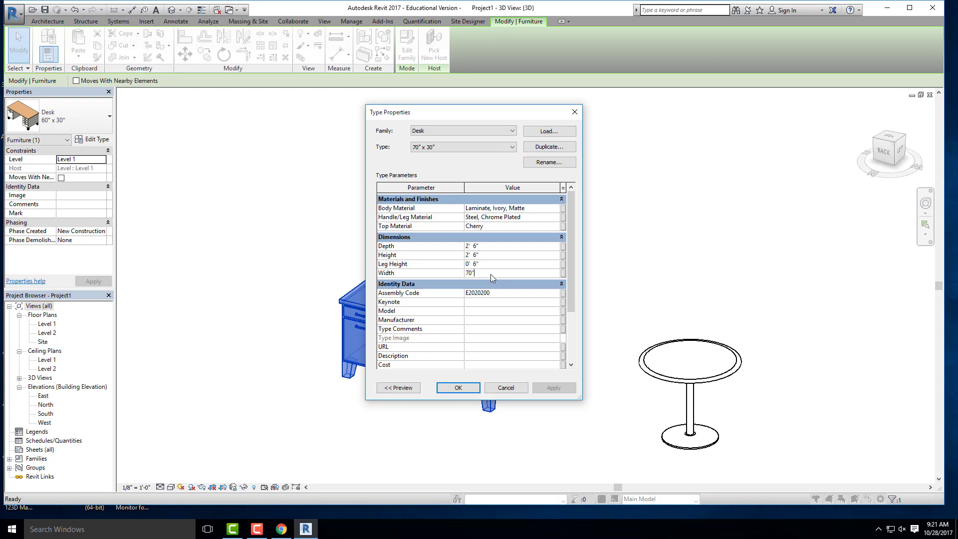
pyautogui.click(506, 264)
pyautogui.click(458, 387)
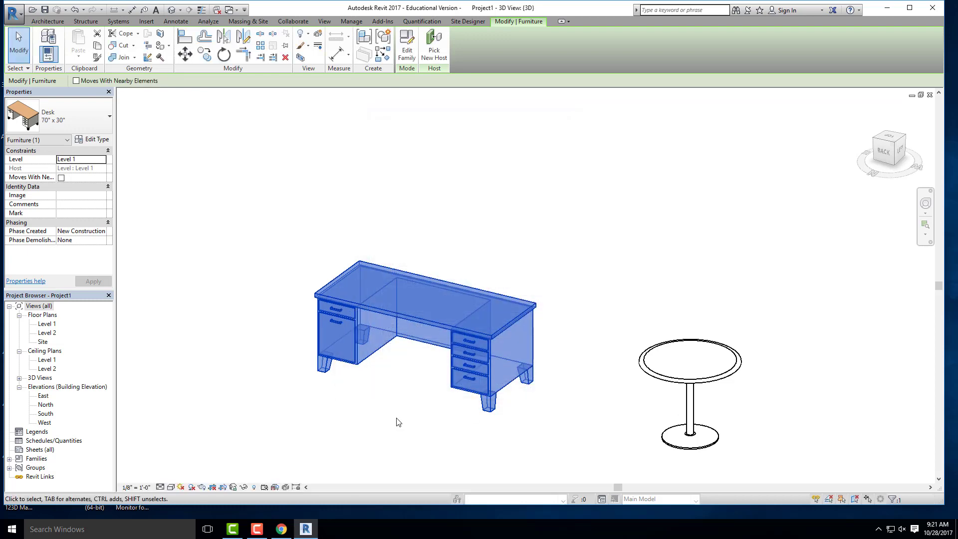
pyautogui.scroll(-2, 241, 173)
pyautogui.click(241, 174)
# Open the placed desk's family in the Family Editor.
pyautogui.scroll(3, 258, 228)
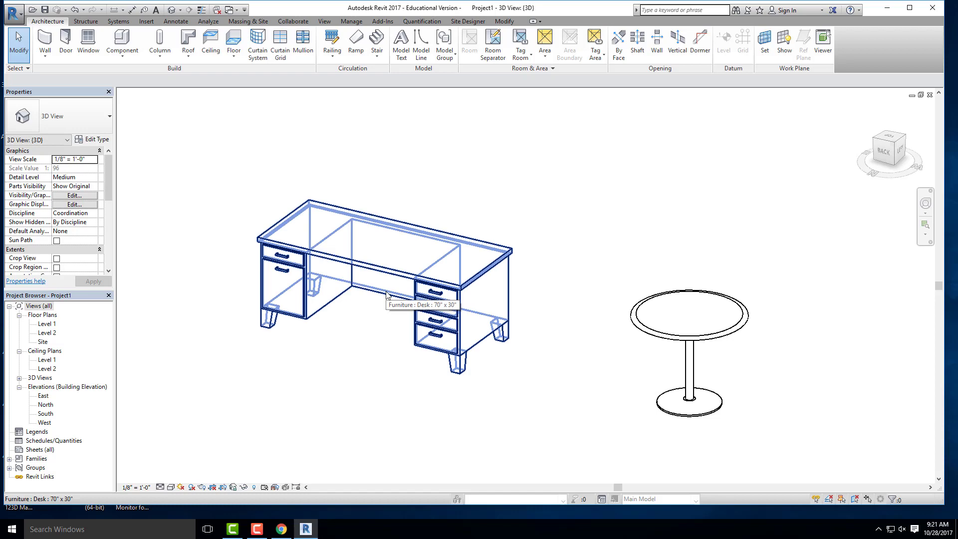
pyautogui.scroll(-3, 387, 294)
pyautogui.scroll(4, 363, 255)
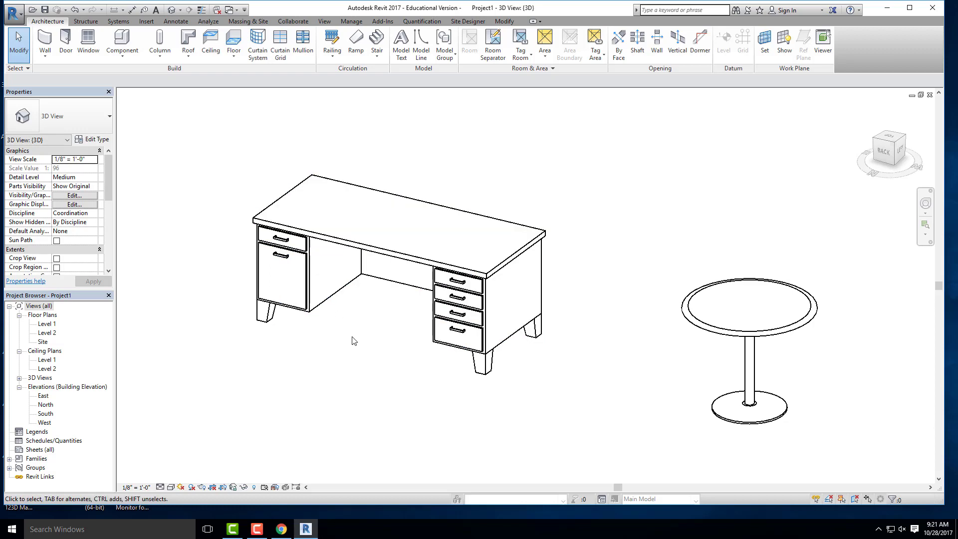
pyautogui.click(351, 312)
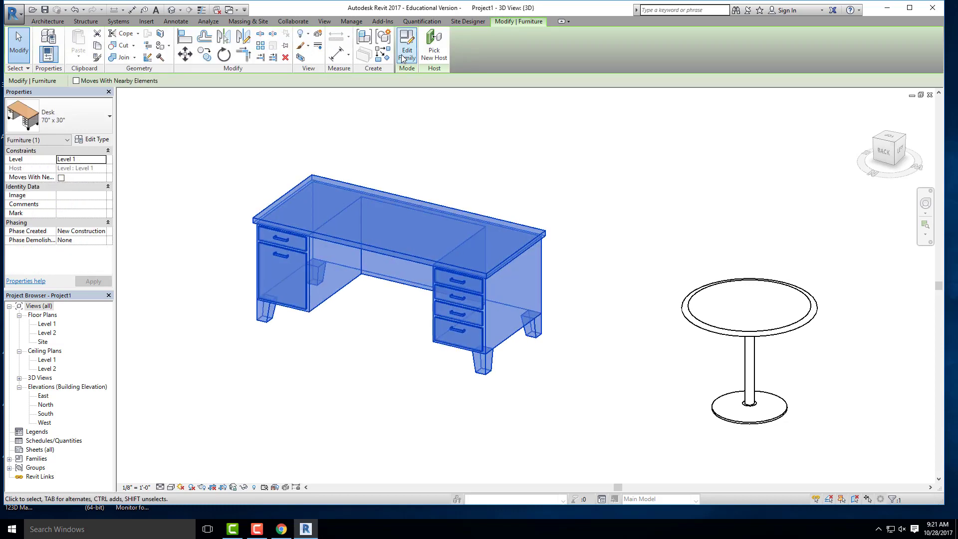
pyautogui.click(296, 394)
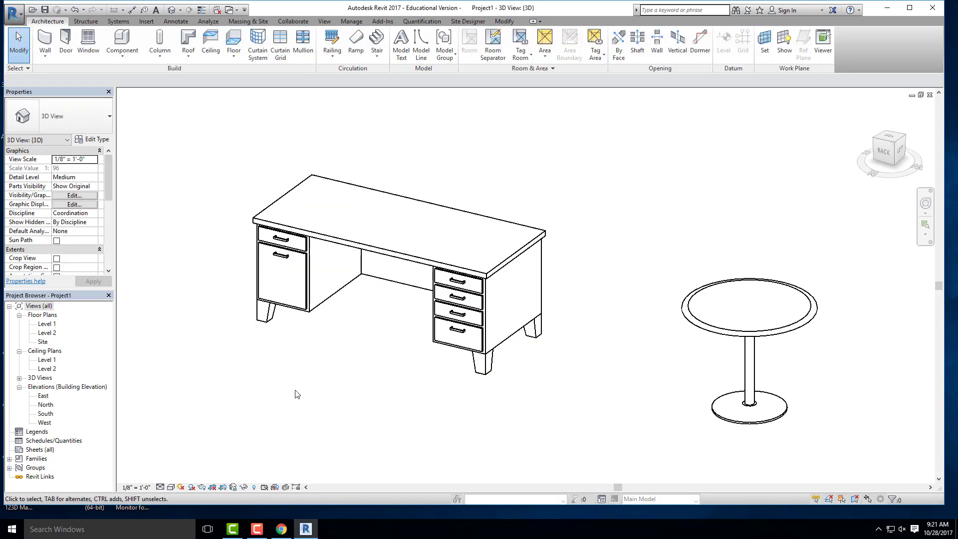
pyautogui.doubleClick(371, 255)
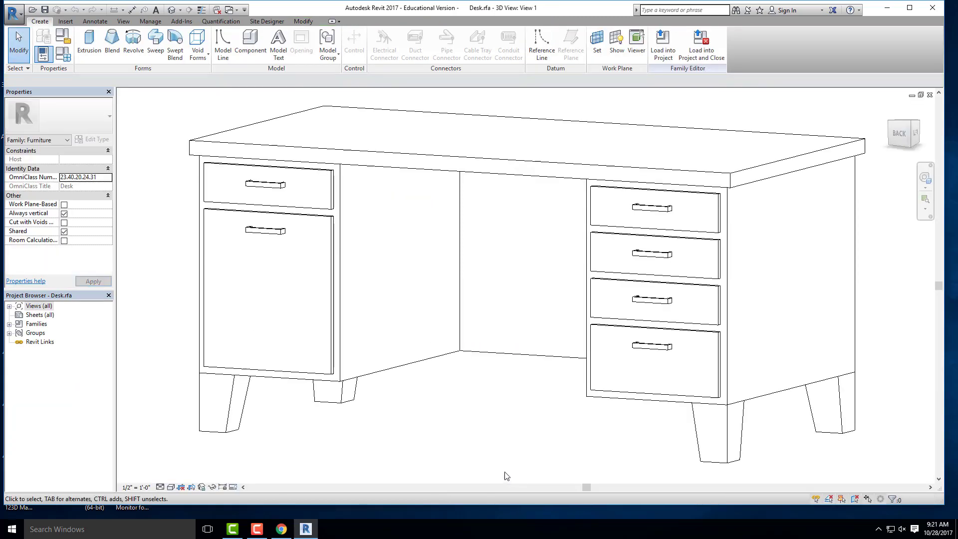
# Examine the desk family from several angles, checking its tabletop, drawer fronts and body as separate forms.
pyautogui.keyDown('shift'); pyautogui.moveTo(503, 248); pyautogui.dragTo(300, 334, button='middle'); pyautogui.keyUp('shift')
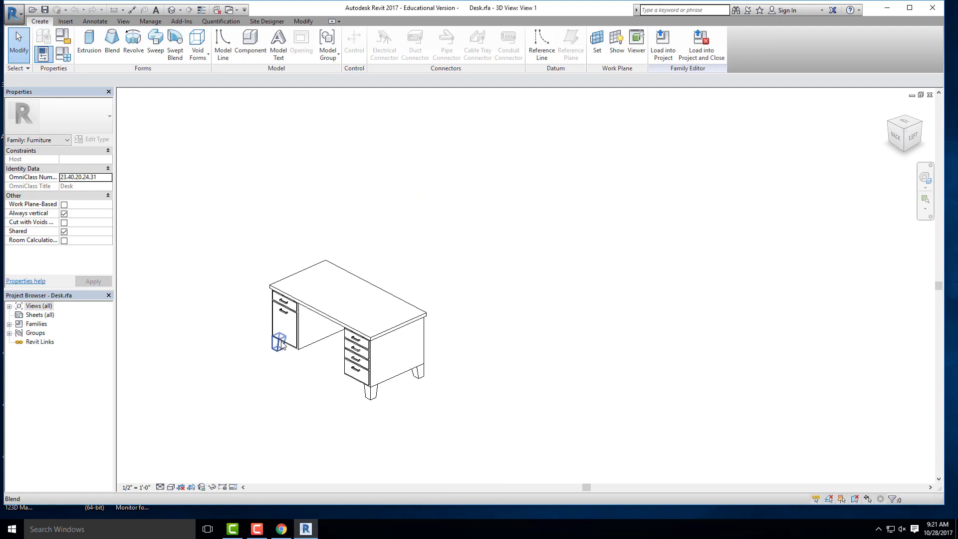
pyautogui.click(370, 298)
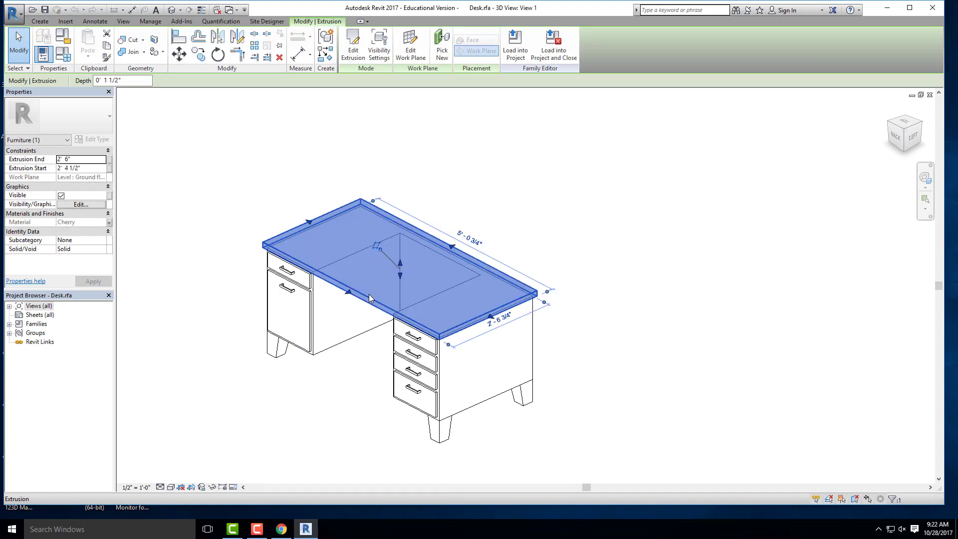
pyautogui.click(215, 197)
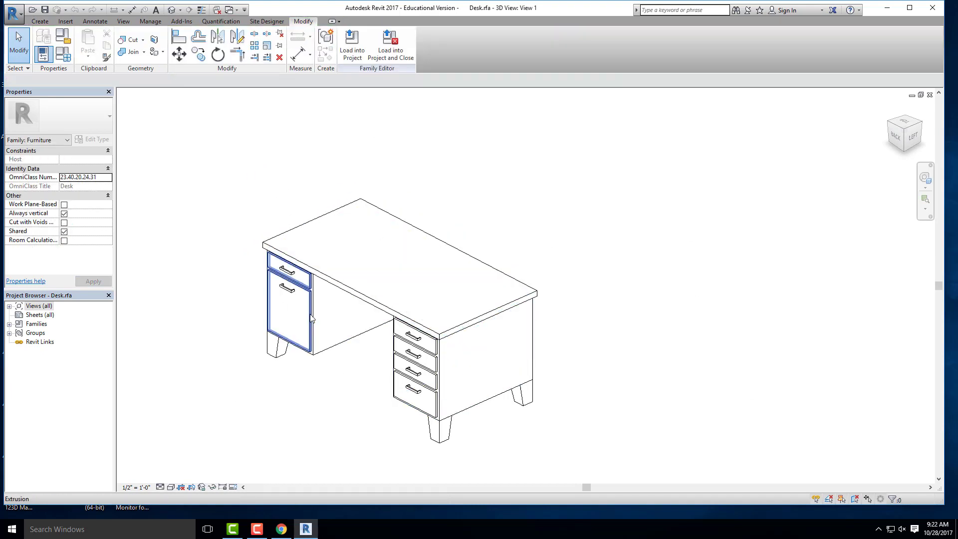
pyautogui.click(311, 319)
pyautogui.press('Escape')
pyautogui.click(345, 342)
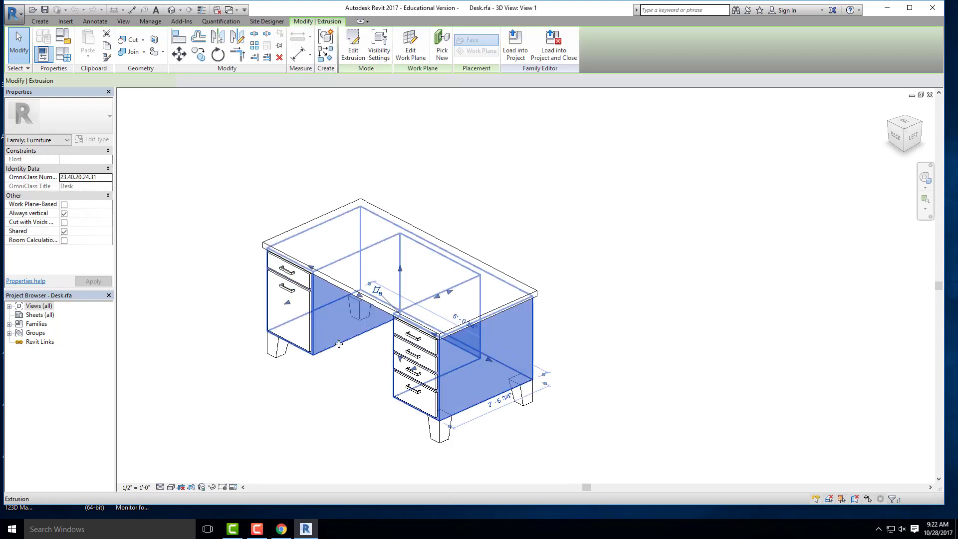
pyautogui.keyDown('shift'); pyautogui.moveTo(294, 376); pyautogui.dragTo(522, 371, button='middle'); pyautogui.keyUp('shift')
pyautogui.click(522, 389)
pyautogui.keyDown('shift'); pyautogui.moveTo(542, 403); pyautogui.dragTo(347, 401, button='middle'); pyautogui.keyUp('shift')
pyautogui.scroll(1, 349, 406)
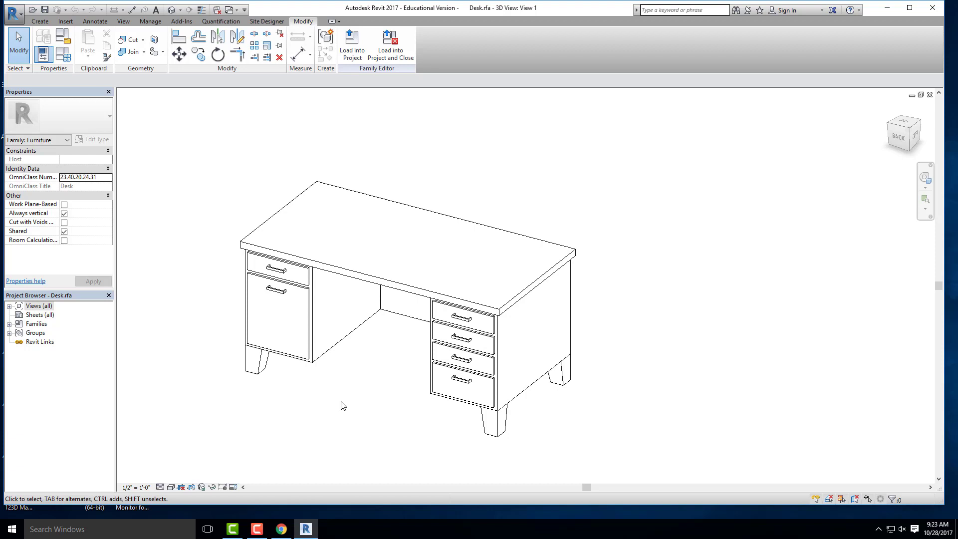
# Inspect which form types make up the tabletop and the two-drawer side's handles and drawer fronts.
pyautogui.click(400, 286)
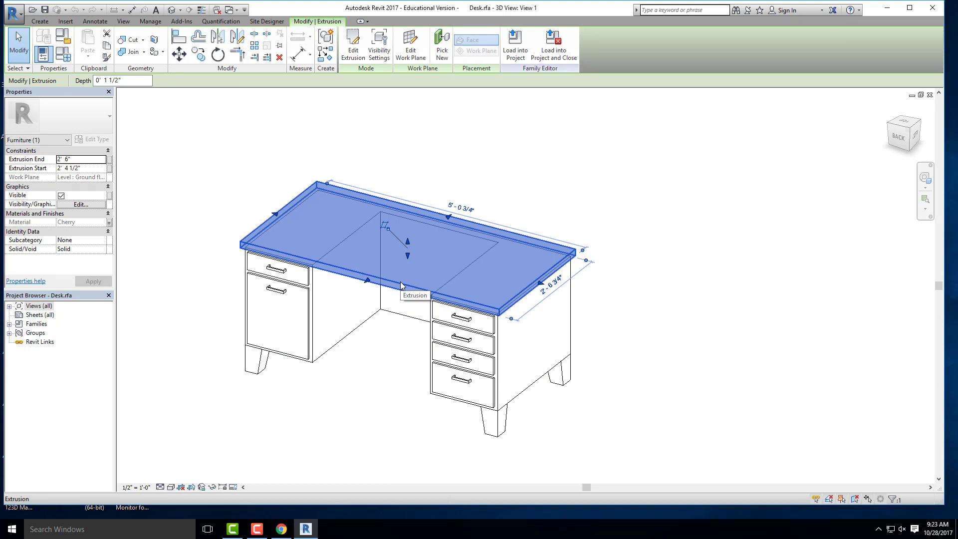
pyautogui.click(277, 290)
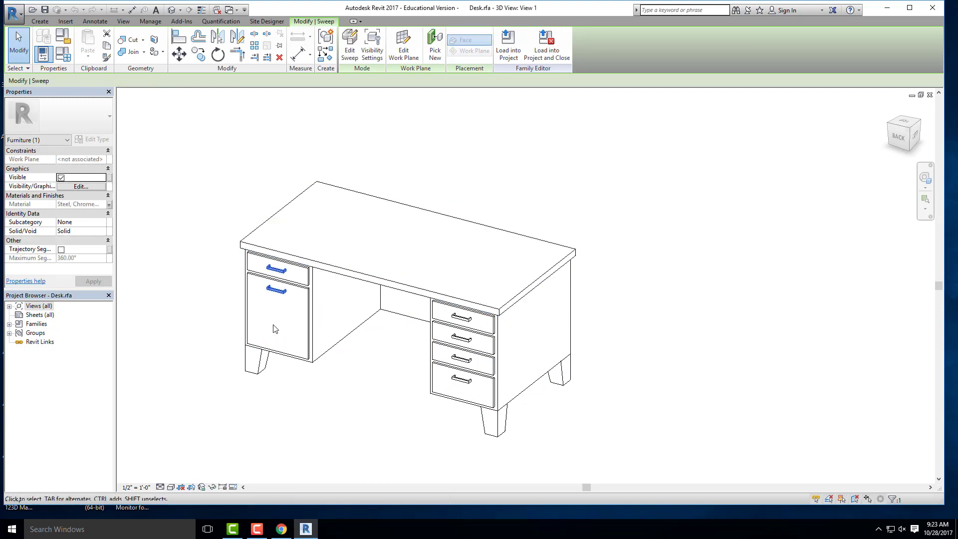
pyautogui.click(304, 365)
pyautogui.click(305, 286)
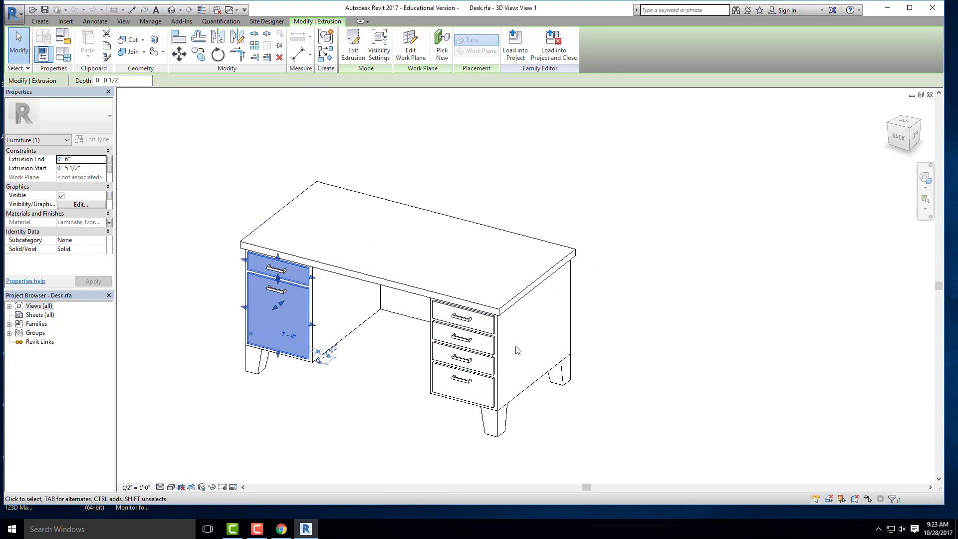
# Inspect the sweep that forms the drawer handles on the four-drawer side of the desk up close.
pyautogui.scroll(2, 516, 346)
pyautogui.click(598, 300)
pyautogui.scroll(2, 420, 301)
pyautogui.click(435, 300)
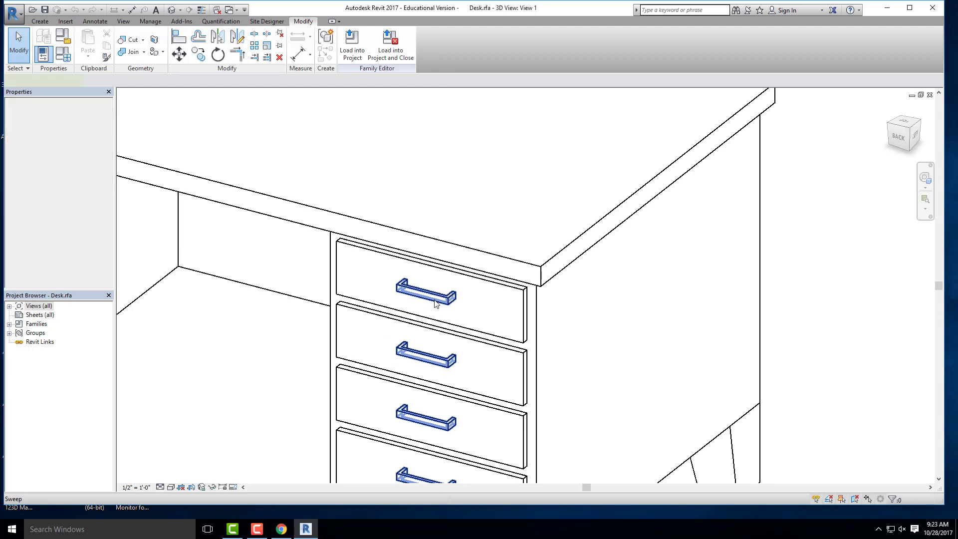
pyautogui.scroll(2, 432, 299)
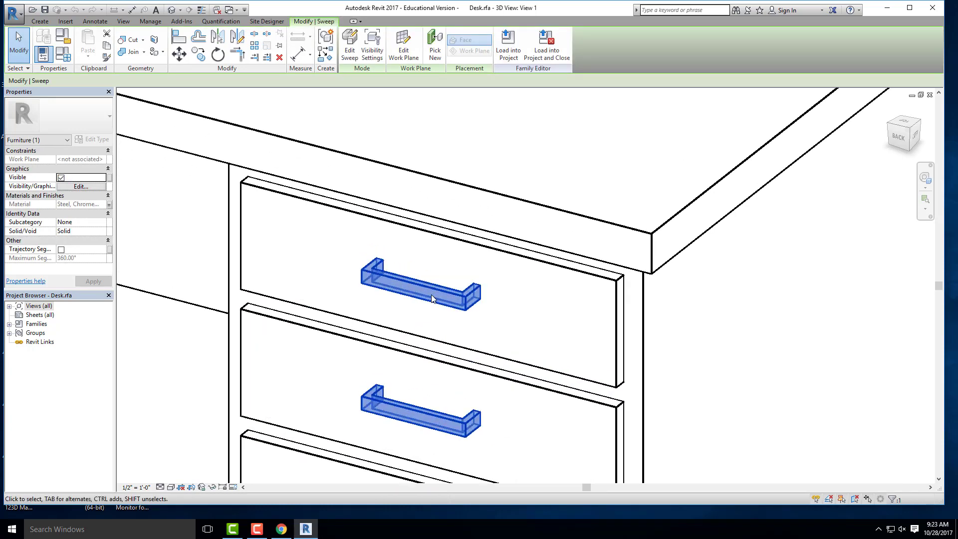
pyautogui.scroll(2, 433, 299)
pyautogui.scroll(-3, 466, 346)
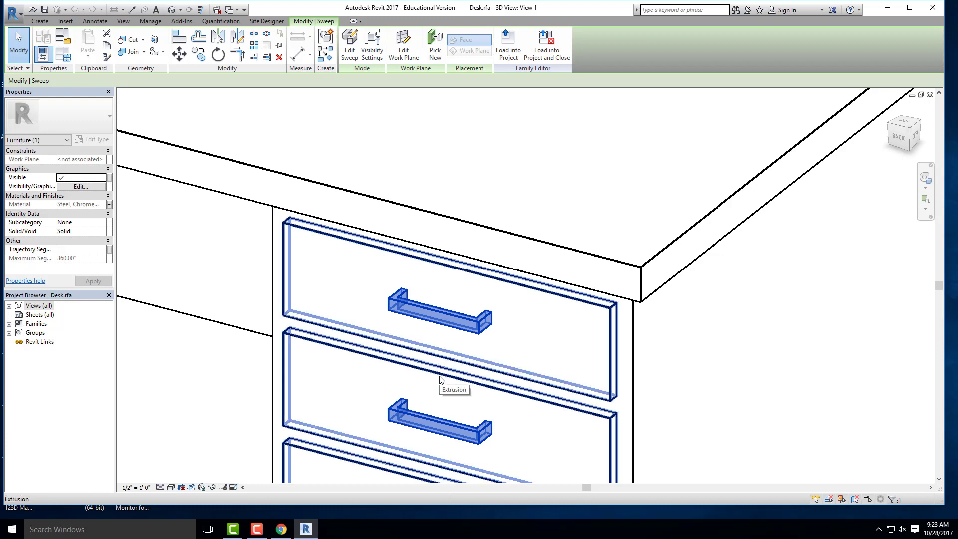
pyautogui.scroll(-4, 439, 381)
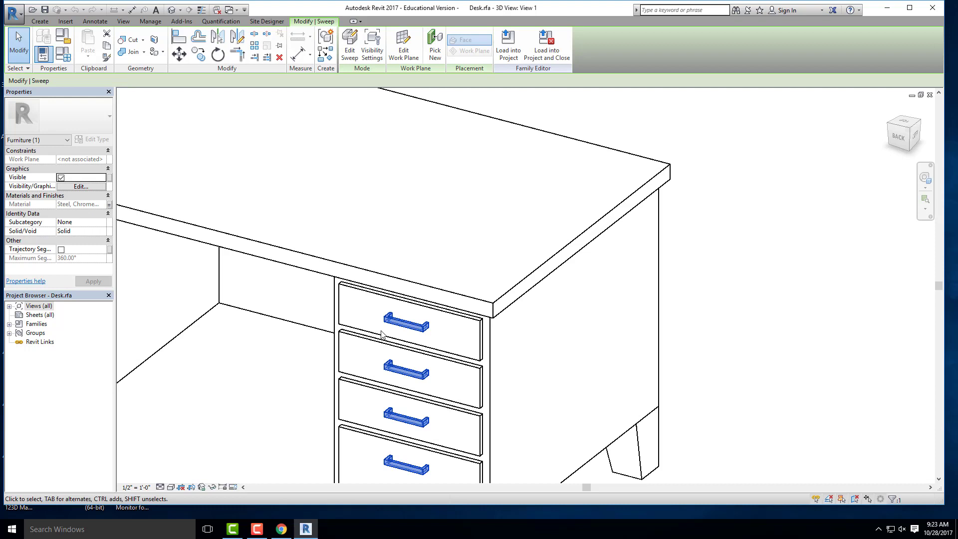
pyautogui.click(730, 255)
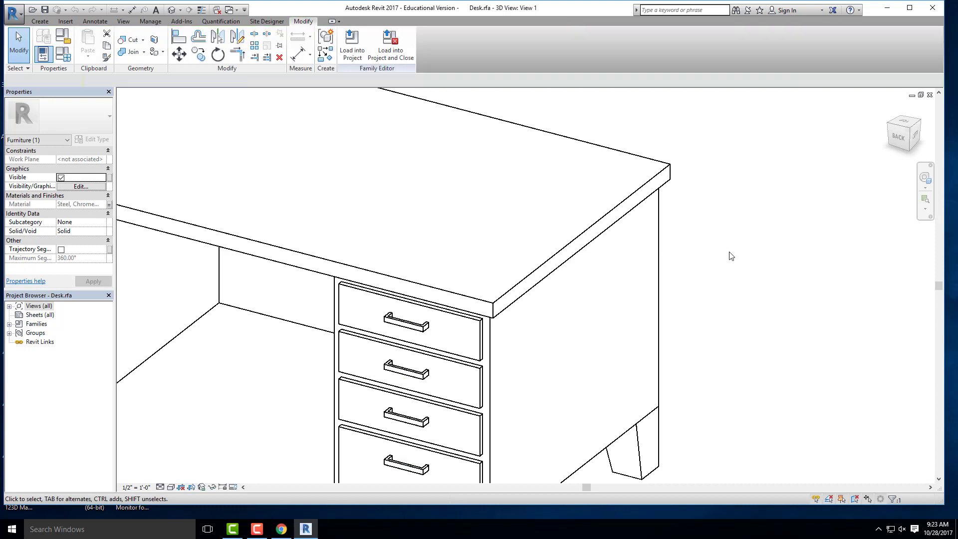
# Inspect the blend that forms the desk leg under the four-drawer side, viewing it up close and from below.
pyautogui.scroll(-4, 457, 205)
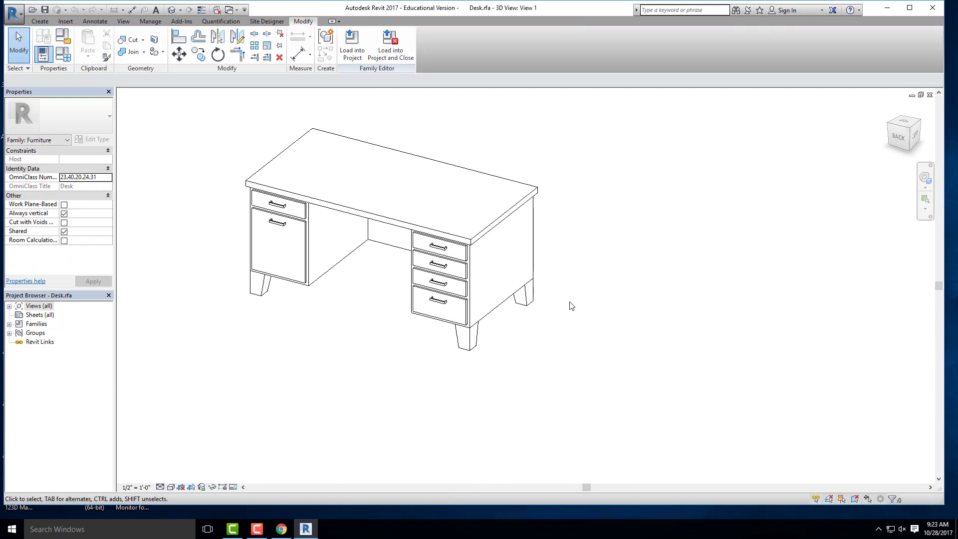
pyautogui.scroll(5, 503, 385)
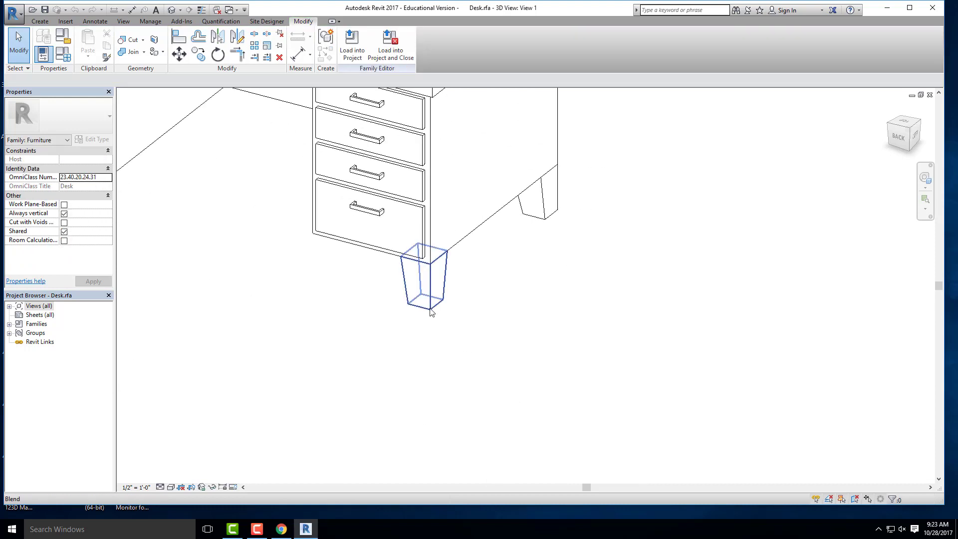
pyautogui.click(429, 300)
pyautogui.keyDown('shift'); pyautogui.moveTo(420, 352); pyautogui.dragTo(394, 222, button='middle'); pyautogui.keyUp('shift')
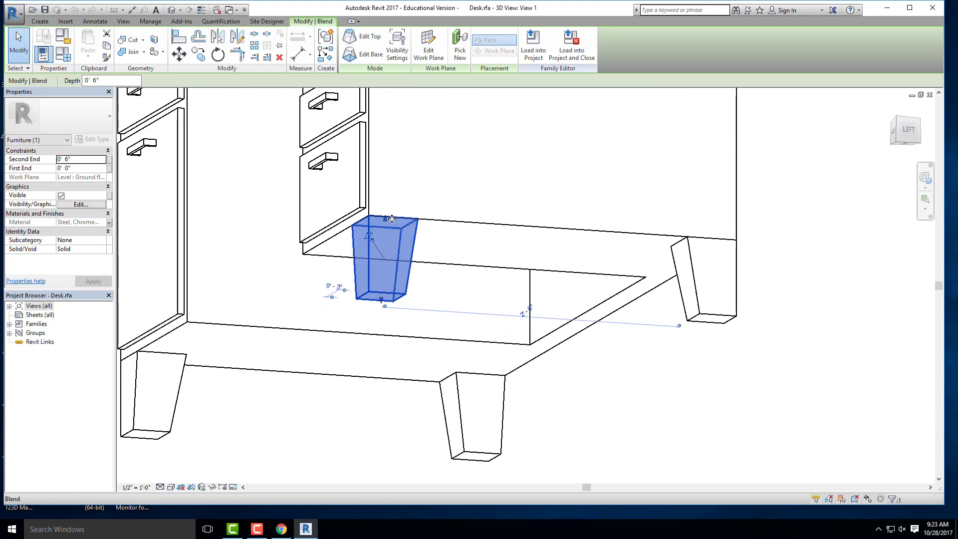
pyautogui.keyDown('shift'); pyautogui.moveTo(377, 284); pyautogui.dragTo(524, 441, button='middle'); pyautogui.keyUp('shift')
pyautogui.scroll(-3, 586, 389)
pyautogui.keyDown('shift'); pyautogui.moveTo(586, 393); pyautogui.dragTo(429, 381, button='middle'); pyautogui.keyUp('shift')
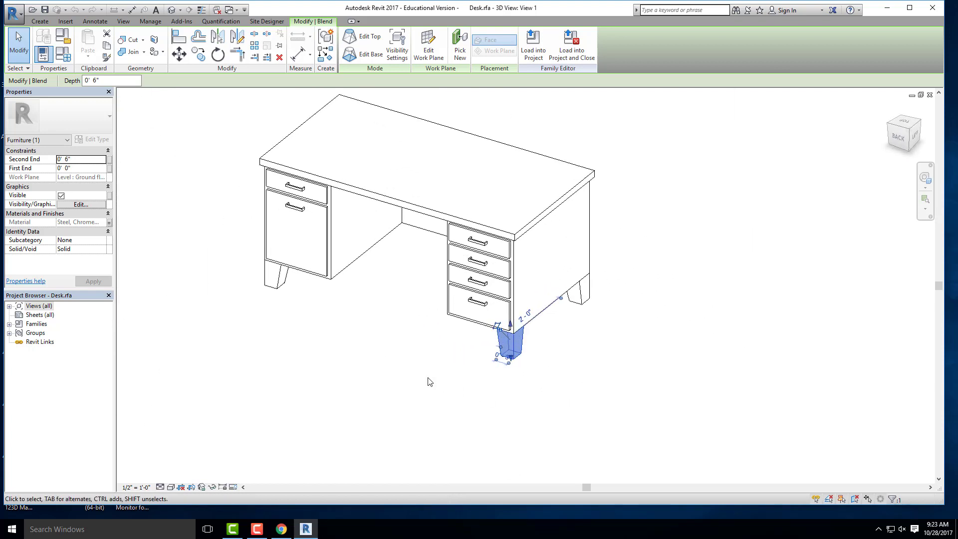
pyautogui.click(430, 380)
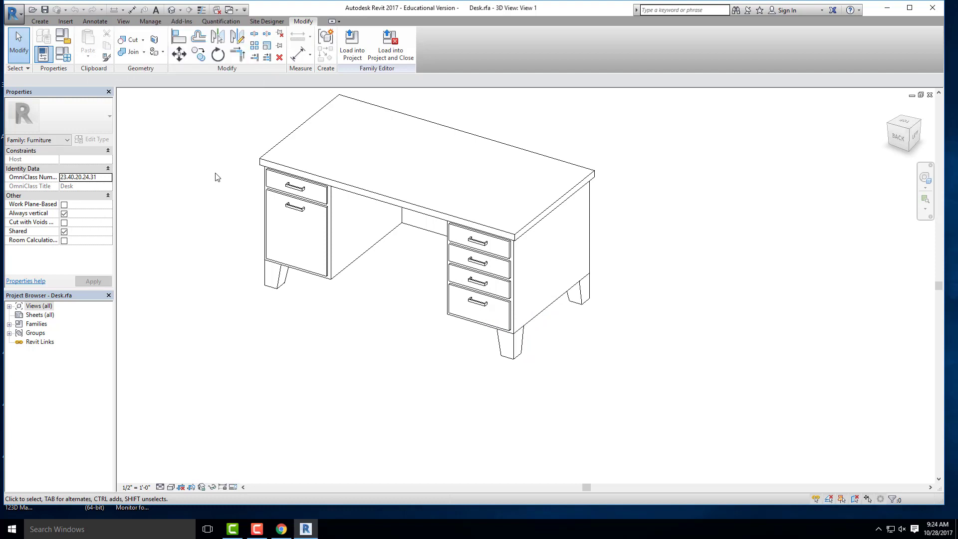
pyautogui.scroll(-3, 218, 189)
pyautogui.keyDown('shift'); pyautogui.moveTo(220, 203); pyautogui.dragTo(351, 359, button='middle'); pyautogui.keyUp('shift')
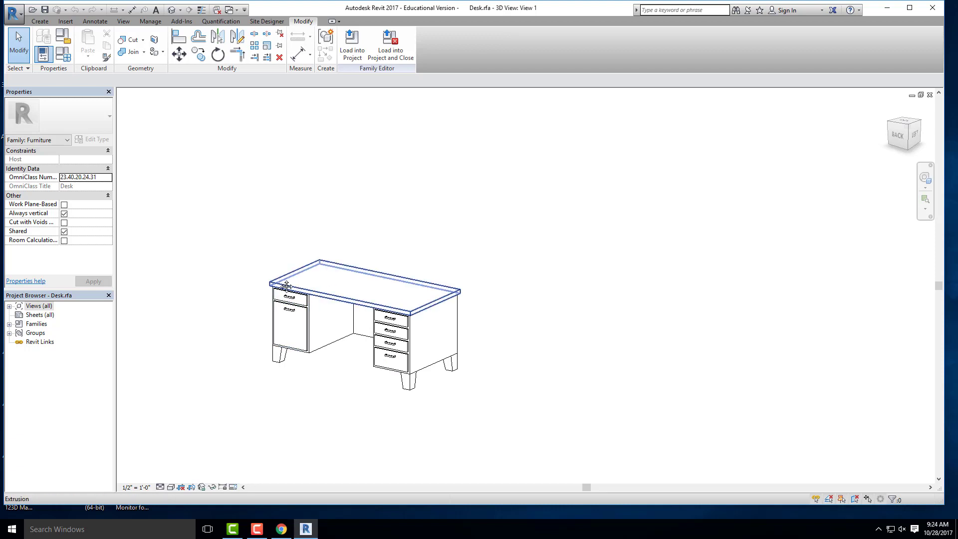
pyautogui.keyDown('shift'); pyautogui.moveTo(289, 293); pyautogui.dragTo(319, 300, button='middle'); pyautogui.keyUp('shift')
pyautogui.scroll(-3, 438, 376)
pyautogui.keyDown('shift'); pyautogui.moveTo(439, 377); pyautogui.dragTo(416, 280, button='middle'); pyautogui.keyUp('shift')
pyautogui.scroll(3, 362, 292)
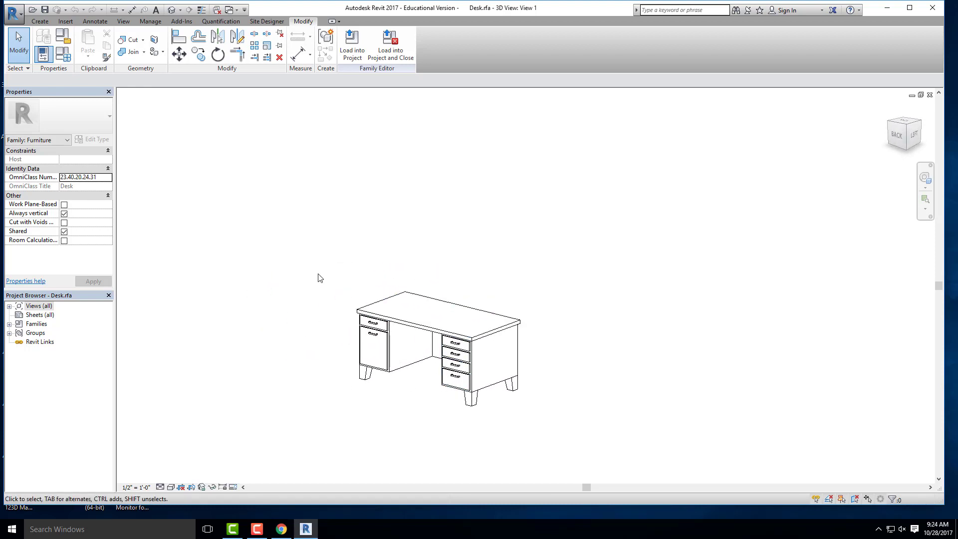
pyautogui.keyDown('shift'); pyautogui.moveTo(301, 272); pyautogui.dragTo(353, 280, button='middle'); pyautogui.keyUp('shift')
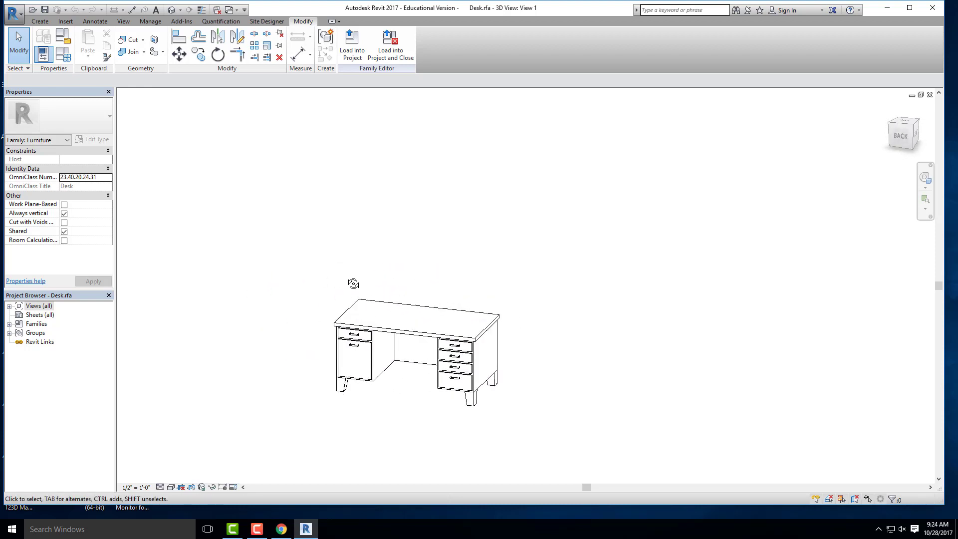
pyautogui.click(40, 21)
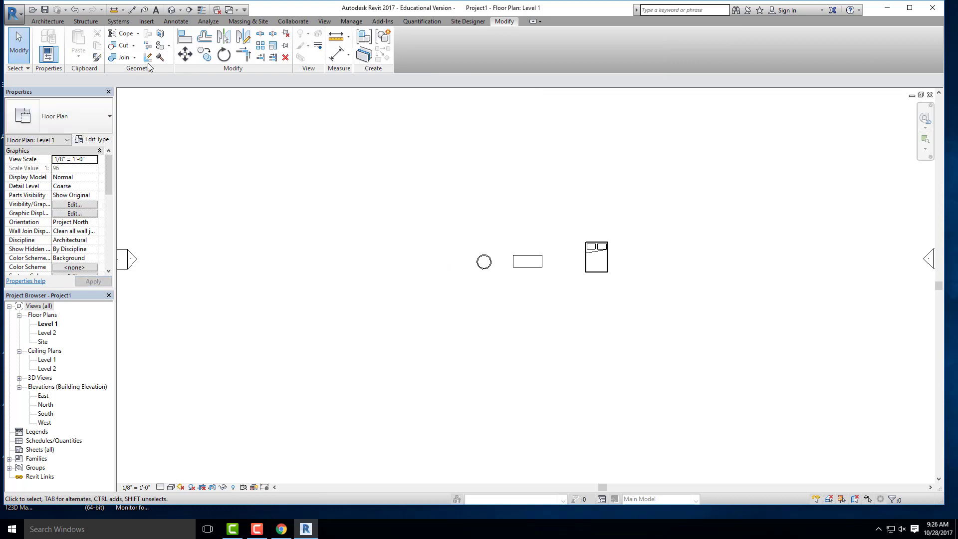
# Browse the US Imperial library's family folders while placing a component, then leave without loading or placing anything.
pyautogui.click(47, 21)
pyautogui.click(122, 53)
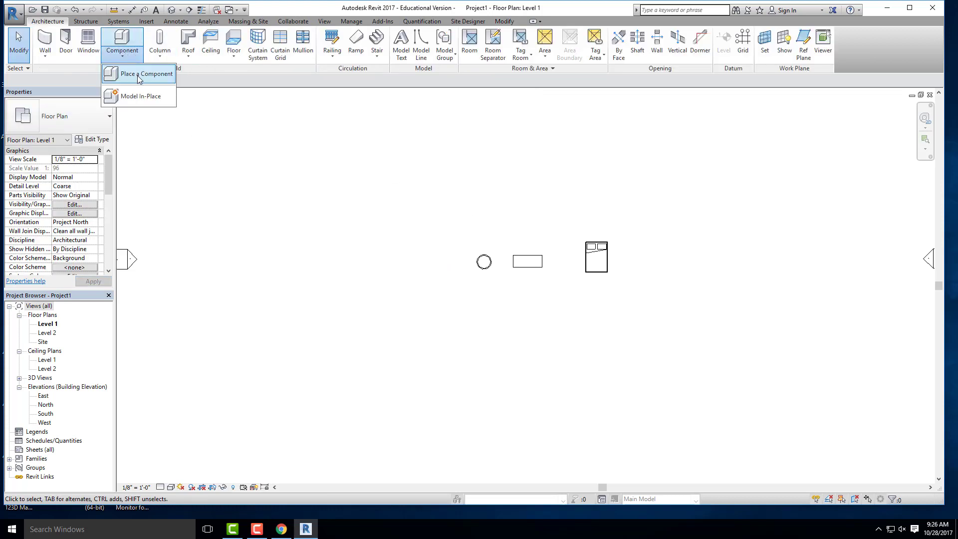
pyautogui.click(132, 74)
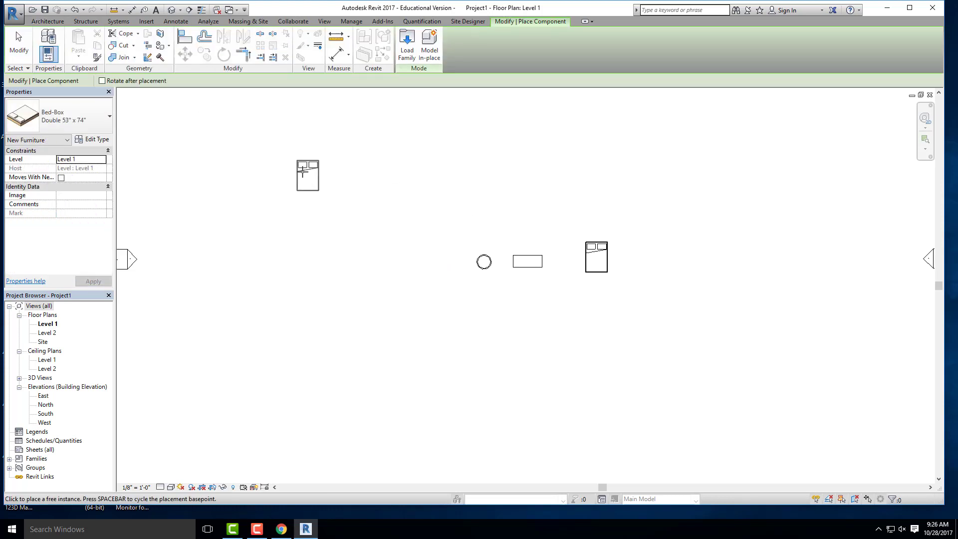
pyautogui.click(96, 139)
pyautogui.click(553, 131)
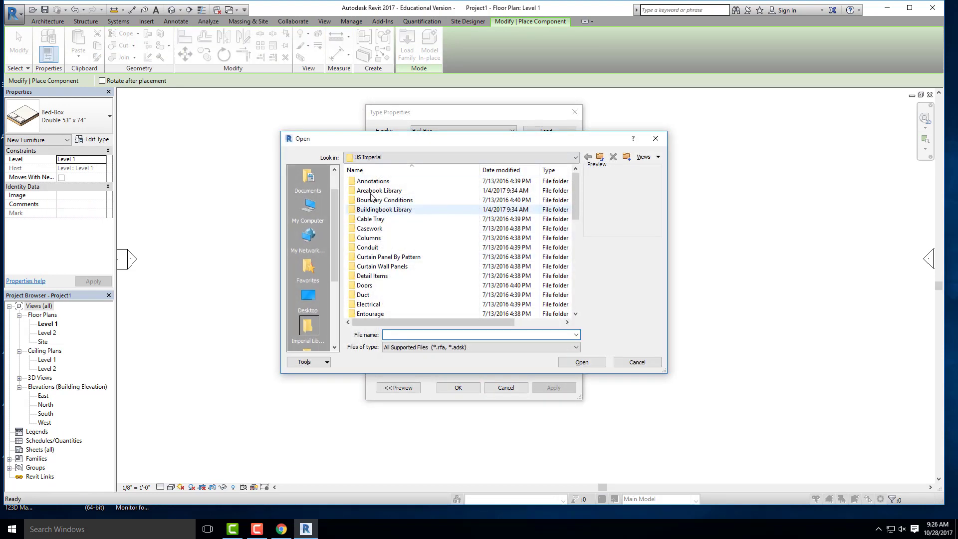
pyautogui.scroll(-10, 371, 196)
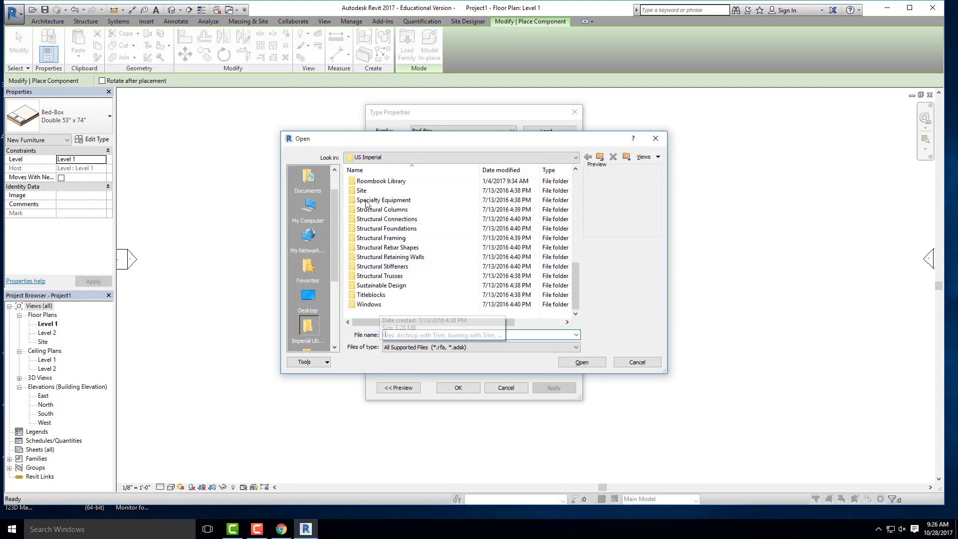
pyautogui.scroll(5, 369, 215)
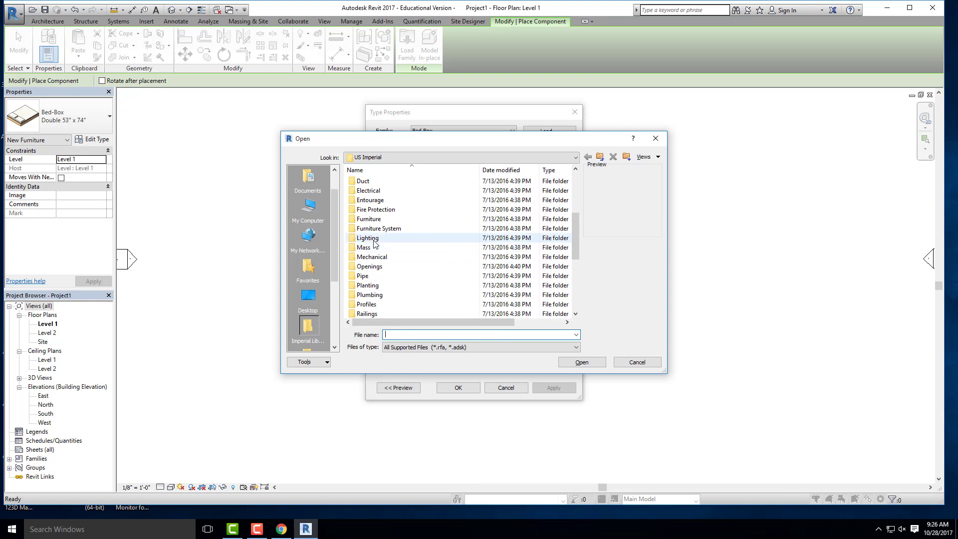
pyautogui.scroll(4, 373, 235)
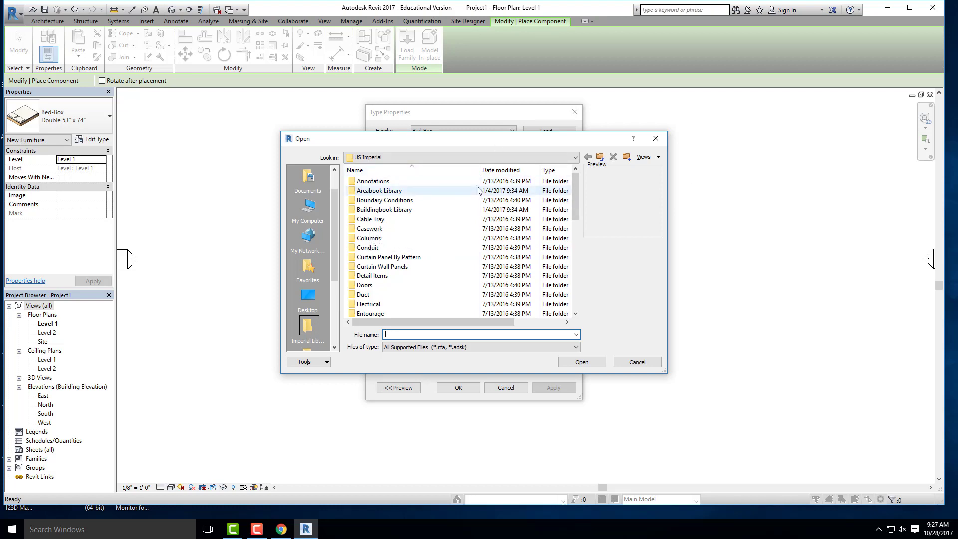
pyautogui.click(655, 139)
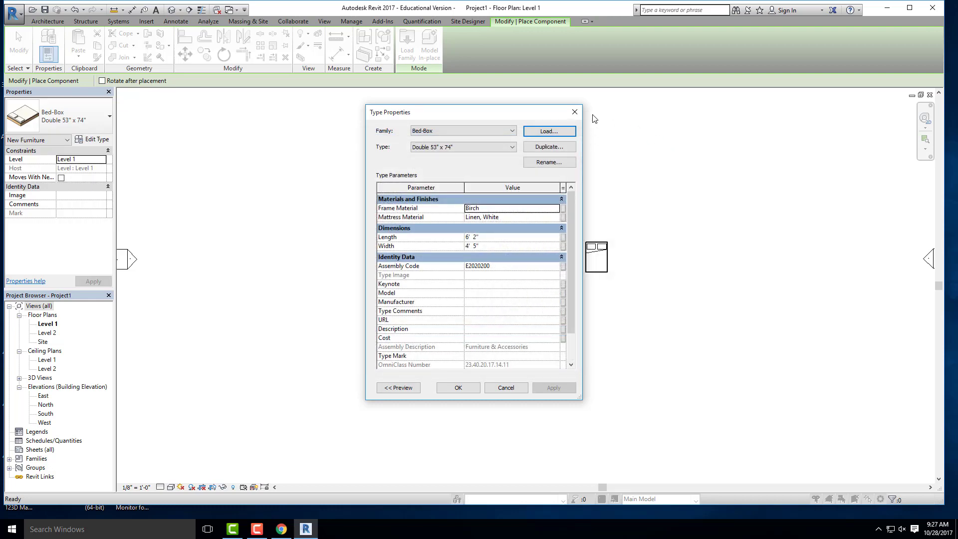
pyautogui.click(575, 112)
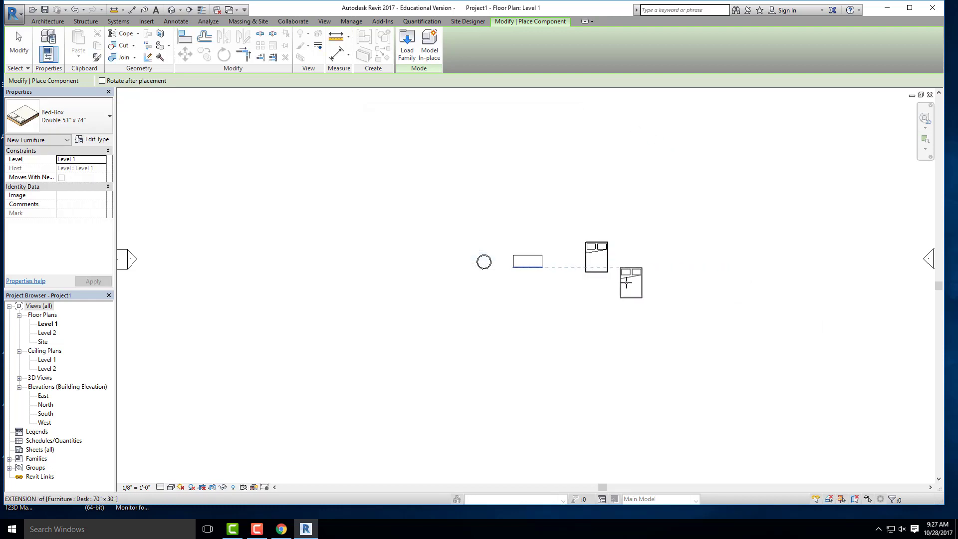
pyautogui.press('Escape')
pyautogui.press('Escape')
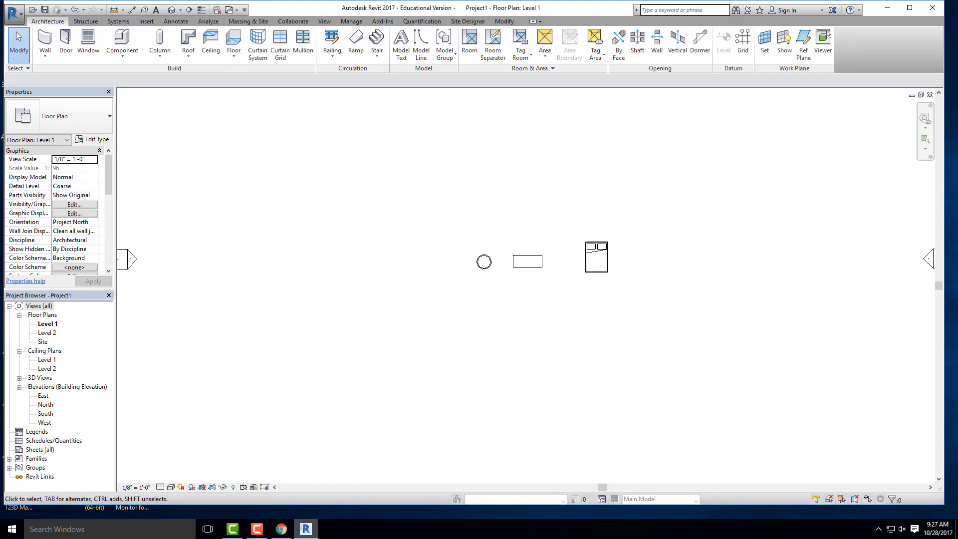
# Switch to Chrome to review the chair drawing and instructions in Critical Thinking Exercise 9, then return to Revit.
pyautogui.click(281, 530)
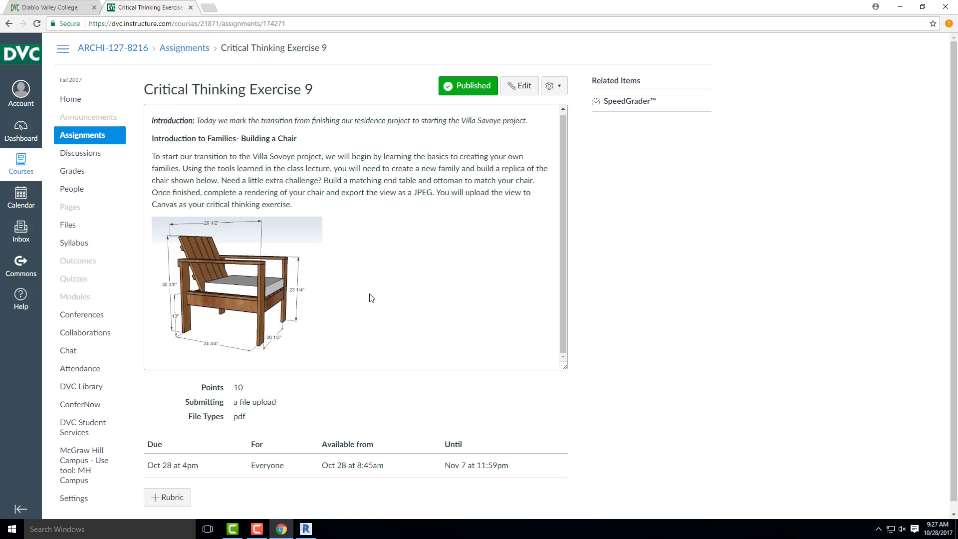
pyautogui.scroll(1, 372, 298)
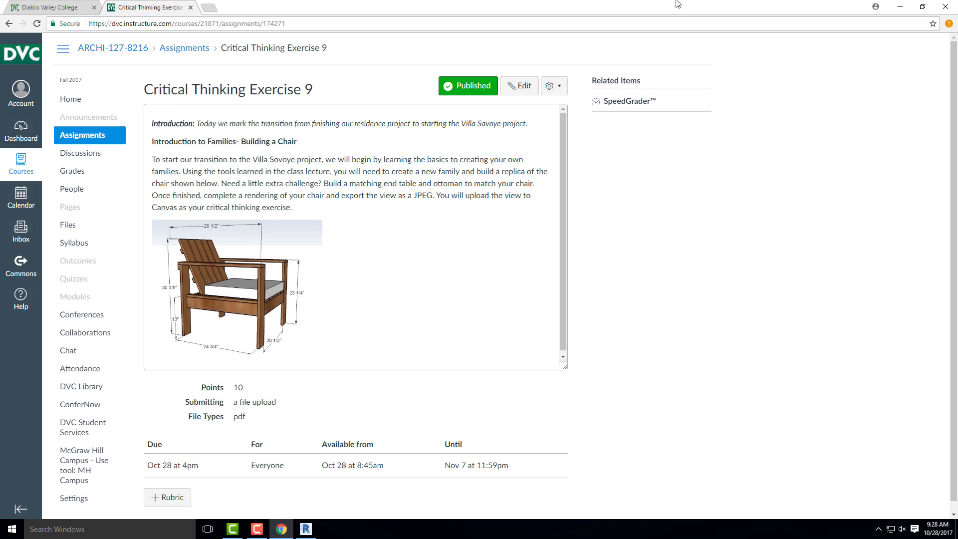
pyautogui.click(899, 5)
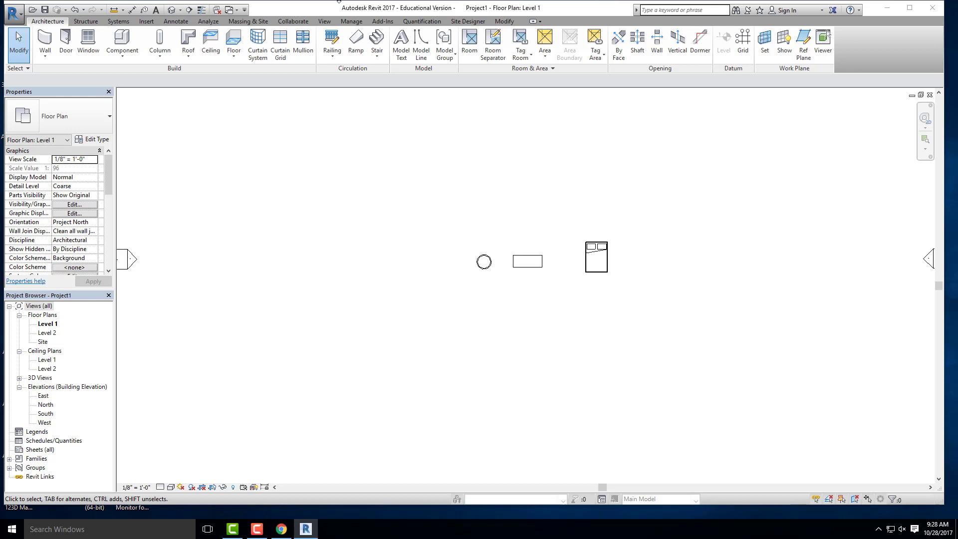
pyautogui.click(11, 17)
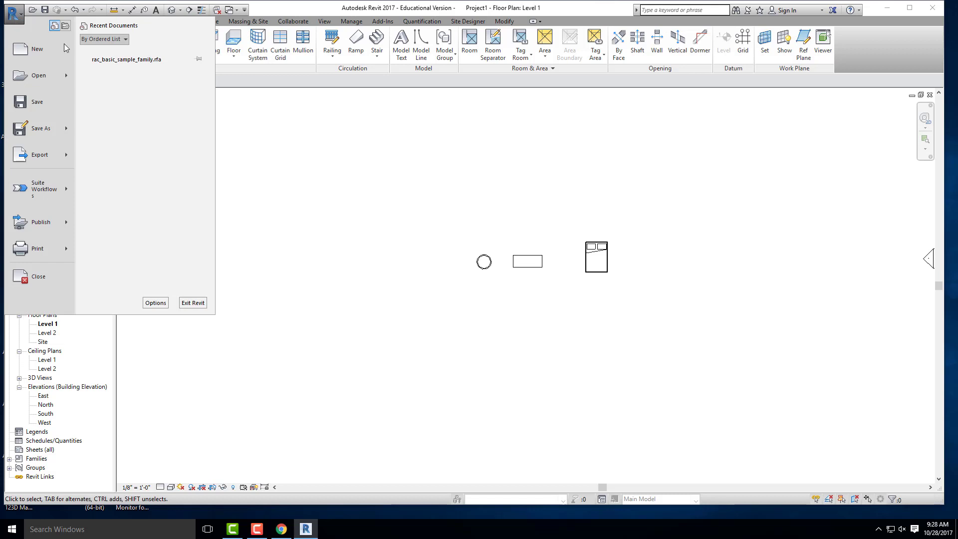
pyautogui.moveTo(64, 44)
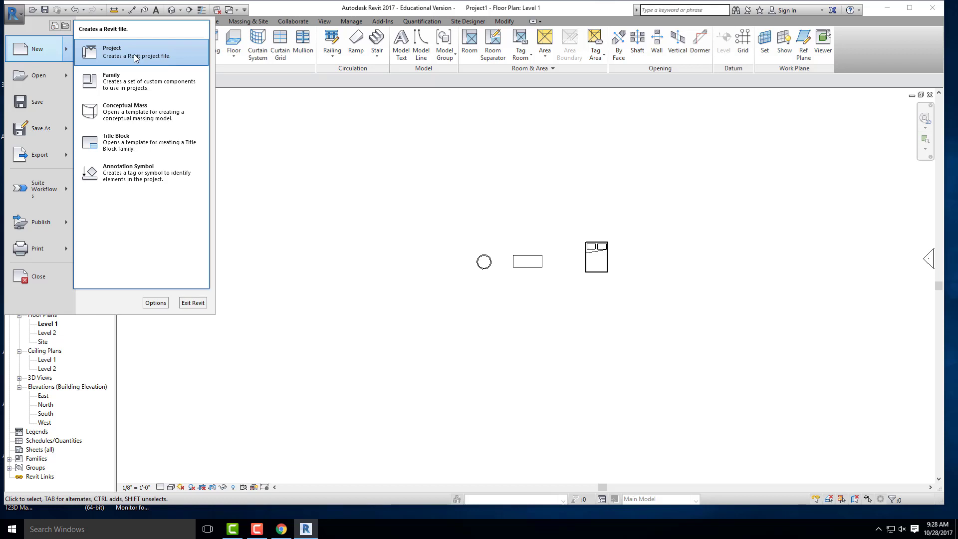
pyautogui.click(136, 82)
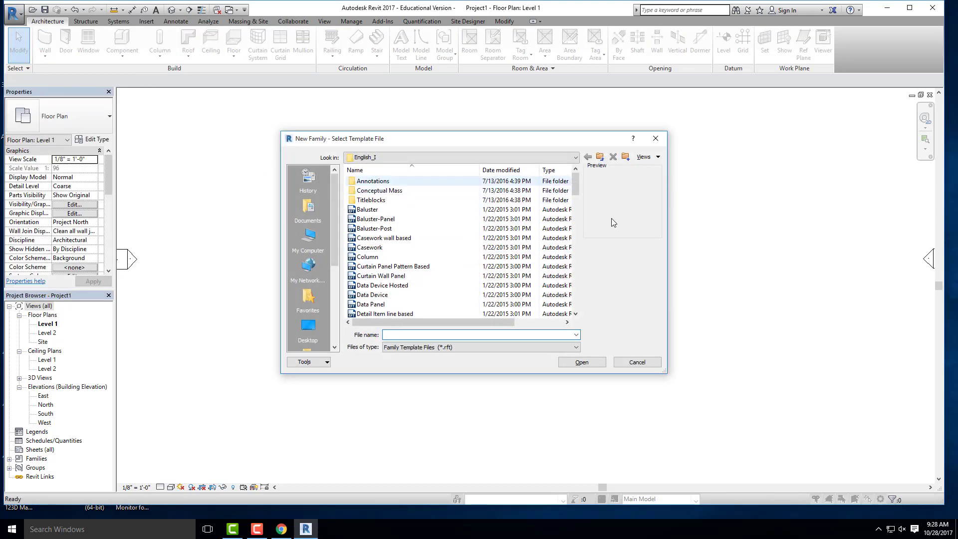
pyautogui.moveTo(666, 372); pyautogui.dragTo(733, 441)
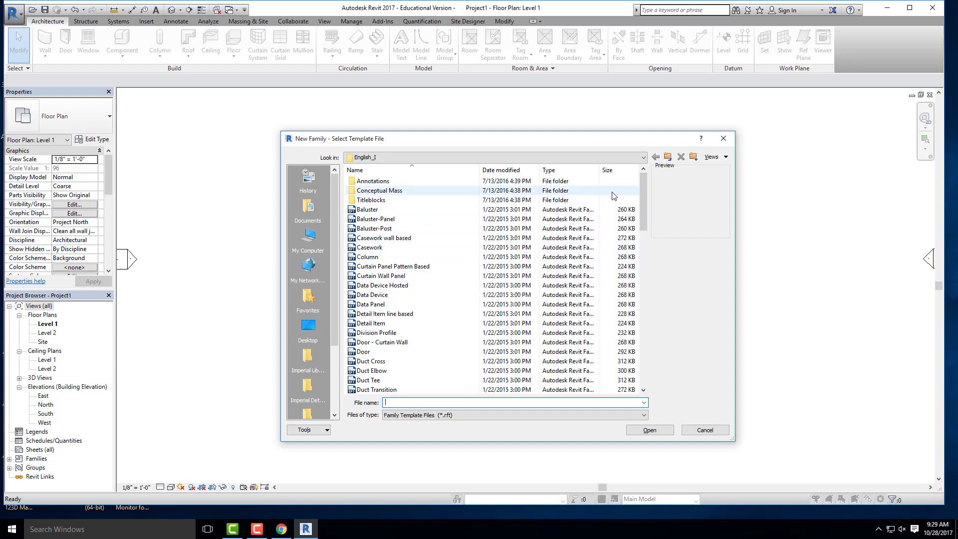
pyautogui.moveTo(643, 190); pyautogui.dragTo(644, 242)
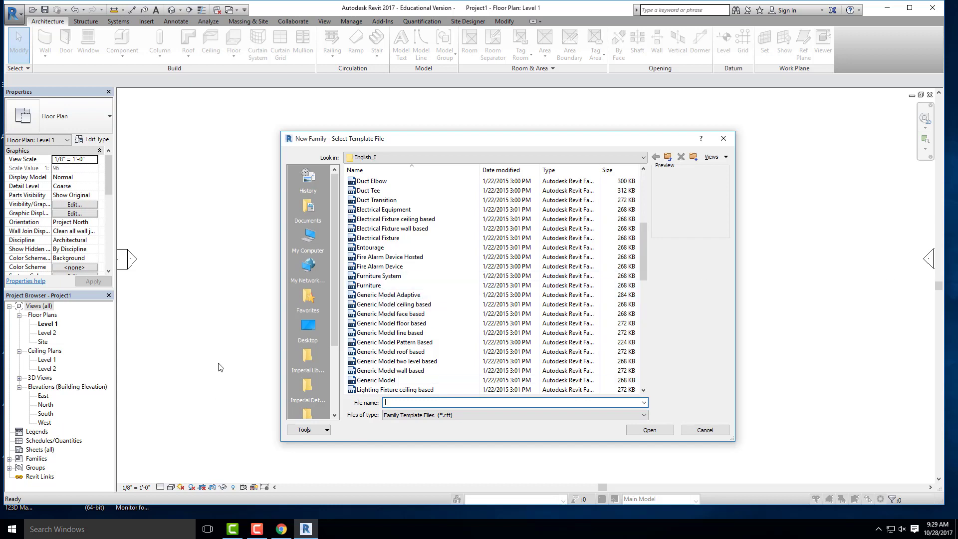
pyautogui.click(694, 431)
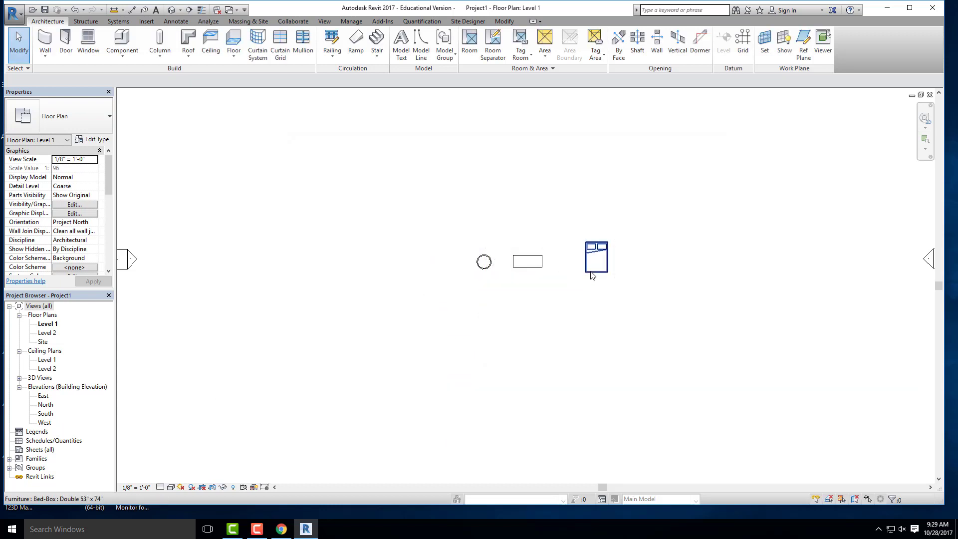
pyautogui.click(592, 276)
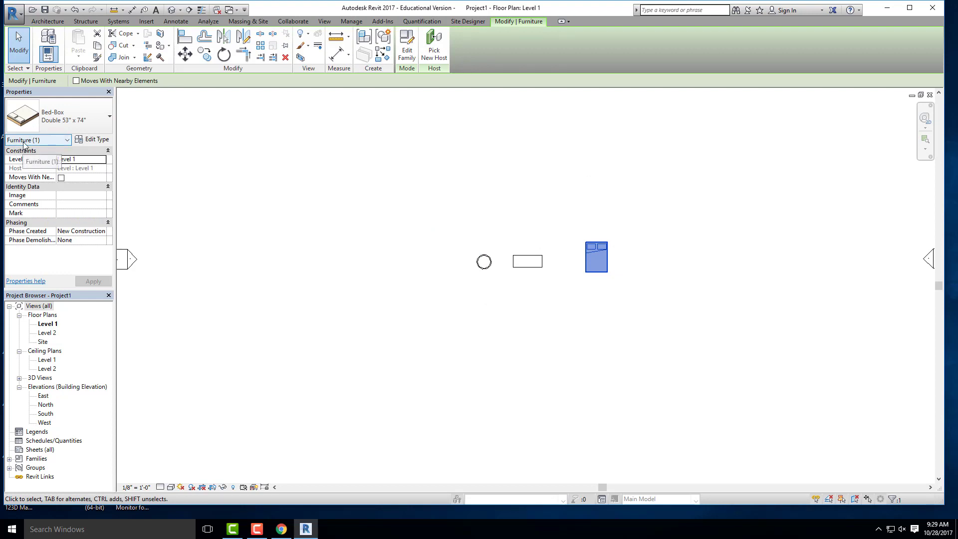
# Create a new family from the Generic Model floor based template.
pyautogui.click(14, 13)
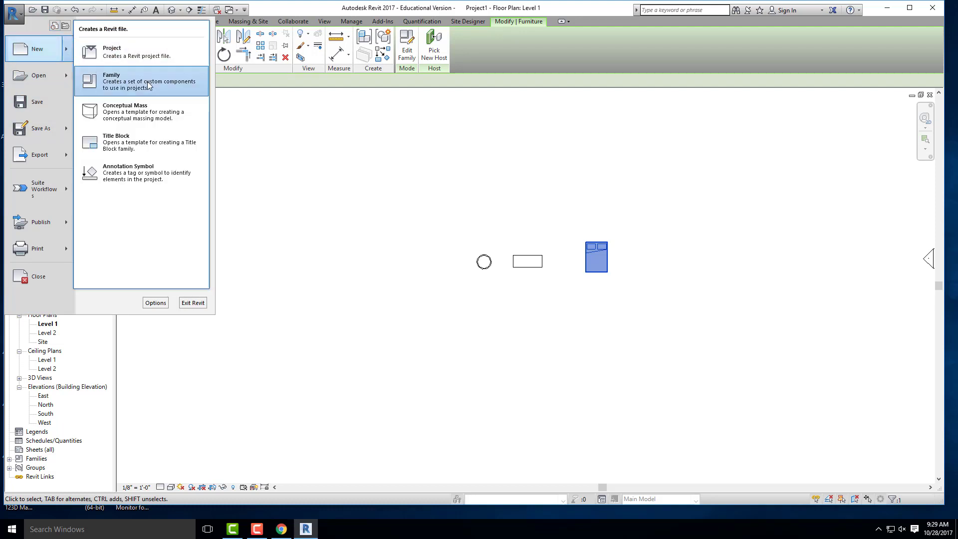
pyautogui.click(120, 81)
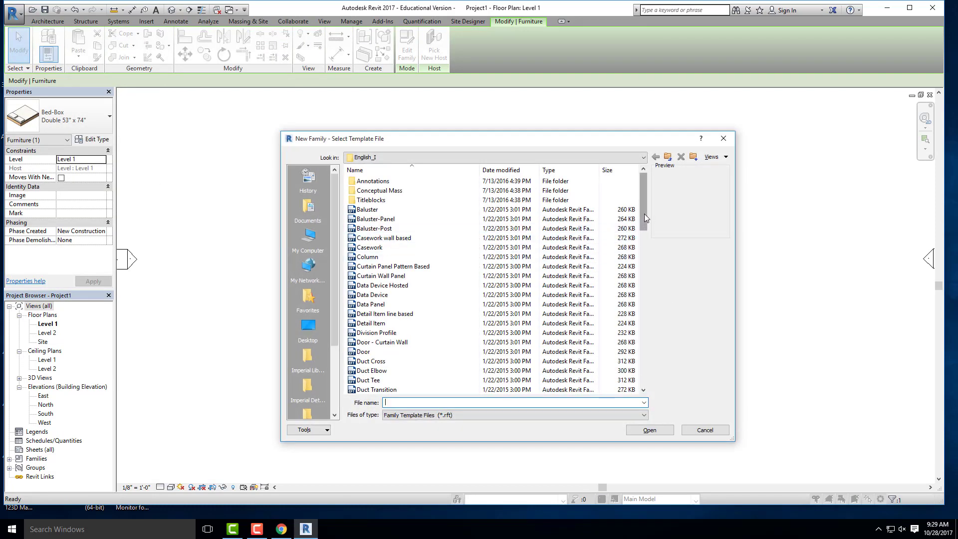
pyautogui.moveTo(645, 213); pyautogui.dragTo(649, 285)
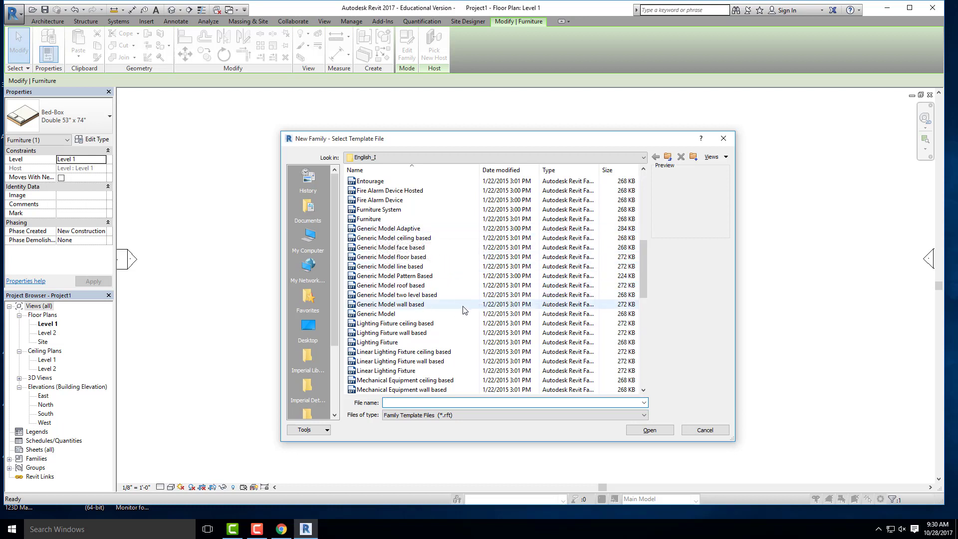
pyautogui.click(388, 258)
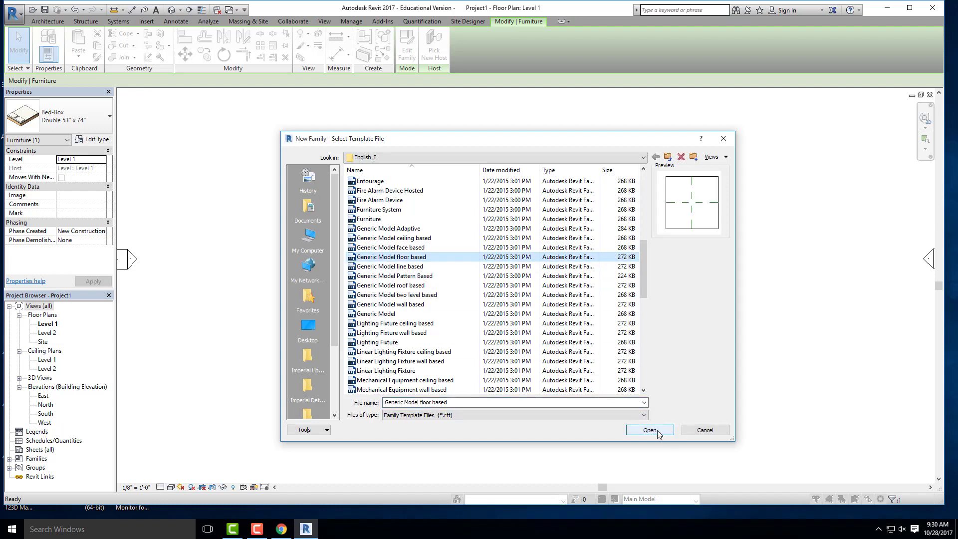
pyautogui.click(652, 430)
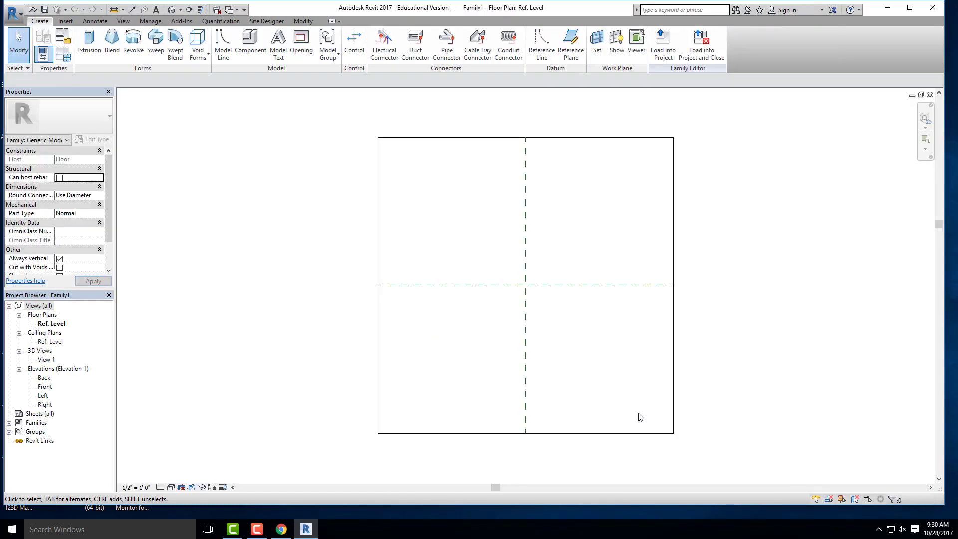
pyautogui.scroll(-3, 276, 184)
pyautogui.scroll(3, 405, 184)
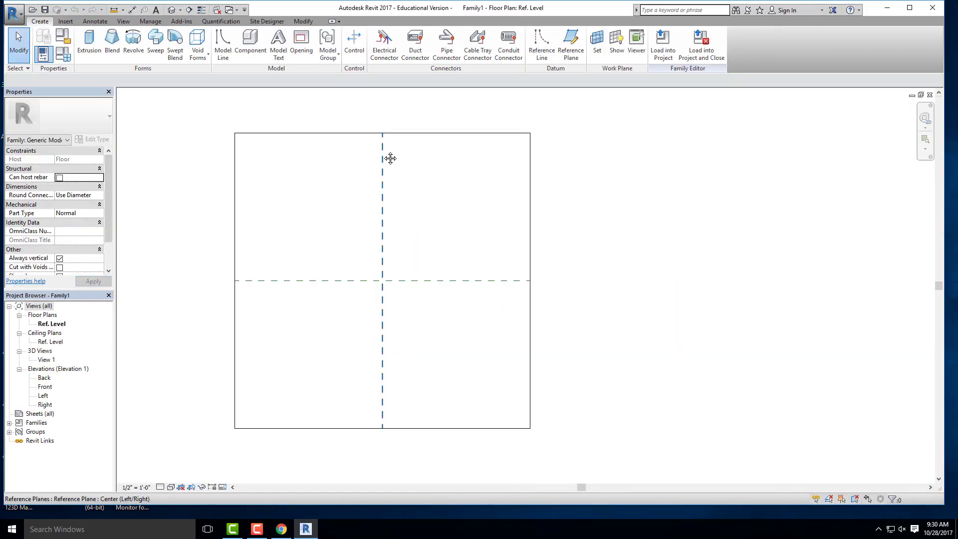
pyautogui.moveTo(389, 158); pyautogui.dragTo(471, 194, button='middle')
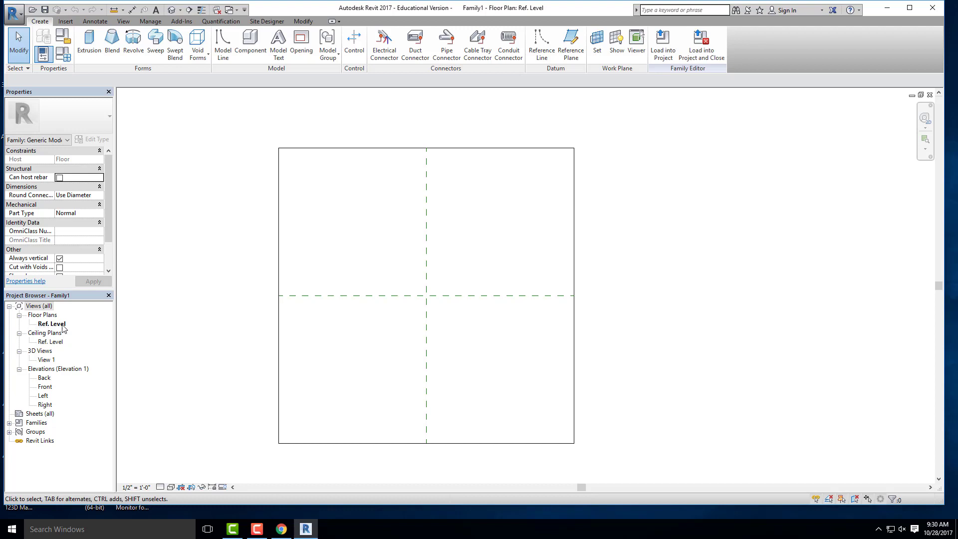
# Create another new family from the Generic Model wall based template.
pyautogui.click(14, 13)
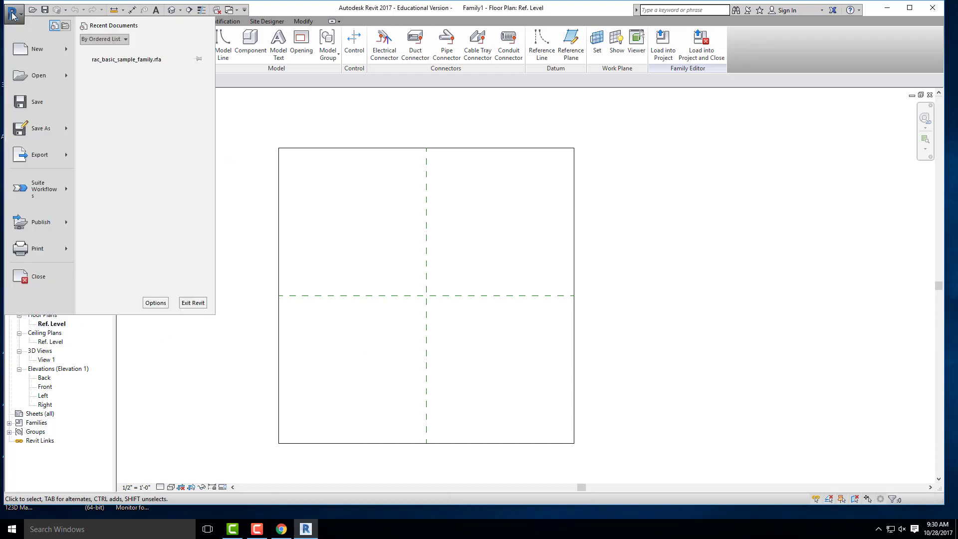
pyautogui.moveTo(64, 55)
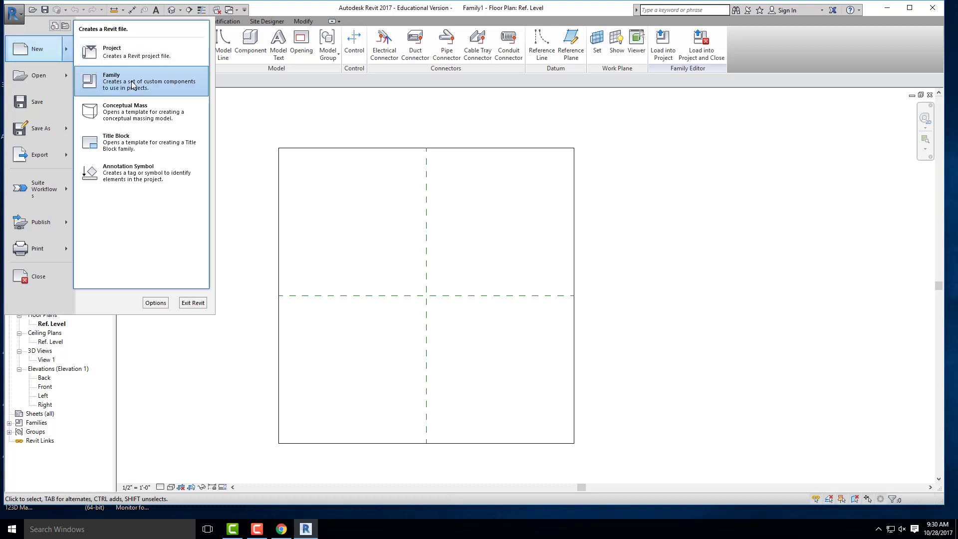
pyautogui.click(120, 122)
pyautogui.scroll(-5, 474, 344)
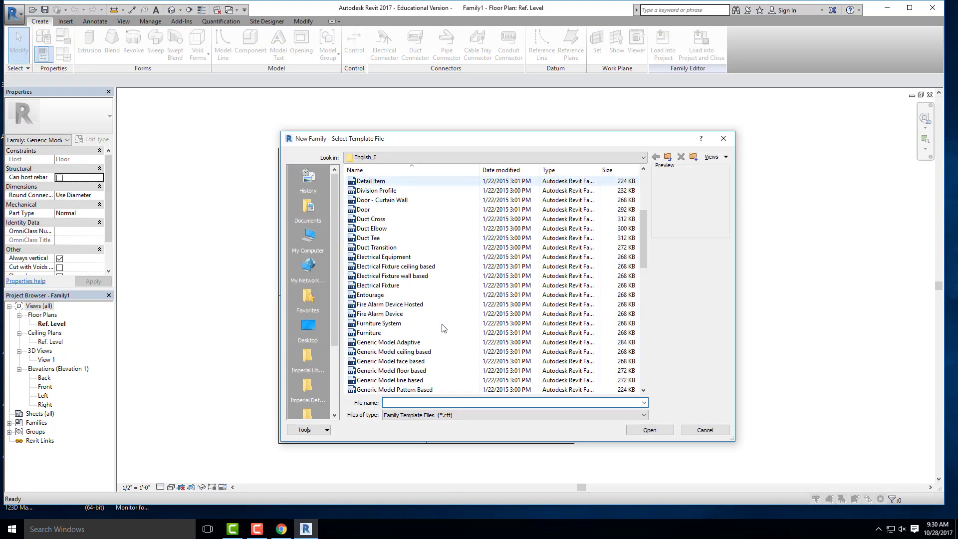
pyautogui.scroll(-1, 449, 362)
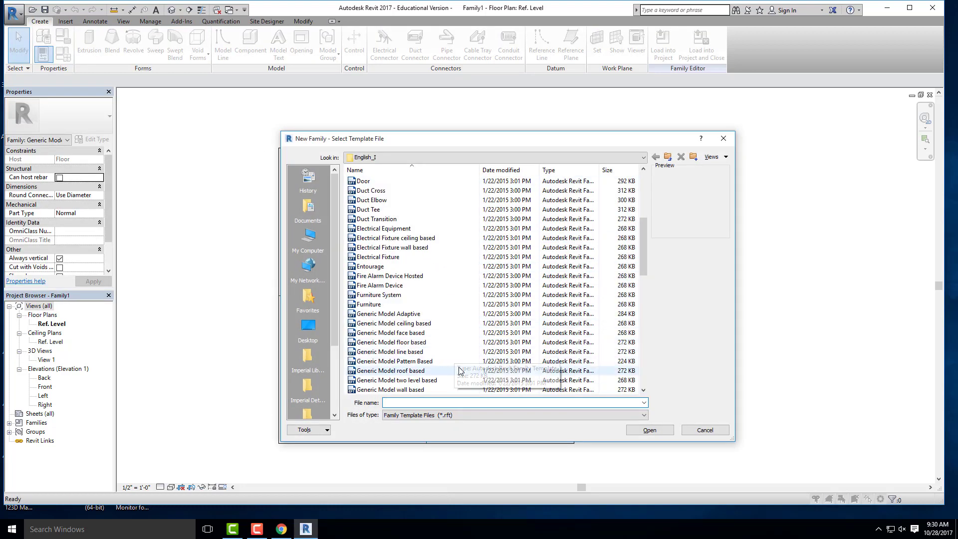
pyautogui.scroll(-1, 428, 356)
pyautogui.click(427, 360)
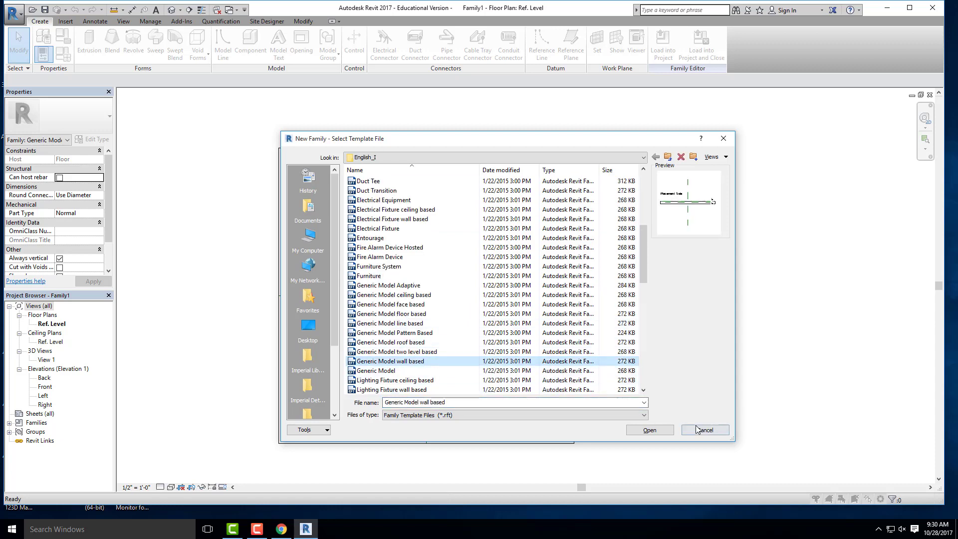
pyautogui.click(660, 430)
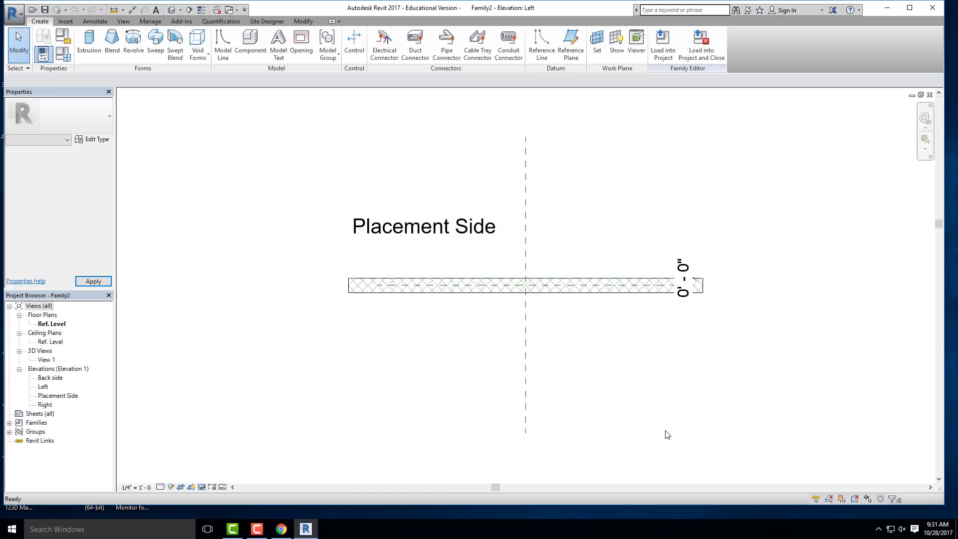
# Examine the host wall and the Placement Side label in the wall-based family's Ref. Level plan.
pyautogui.scroll(2, 400, 263)
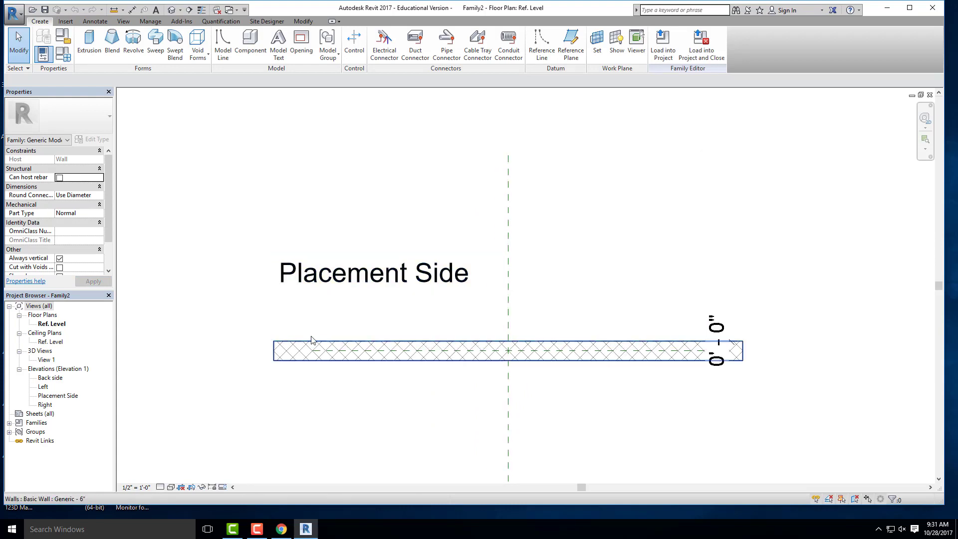
pyautogui.moveTo(554, 333); pyautogui.dragTo(523, 338, button='middle')
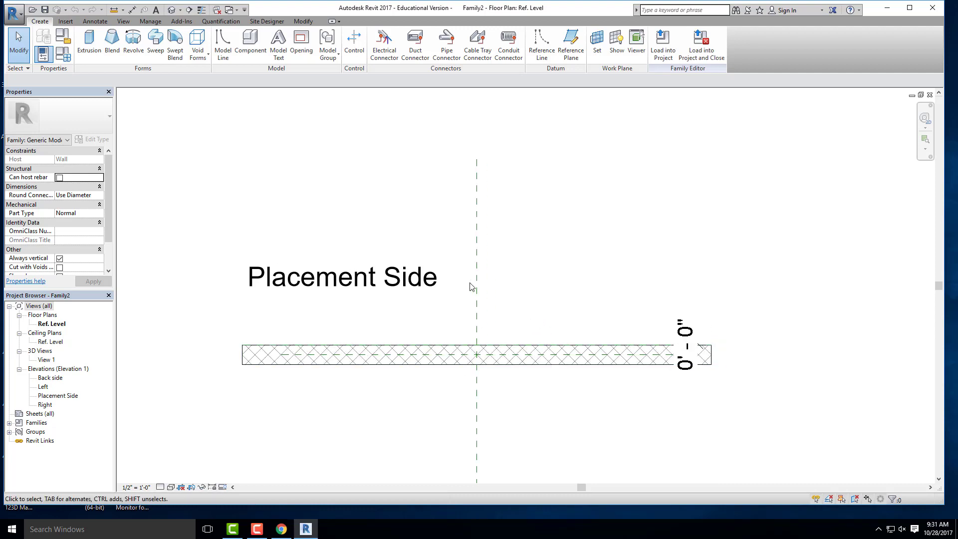
pyautogui.click(460, 349)
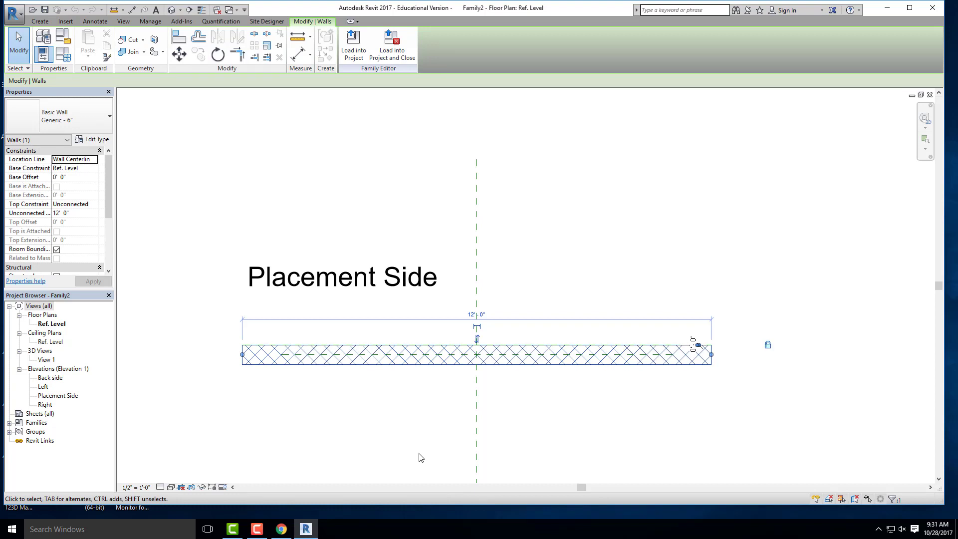
pyautogui.click(409, 428)
pyautogui.scroll(-4, 408, 428)
pyautogui.moveTo(448, 411); pyautogui.dragTo(417, 300, button='middle')
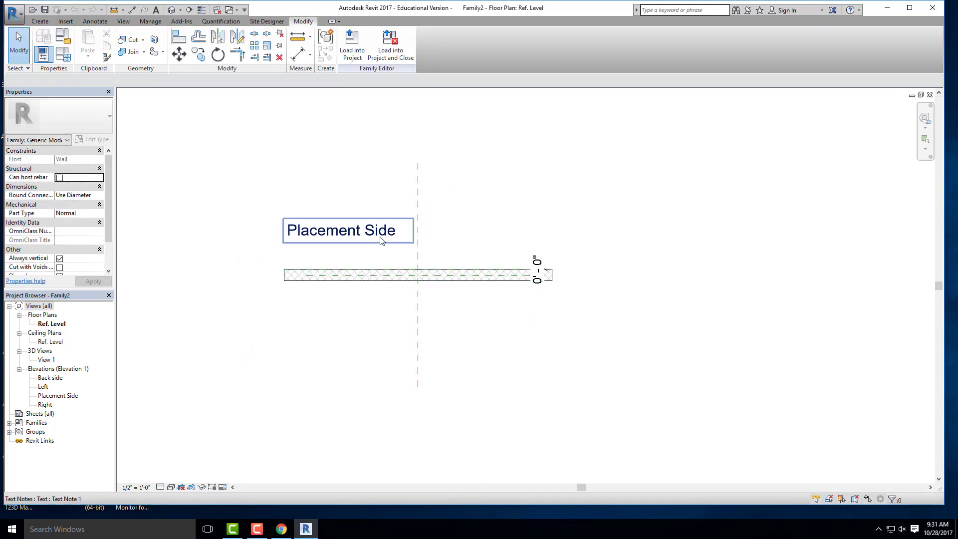
pyautogui.scroll(3, 379, 238)
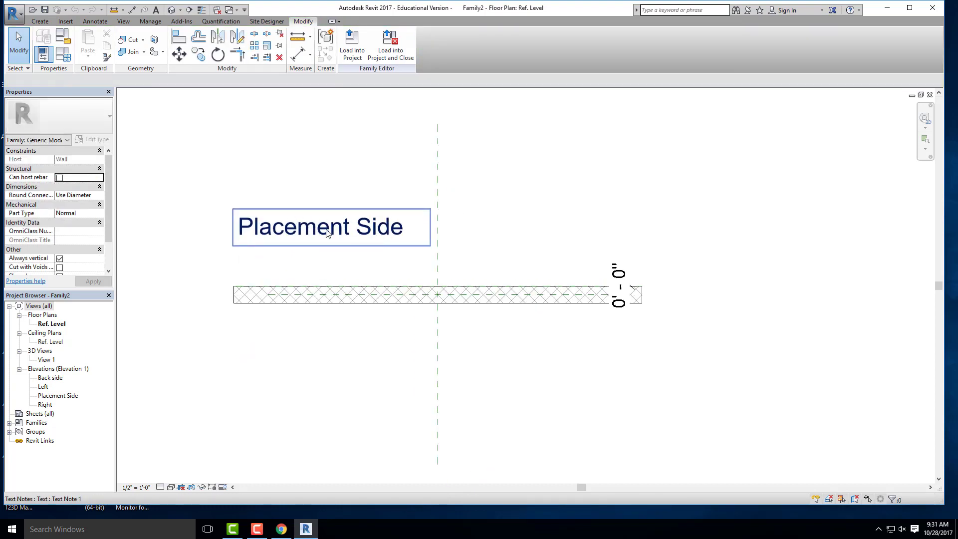
pyautogui.moveTo(450, 253); pyautogui.dragTo(430, 327, button='middle')
pyautogui.scroll(2, 429, 328)
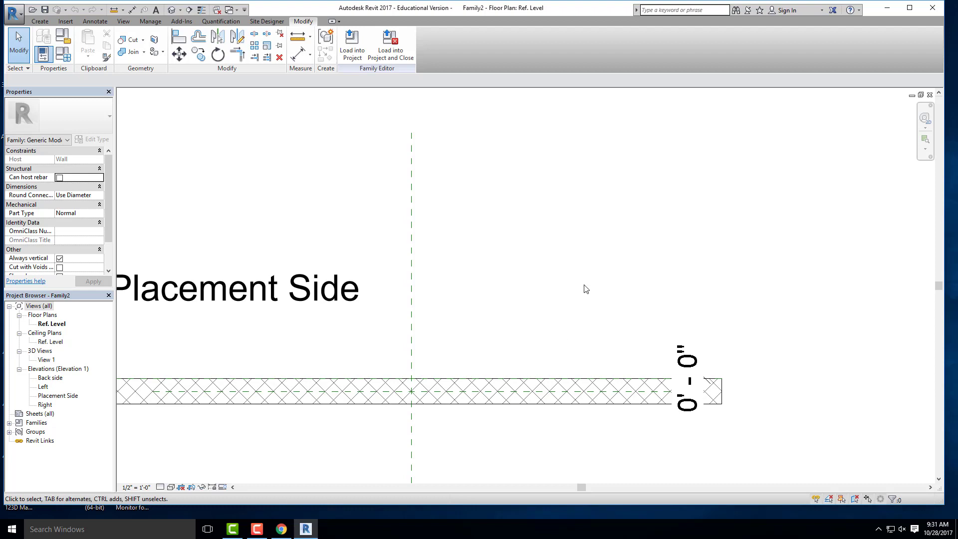
pyautogui.scroll(-2, 574, 229)
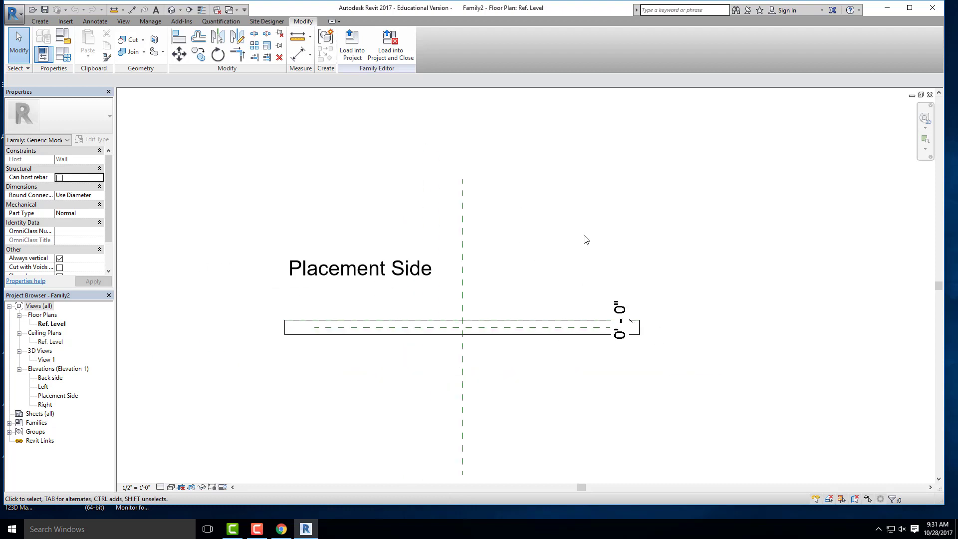
# Close every open view of the wall-based family to return to the floor-based family.
pyautogui.click(930, 94)
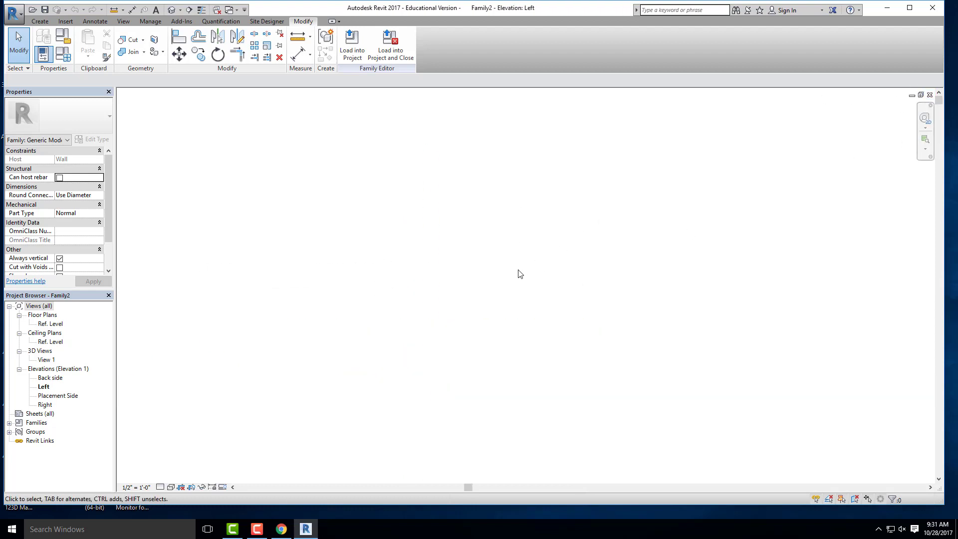
pyautogui.click(930, 95)
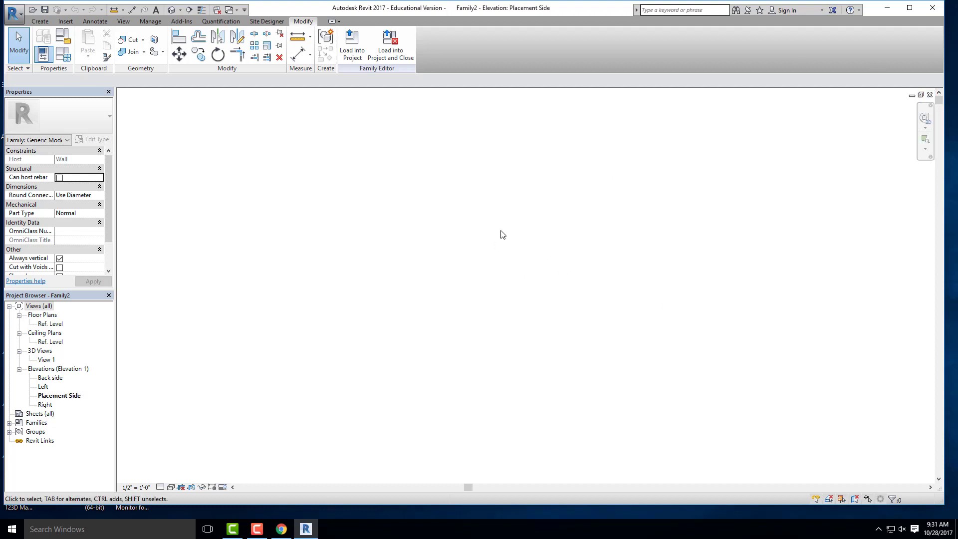
pyautogui.scroll(-2, 502, 231)
pyautogui.click(930, 95)
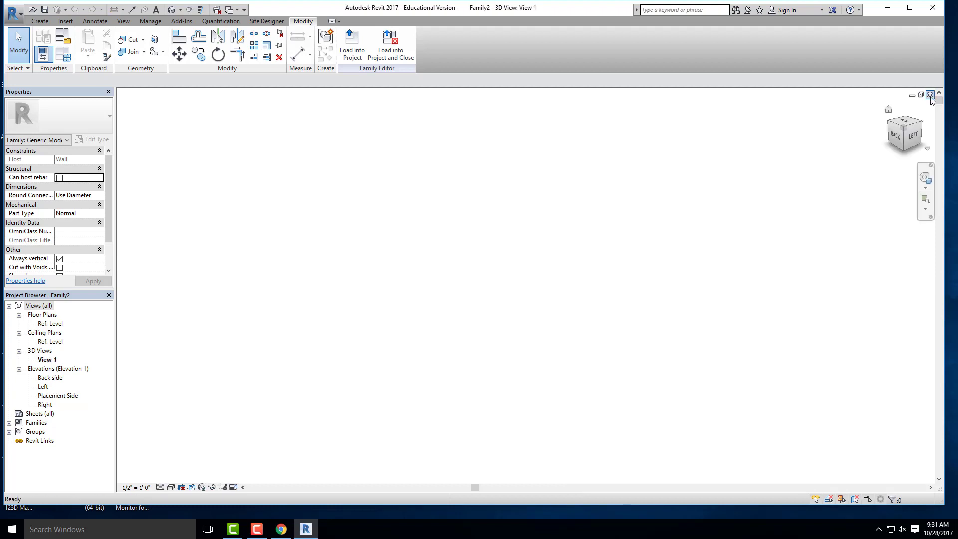
pyautogui.click(931, 96)
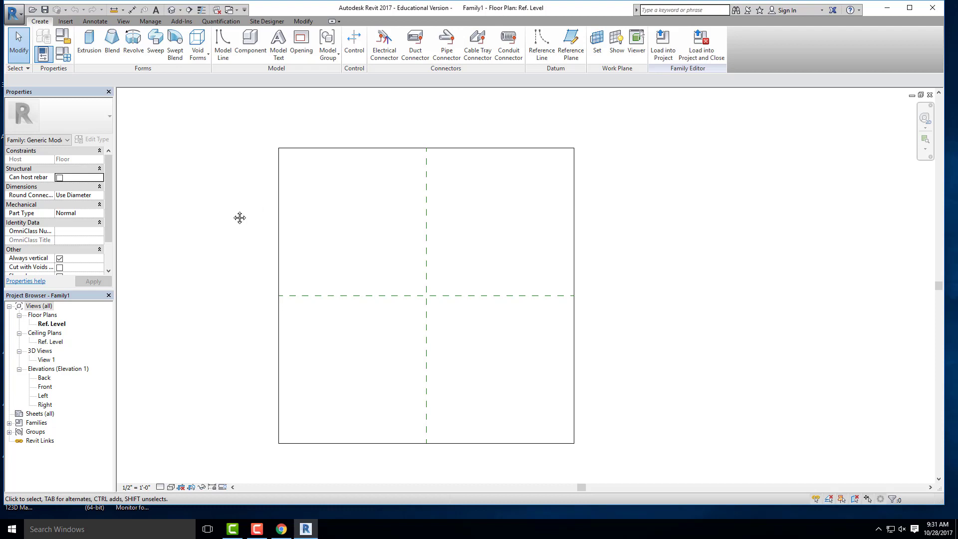
pyautogui.moveTo(240, 217); pyautogui.dragTo(250, 207, button='middle')
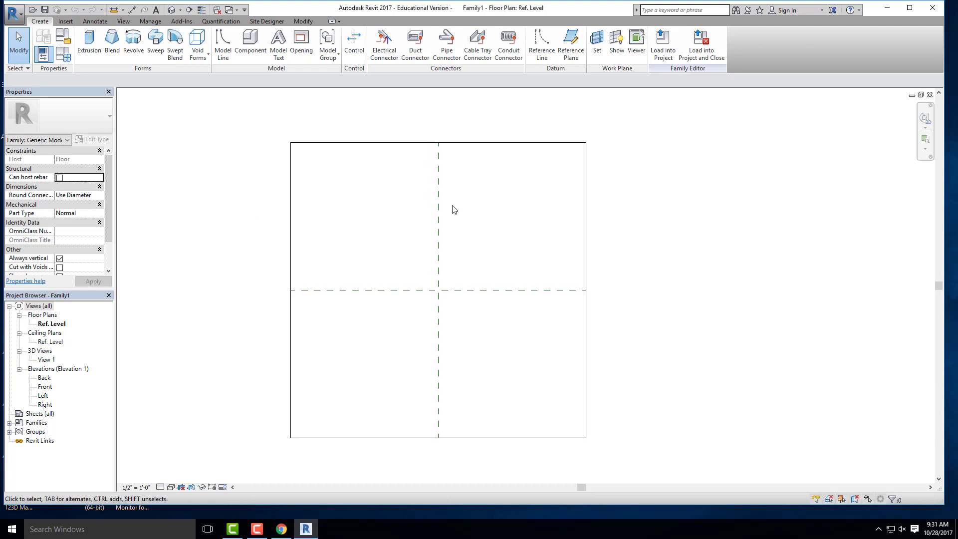
pyautogui.moveTo(432, 240); pyautogui.dragTo(409, 241, button='middle')
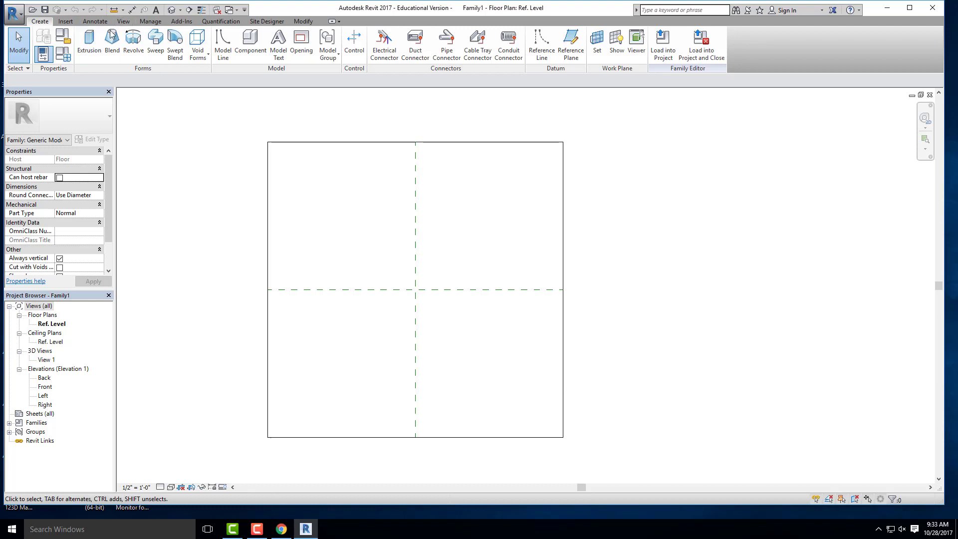
pyautogui.click(124, 22)
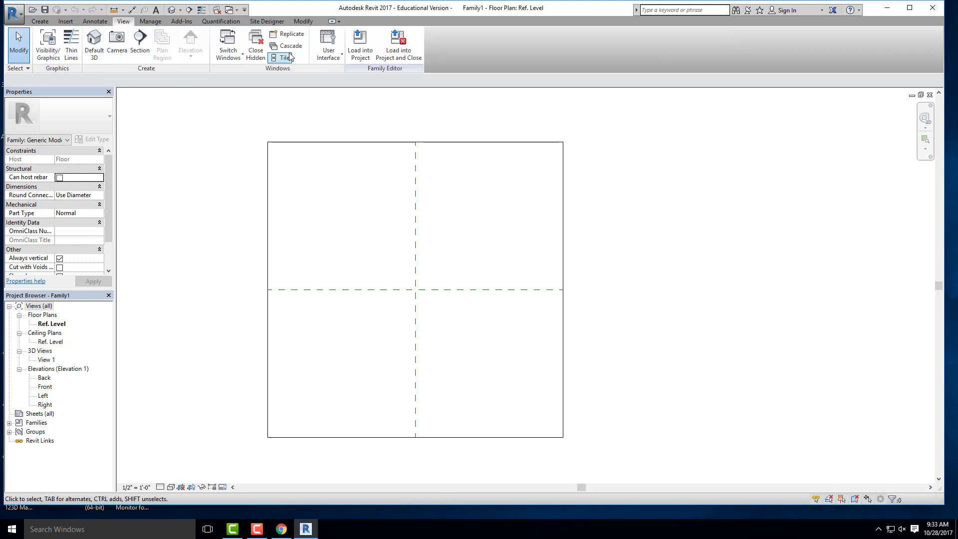
pyautogui.click(95, 22)
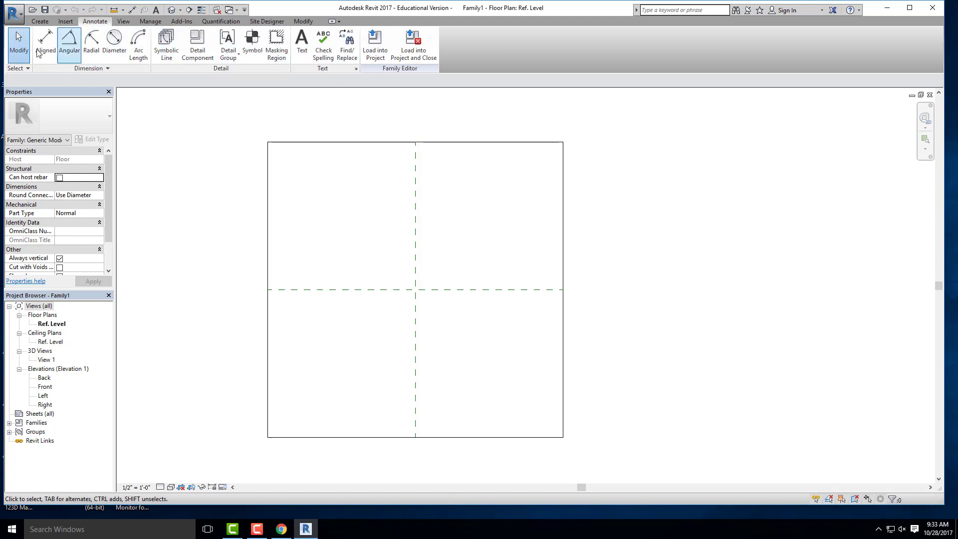
pyautogui.click(44, 22)
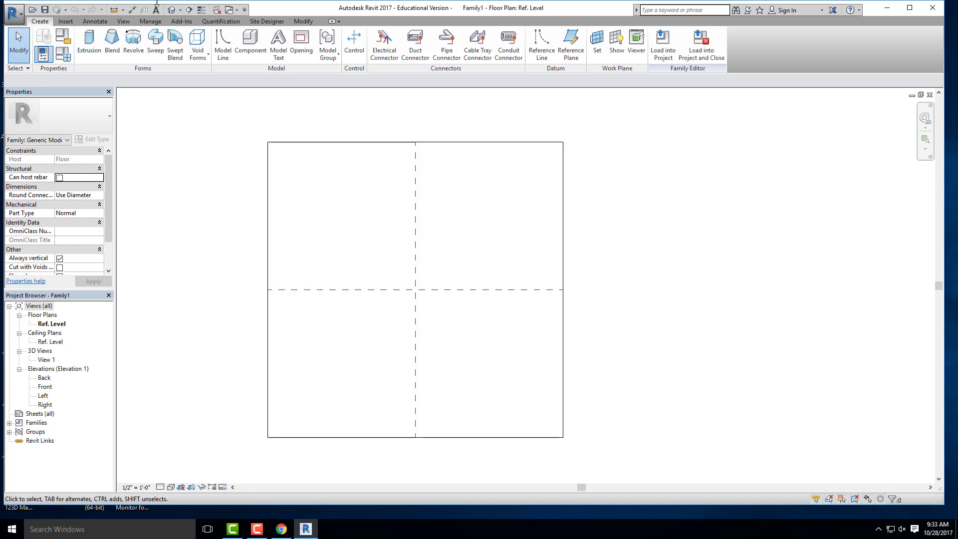
# Open the default 3D view of the floor-based family.
pyautogui.click(172, 10)
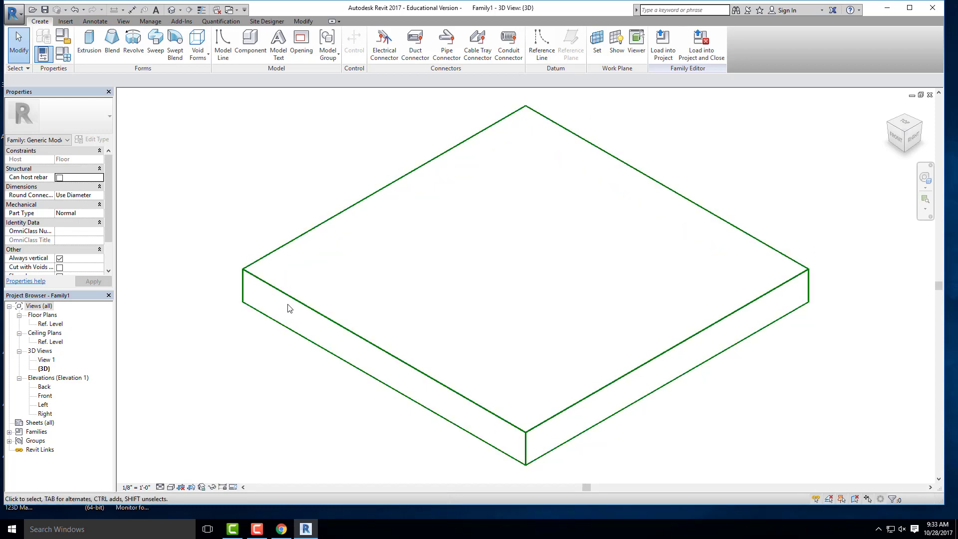
pyautogui.scroll(-3, 428, 395)
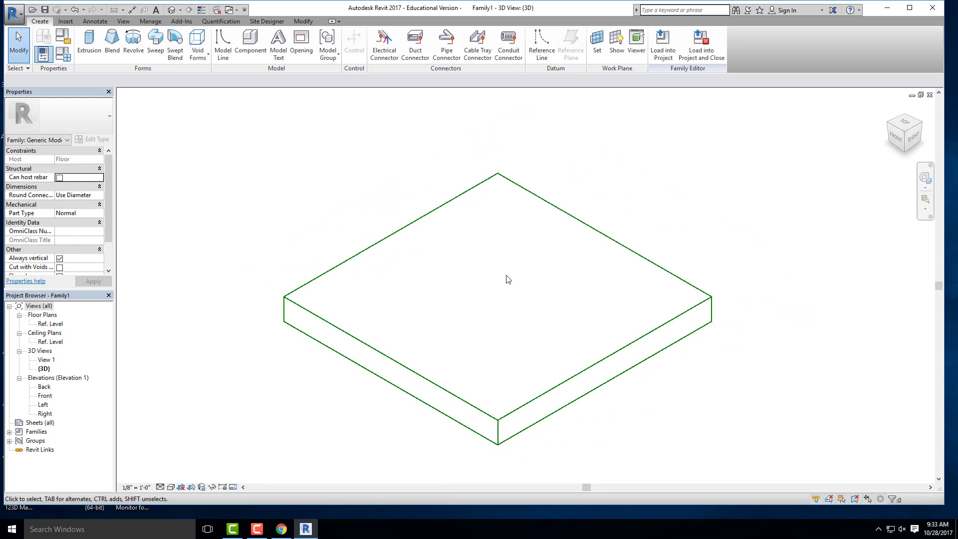
# Switch to Chrome to check the dimensioned chair drawing in Critical Thinking Exercise 9, then return to Revit.
pyautogui.click(289, 531)
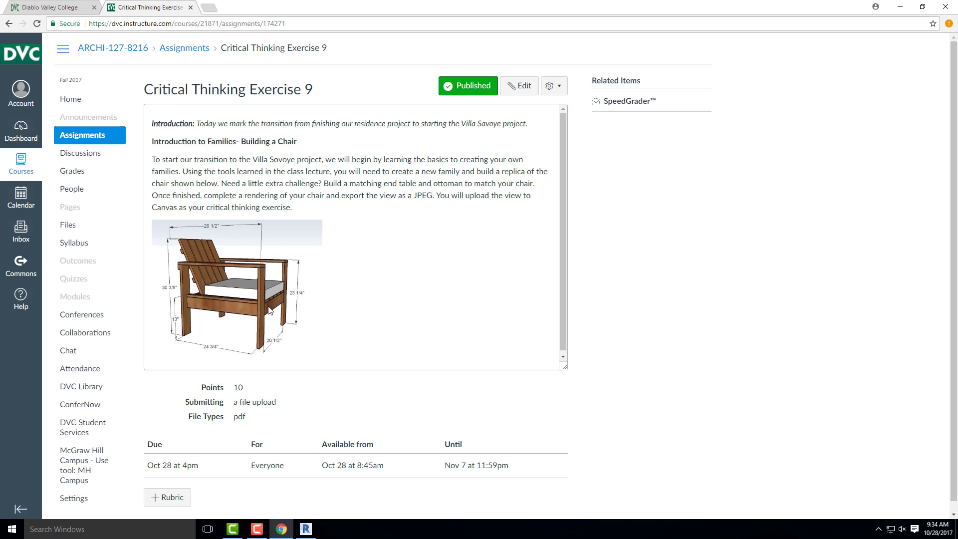
pyautogui.click(900, 7)
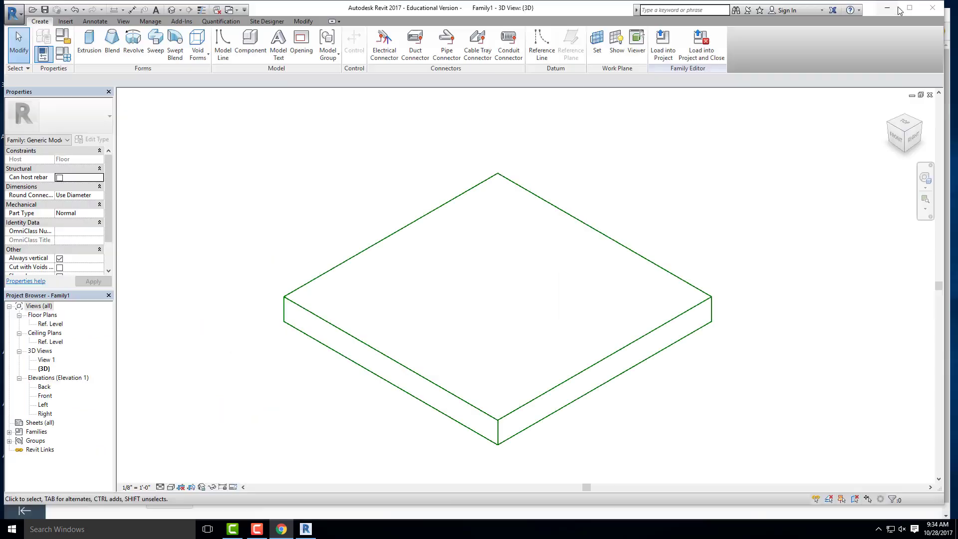
# Examine the host floor slab in 3D from several angles and review the available void form types.
pyautogui.moveTo(399, 134); pyautogui.dragTo(384, 140, button='middle')
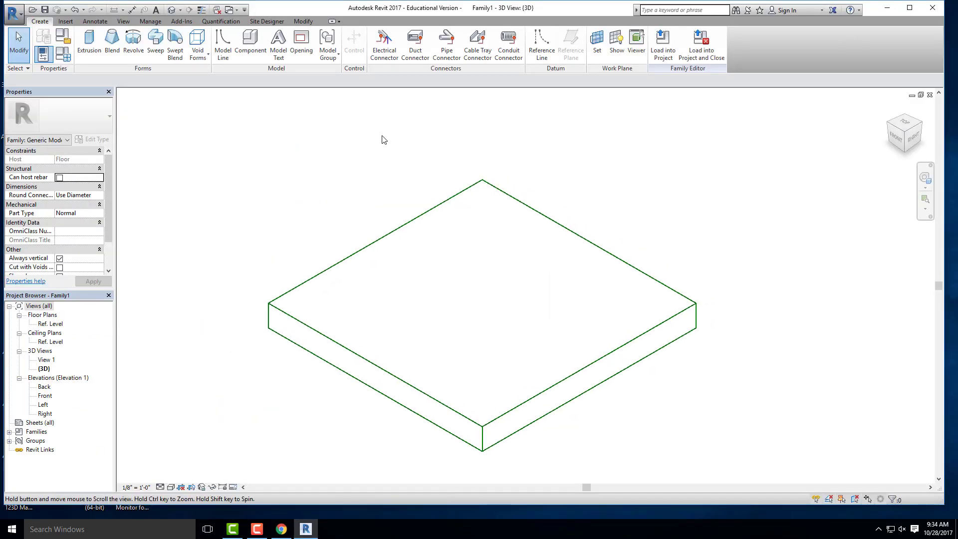
pyautogui.scroll(-2, 394, 104)
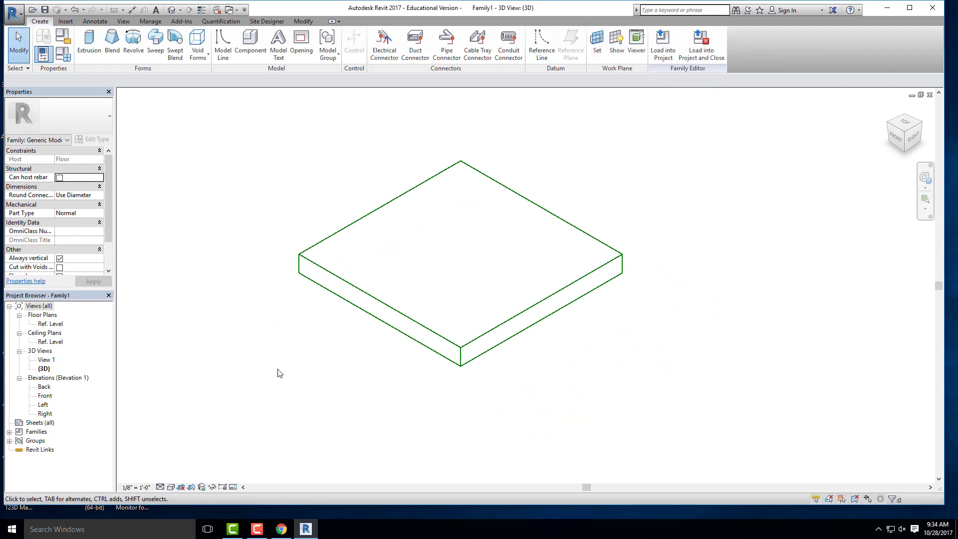
pyautogui.moveTo(385, 159); pyautogui.dragTo(365, 204, button='middle')
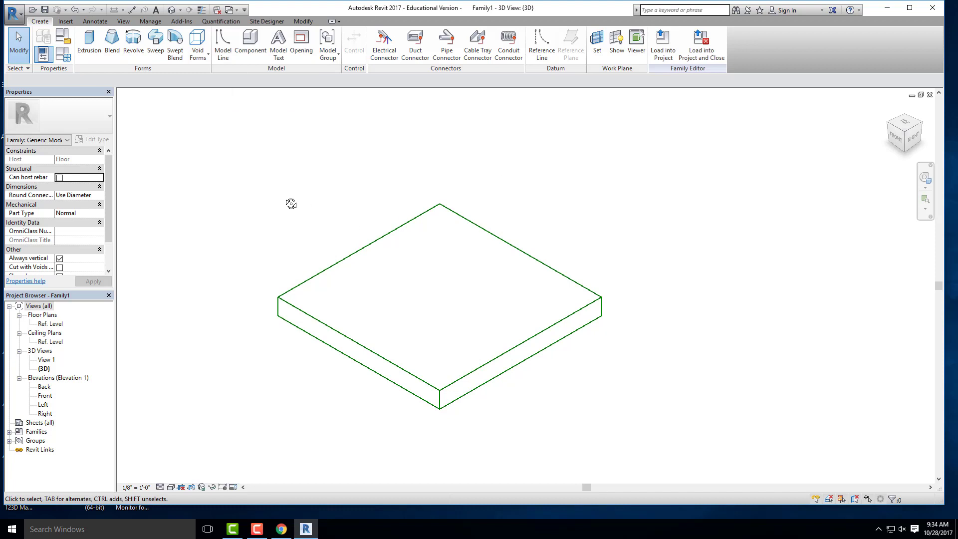
pyautogui.keyDown('shift'); pyautogui.moveTo(291, 204); pyautogui.dragTo(237, 299, button='middle'); pyautogui.keyUp('shift')
pyautogui.keyDown('shift'); pyautogui.moveTo(291, 256); pyautogui.dragTo(236, 177, button='middle'); pyautogui.keyUp('shift')
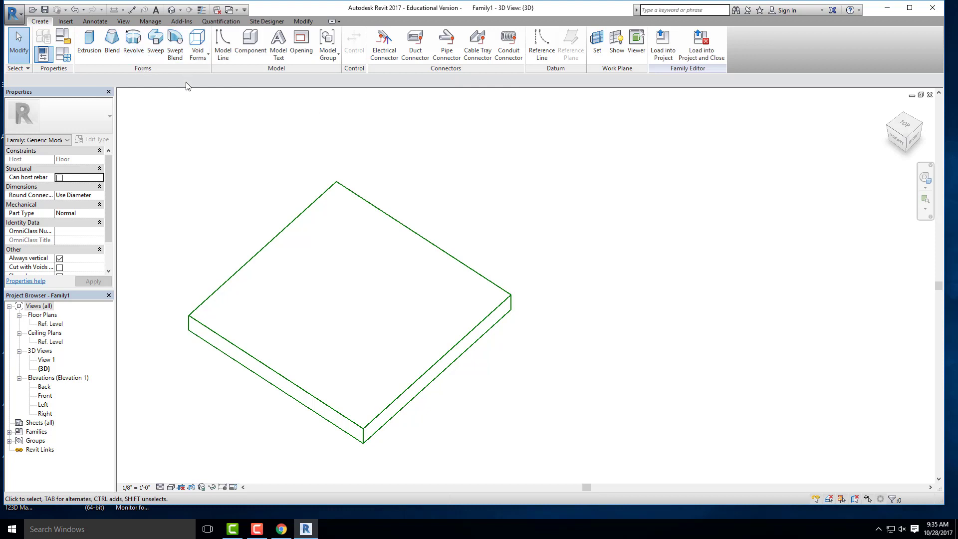
pyautogui.scroll(1, 207, 119)
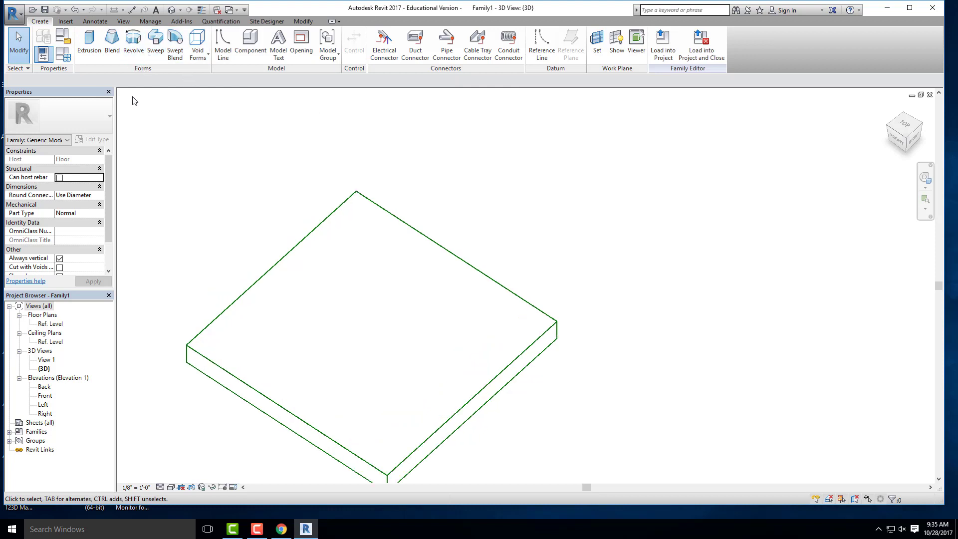
pyautogui.click(203, 60)
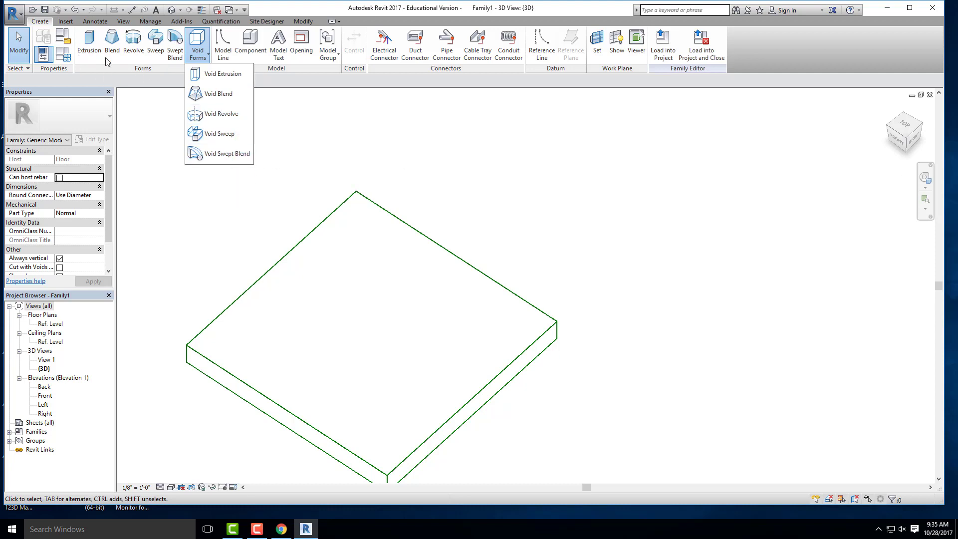
pyautogui.click(314, 136)
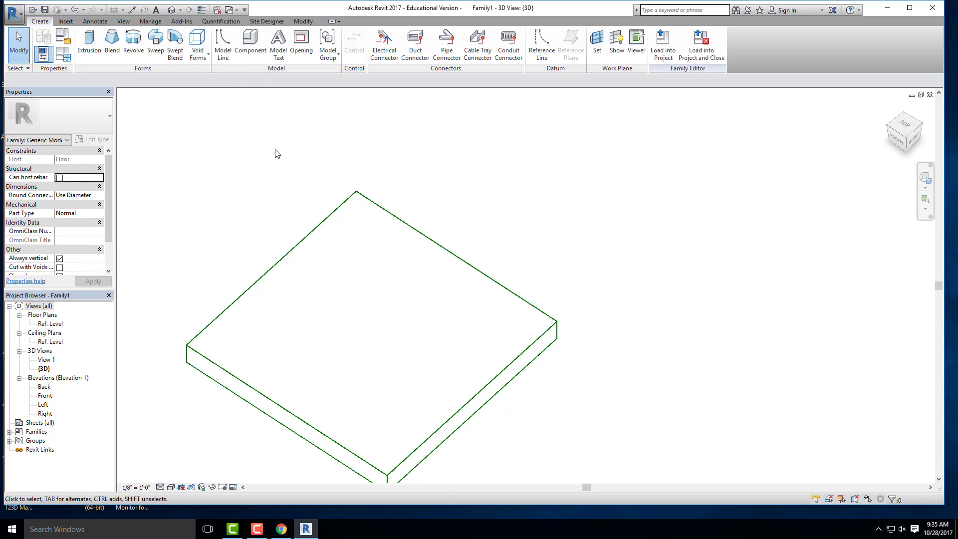
pyautogui.keyDown('shift'); pyautogui.moveTo(252, 146); pyautogui.dragTo(221, 122, button='middle'); pyautogui.keyUp('shift')
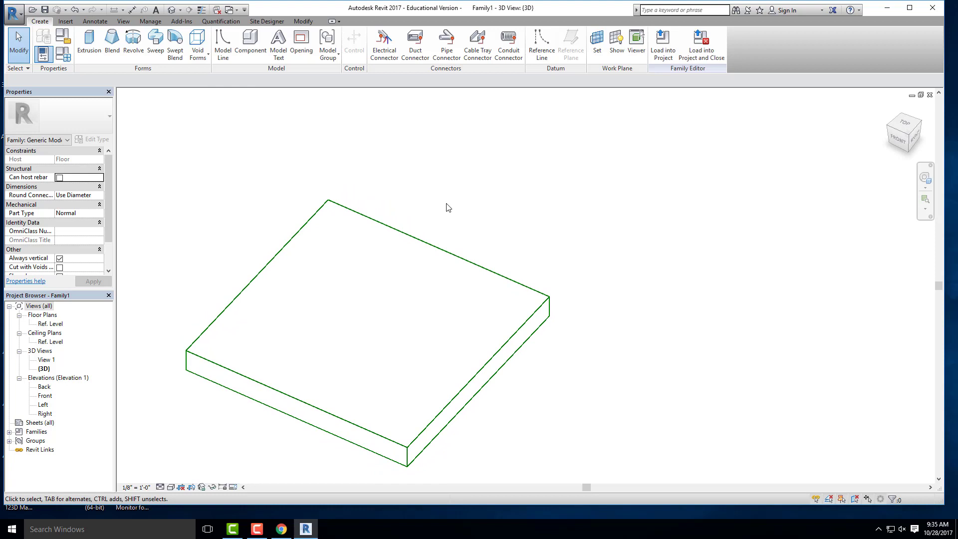
pyautogui.scroll(-2, 314, 150)
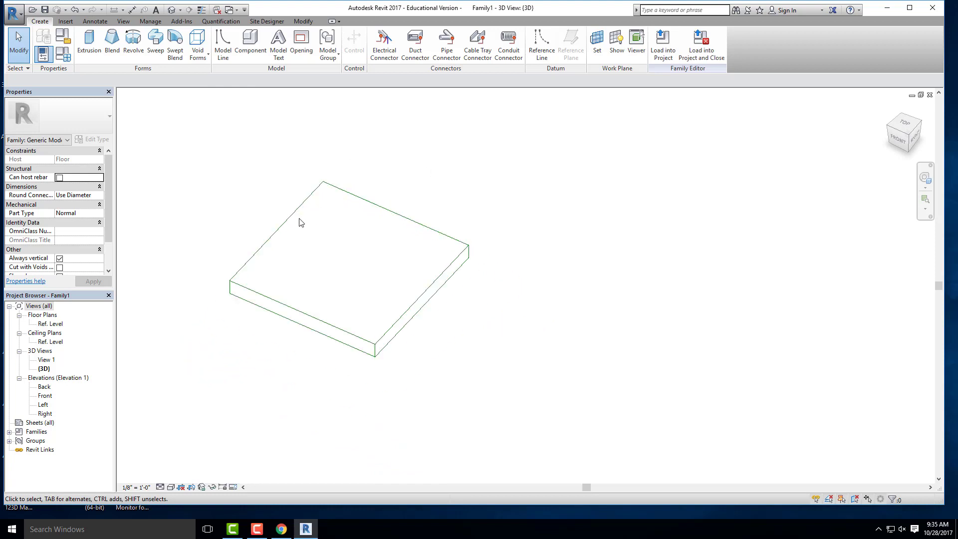
# Start a solid extrusion sketch and examine the floor slab from several 3D angles.
pyautogui.keyDown('shift'); pyautogui.moveTo(299, 220); pyautogui.dragTo(327, 190, button='middle'); pyautogui.keyUp('shift')
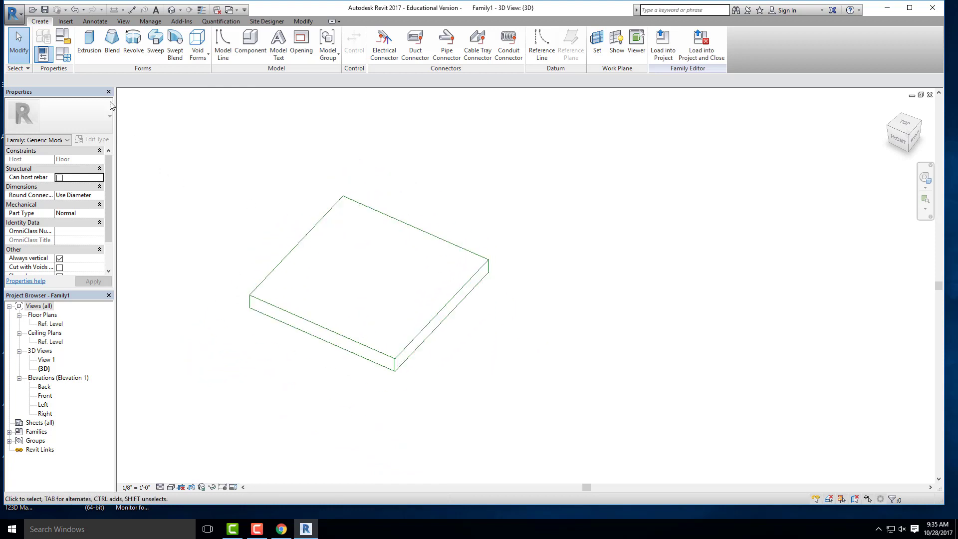
pyautogui.click(89, 45)
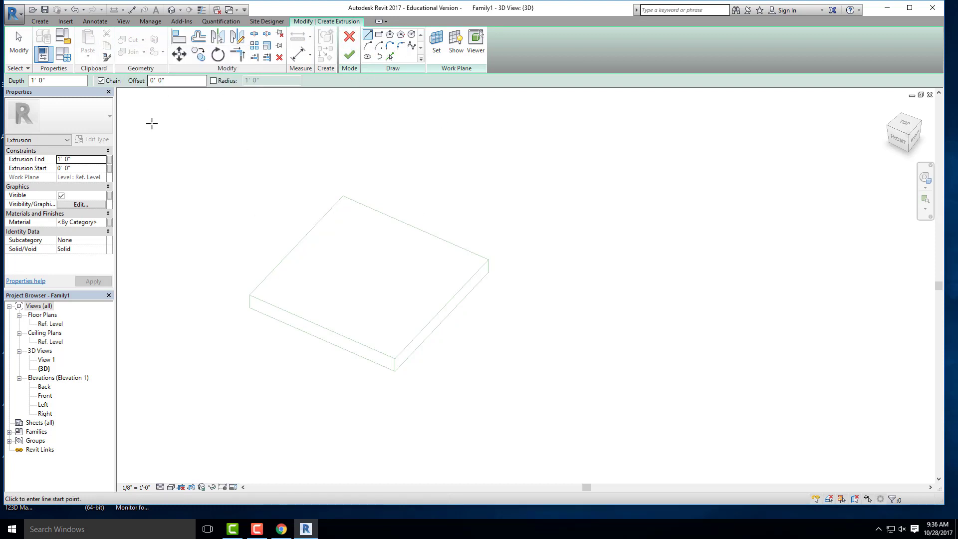
pyautogui.moveTo(263, 163); pyautogui.dragTo(259, 181, button='middle')
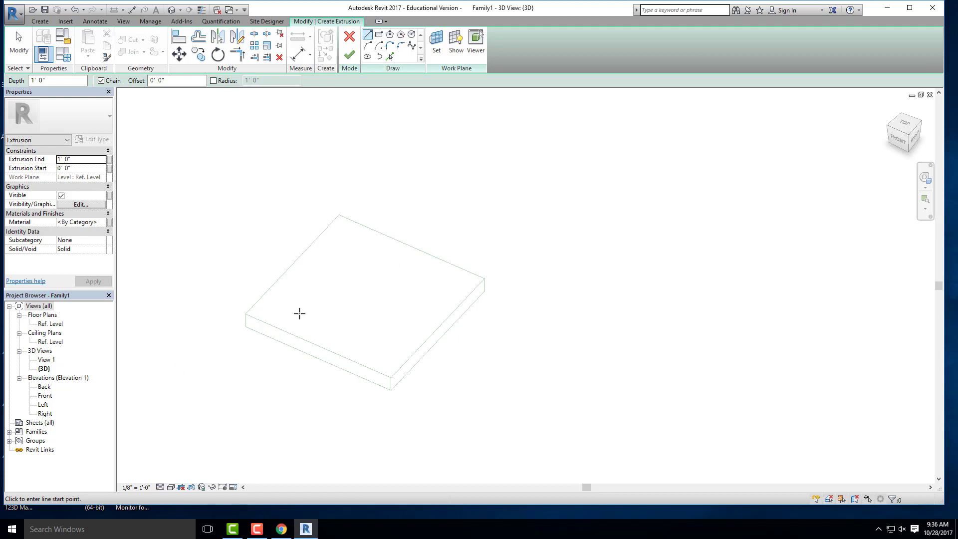
pyautogui.keyDown('shift'); pyautogui.moveTo(319, 307); pyautogui.dragTo(344, 241, button='middle'); pyautogui.keyUp('shift')
pyautogui.keyDown('shift'); pyautogui.moveTo(263, 331); pyautogui.dragTo(280, 297, button='middle'); pyautogui.keyUp('shift')
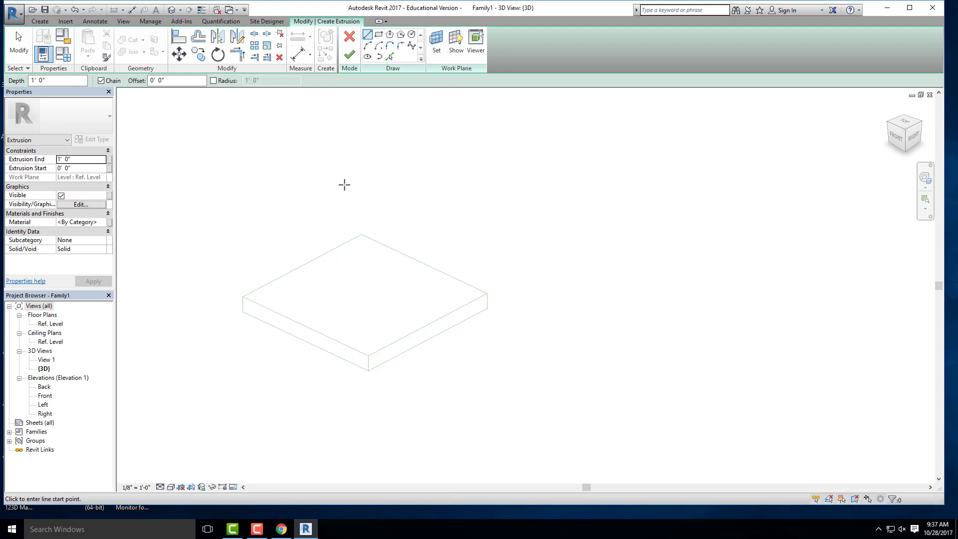
pyautogui.keyDown('shift'); pyautogui.moveTo(194, 205); pyautogui.dragTo(250, 252, button='middle'); pyautogui.keyUp('shift')
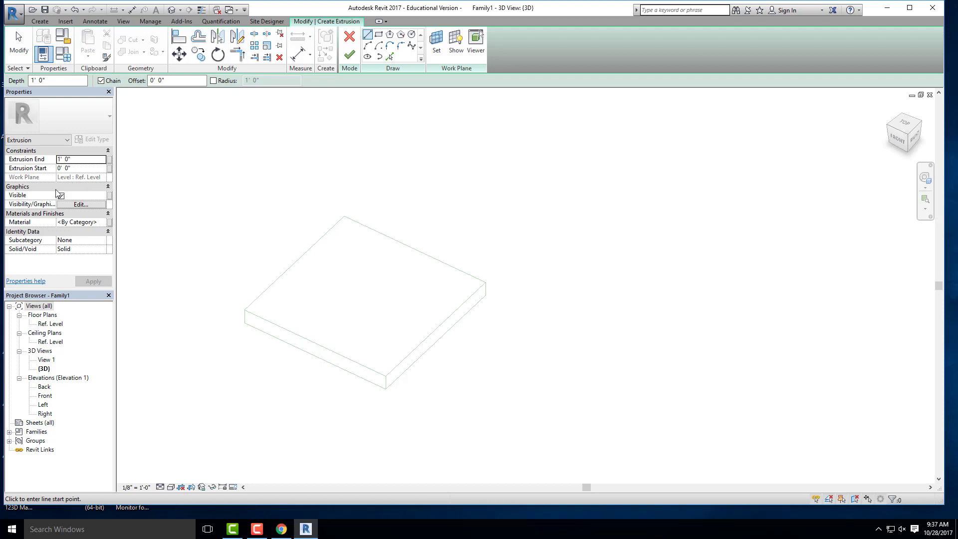
pyautogui.moveTo(242, 214); pyautogui.dragTo(253, 202, button='middle')
pyautogui.scroll(2, 294, 214)
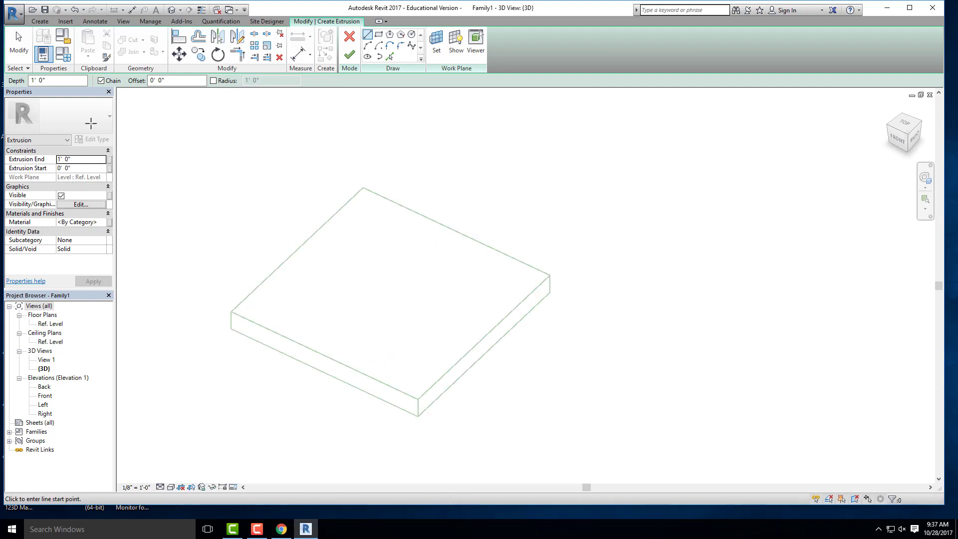
pyautogui.click(40, 22)
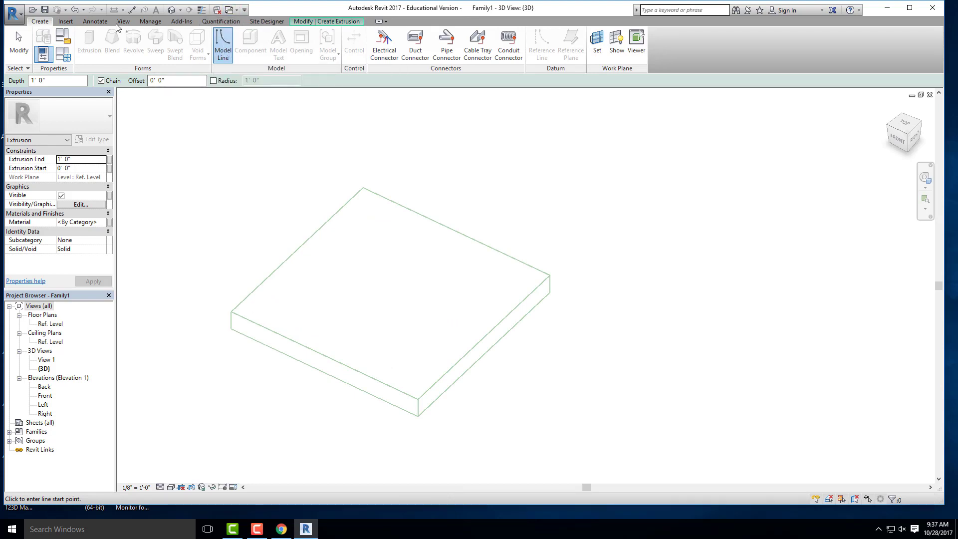
pyautogui.click(95, 22)
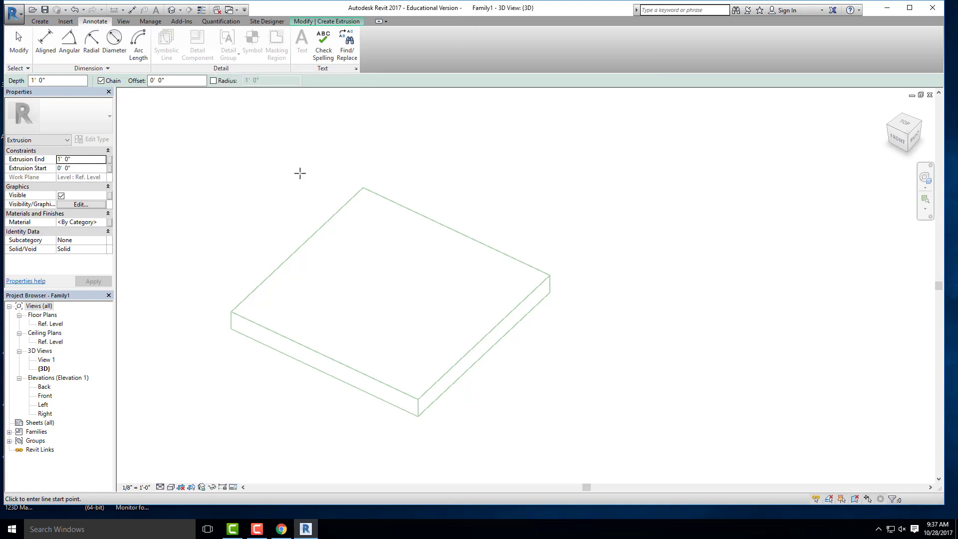
pyautogui.click(39, 22)
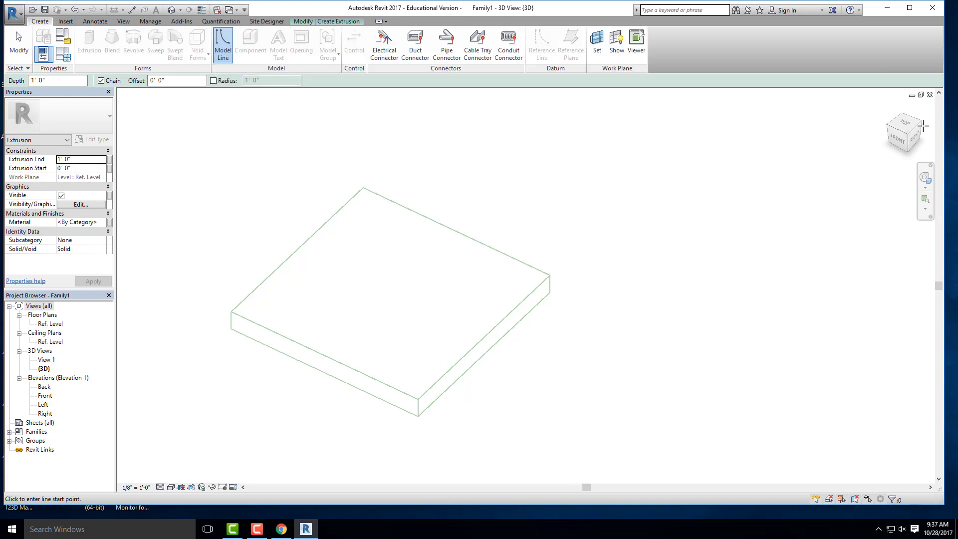
# Orient the 3D view straight down onto the floor slab and return to the extrusion's sketch tools.
pyautogui.click(903, 123)
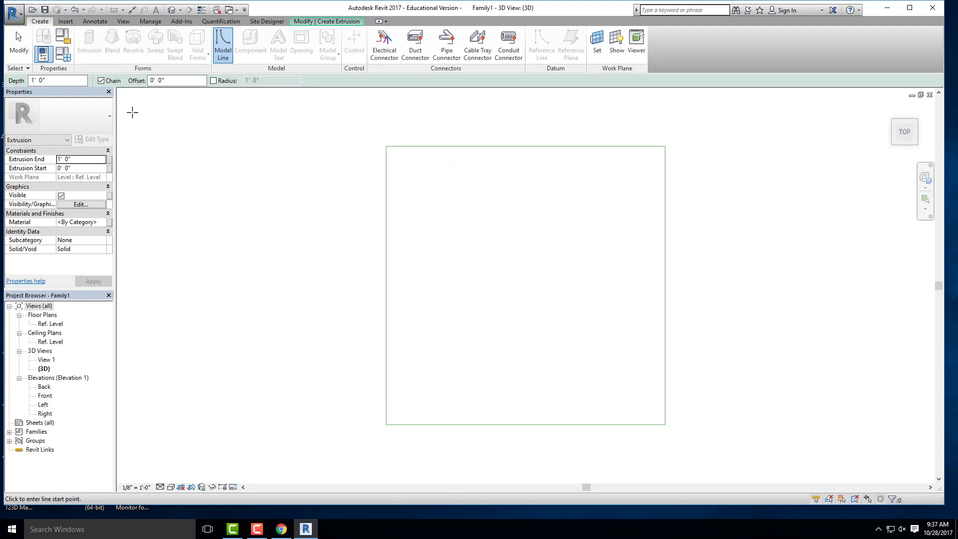
pyautogui.click(343, 22)
pyautogui.moveTo(380, 126); pyautogui.dragTo(241, 129, button='middle')
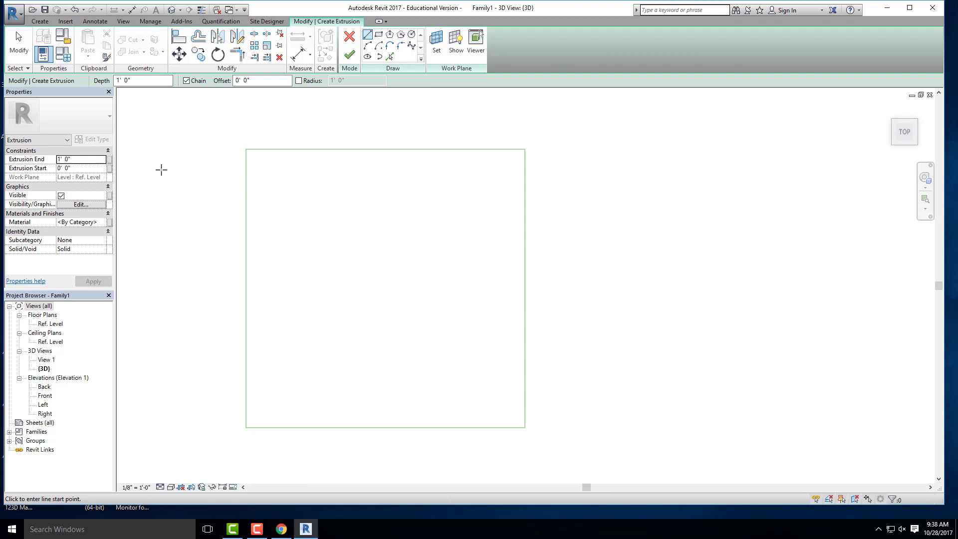
pyautogui.moveTo(327, 238); pyautogui.dragTo(291, 222, button='middle')
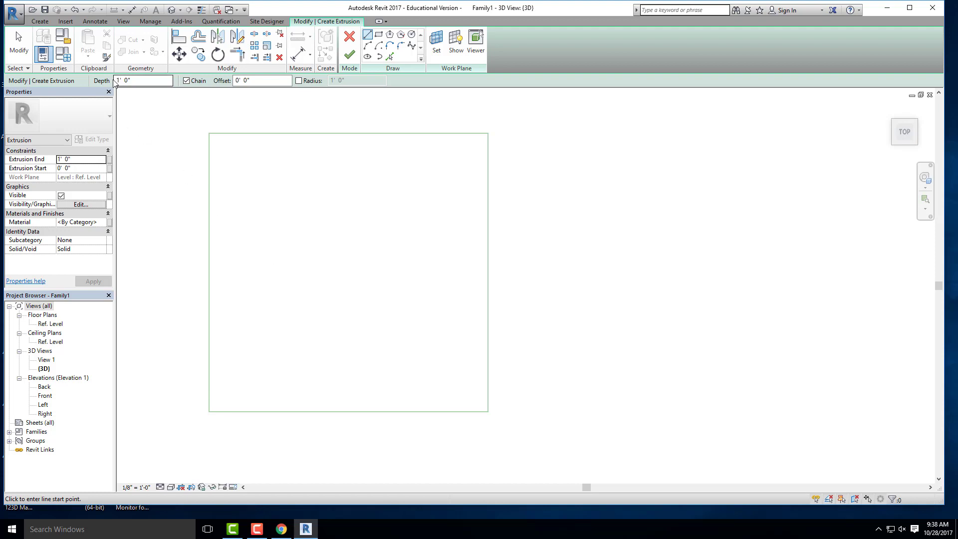
# Sketch two diagonal guide lines corner to corner across the floor slab so they cross at its centre.
pyautogui.click(413, 36)
pyautogui.scroll(1, 304, 209)
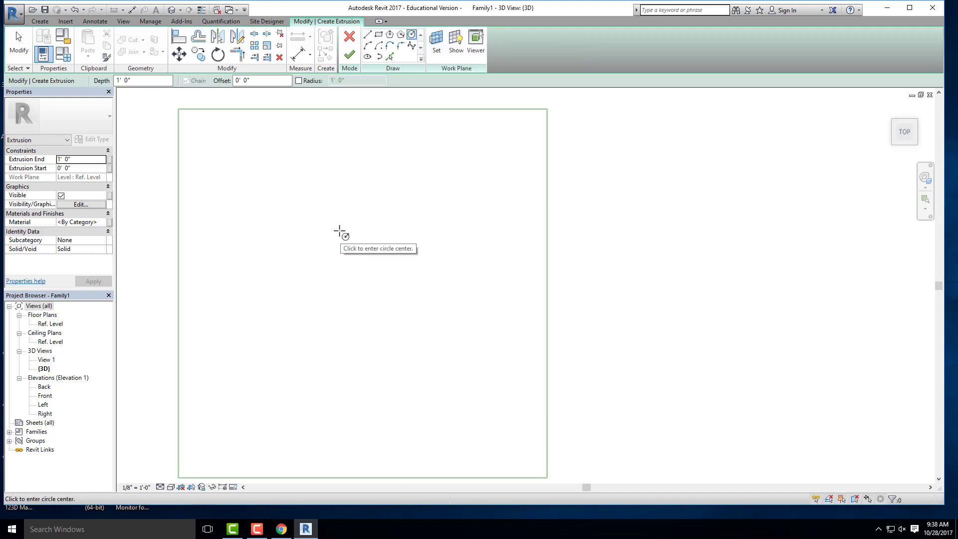
pyautogui.click(368, 36)
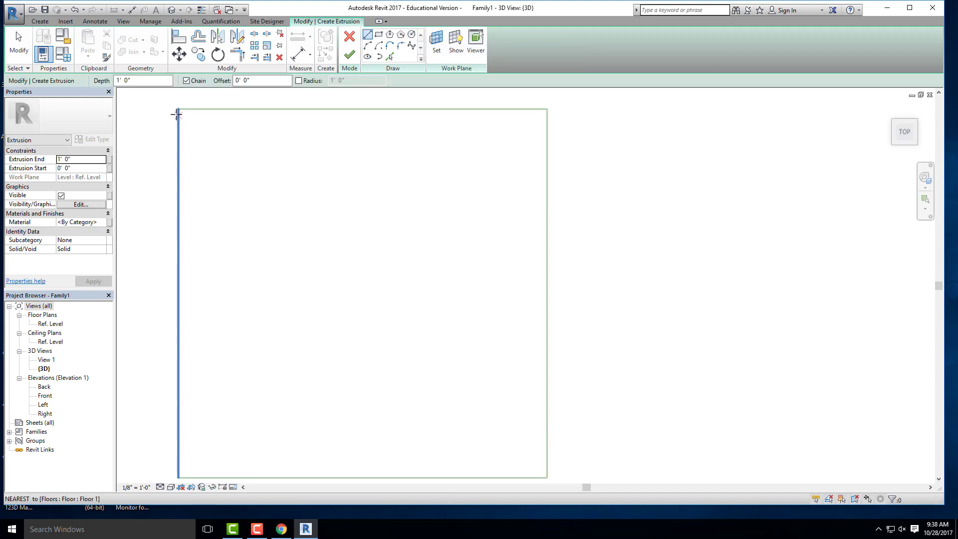
pyautogui.click(179, 109)
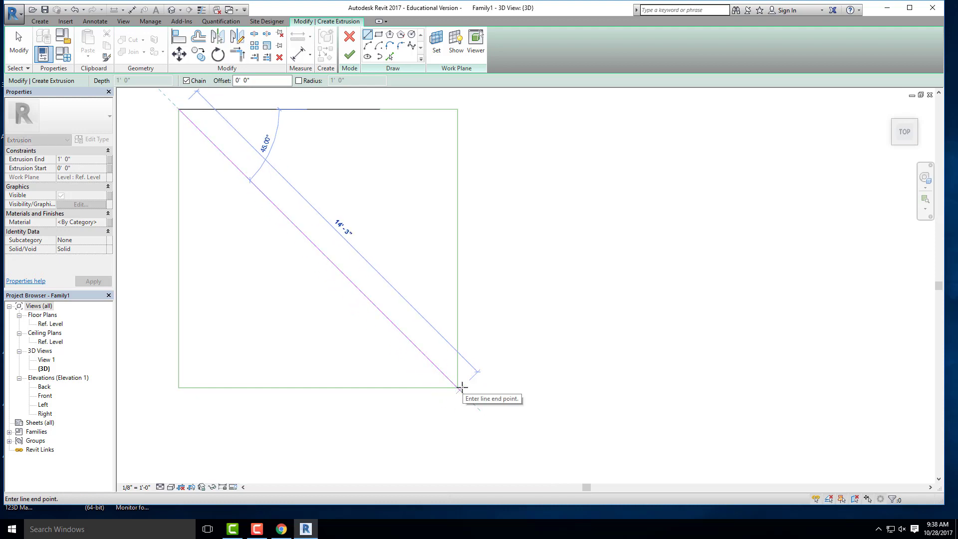
pyautogui.click(457, 387)
pyautogui.press('Escape')
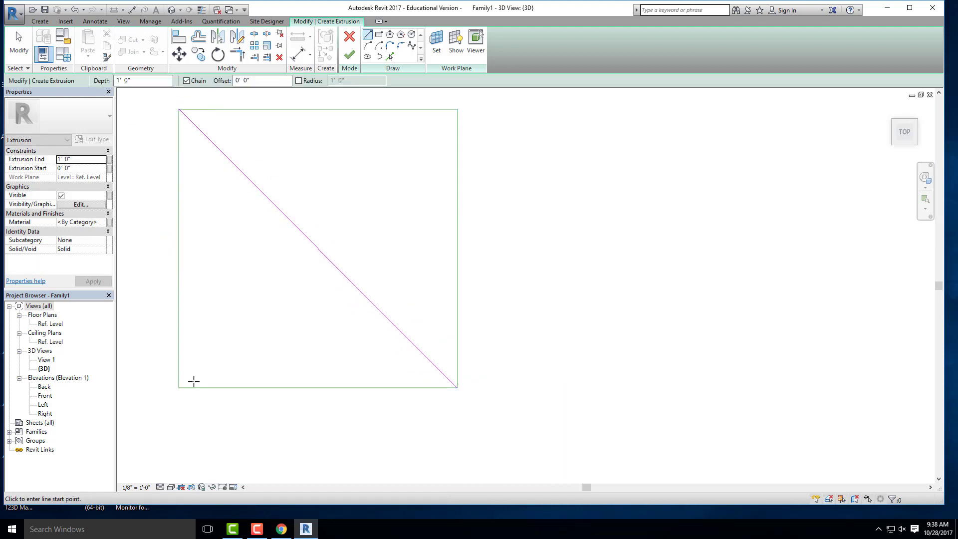
pyautogui.click(179, 387)
pyautogui.click(458, 108)
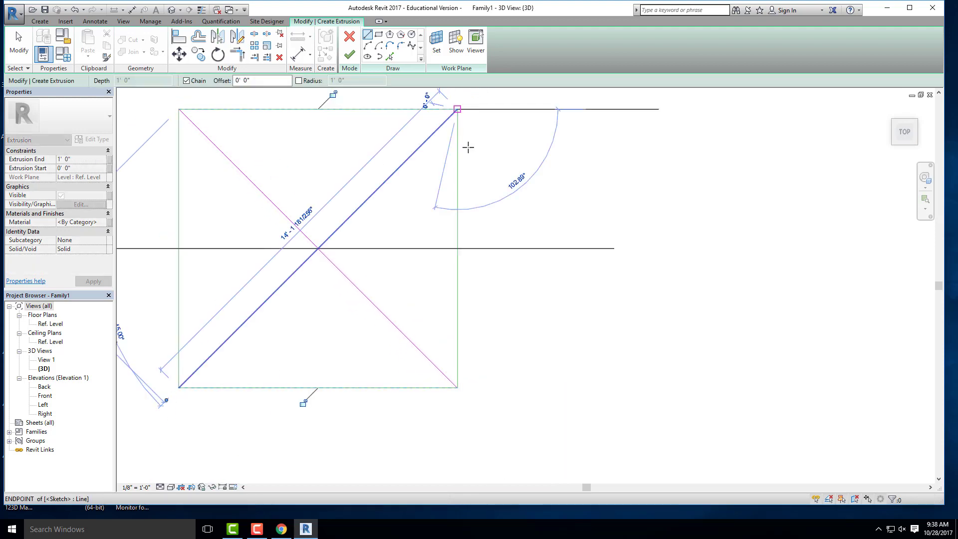
pyautogui.press('Escape')
pyautogui.press('Escape')
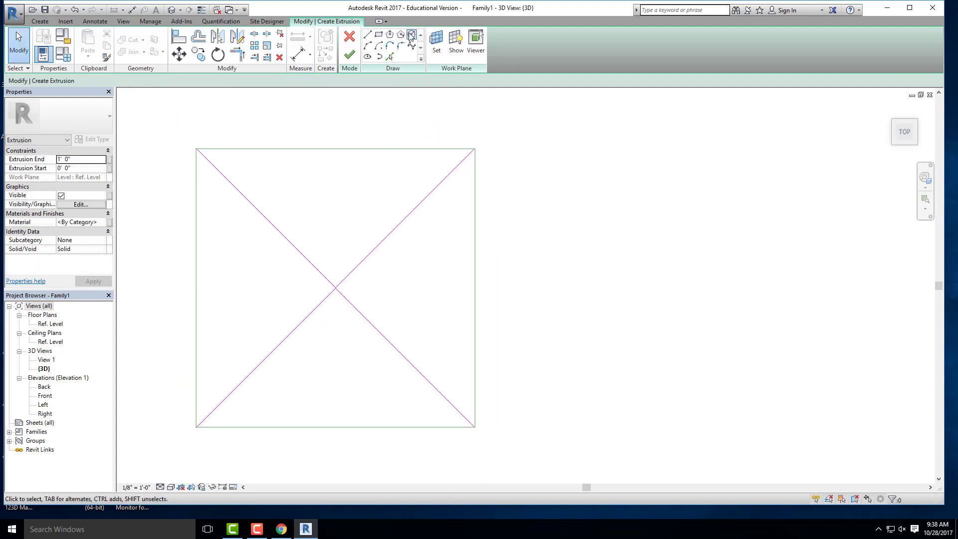
# Sketch a small circle of about 2" radius between the two diagonals in the upper part of the slab.
pyautogui.click(411, 35)
pyautogui.scroll(3, 310, 205)
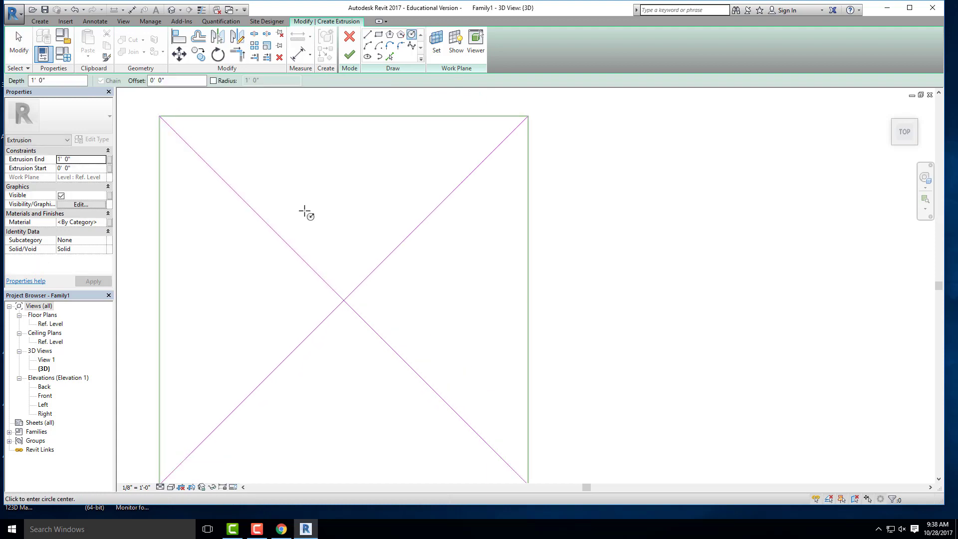
pyautogui.click(317, 182)
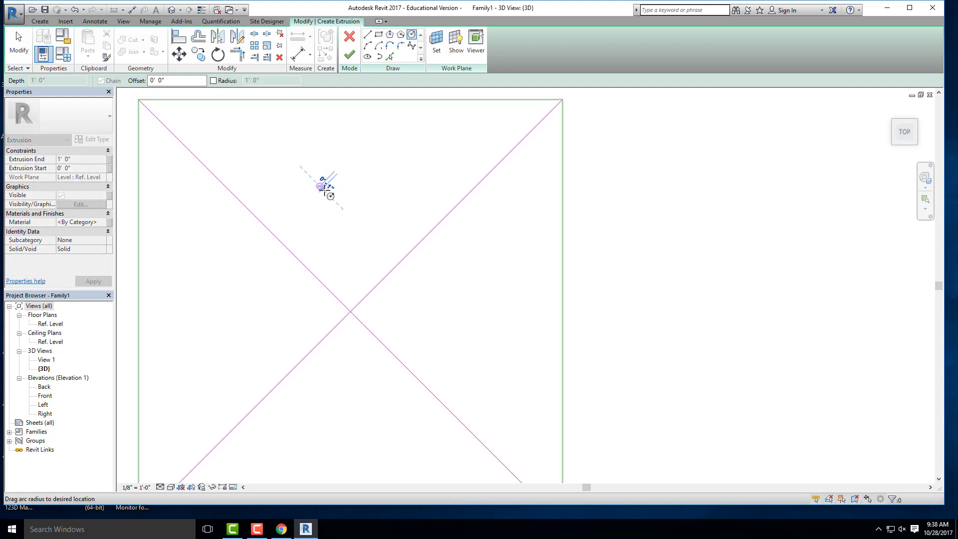
pyautogui.scroll(2, 324, 189)
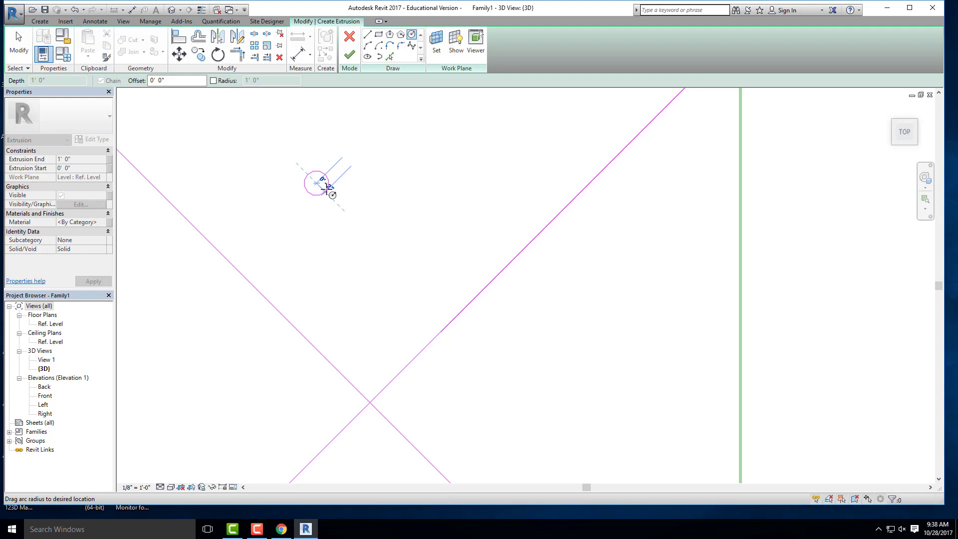
pyautogui.click(328, 188)
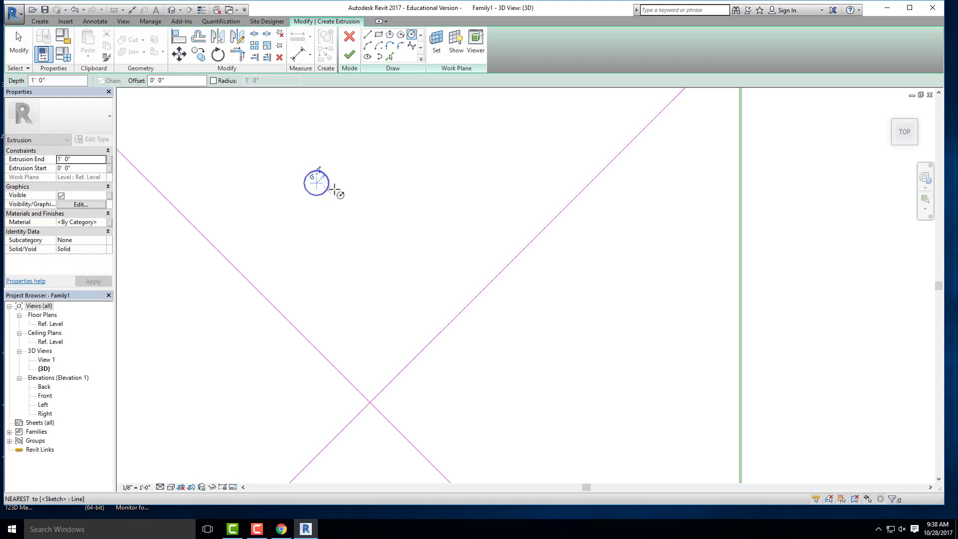
pyautogui.scroll(-5, 458, 207)
pyautogui.press('Escape')
pyautogui.scroll(6, 396, 206)
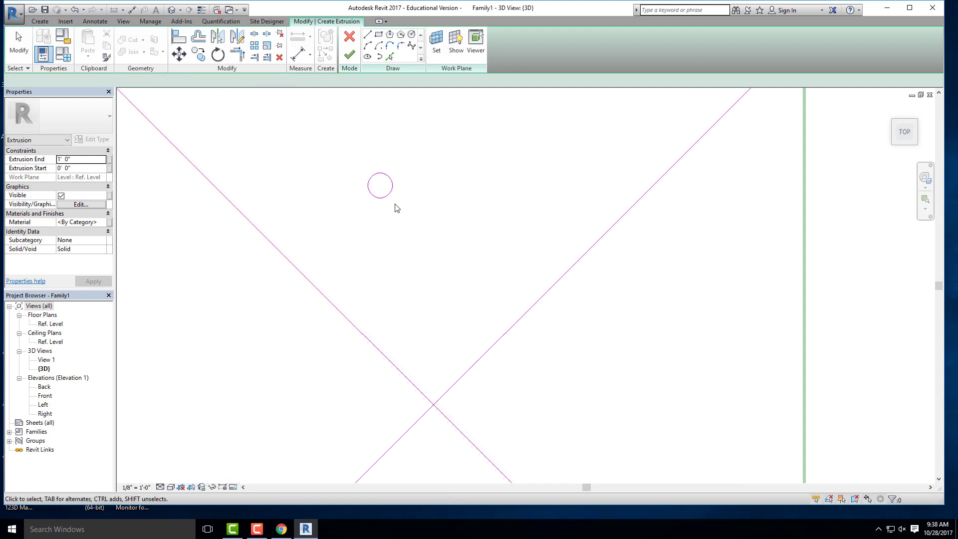
# Try to move the small circle closer to the crossing of the diagonals.
pyautogui.click(389, 194)
pyautogui.scroll(-1, 405, 195)
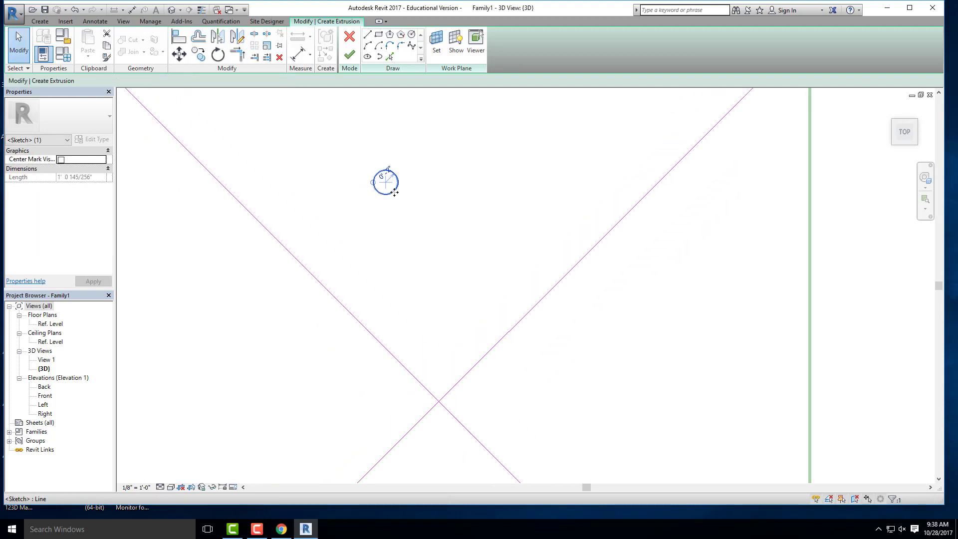
pyautogui.scroll(-2, 395, 192)
pyautogui.moveTo(395, 192)
pyautogui.mouseDown()
pyautogui.moveTo(336, 206)
pyautogui.moveTo(384, 216)
pyautogui.mouseUp()
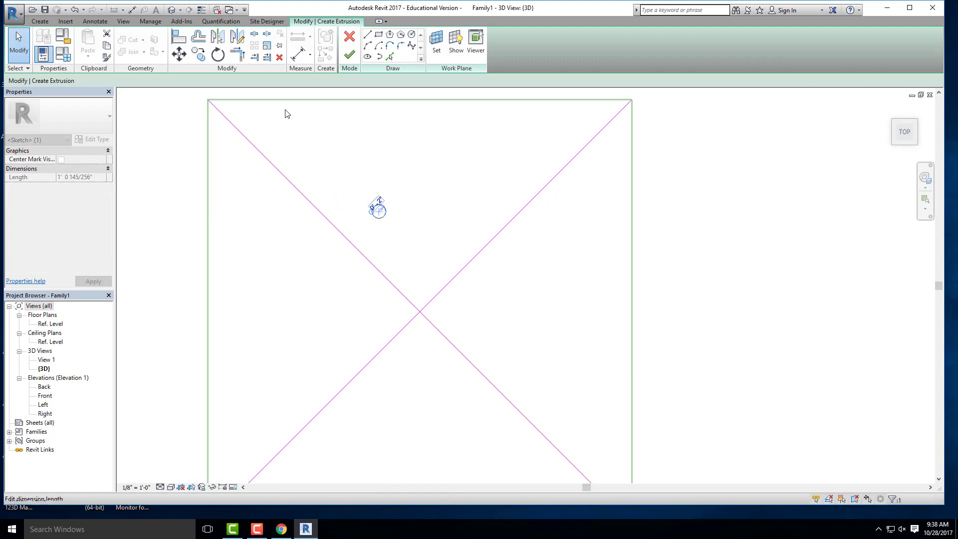
pyautogui.click(178, 55)
pyautogui.press('Escape')
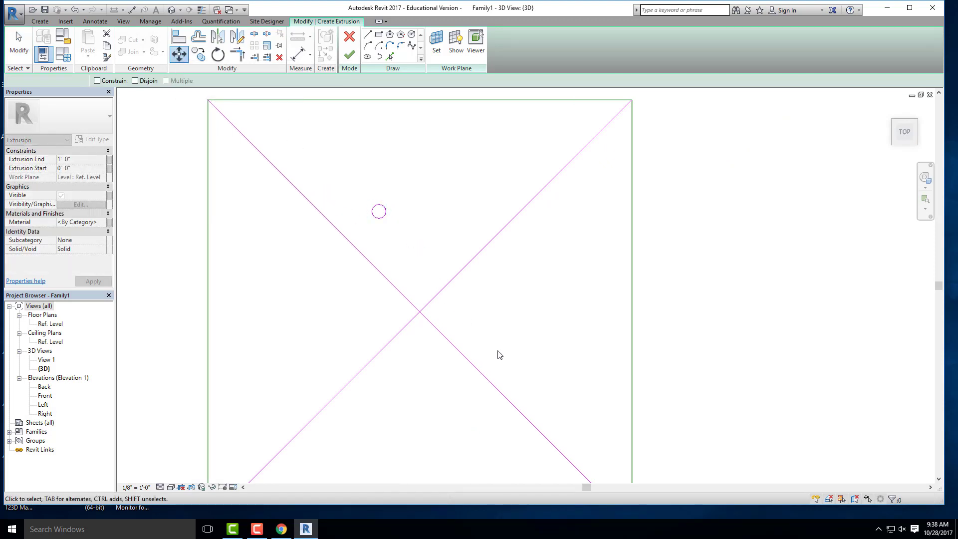
# Shorten the diagonal running from the slab's upper-left corner so it ends at the crossing point.
pyautogui.moveTo(478, 380); pyautogui.dragTo(355, 269, button='middle')
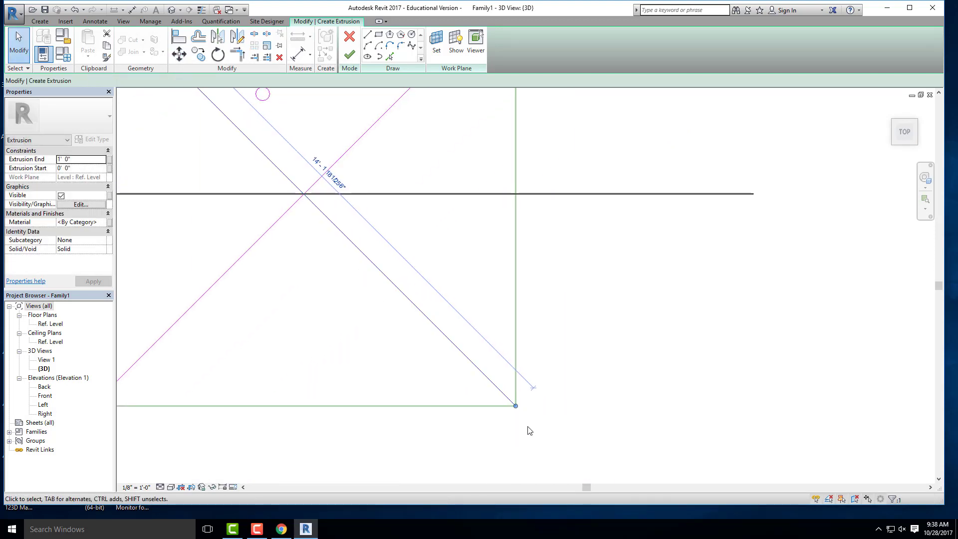
pyautogui.moveTo(517, 405)
pyautogui.mouseDown()
pyautogui.moveTo(382, 251)
pyautogui.moveTo(295, 205)
pyautogui.moveTo(304, 193)
pyautogui.mouseUp()
pyautogui.moveTo(341, 177); pyautogui.dragTo(474, 351, button='middle')
# Move the circle by its centre onto the midpoint of the shortened diagonal.
pyautogui.click(400, 262)
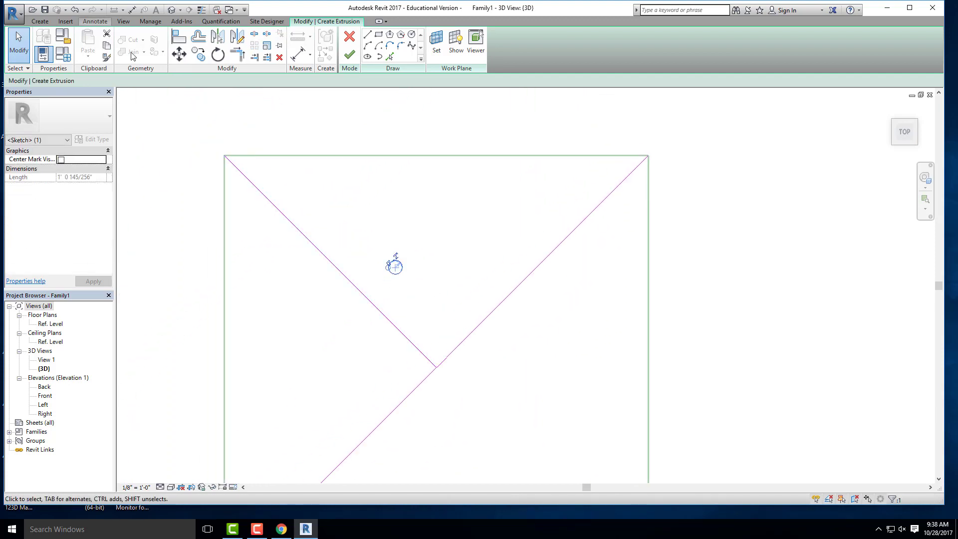
pyautogui.click(185, 60)
pyautogui.scroll(3, 397, 269)
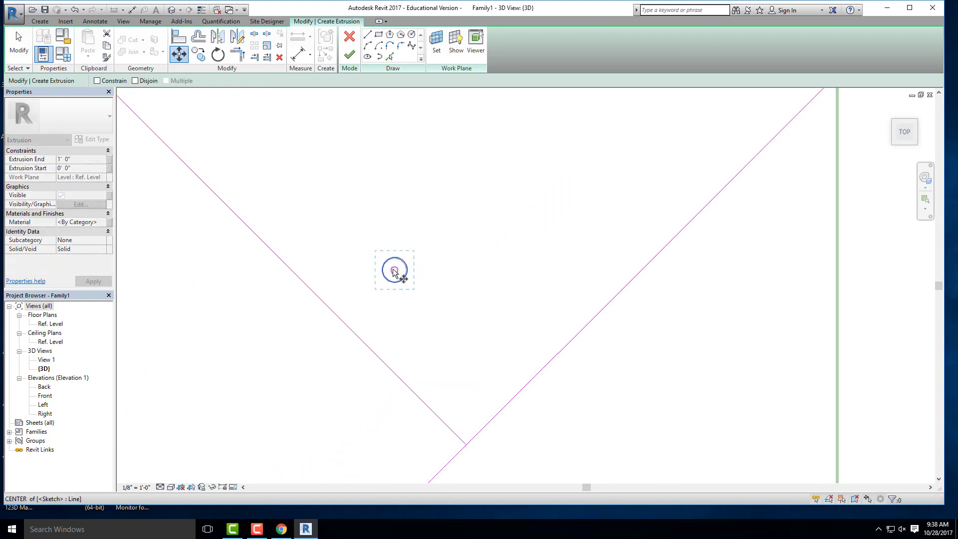
pyautogui.click(393, 272)
pyautogui.scroll(-3, 315, 232)
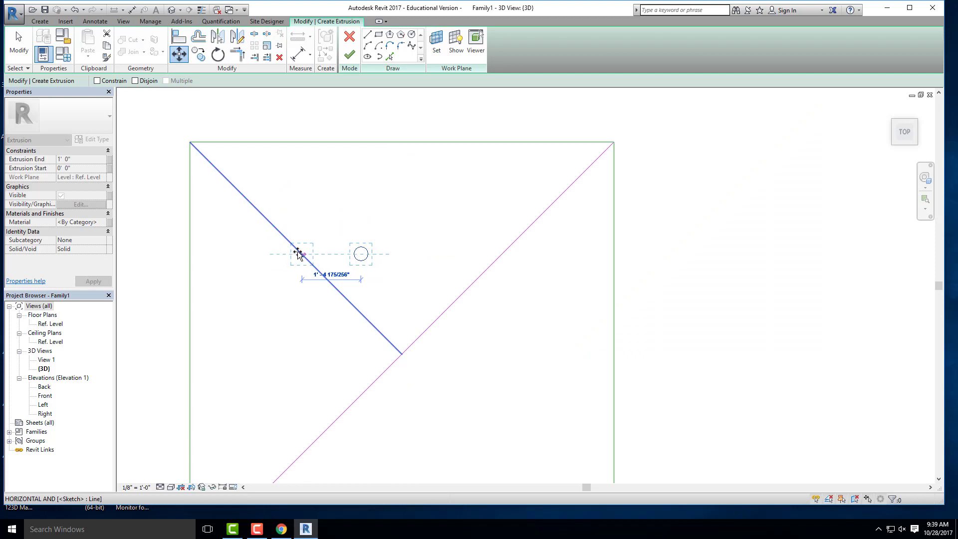
pyautogui.click(296, 250)
pyautogui.scroll(-3, 331, 242)
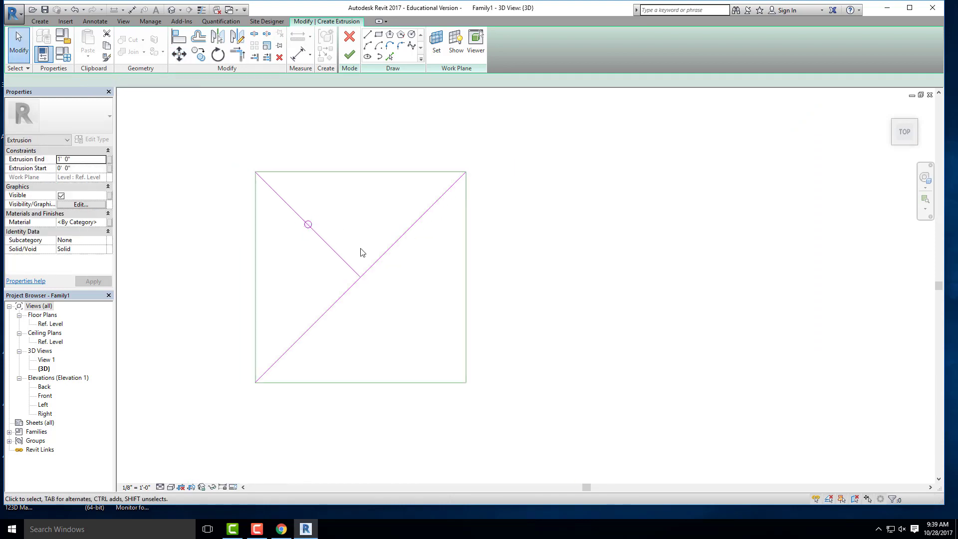
# Extend the shortened diagonal back to the slab's lower-right corner.
pyautogui.scroll(3, 362, 252)
pyautogui.click(336, 285)
pyautogui.scroll(-2, 336, 264)
pyautogui.moveTo(349, 289); pyautogui.dragTo(489, 429)
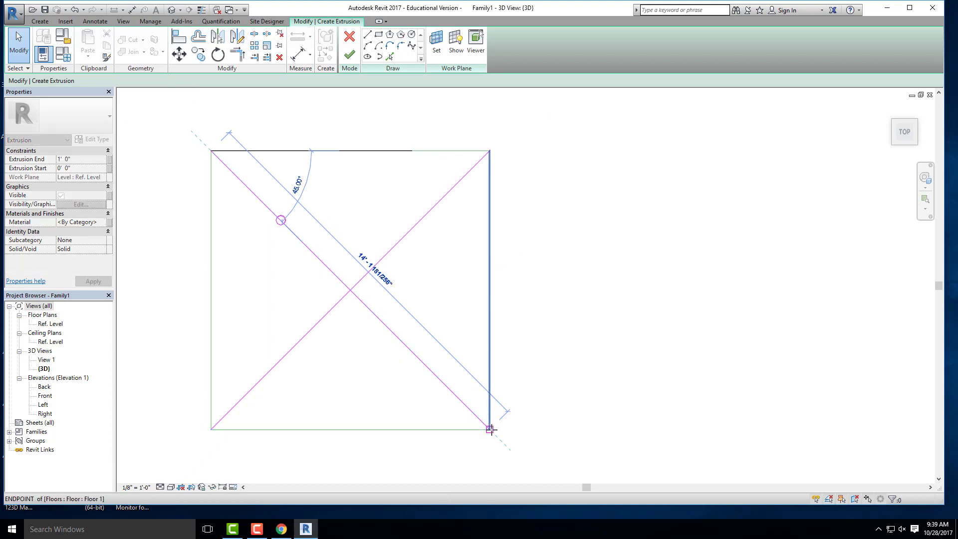
pyautogui.click(526, 213)
# Mirror a copy of the small circle across a vertical axis through the crossing of the diagonals.
pyautogui.scroll(-2, 542, 188)
pyautogui.scroll(3, 451, 230)
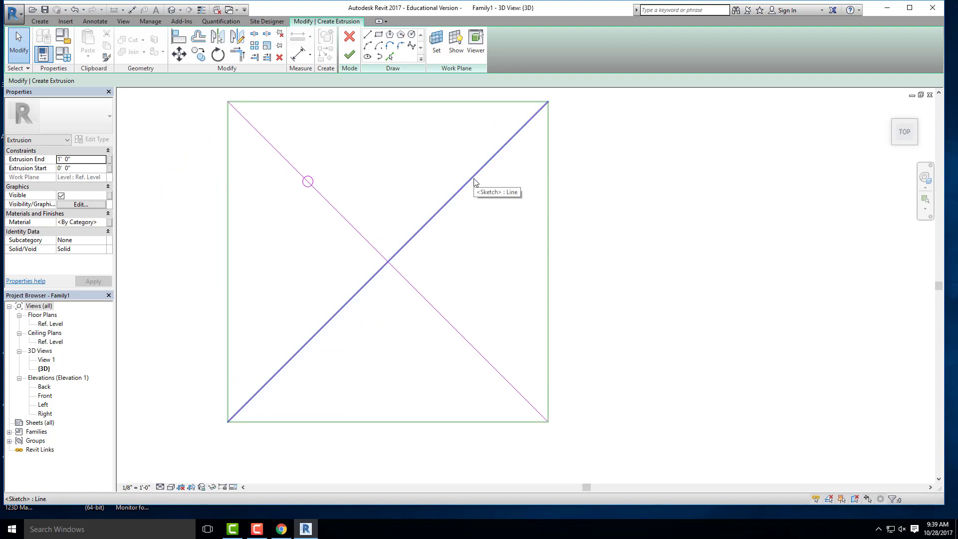
pyautogui.scroll(1, 349, 199)
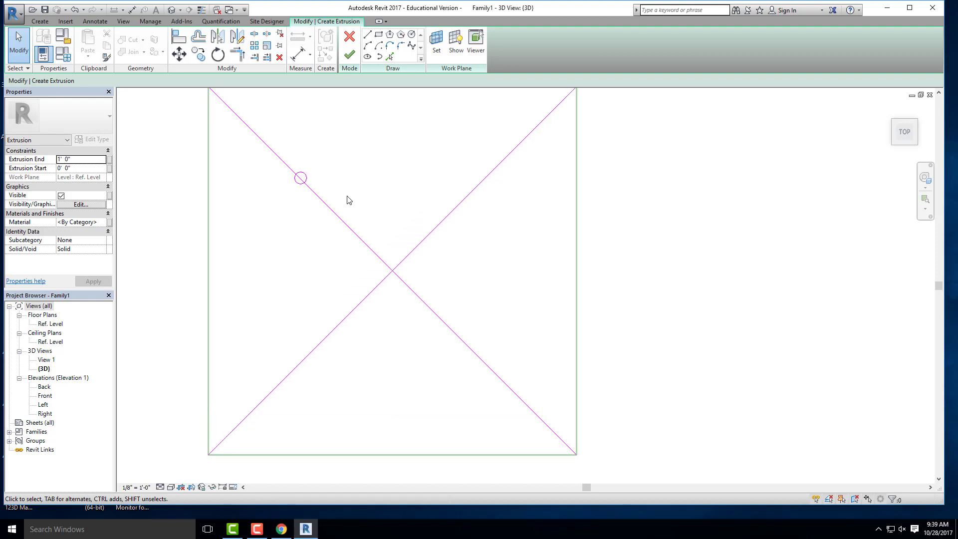
pyautogui.click(301, 176)
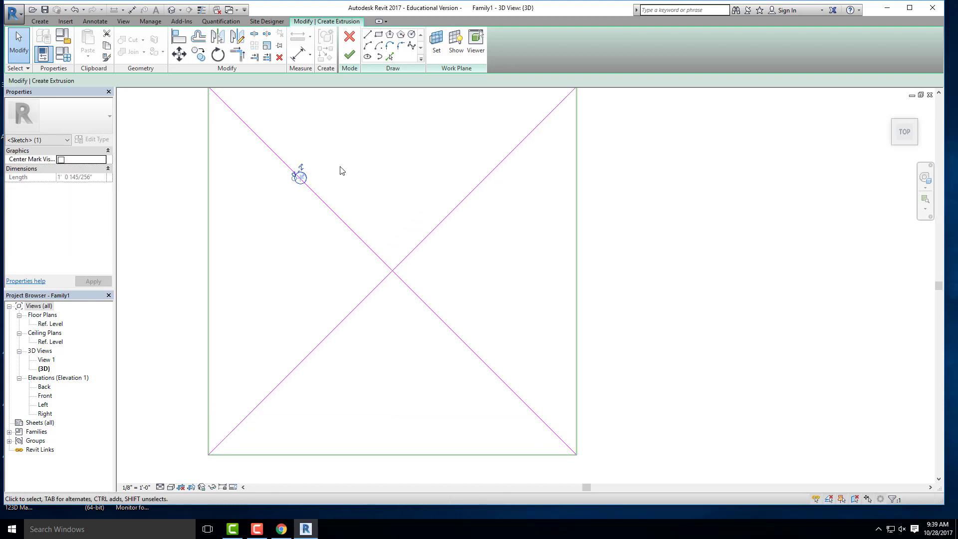
pyautogui.click(238, 37)
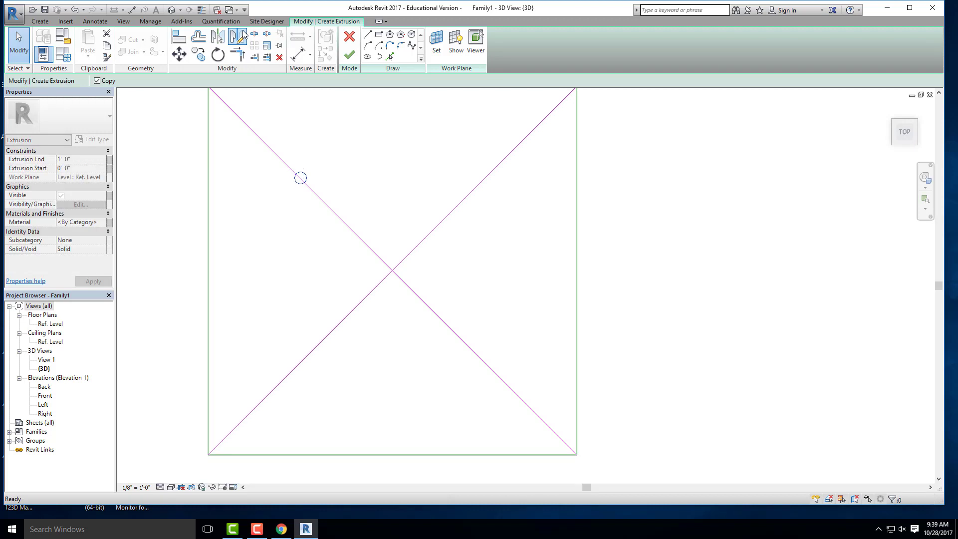
pyautogui.click(394, 273)
pyautogui.click(399, 360)
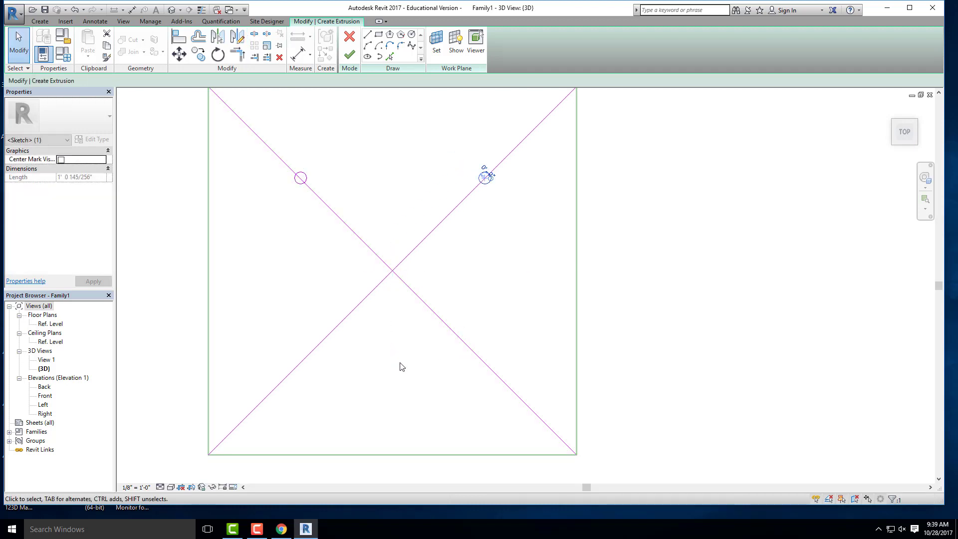
pyautogui.keyDown('ctrl'); pyautogui.click(301, 187); pyautogui.keyUp('ctrl')
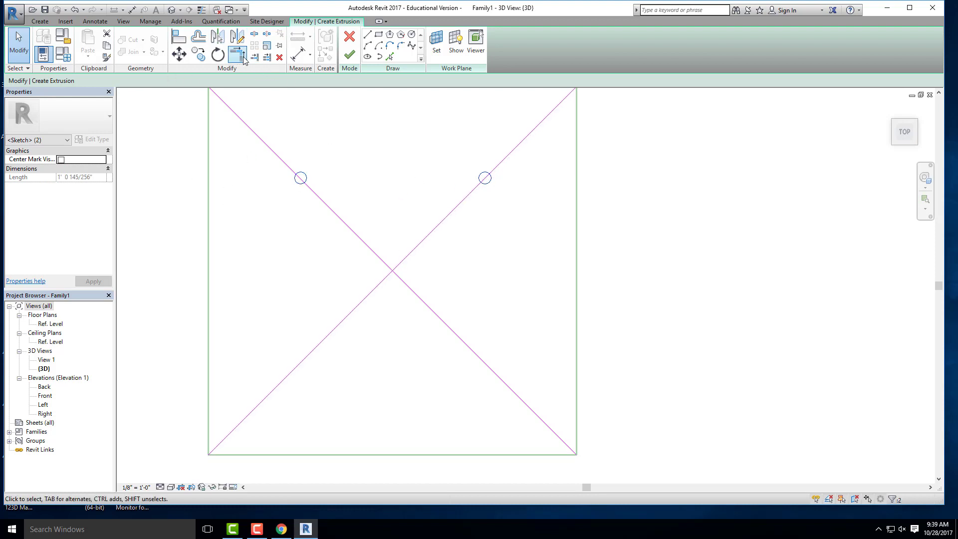
pyautogui.click(396, 200)
pyautogui.click(367, 35)
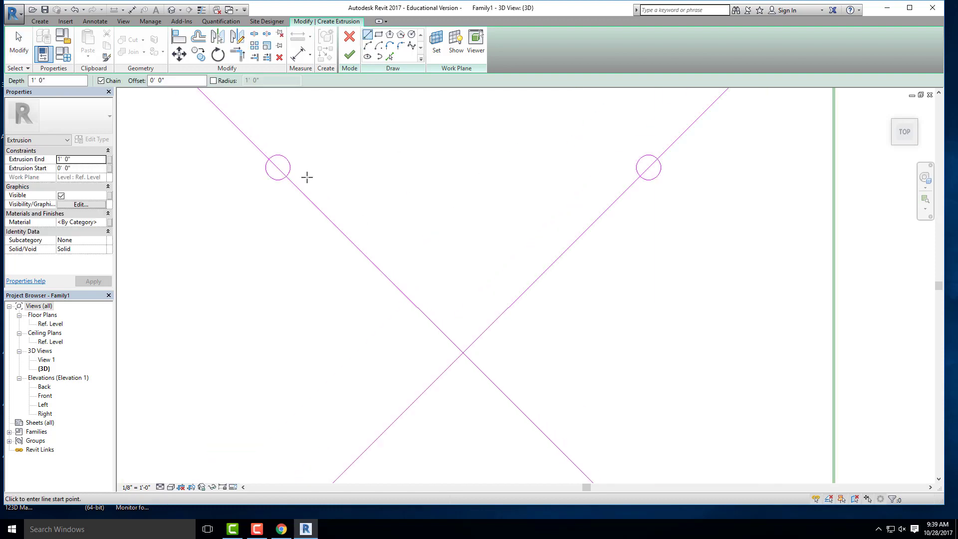
pyautogui.scroll(3, 323, 188)
pyautogui.click(277, 169)
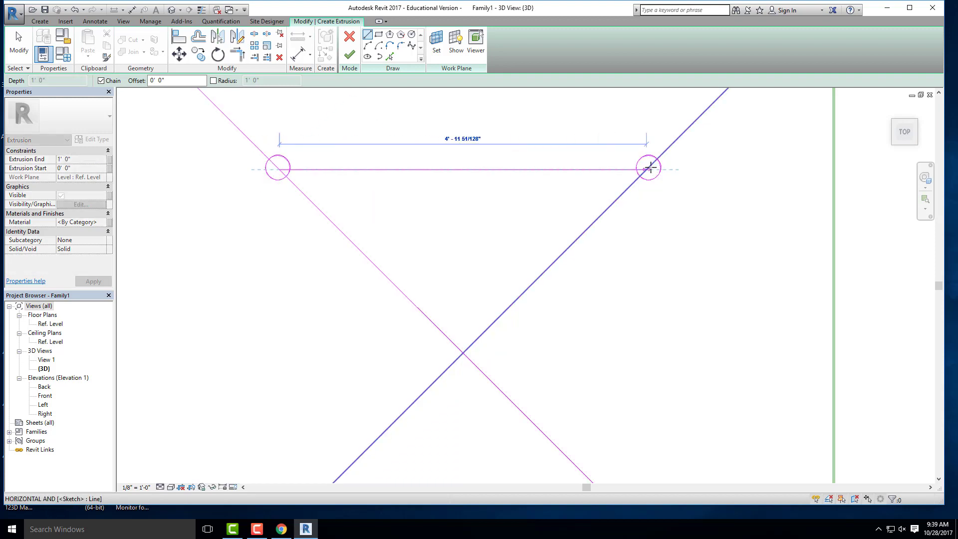
pyautogui.press('Escape')
pyautogui.press('Escape')
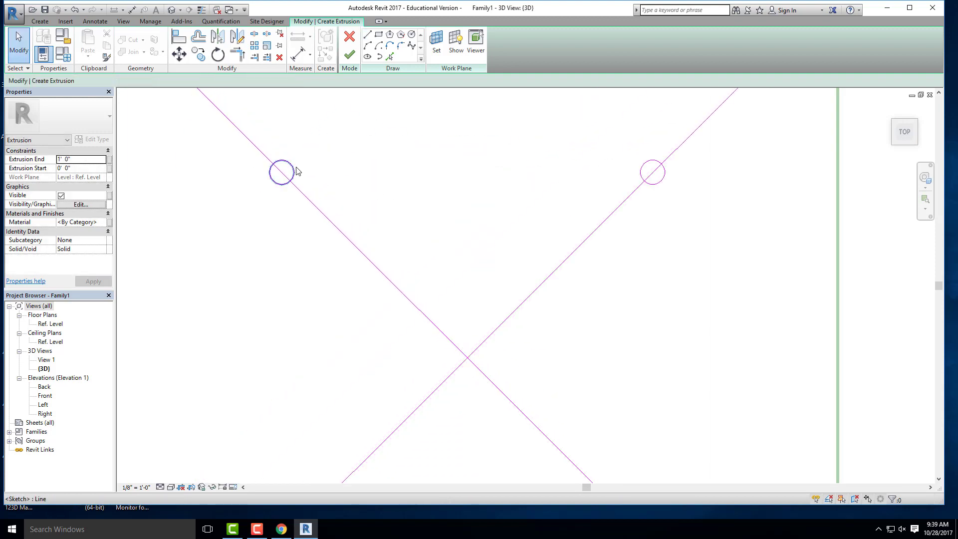
pyautogui.click(291, 166)
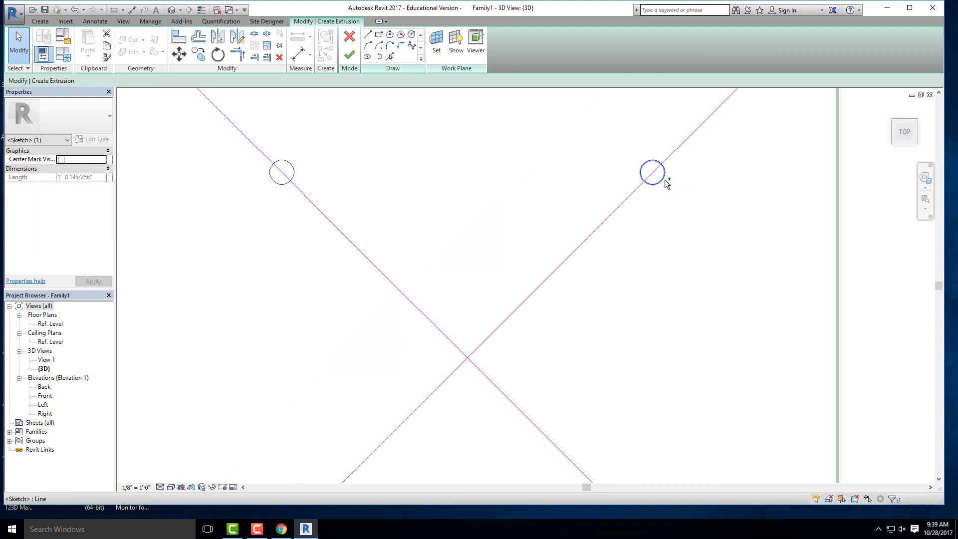
pyautogui.keyDown('ctrl'); pyautogui.click(665, 181); pyautogui.keyUp('ctrl')
pyautogui.scroll(-2, 439, 111)
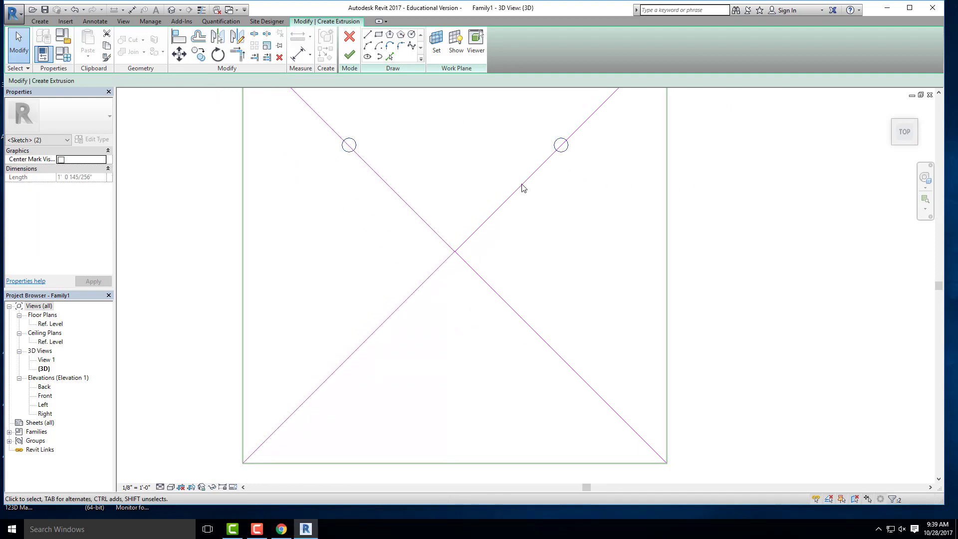
pyautogui.click(423, 126)
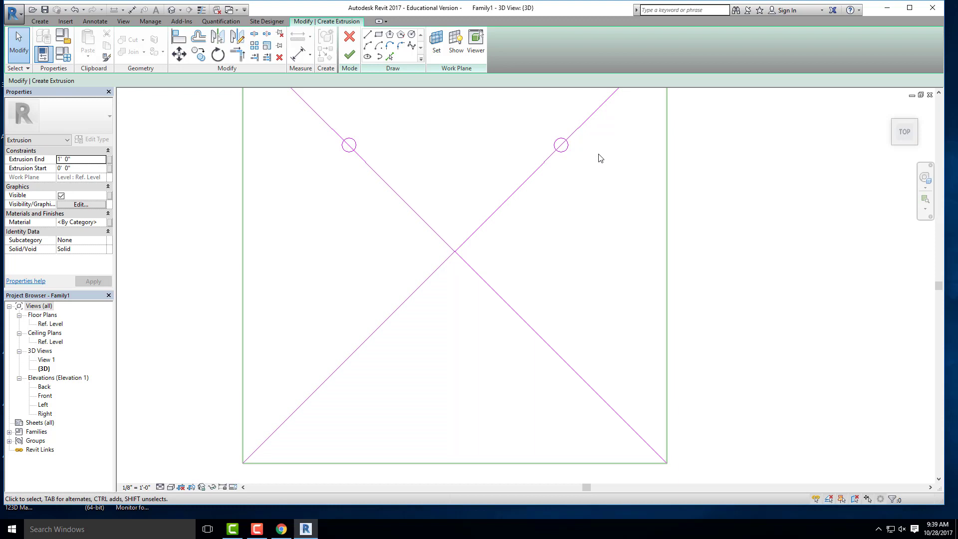
# Mirror copies of both circles across a horizontal axis through the crossing of the diagonals.
pyautogui.click(561, 145)
pyautogui.keyDown('ctrl'); pyautogui.click(343, 150); pyautogui.keyUp('ctrl')
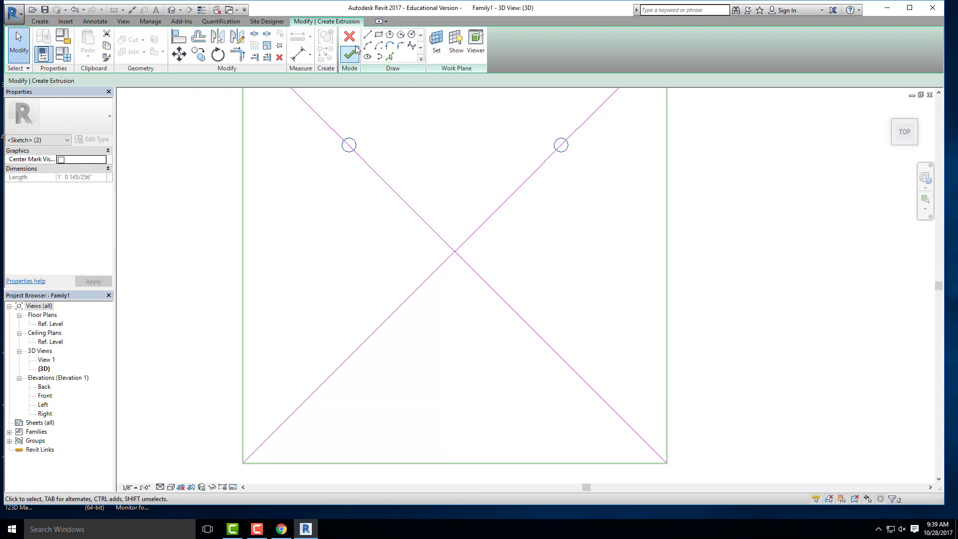
pyautogui.click(248, 45)
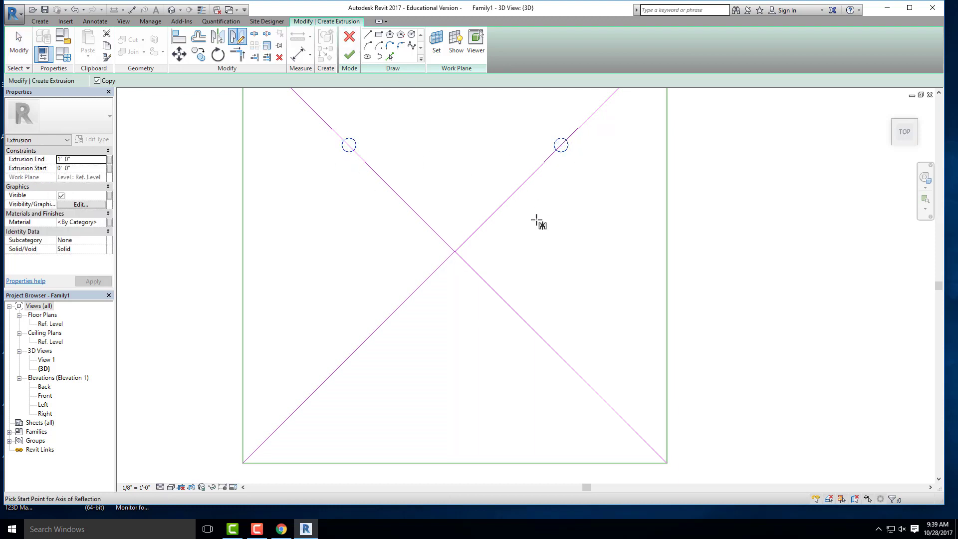
pyautogui.click(455, 252)
pyautogui.click(514, 256)
pyautogui.scroll(-3, 513, 275)
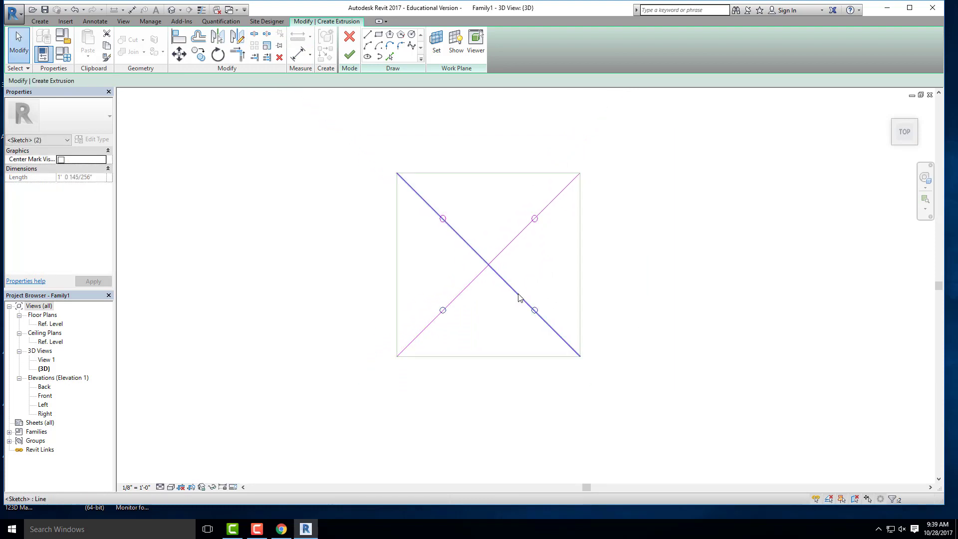
pyautogui.press('Escape')
# Delete both diagonal construction lines from the extrusion sketch, keeping the four circles.
pyautogui.scroll(2, 507, 299)
pyautogui.moveTo(507, 303); pyautogui.dragTo(447, 231)
pyautogui.press('Delete')
pyautogui.moveTo(482, 215); pyautogui.dragTo(401, 253, button='middle')
pyautogui.scroll(1, 389, 247)
pyautogui.scroll(-1, 398, 240)
pyautogui.scroll(-1, 398, 244)
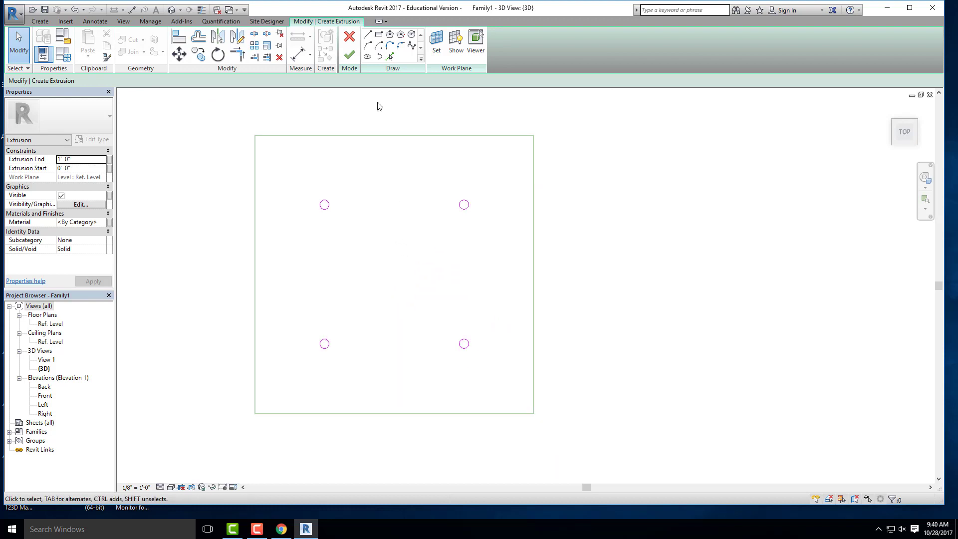
# Finish the sketch of the four circles as a 1' 0" solid extrusion and view the legs in 3D.
pyautogui.click(349, 54)
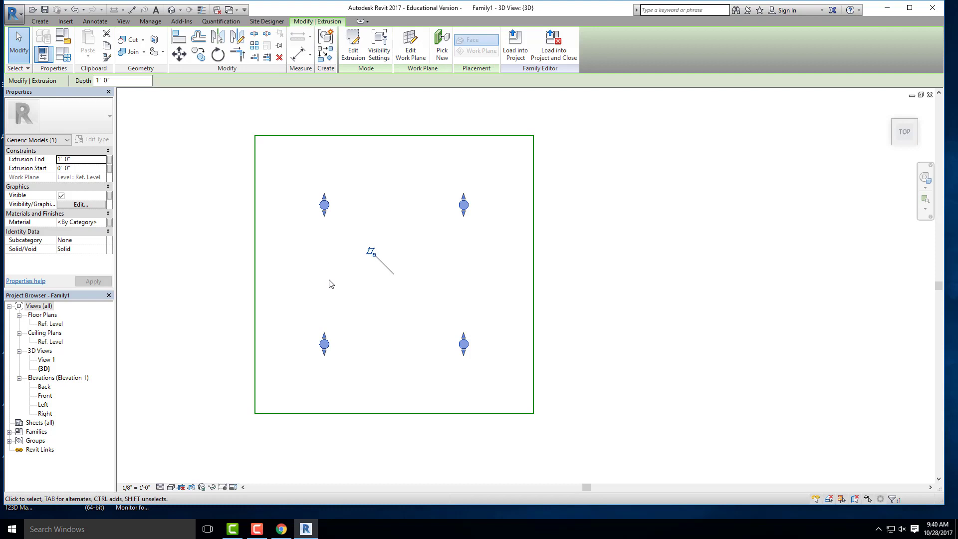
pyautogui.click(174, 13)
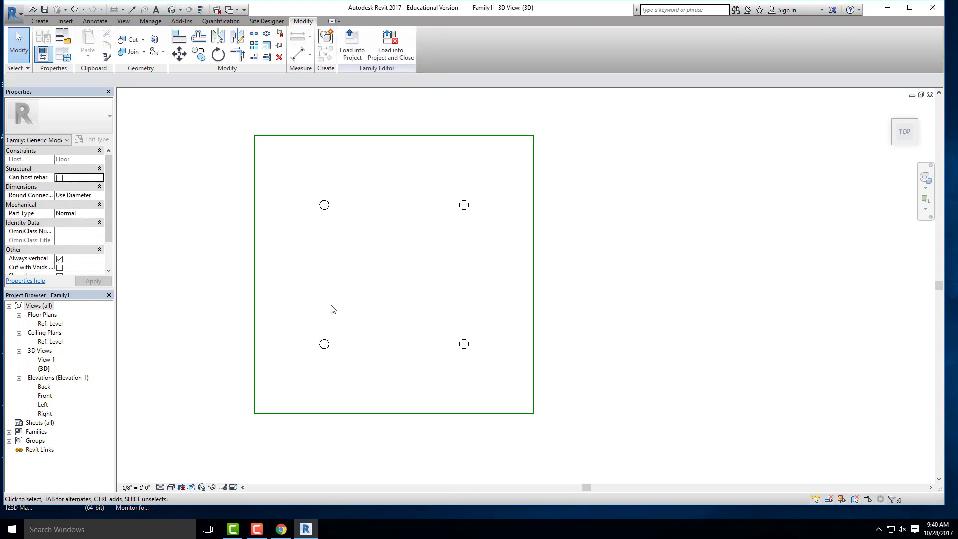
pyautogui.keyDown('shift'); pyautogui.moveTo(331, 305); pyautogui.dragTo(411, 142, button='middle'); pyautogui.keyUp('shift')
pyautogui.keyDown('shift'); pyautogui.moveTo(394, 216); pyautogui.dragTo(439, 164, button='middle'); pyautogui.keyUp('shift')
pyautogui.scroll(2, 294, 246)
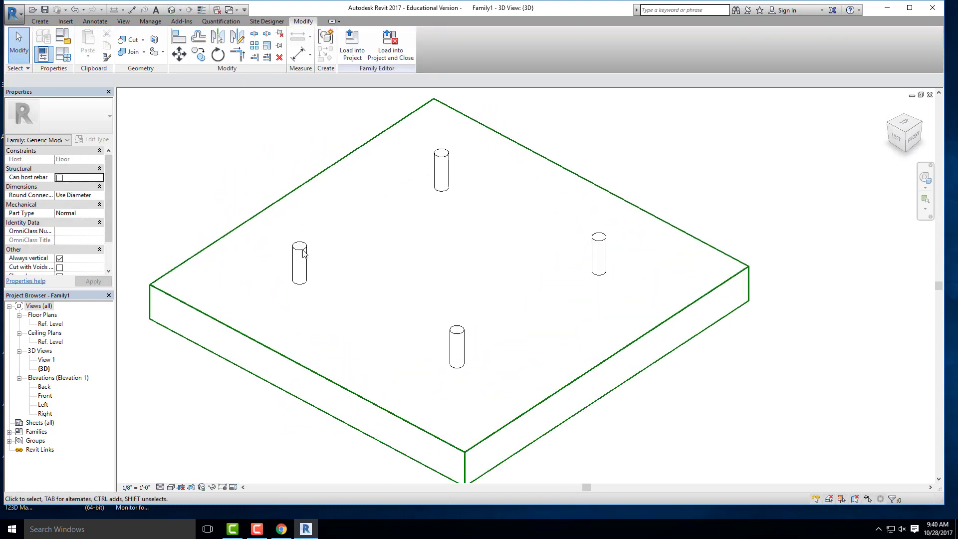
# Stretch the four-leg extrusion upward by its height handle to about 5' 7".
pyautogui.click(303, 253)
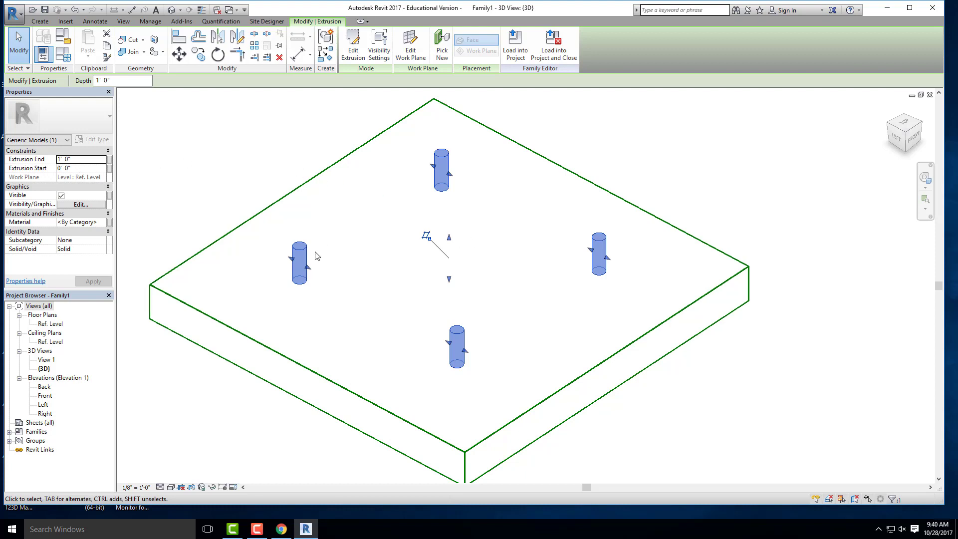
pyautogui.scroll(-2, 315, 256)
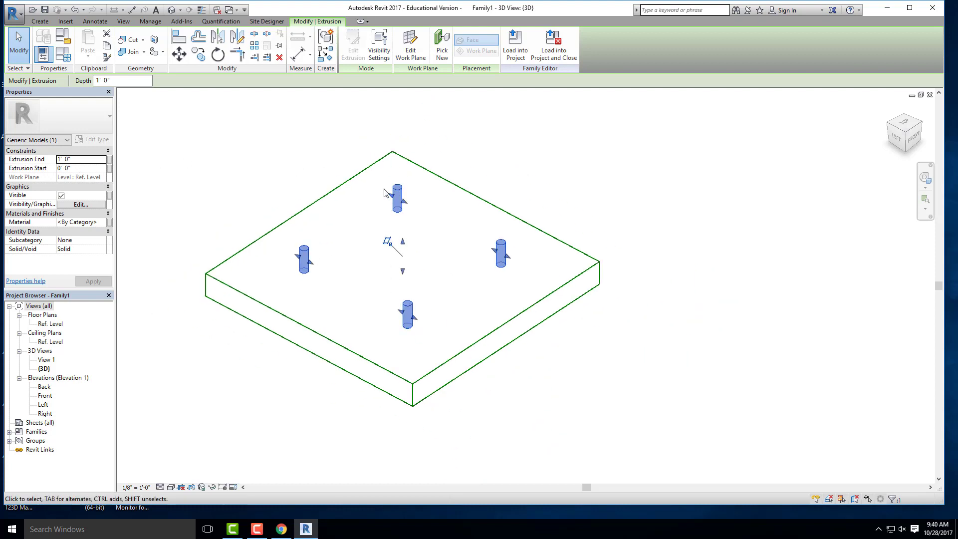
pyautogui.scroll(2, 395, 249)
pyautogui.scroll(1, 446, 263)
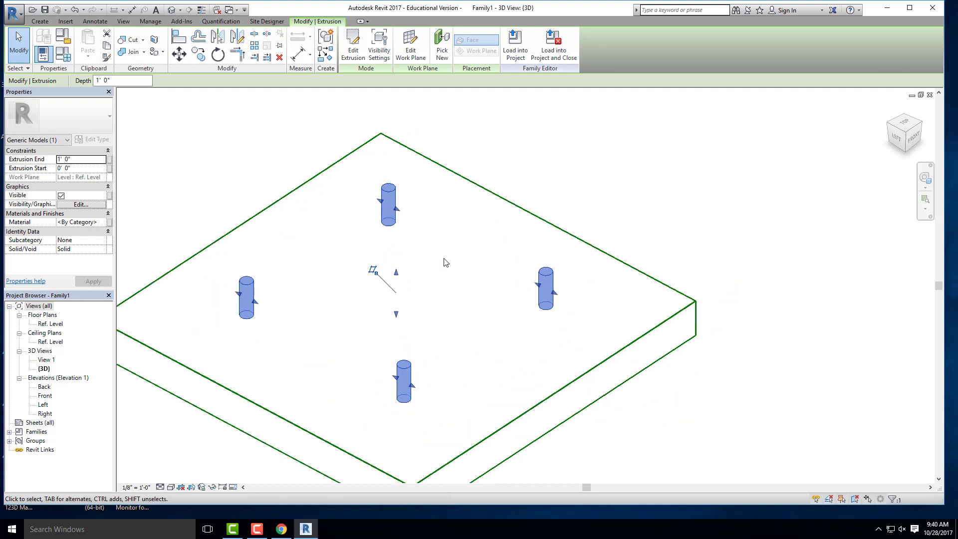
pyautogui.moveTo(397, 275); pyautogui.dragTo(397, 163)
pyautogui.moveTo(433, 239); pyautogui.dragTo(446, 223, button='middle')
pyautogui.moveTo(445, 223); pyautogui.dragTo(447, 179)
pyautogui.scroll(-2, 450, 261)
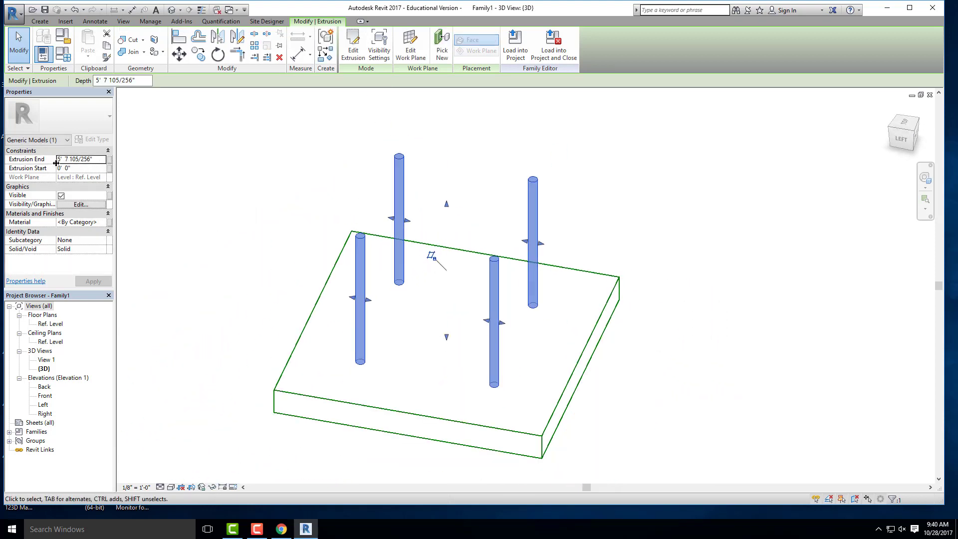
# Set the extrusion end of the four legs to 2' 6".
pyautogui.click(99, 160)
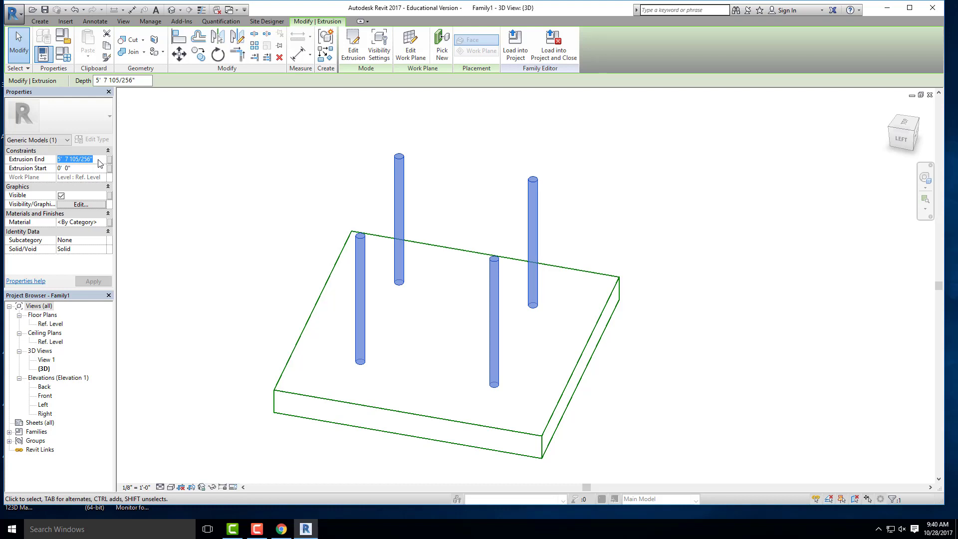
pyautogui.write('2 6')
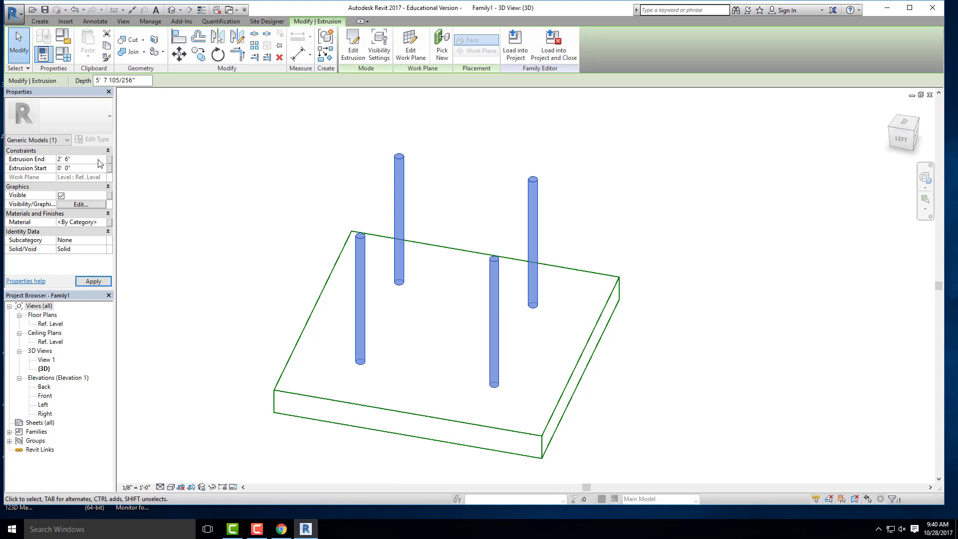
pyautogui.press('Return')
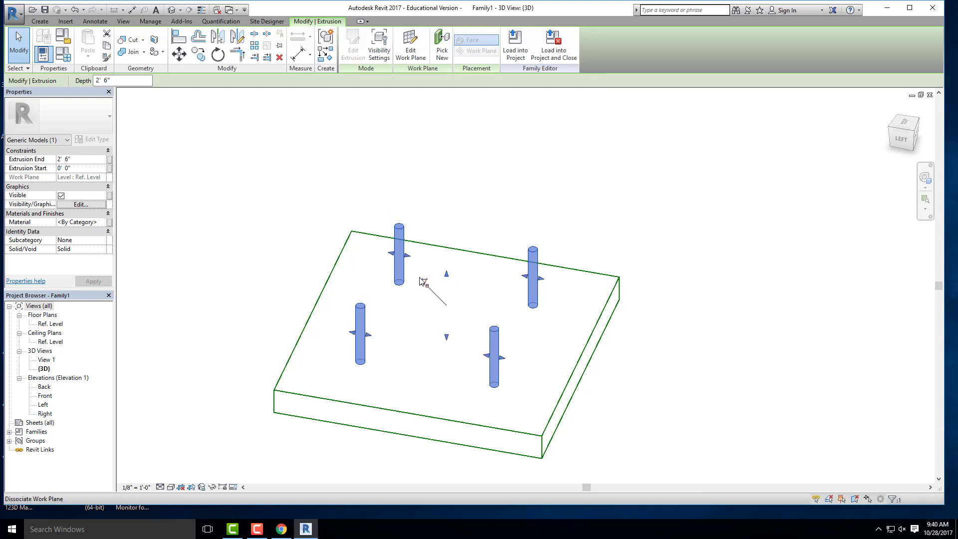
pyautogui.keyDown('shift'); pyautogui.moveTo(288, 276); pyautogui.dragTo(605, 219, button='middle'); pyautogui.keyUp('shift')
pyautogui.click(687, 310)
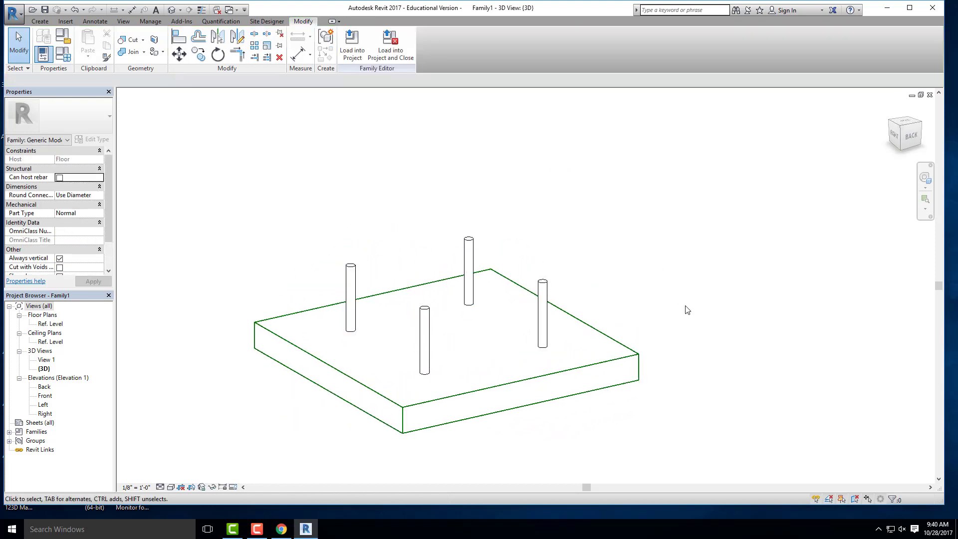
# From a top view, start a new extrusion sketch and draw a diagonal construction line between two opposite corners of the floor.
pyautogui.keyDown('shift'); pyautogui.moveTo(688, 307); pyautogui.dragTo(603, 361, button='middle'); pyautogui.keyUp('shift')
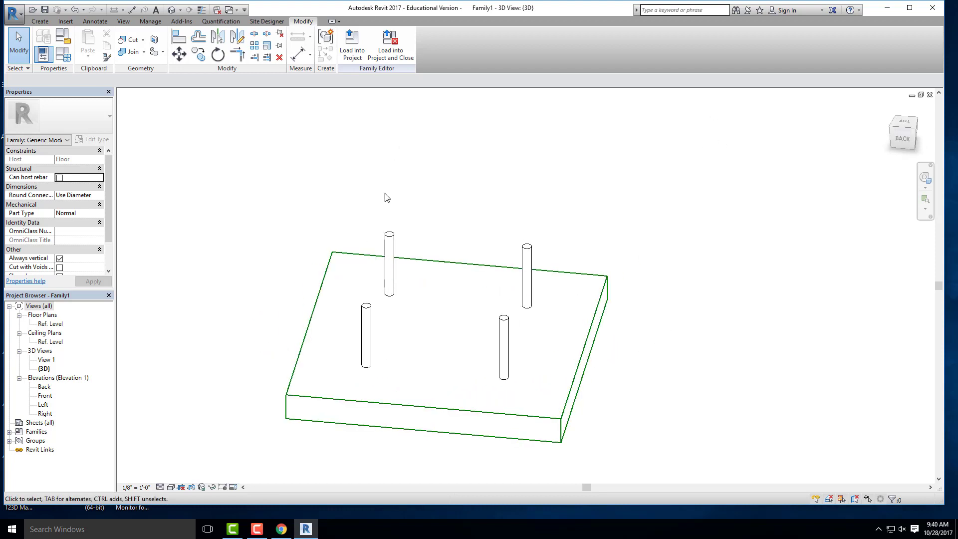
pyautogui.keyDown('shift'); pyautogui.moveTo(385, 193); pyautogui.dragTo(598, 192, button='middle'); pyautogui.keyUp('shift')
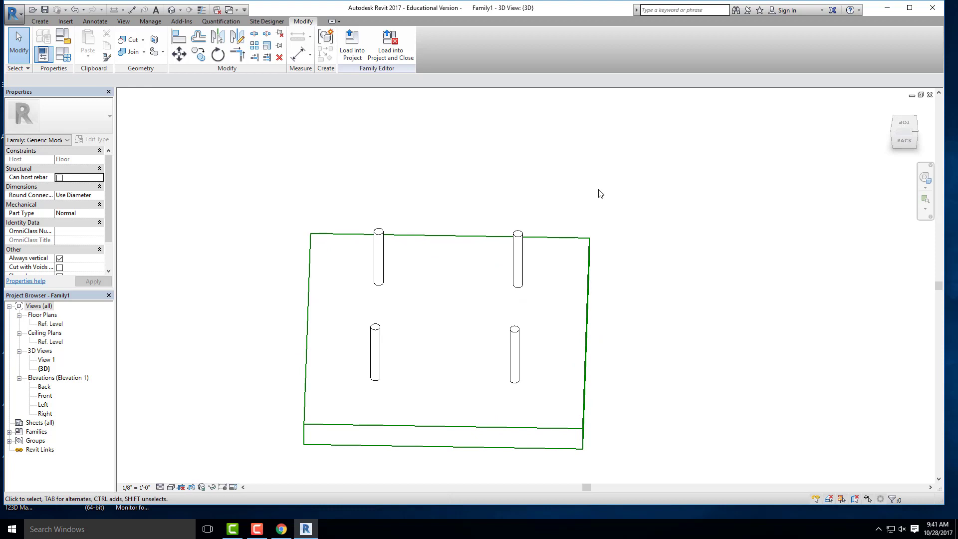
pyautogui.click(904, 121)
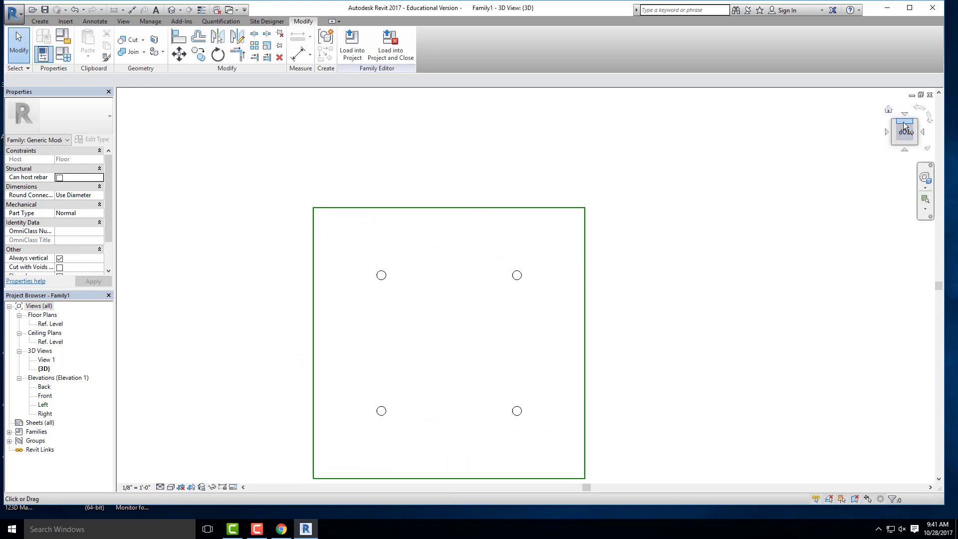
pyautogui.moveTo(319, 189); pyautogui.dragTo(254, 190, button='middle')
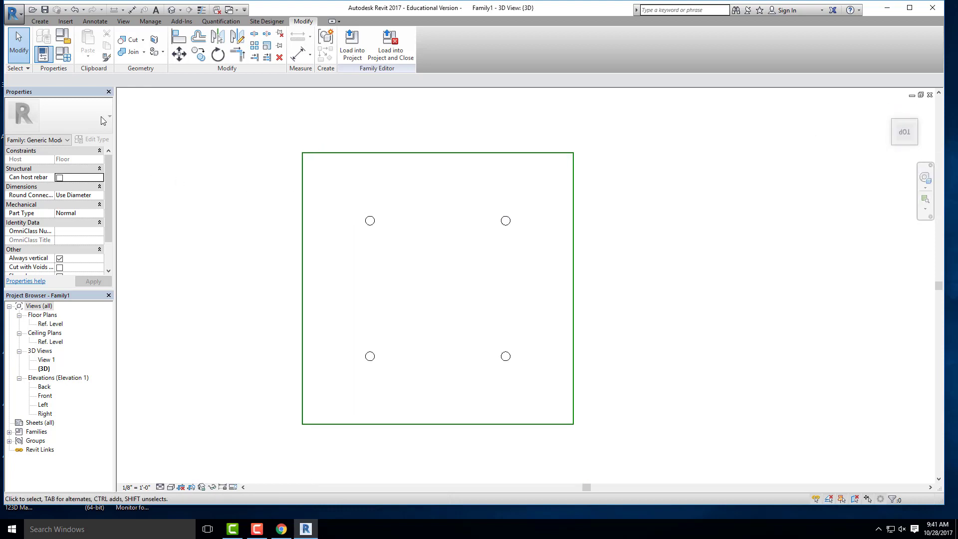
pyautogui.click(39, 21)
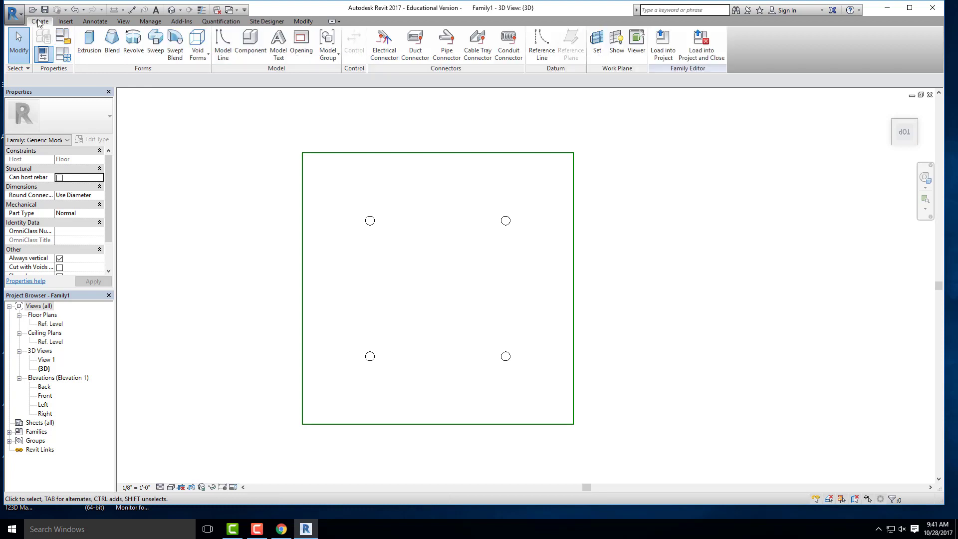
pyautogui.click(89, 44)
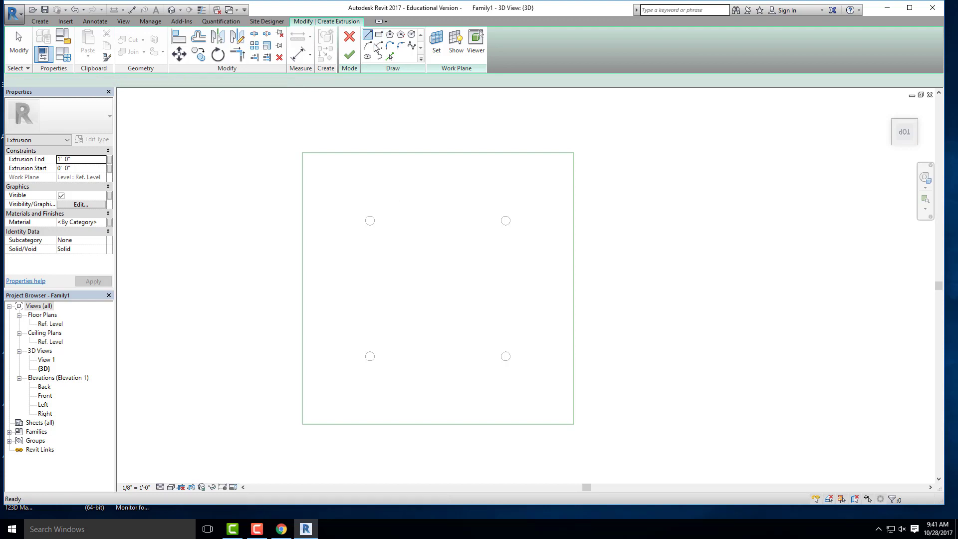
pyautogui.scroll(2, 371, 220)
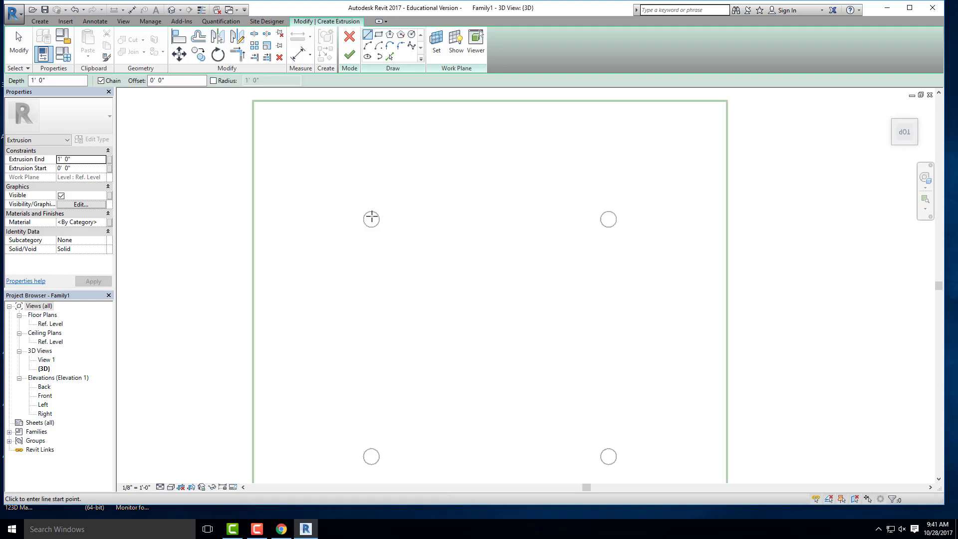
pyautogui.click(253, 100)
pyautogui.scroll(-2, 253, 101)
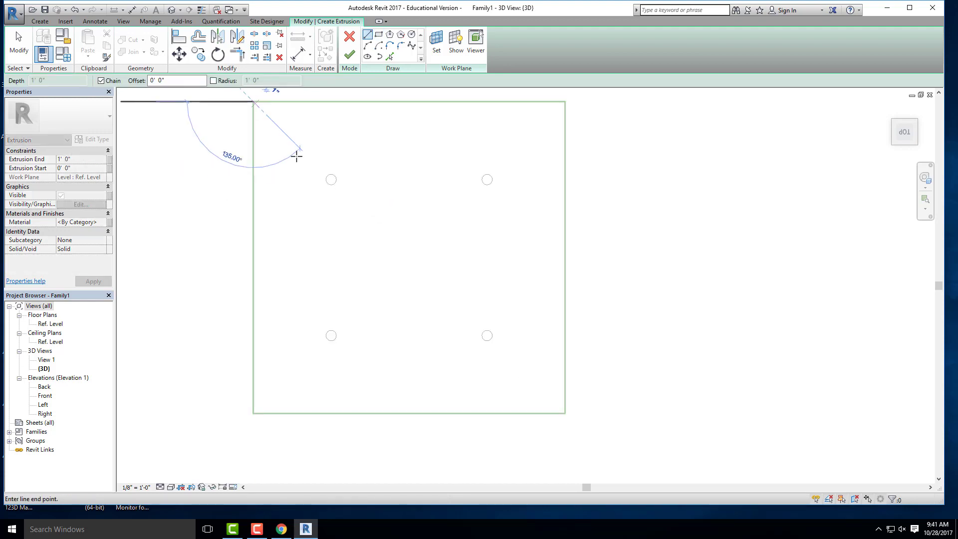
pyautogui.click(565, 413)
pyautogui.press('Escape')
# Draw a second diagonal construction line between the floor's other two corners, crossing the first at the centre.
pyautogui.click(253, 412)
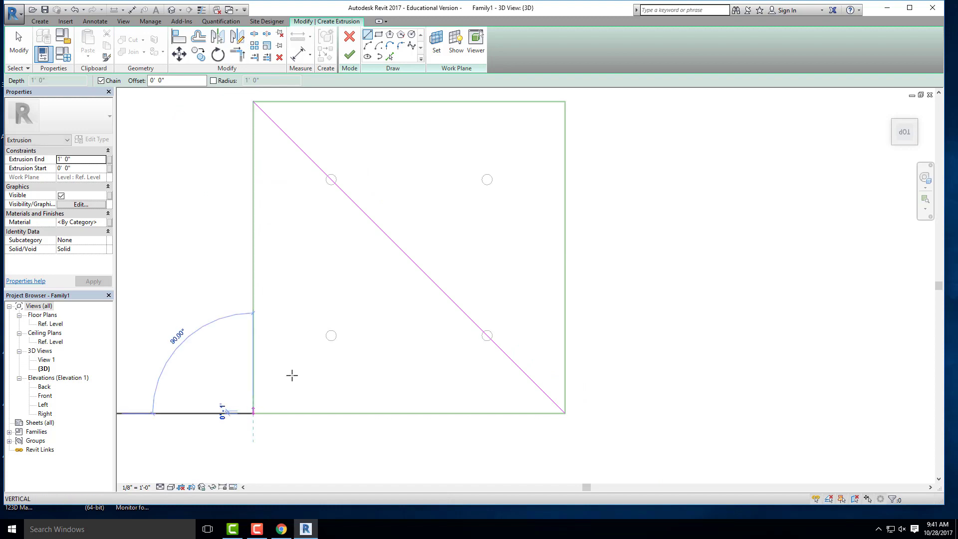
pyautogui.click(559, 126)
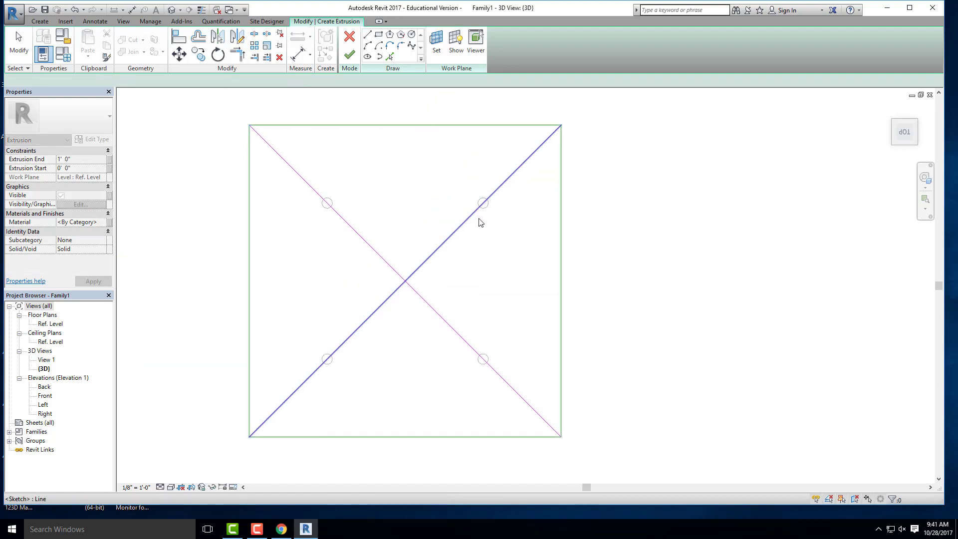
pyautogui.press('Escape')
pyautogui.press('Escape')
pyautogui.scroll(-2, 425, 192)
pyautogui.scroll(2, 436, 235)
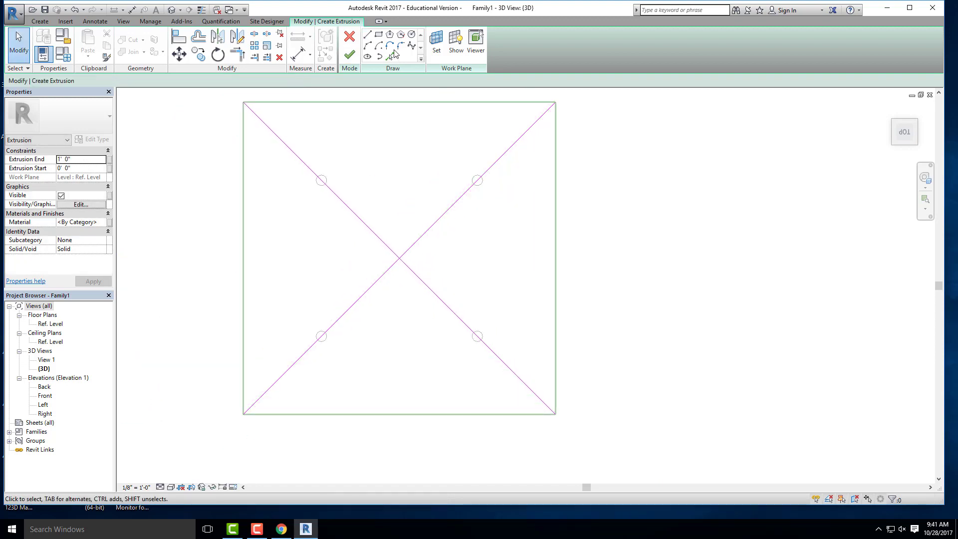
# Sketch a circle with a radius of about 4' 0" centred on the diagonals' intersection, enclosing all four legs.
pyautogui.click(412, 34)
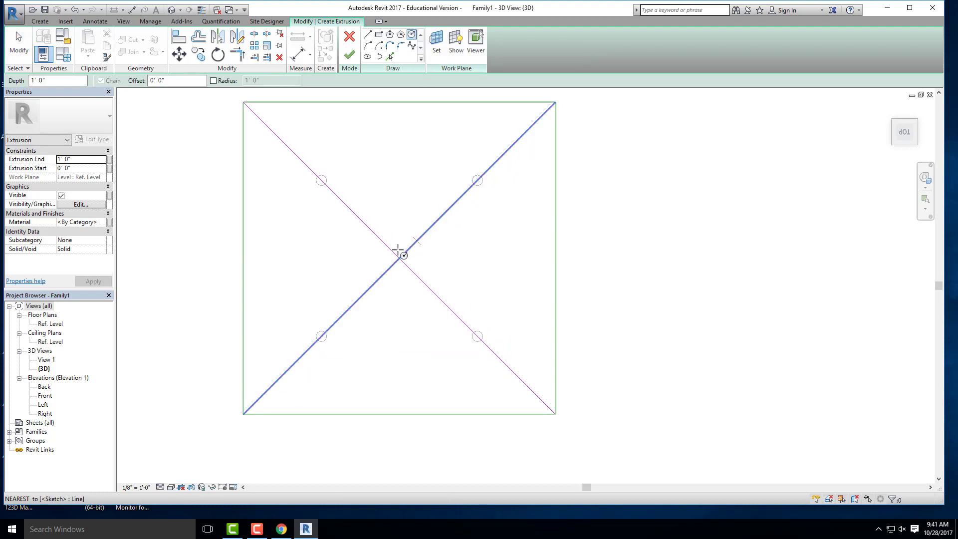
pyautogui.click(399, 257)
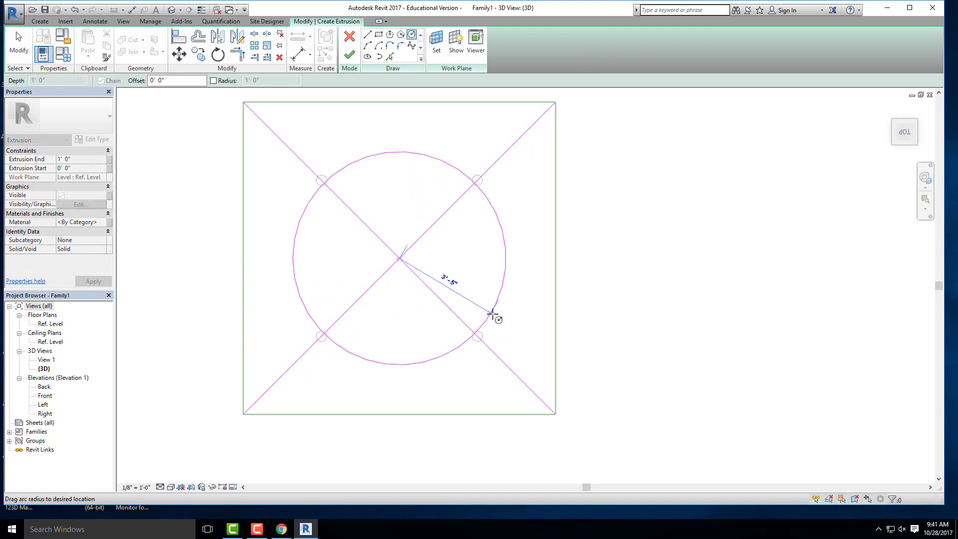
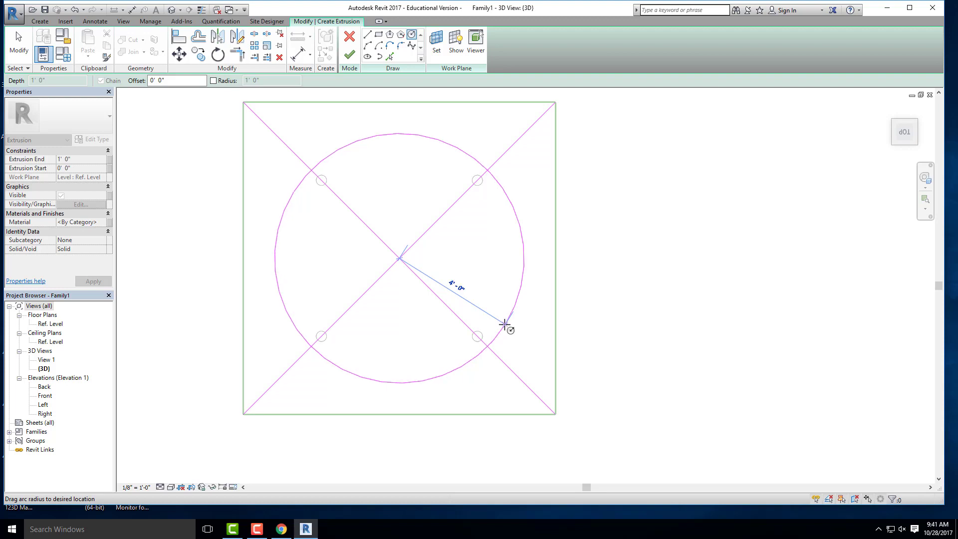
pyautogui.click(507, 325)
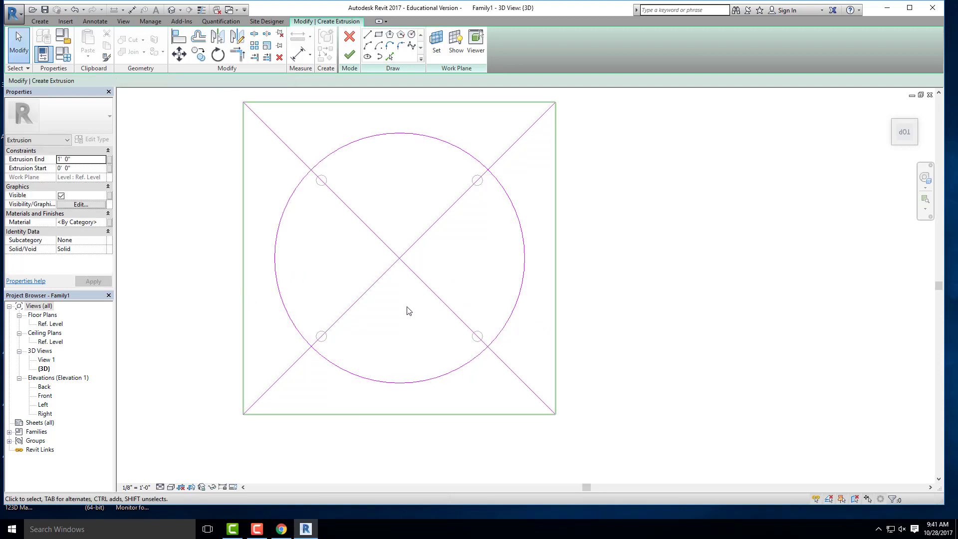
# Delete both diagonal construction lines from the sketch, keeping the large circle.
pyautogui.moveTo(419, 310); pyautogui.dragTo(383, 246)
pyautogui.moveTo(404, 294); pyautogui.dragTo(385, 234)
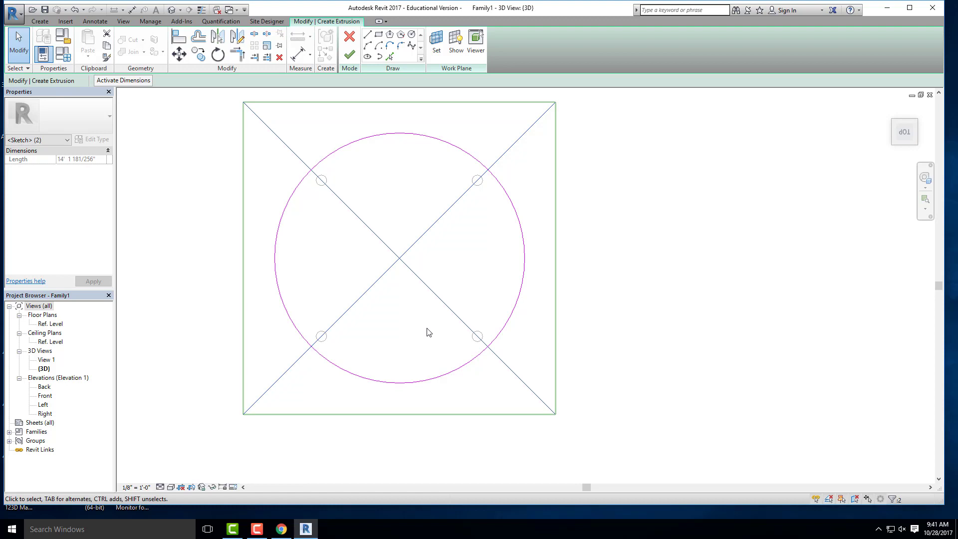
pyautogui.press('Escape')
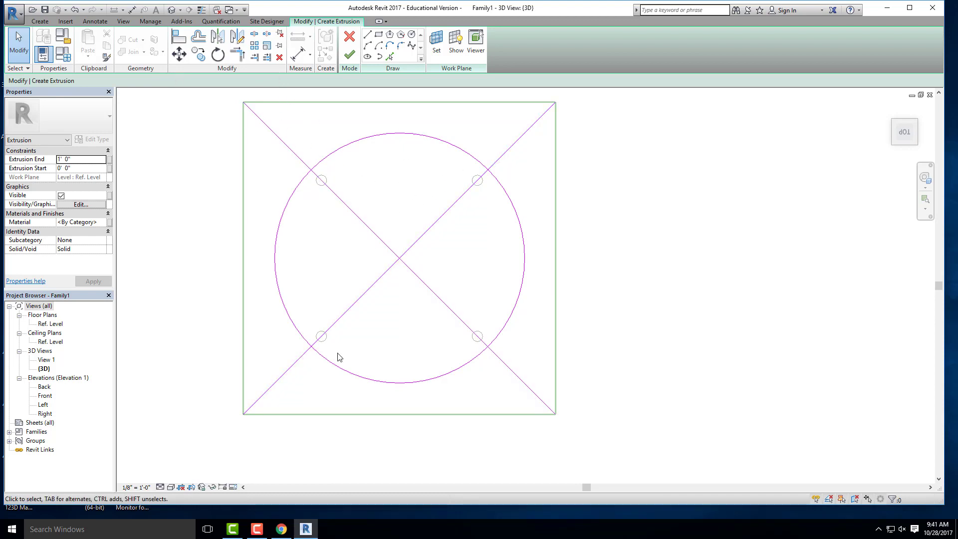
pyautogui.click(395, 251)
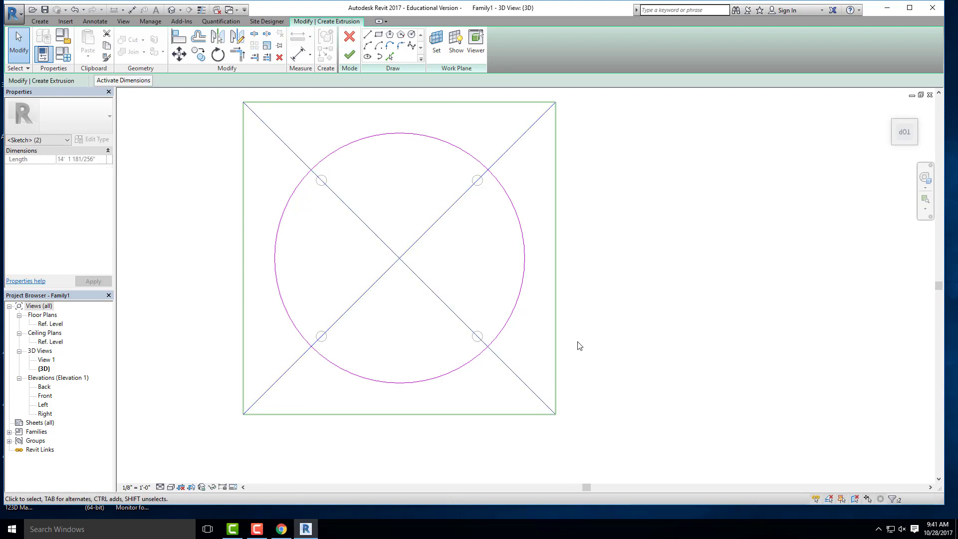
pyautogui.press('Delete')
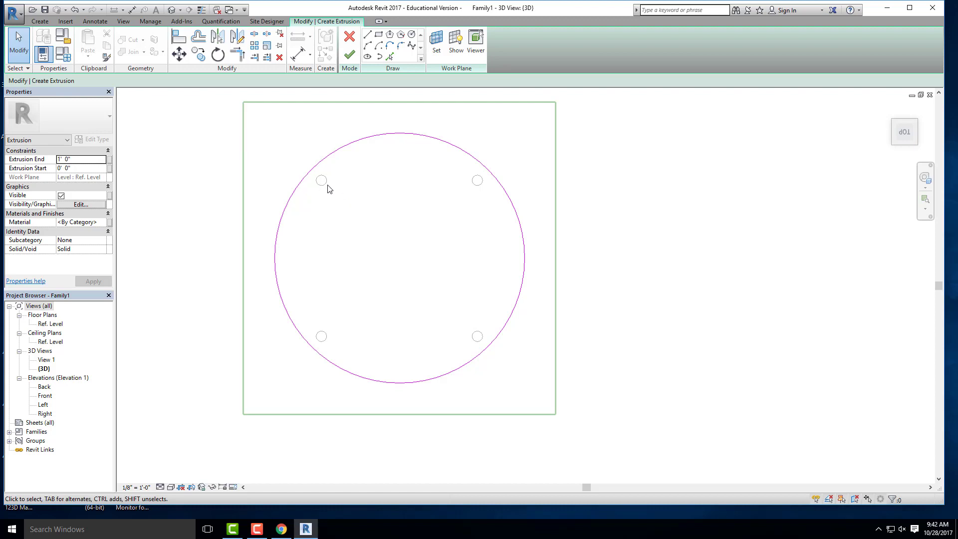
# Set the extrusion start to 2' 6" and the extrusion end to 2' 8", and finish the large circle as a solid extrusion.
pyautogui.click(78, 169)
pyautogui.write('2 6')
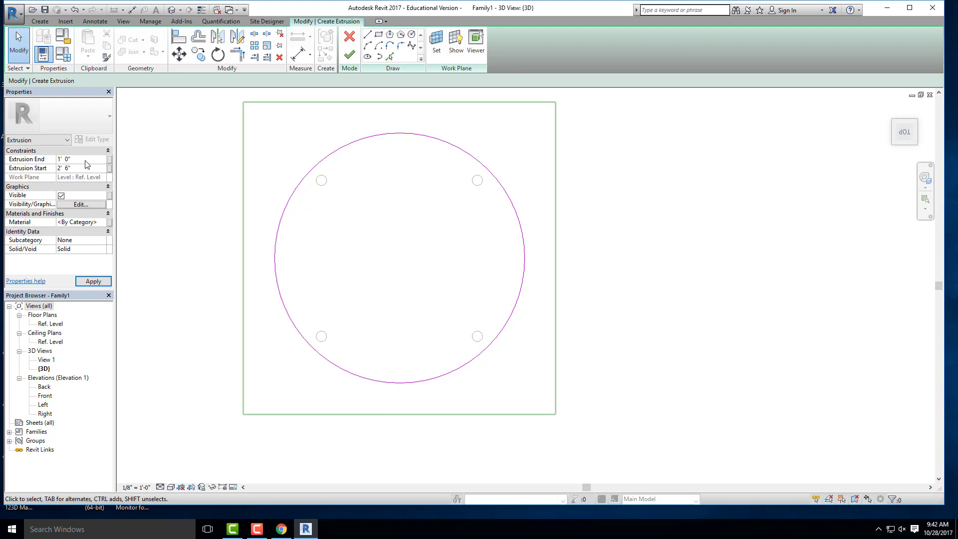
pyautogui.click(85, 161)
pyautogui.write('2')
pyautogui.click(349, 54)
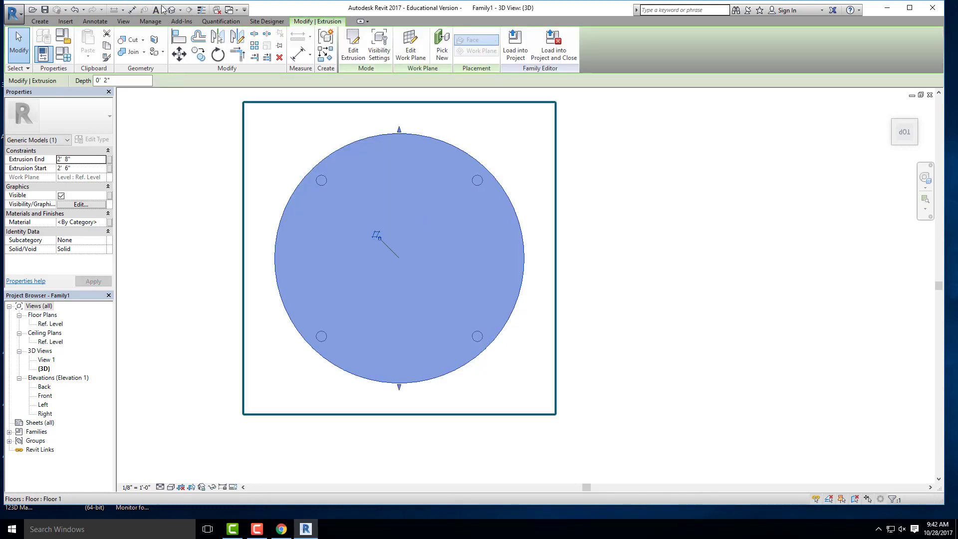
pyautogui.click(228, 158)
# Examine the round top on its four legs in 3D from several angles and distances.
pyautogui.moveTo(266, 199); pyautogui.dragTo(299, 151, button='middle')
pyautogui.keyDown('shift'); pyautogui.moveTo(291, 238); pyautogui.dragTo(372, 298, button='middle'); pyautogui.keyUp('shift')
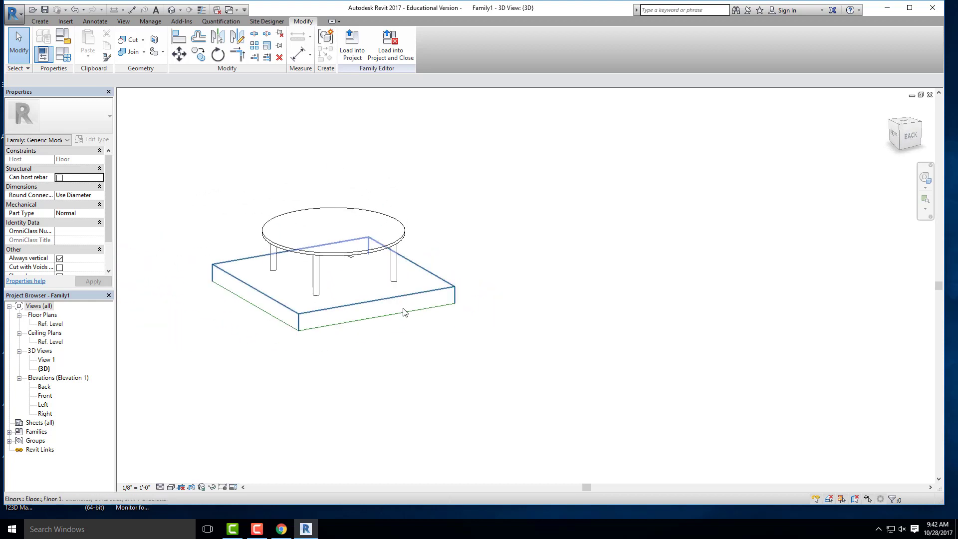
pyautogui.keyDown('shift'); pyautogui.moveTo(297, 314); pyautogui.dragTo(315, 354, button='middle'); pyautogui.keyUp('shift')
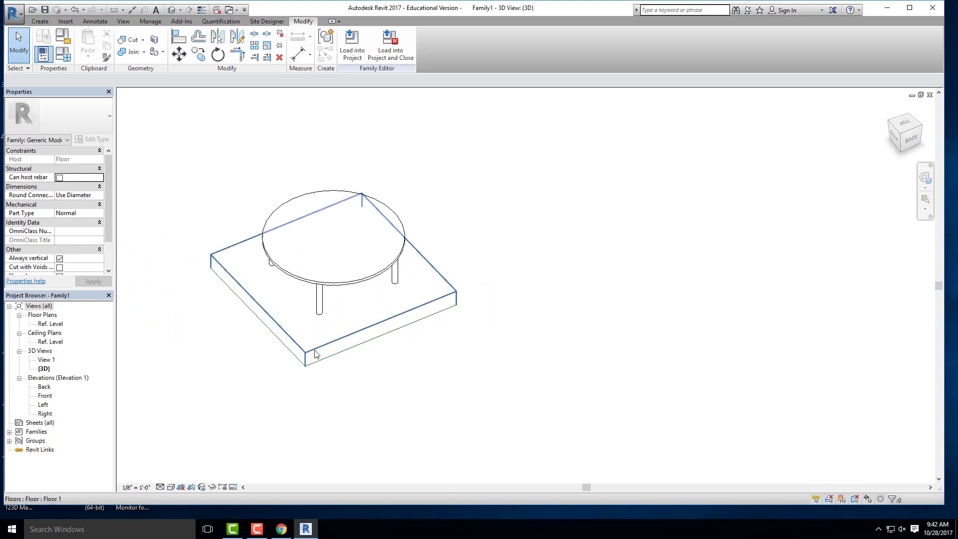
pyautogui.scroll(3, 300, 284)
pyautogui.click(270, 160)
pyautogui.click(231, 140)
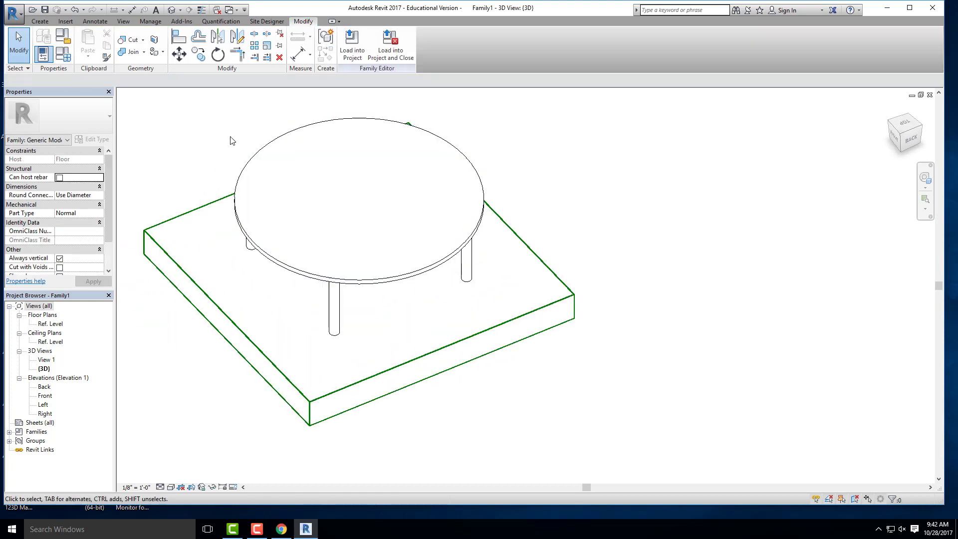
pyautogui.keyDown('shift'); pyautogui.moveTo(231, 140); pyautogui.dragTo(265, 165, button='middle'); pyautogui.keyUp('shift')
pyautogui.keyDown('shift'); pyautogui.moveTo(382, 365); pyautogui.dragTo(322, 215, button='middle'); pyautogui.keyUp('shift')
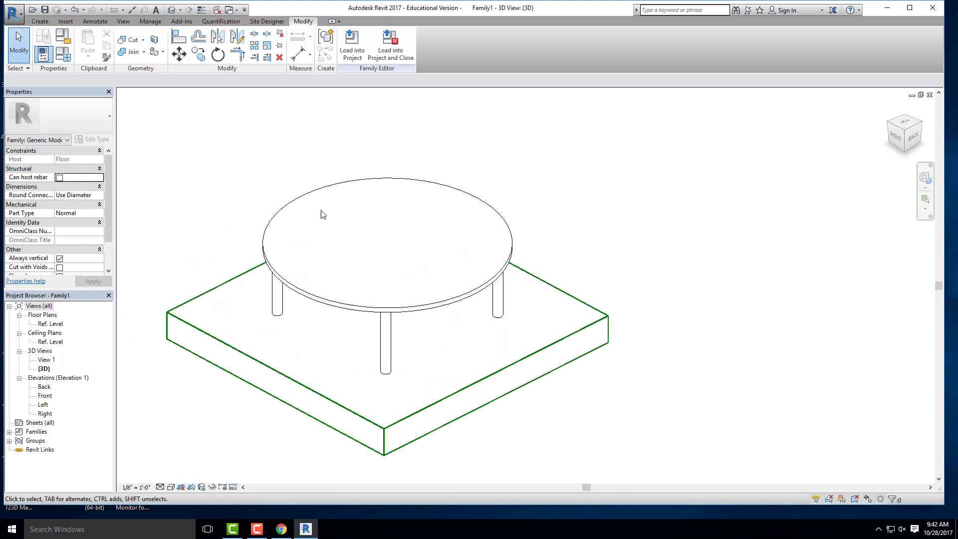
pyautogui.scroll(1, 322, 214)
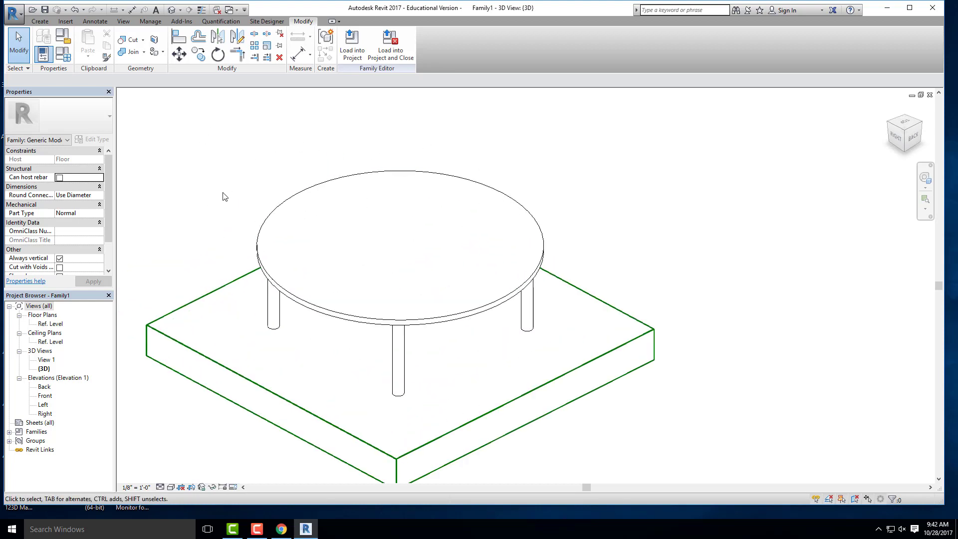
pyautogui.moveTo(222, 178); pyautogui.dragTo(175, 187, button='middle')
pyautogui.moveTo(225, 256); pyautogui.dragTo(255, 157, button='middle')
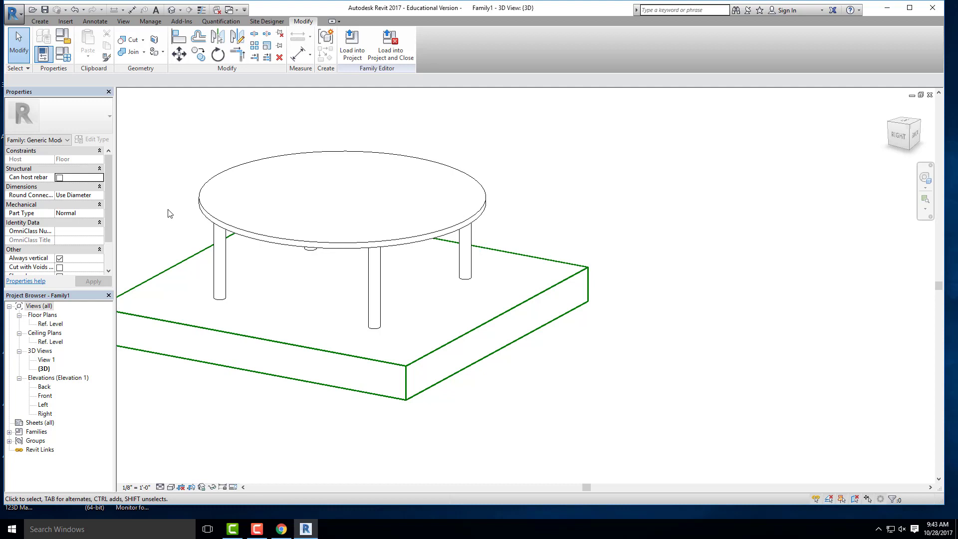
pyautogui.keyDown('shift'); pyautogui.moveTo(376, 295); pyautogui.dragTo(345, 249, button='middle'); pyautogui.keyUp('shift')
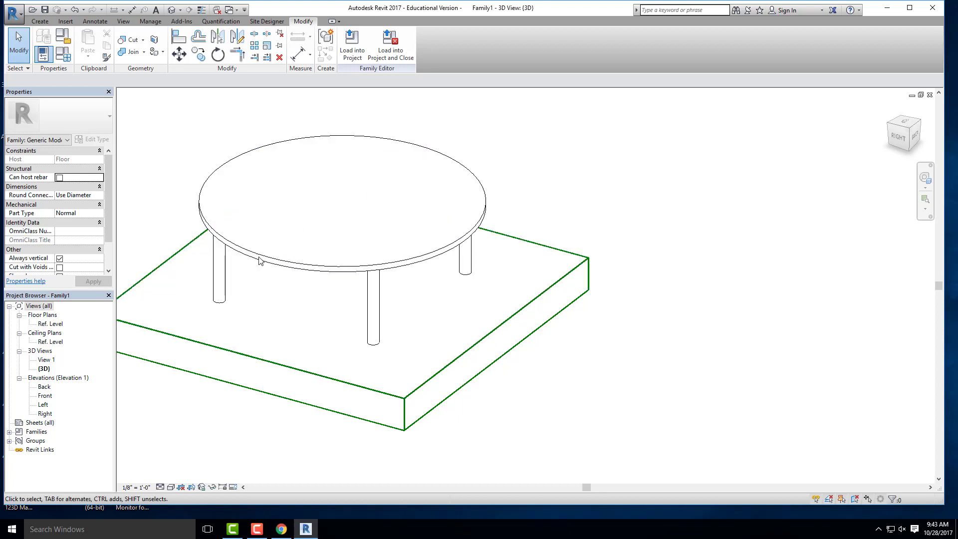
pyautogui.scroll(2, 244, 271)
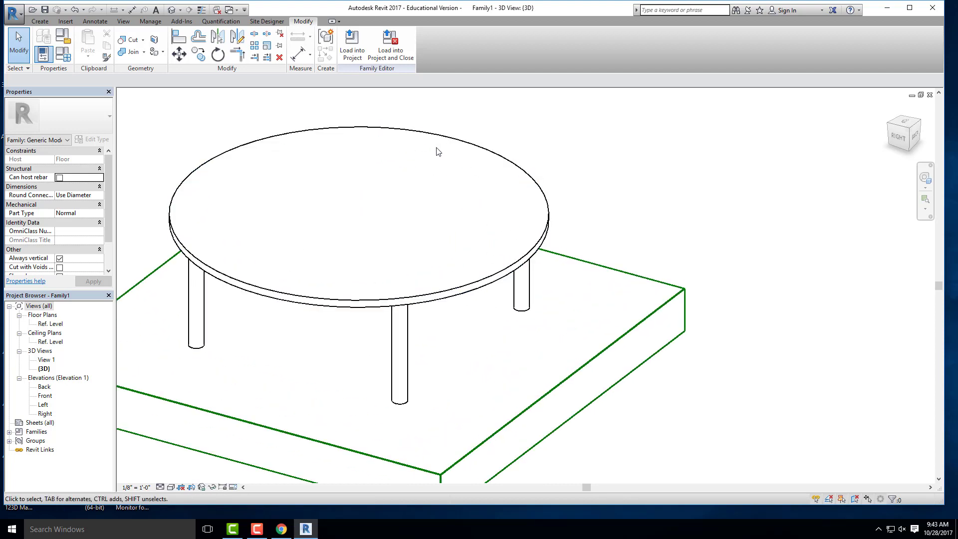
pyautogui.scroll(-1, 338, 252)
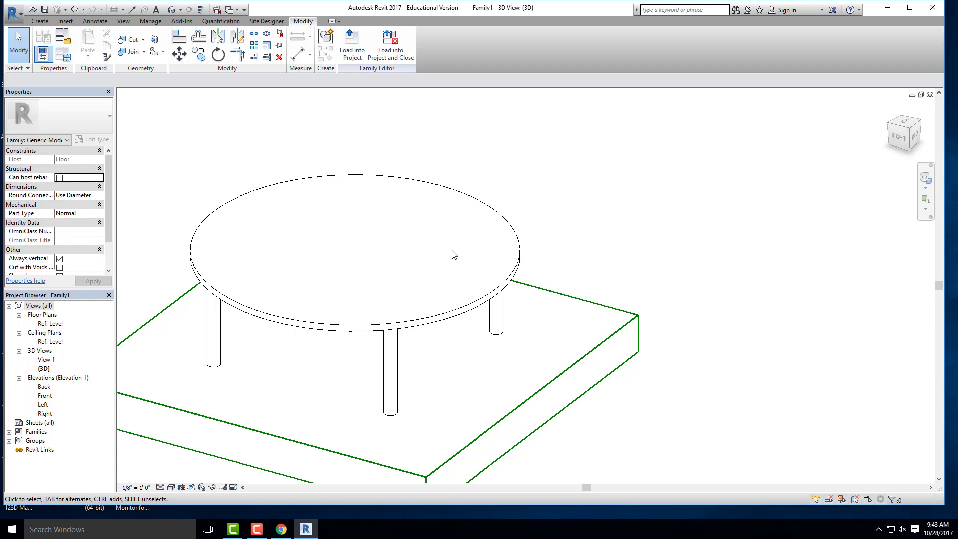
pyautogui.scroll(-3, 353, 241)
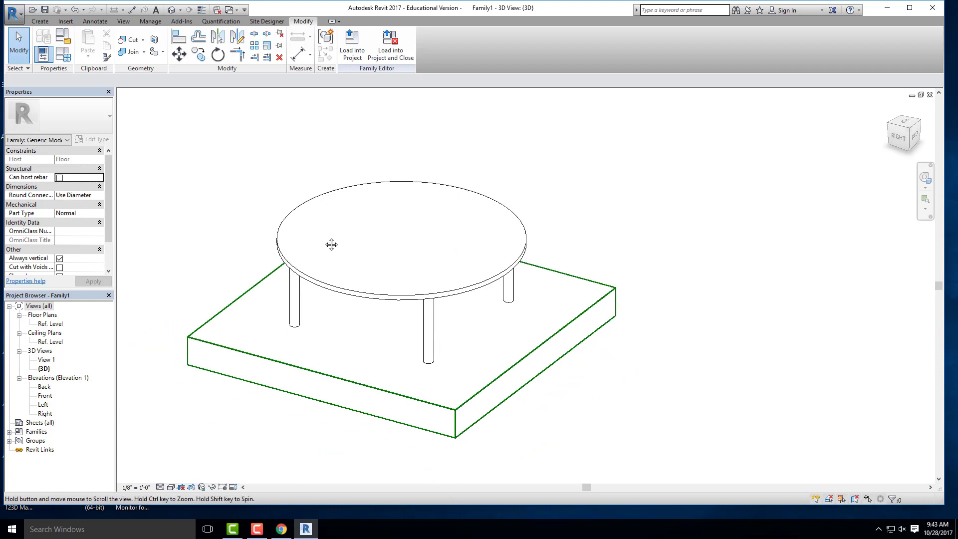
pyautogui.scroll(1, 350, 222)
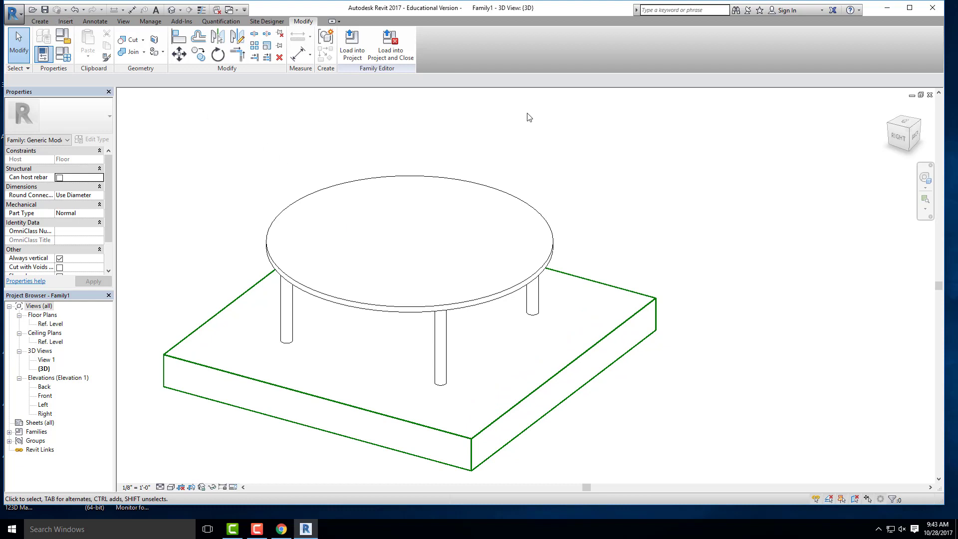
# Open the work plane settings for specifying a new work plane.
pyautogui.click(16, 31)
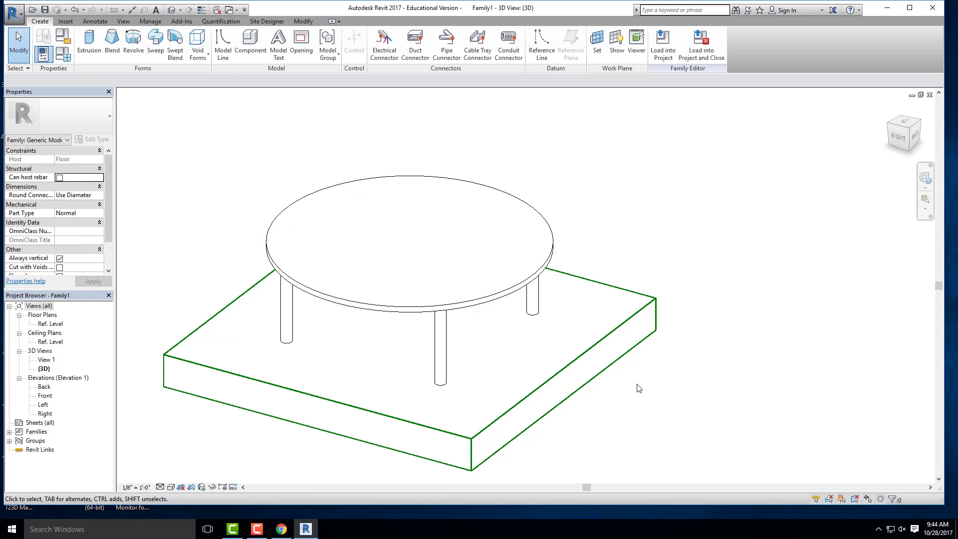
pyautogui.click(599, 43)
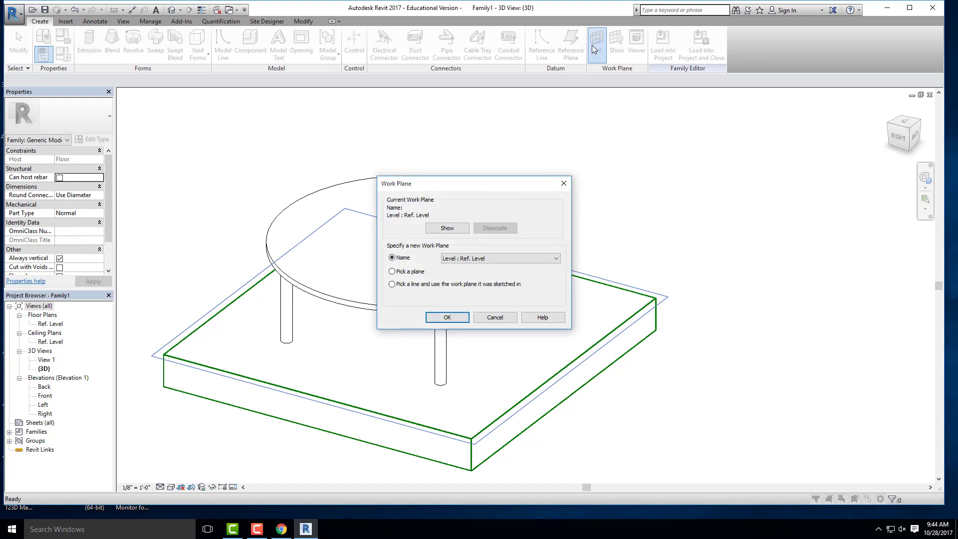
# Set the work plane with the Pick a plane option, using the face of the round tabletop.
pyautogui.click(392, 258)
pyautogui.click(491, 258)
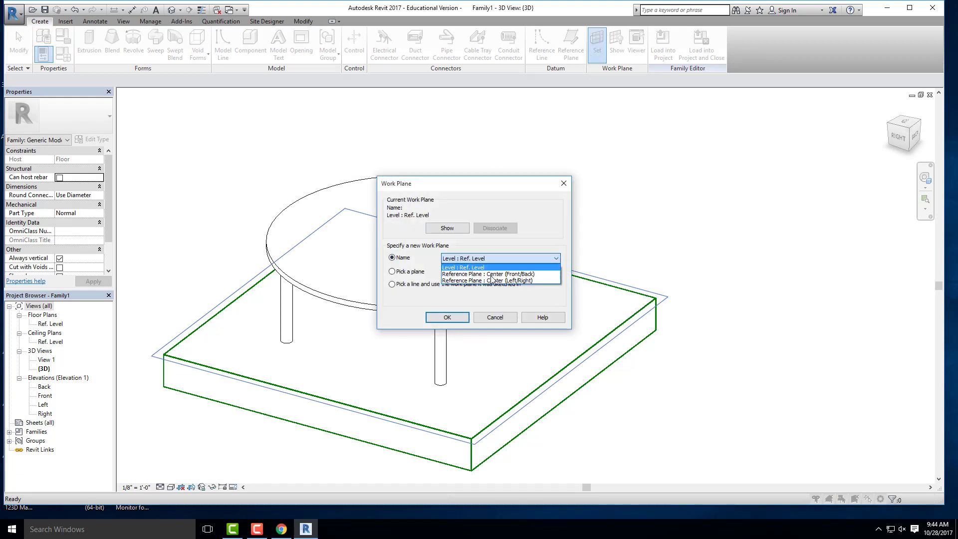
pyautogui.click(428, 261)
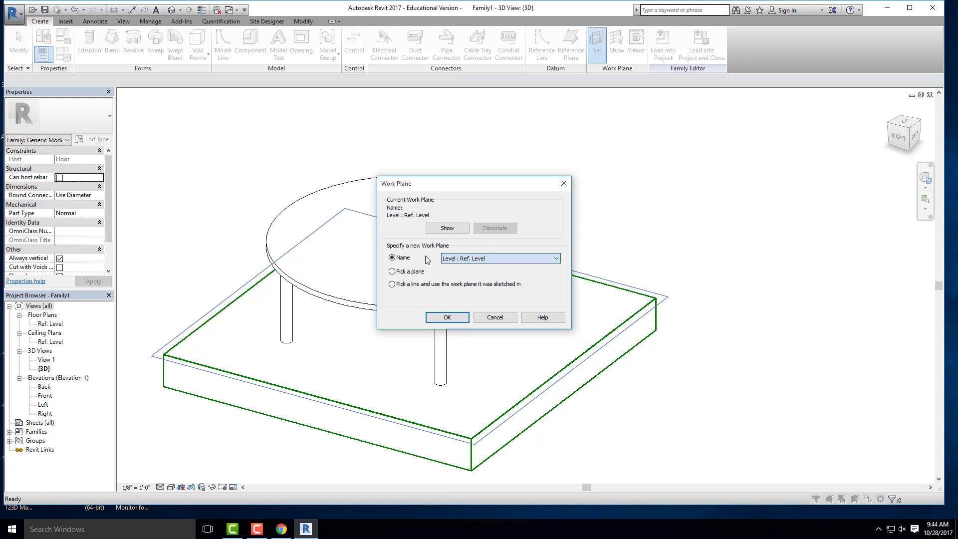
pyautogui.click(393, 272)
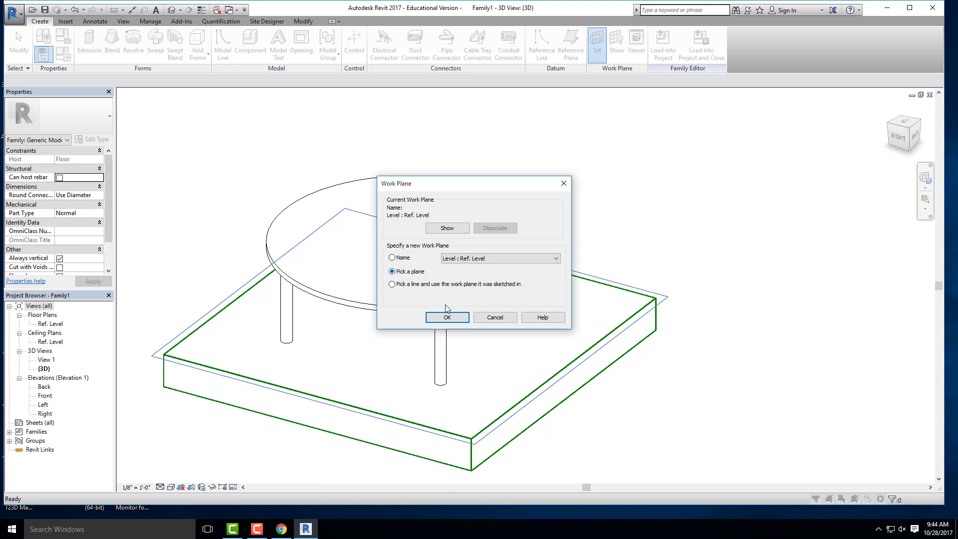
pyautogui.click(448, 317)
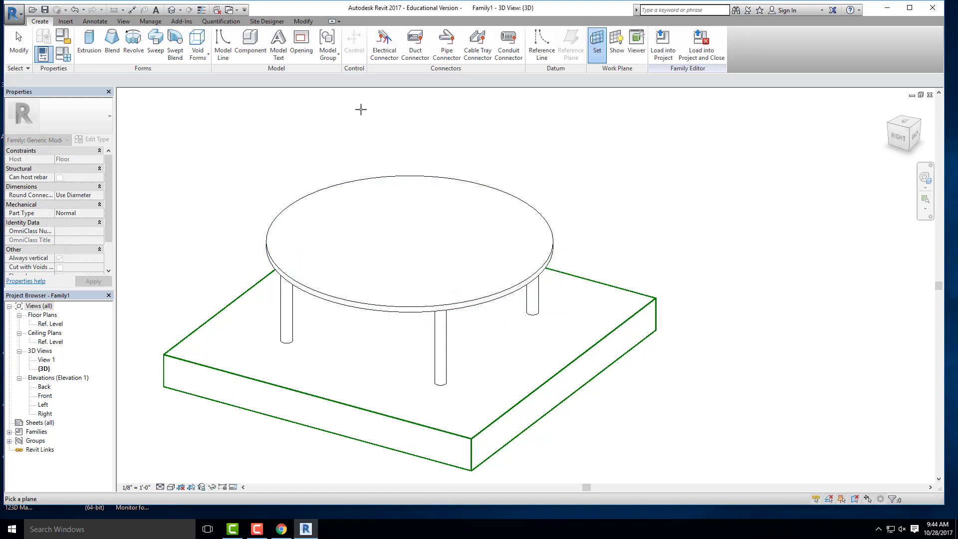
pyautogui.scroll(1, 493, 305)
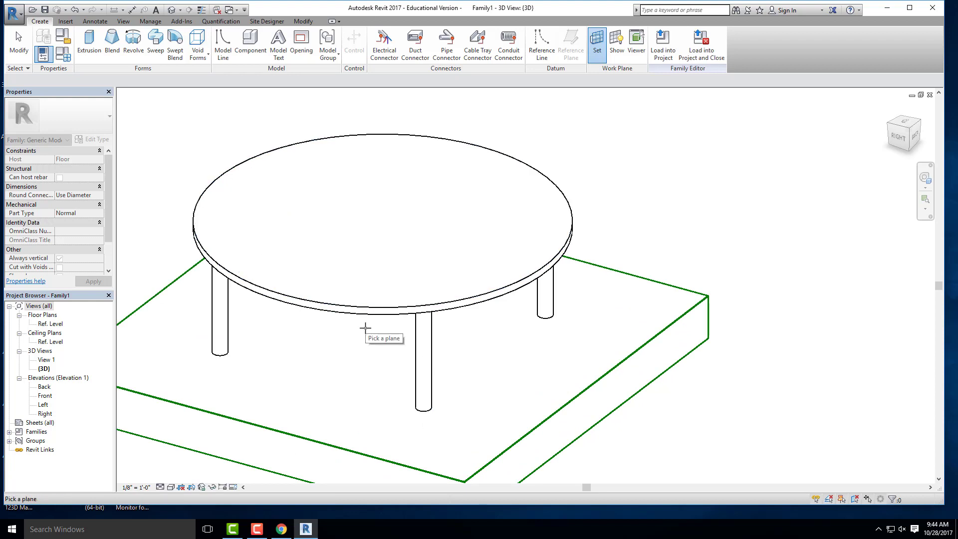
pyautogui.click(365, 314)
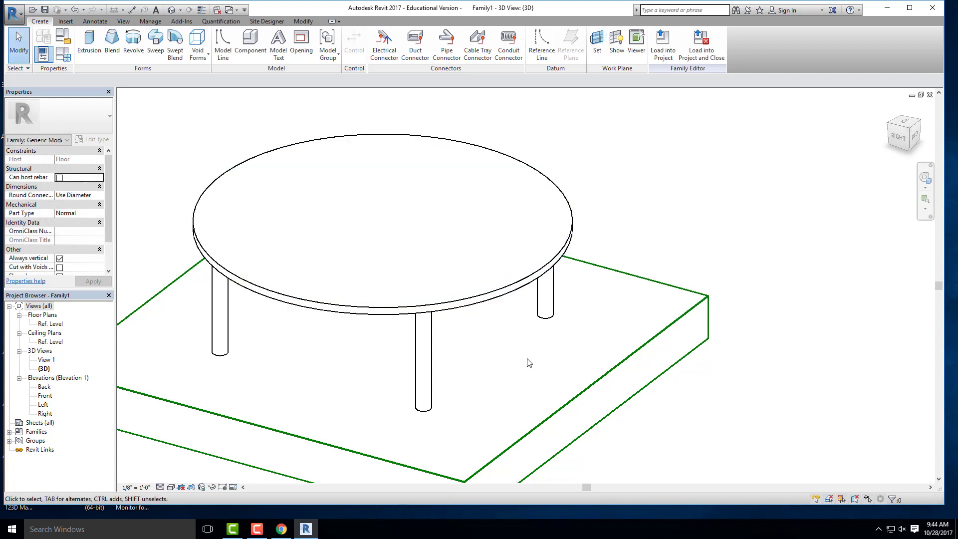
# Try a new extrusion by sketching a small circle on the tabletop plane, and delete the circle.
pyautogui.scroll(-3, 426, 282)
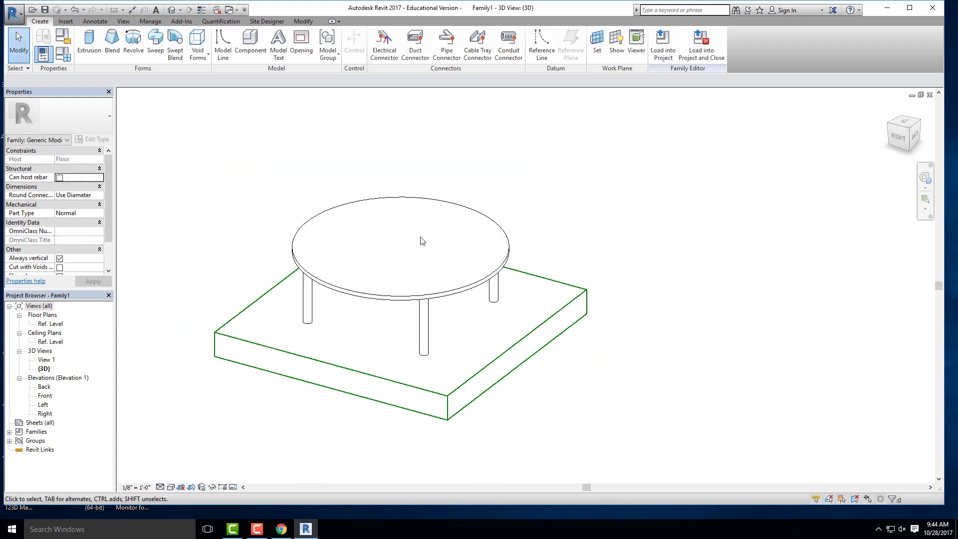
pyautogui.keyDown('shift'); pyautogui.moveTo(424, 231); pyautogui.dragTo(367, 243, button='middle'); pyautogui.keyUp('shift')
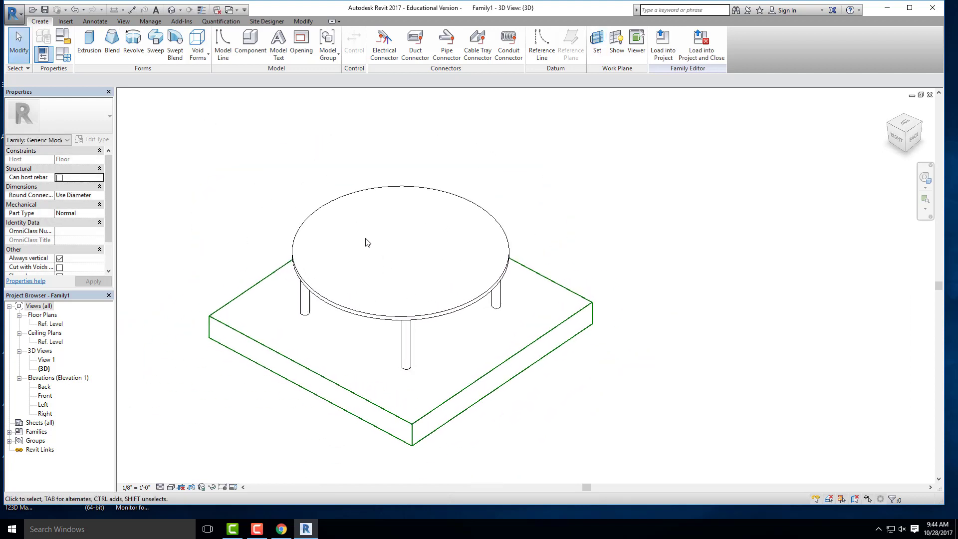
pyautogui.scroll(2, 392, 247)
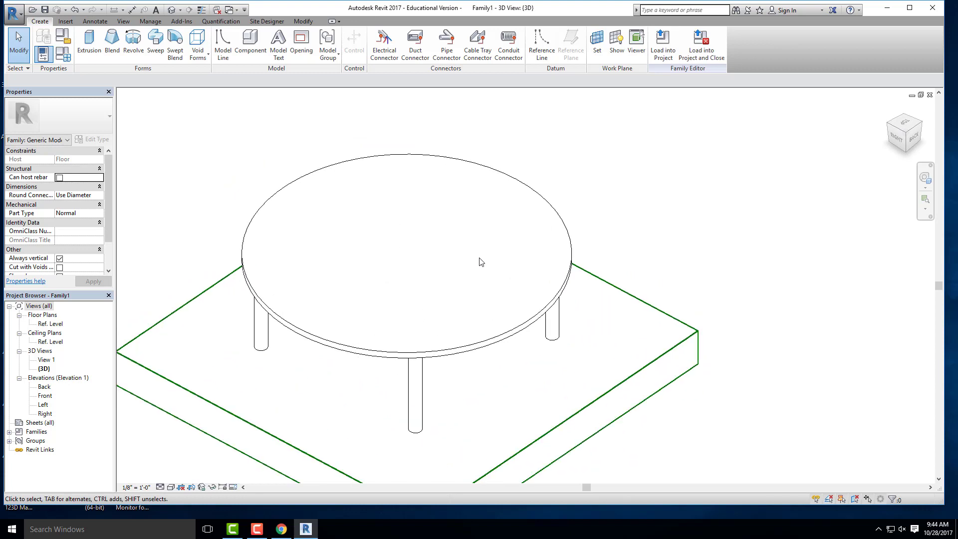
pyautogui.click(90, 42)
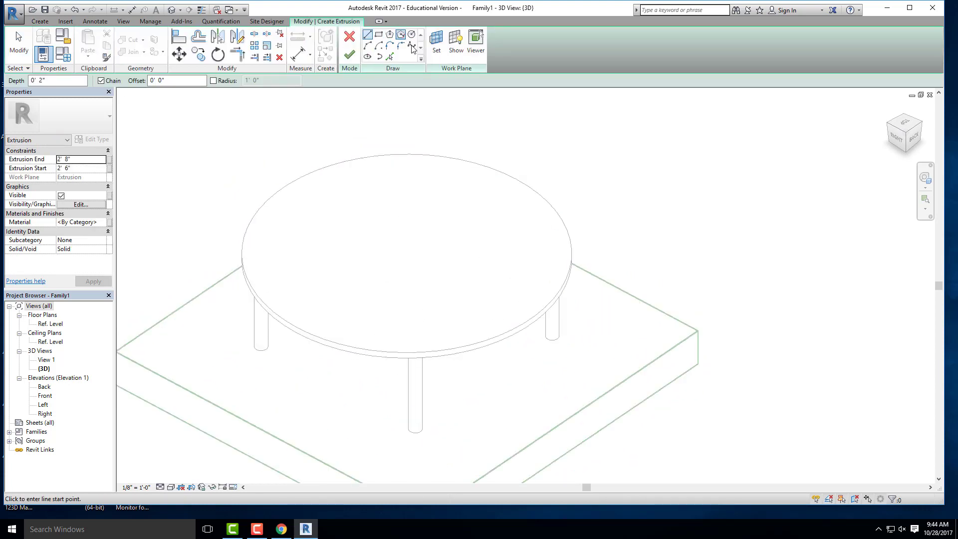
pyautogui.click(412, 34)
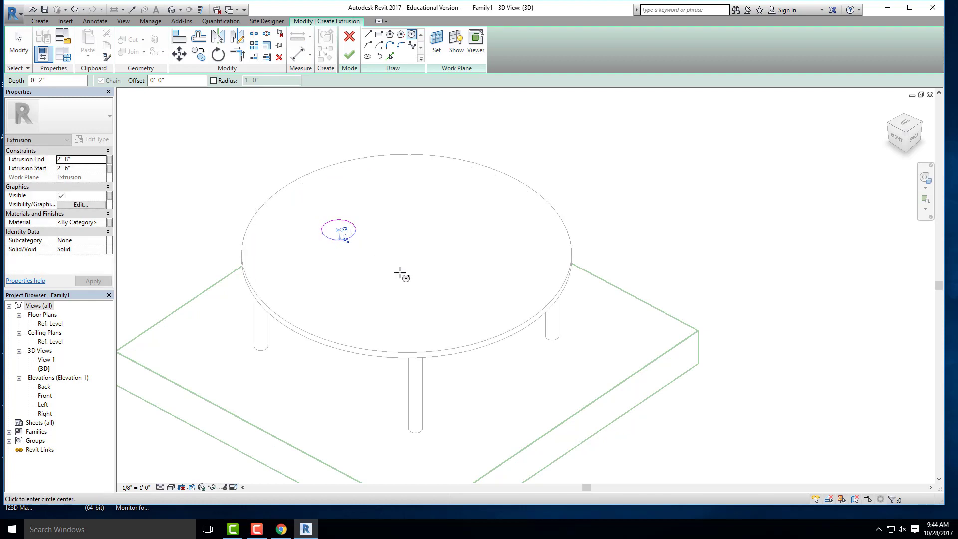
pyautogui.keyDown('shift'); pyautogui.moveTo(336, 306); pyautogui.dragTo(332, 270, button='middle'); pyautogui.keyUp('shift')
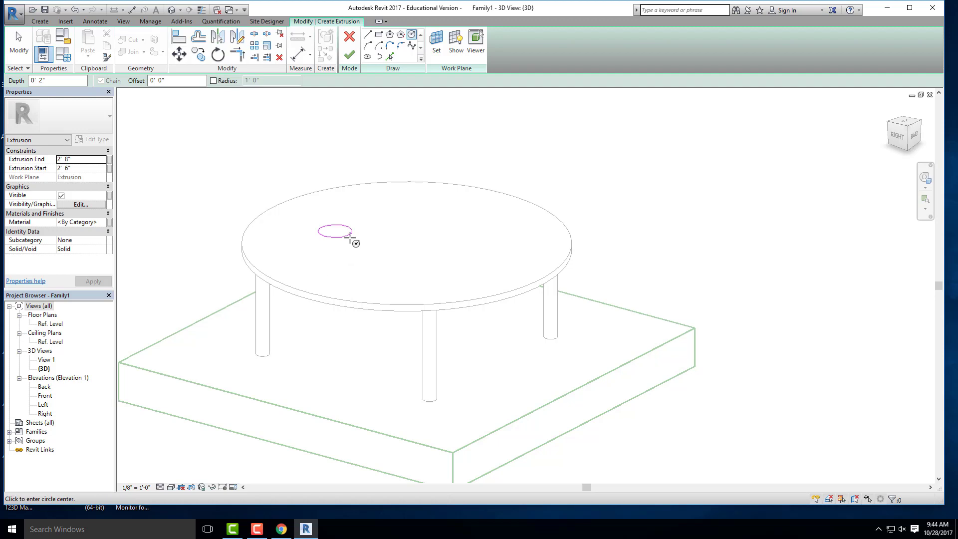
pyautogui.press('Escape')
pyautogui.click(350, 238)
pyautogui.press('Delete')
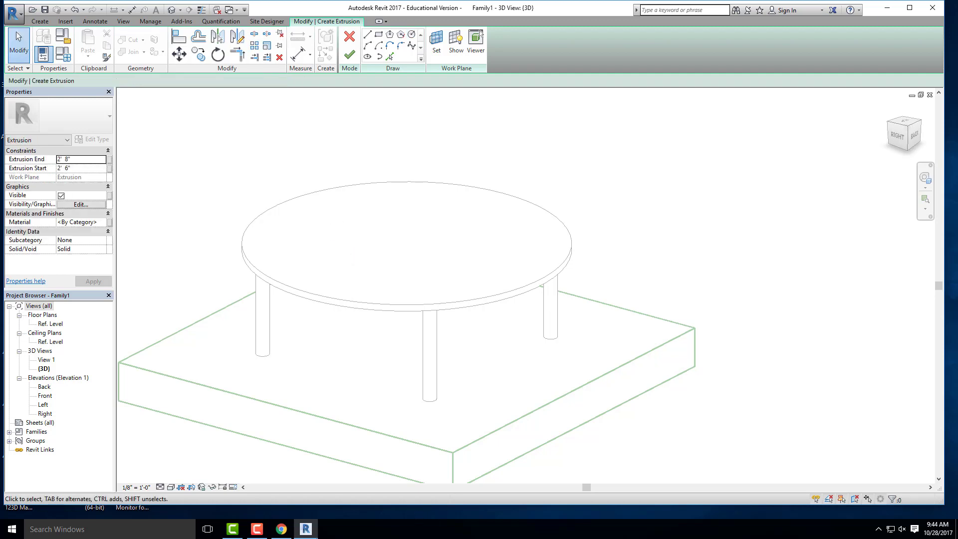
# Switch to Chrome to review the Critical Thinking Exercise 9 chair assignment, and return to Revit.
pyautogui.click(281, 529)
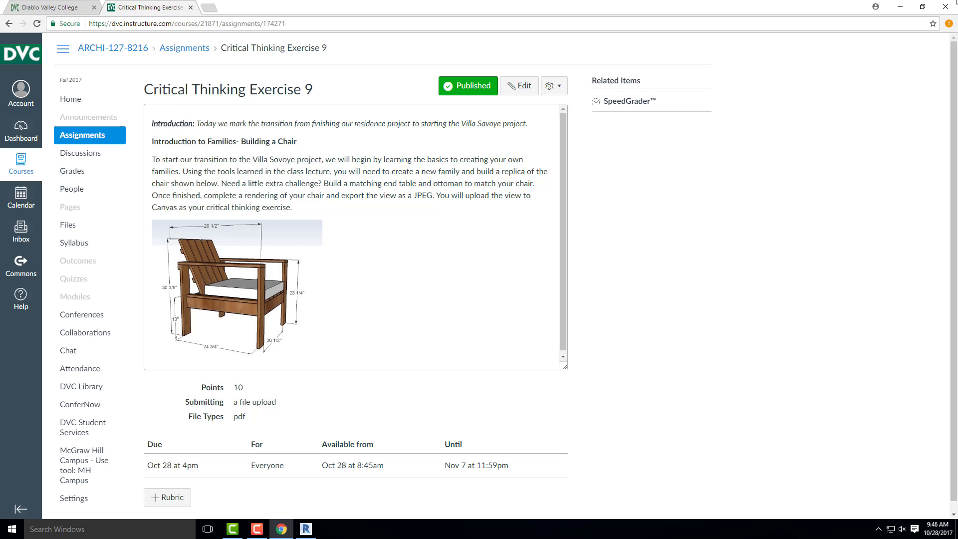
pyautogui.click(900, 11)
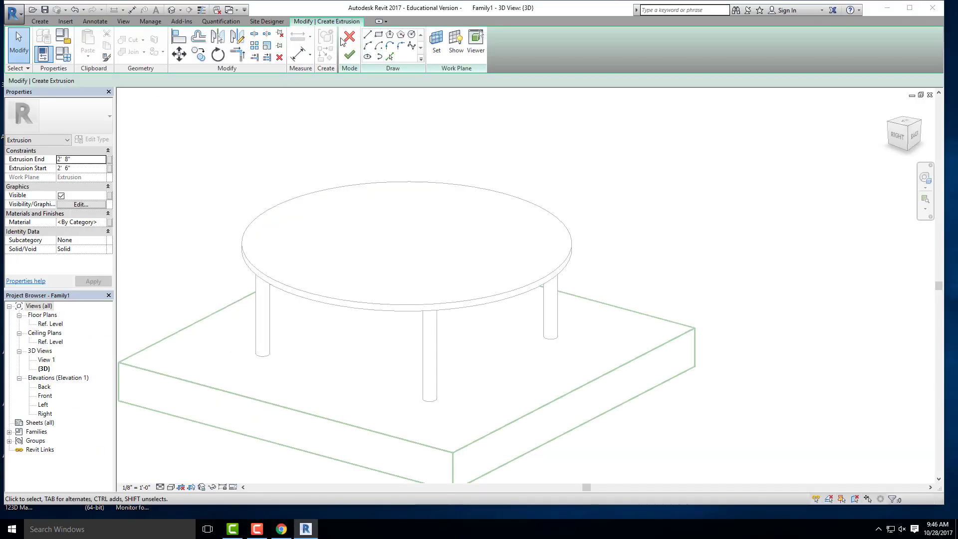
# Discard the open extrusion sketch, and delete the round tabletop and its four legs from the family.
pyautogui.click(358, 45)
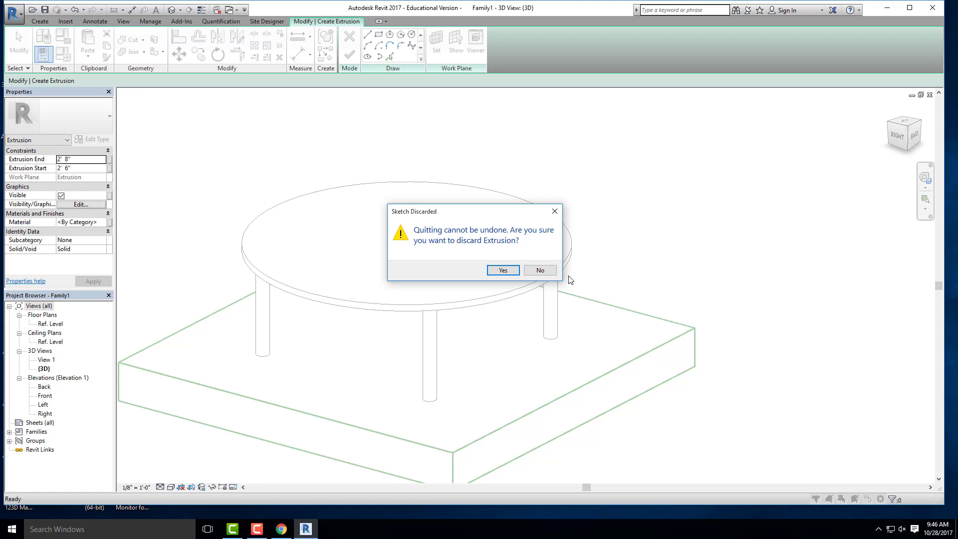
pyautogui.click(499, 272)
pyautogui.keyDown('shift'); pyautogui.moveTo(513, 322); pyautogui.dragTo(474, 344, button='middle'); pyautogui.keyUp('shift')
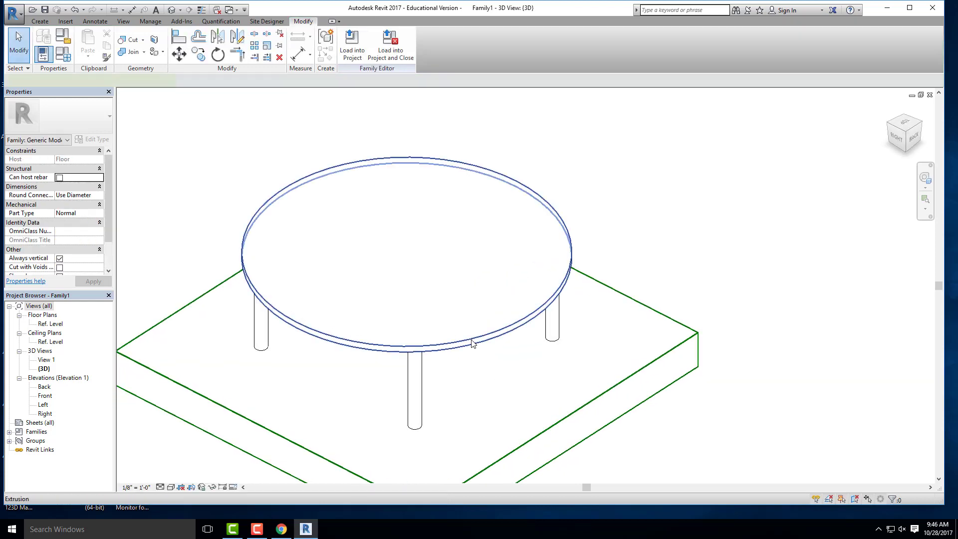
pyautogui.click(474, 345)
pyautogui.press('Delete')
pyautogui.click(417, 368)
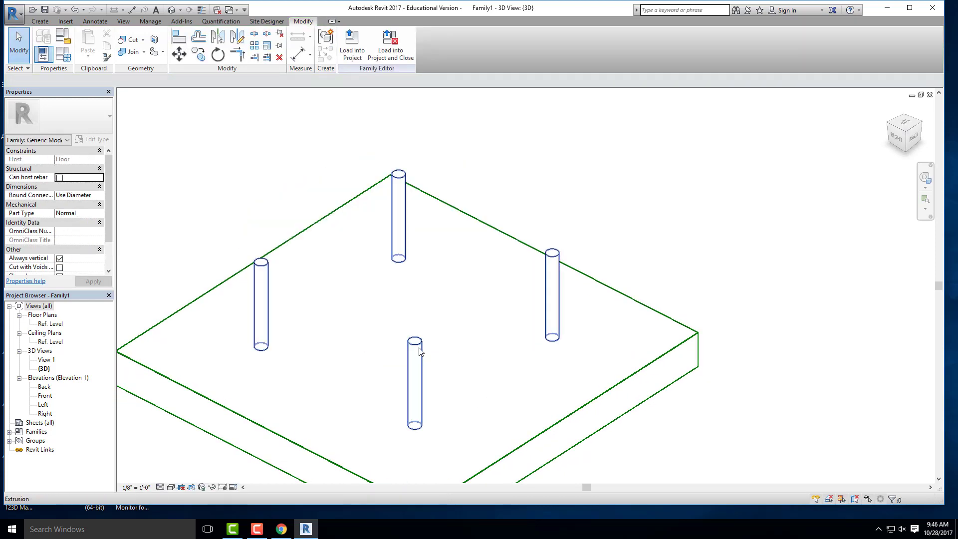
pyautogui.press('Delete')
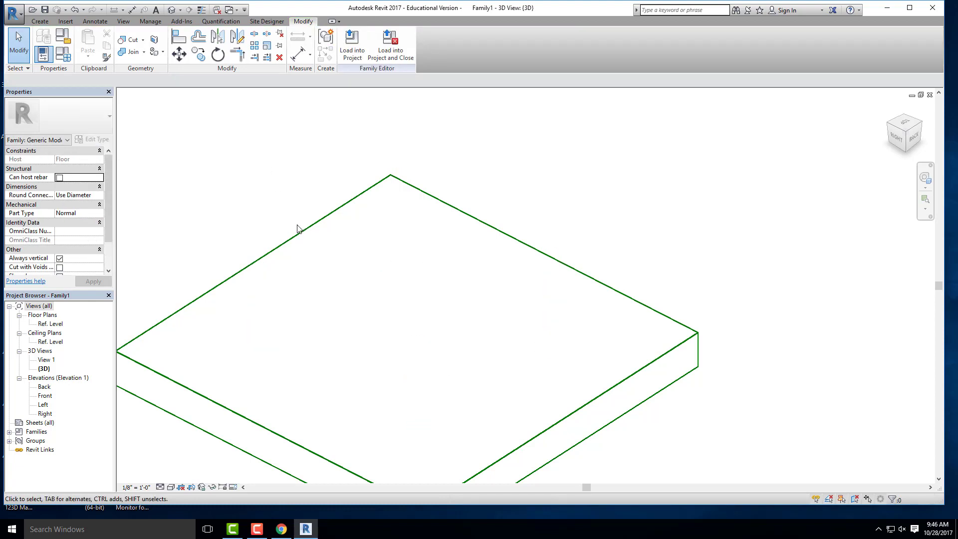
# Start a new solid Blend form in the emptied family.
pyautogui.keyDown('shift'); pyautogui.moveTo(240, 185); pyautogui.dragTo(284, 209, button='middle'); pyautogui.keyUp('shift')
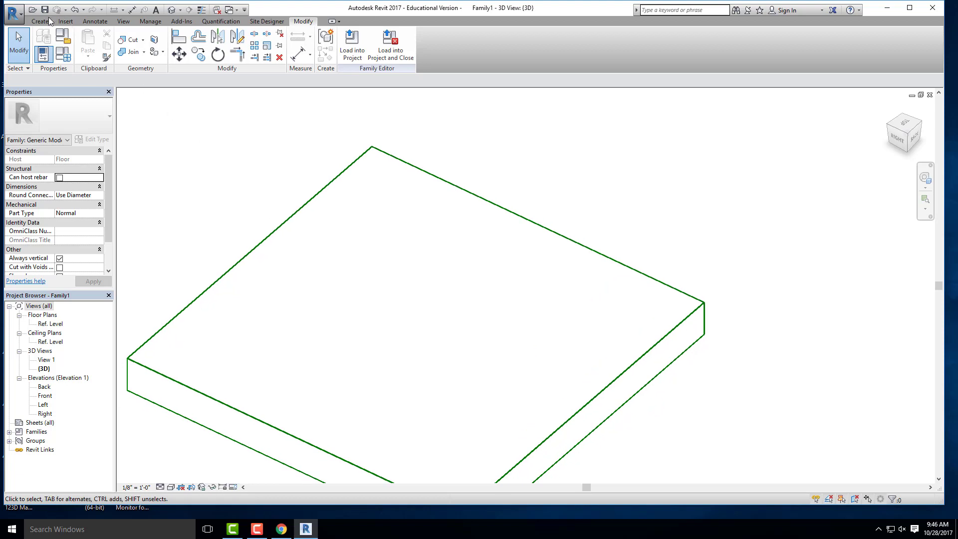
pyautogui.click(41, 21)
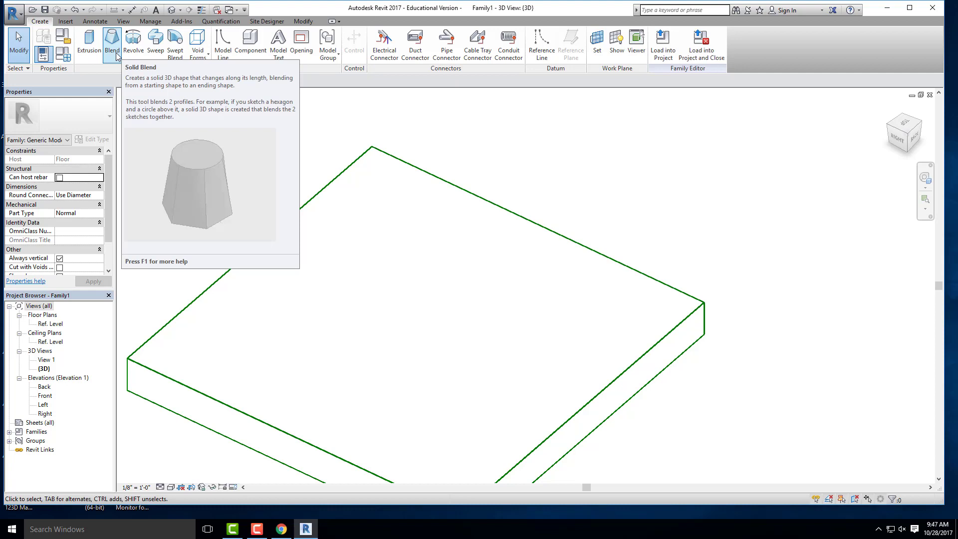
pyautogui.click(116, 47)
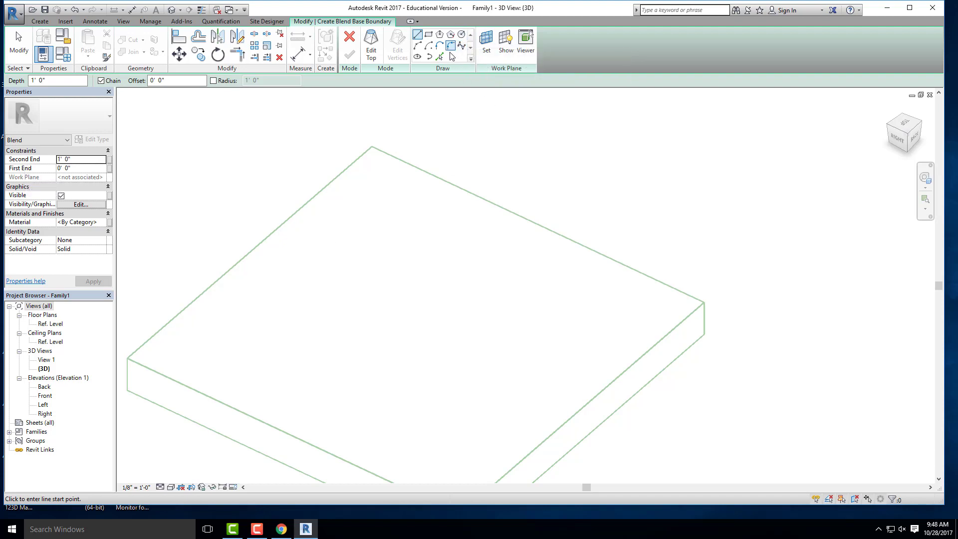
# Try a rectangular blend base boundary about 2" by 2" on the unassociated work plane, and delete it.
pyautogui.click(429, 35)
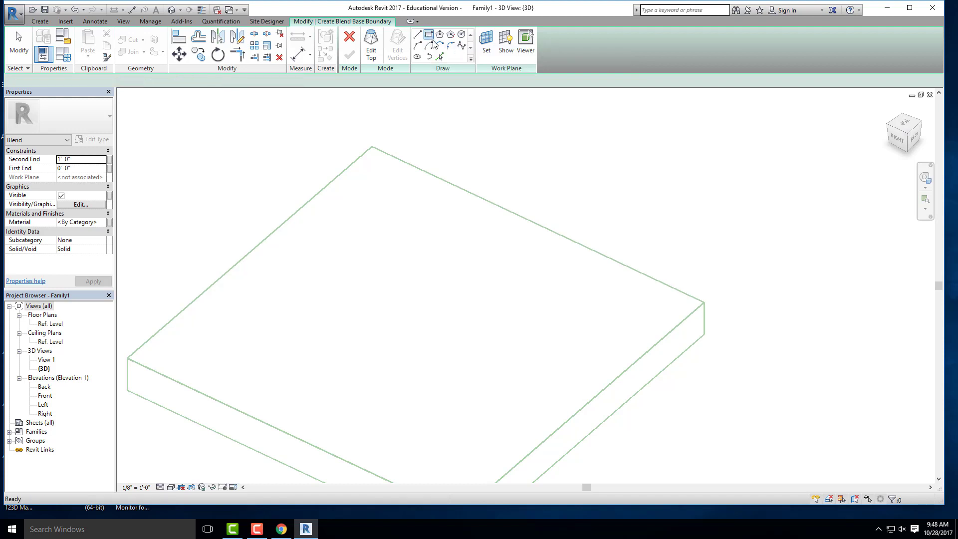
pyautogui.scroll(2, 320, 314)
pyautogui.click(284, 309)
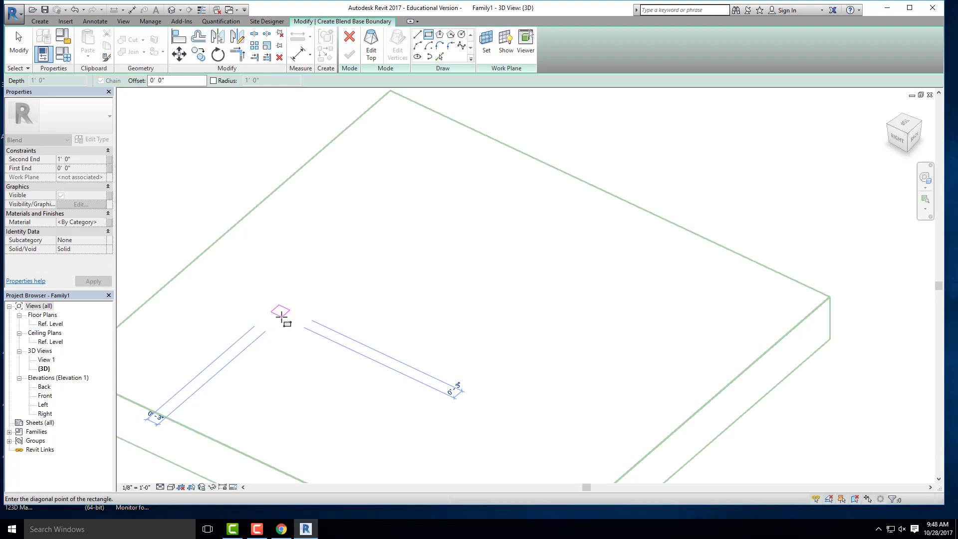
pyautogui.scroll(2, 280, 313)
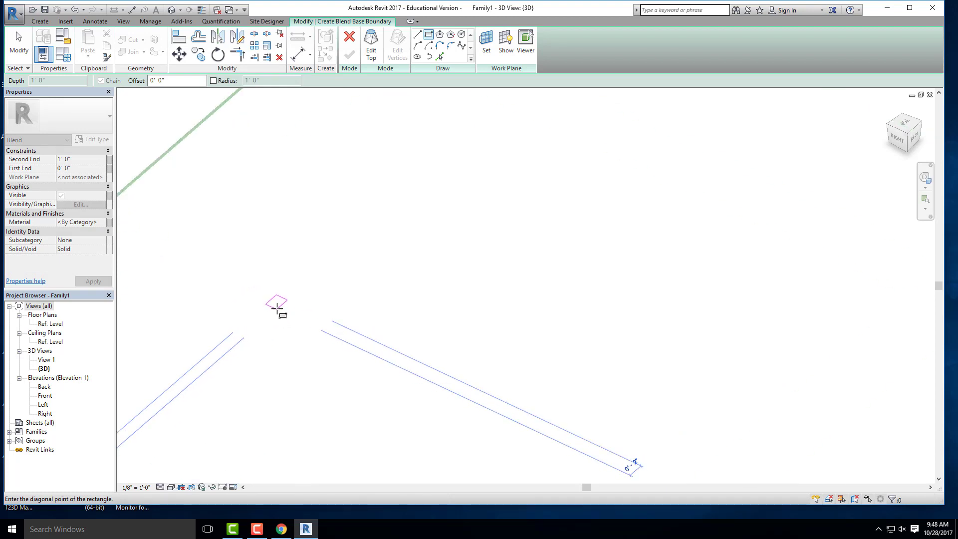
pyautogui.scroll(-2, 277, 309)
pyautogui.scroll(-1, 278, 310)
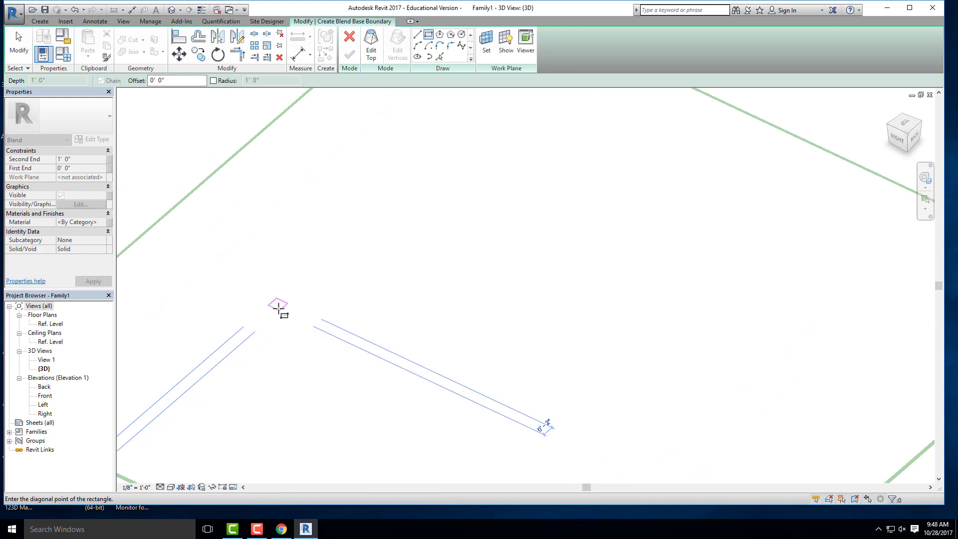
pyautogui.press('Escape')
pyautogui.scroll(-2, 359, 379)
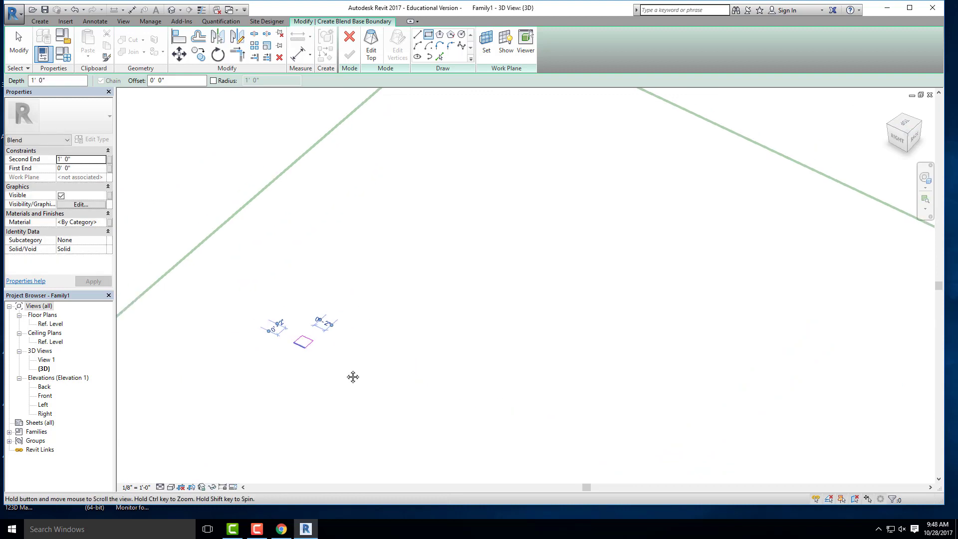
pyautogui.press('Escape')
pyautogui.scroll(-5, 323, 400)
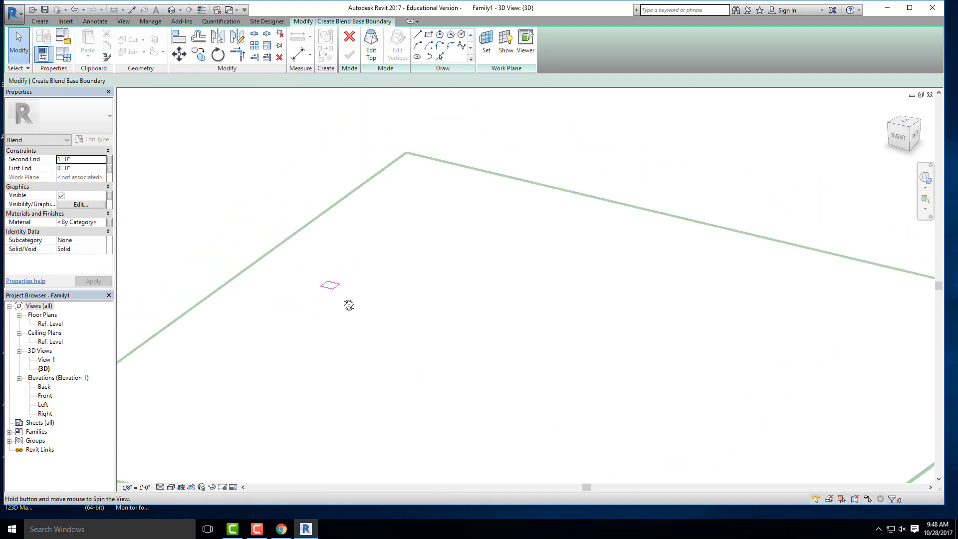
pyautogui.moveTo(408, 361)
pyautogui.keyDown('shift'); pyautogui.mouseDown(button='middle')
pyautogui.moveTo(449, 309)
pyautogui.moveTo(306, 343)
pyautogui.mouseUp(button='middle'); pyautogui.keyUp('shift')
pyautogui.moveTo(350, 339); pyautogui.dragTo(235, 215)
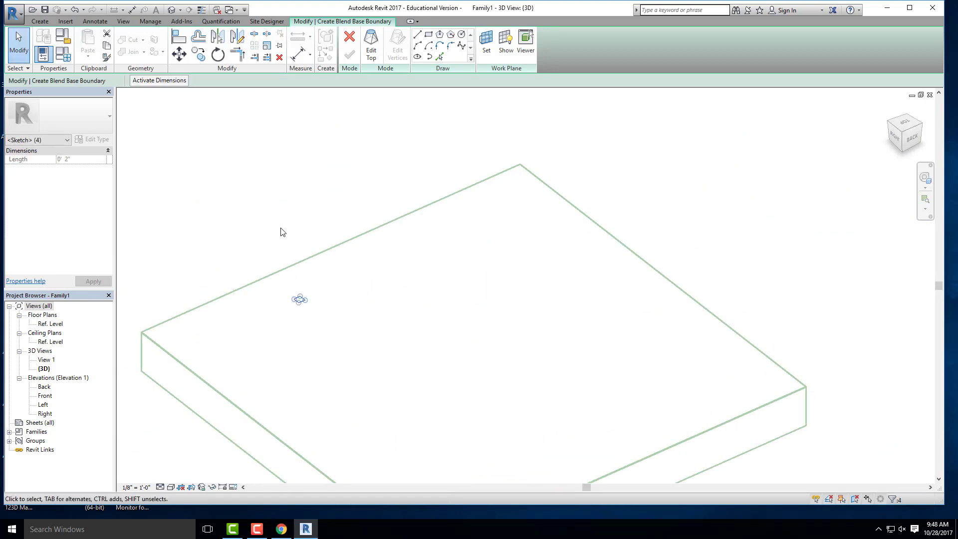
pyautogui.click(294, 231)
# Set the blend's work plane to Level : Ref. Level by name.
pyautogui.click(486, 42)
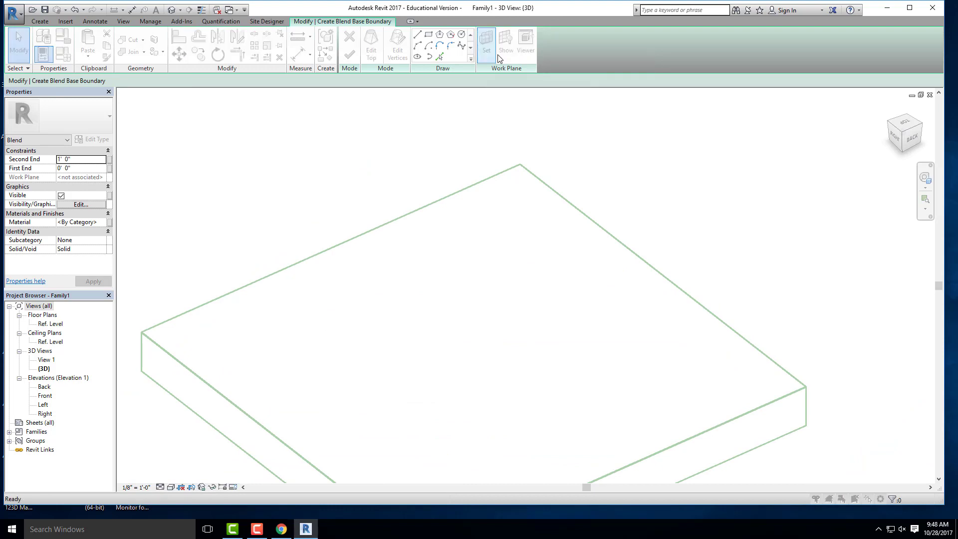
pyautogui.click(511, 258)
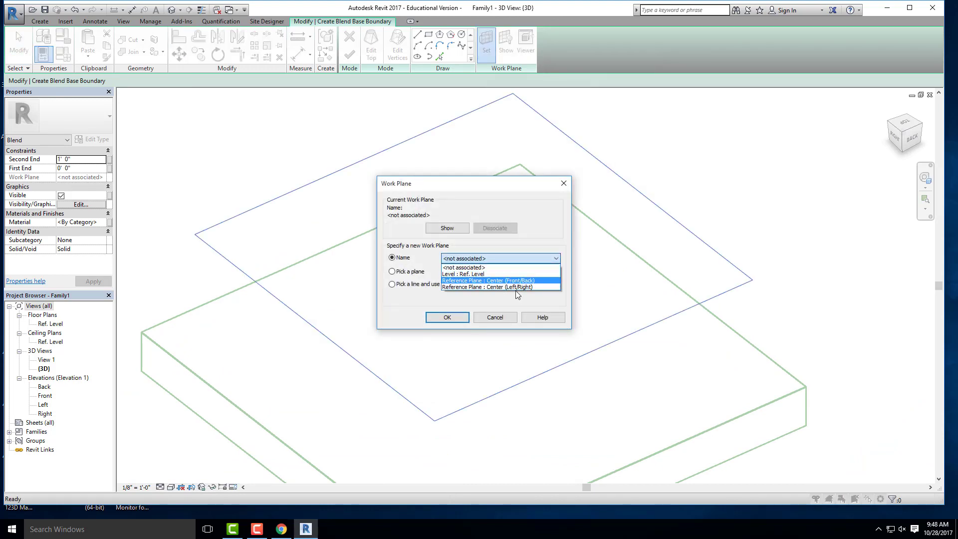
pyautogui.click(491, 274)
pyautogui.click(447, 318)
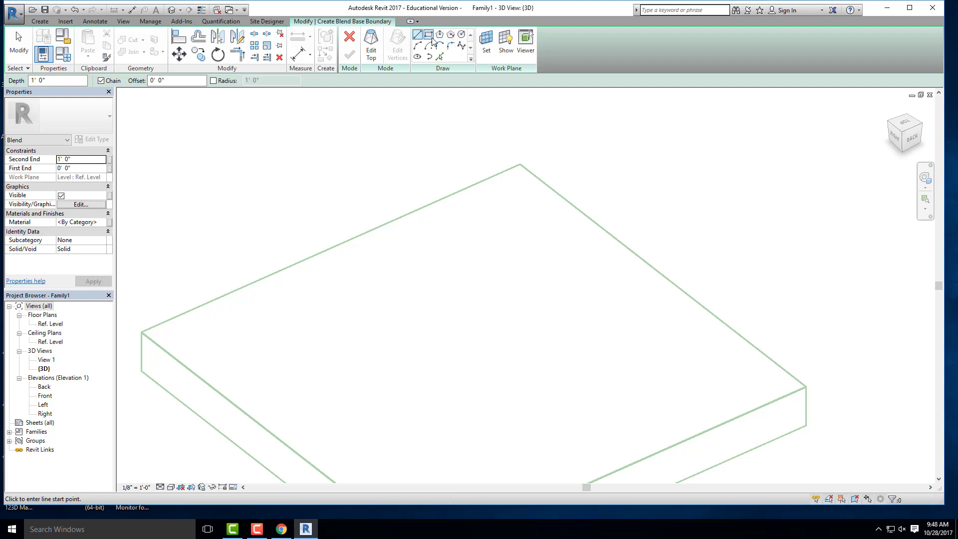
# Sketch a rectangle about 2" by 2" near one corner of the floor host as the blend's base boundary.
pyautogui.click(429, 34)
pyautogui.click(303, 329)
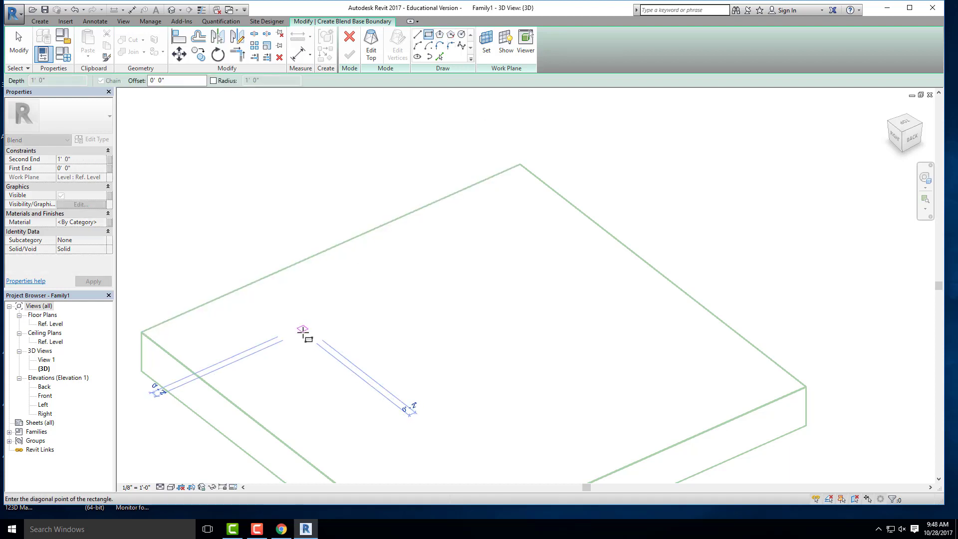
pyautogui.click(303, 332)
pyautogui.press('Escape')
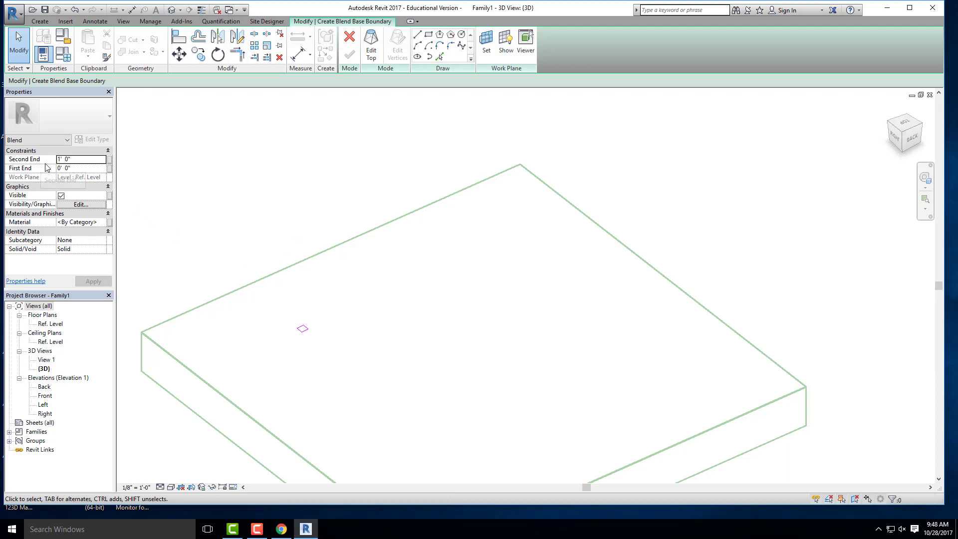
# Set the blend's second end to 2' 6" and switch to editing its top boundary.
pyautogui.click(83, 159)
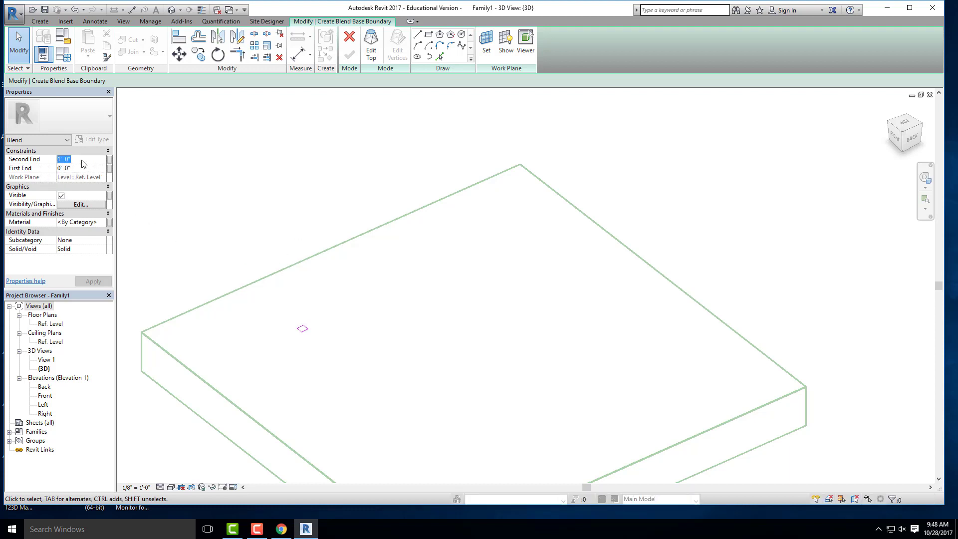
pyautogui.write('2 6')
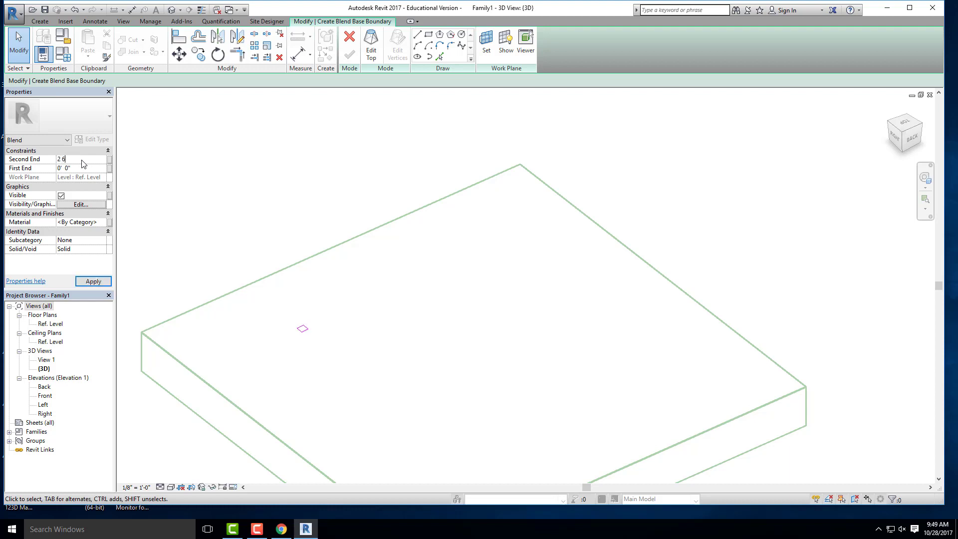
pyautogui.click(371, 42)
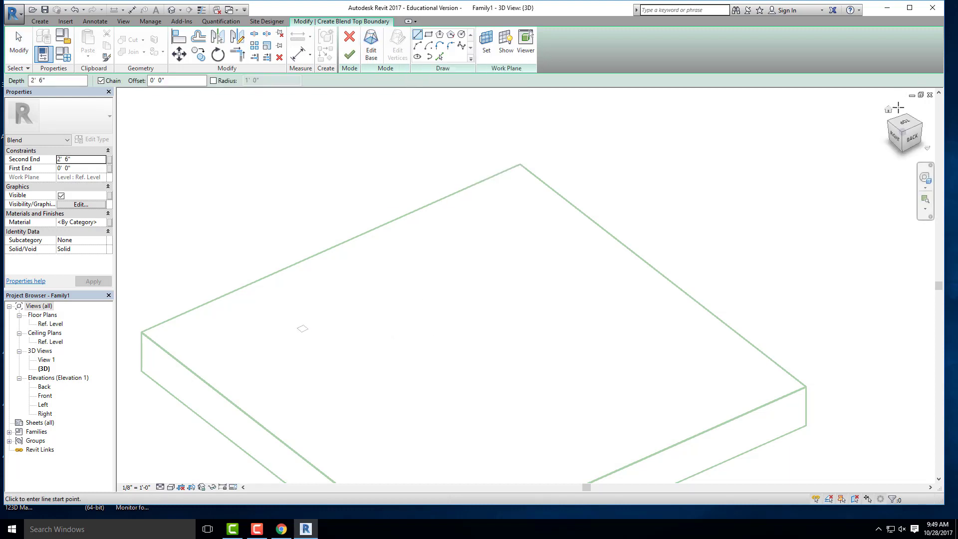
pyautogui.click(905, 125)
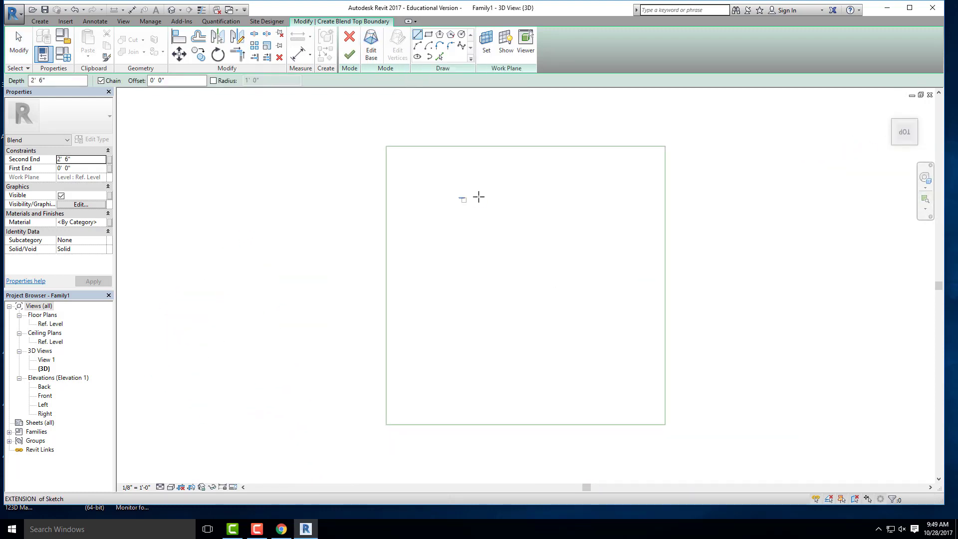
pyautogui.scroll(5, 439, 214)
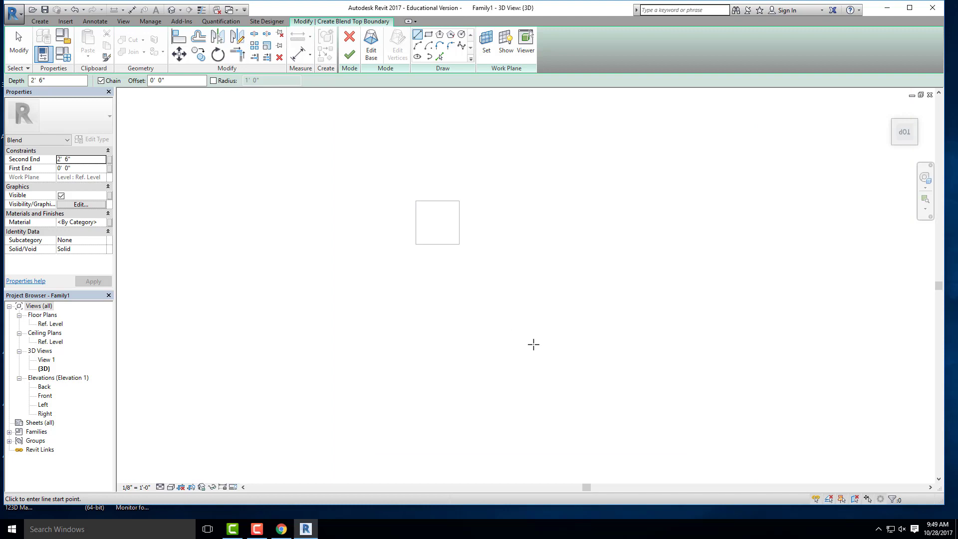
pyautogui.keyDown('shift'); pyautogui.moveTo(396, 344); pyautogui.dragTo(414, 242, button='middle'); pyautogui.keyUp('shift')
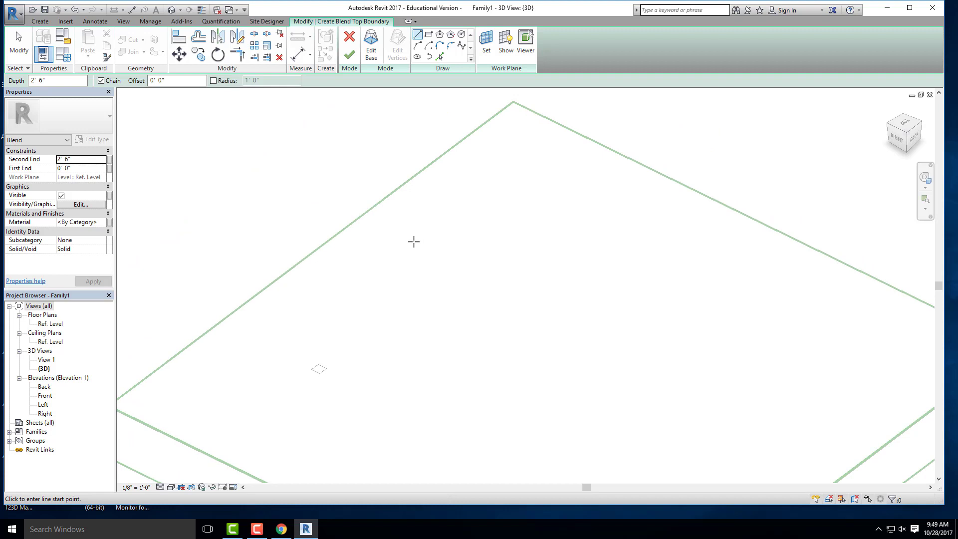
pyautogui.click(902, 124)
pyautogui.scroll(5, 434, 269)
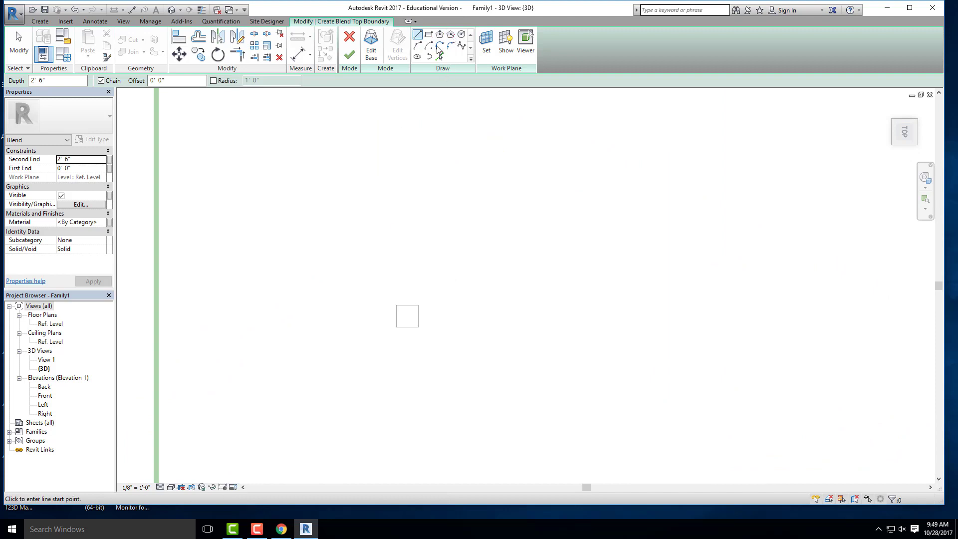
pyautogui.click(429, 34)
pyautogui.scroll(1, 379, 312)
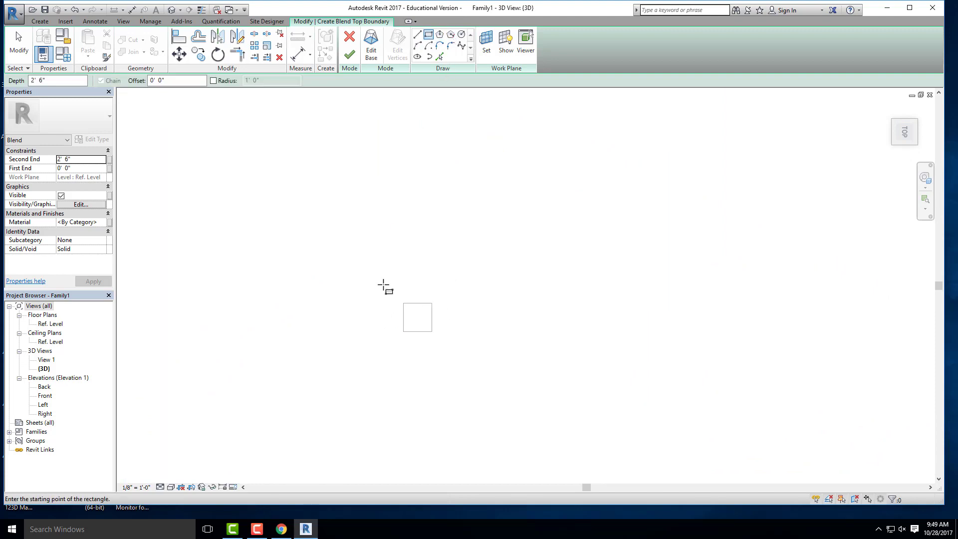
pyautogui.click(387, 284)
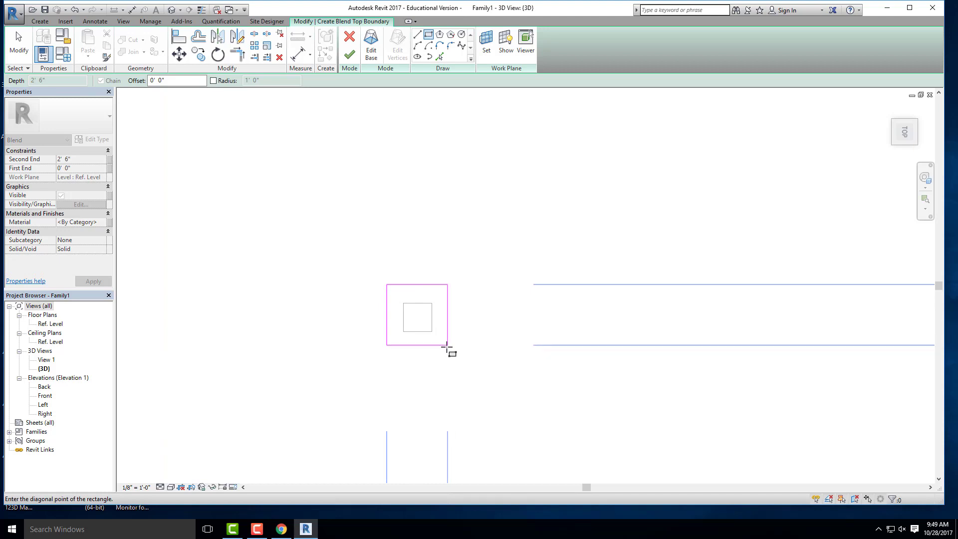
pyautogui.press('Escape')
pyautogui.press('Escape')
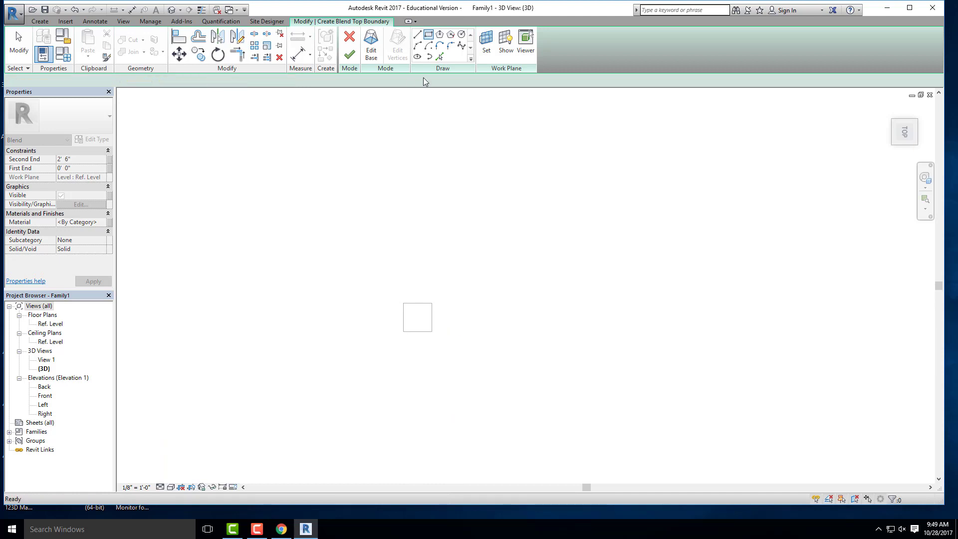
# Create the blend's top boundary with Pick Lines, offsetting all four base edges outward by 2".
pyautogui.click(440, 57)
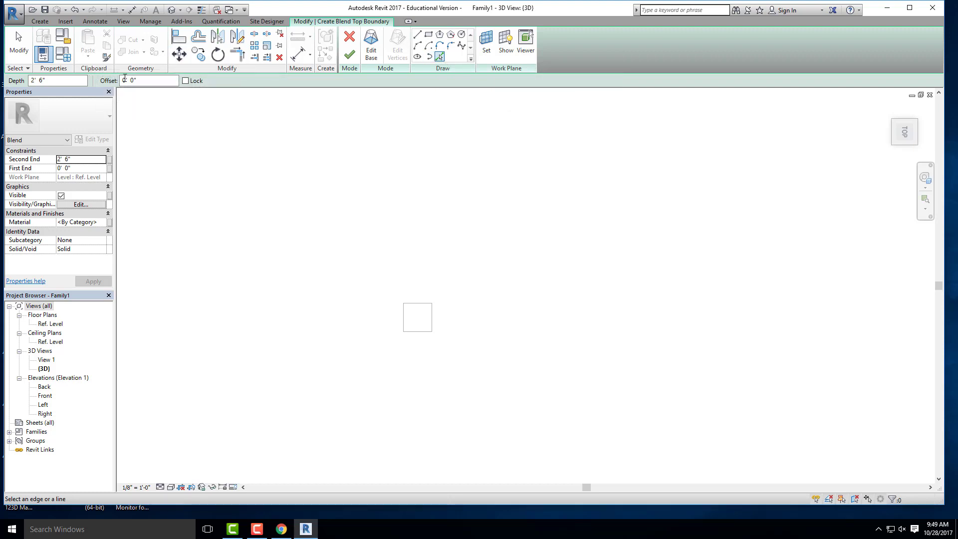
pyautogui.click(146, 81)
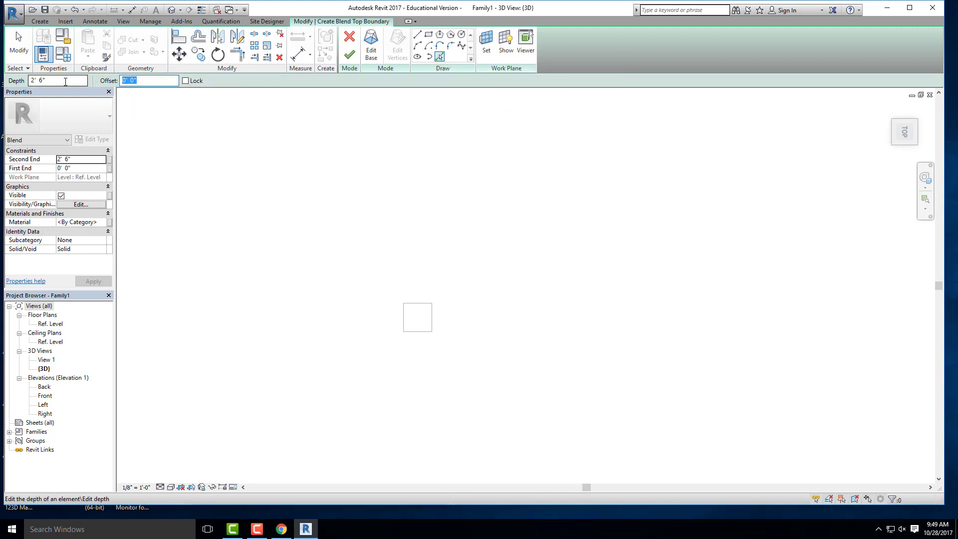
pyautogui.write('0 3')
pyautogui.press('Return')
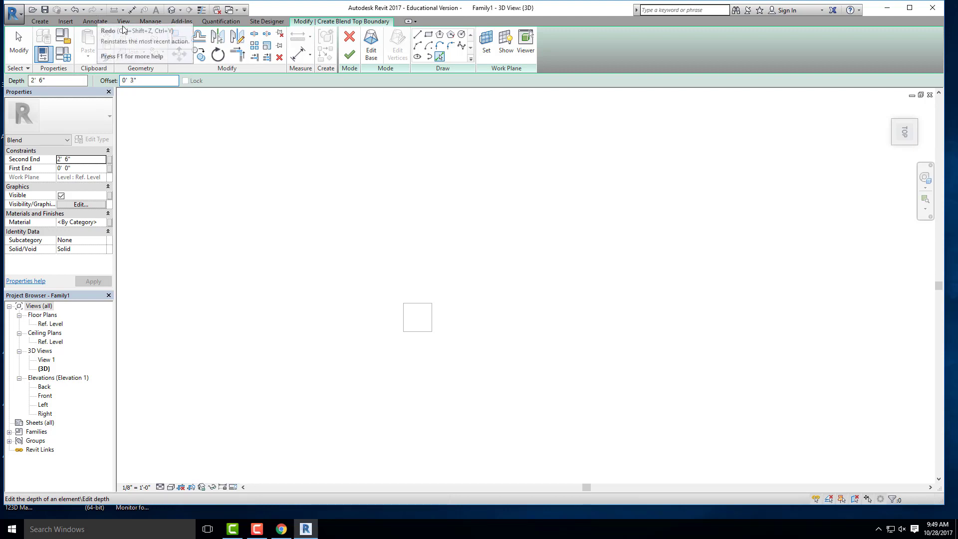
pyautogui.moveTo(142, 79); pyautogui.dragTo(82, 78)
pyautogui.write('0 2')
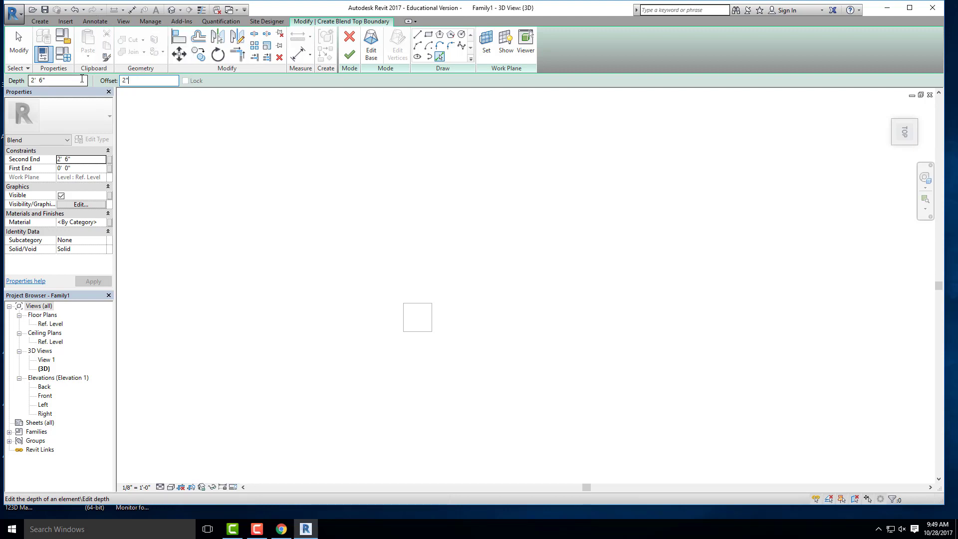
pyautogui.press('Return')
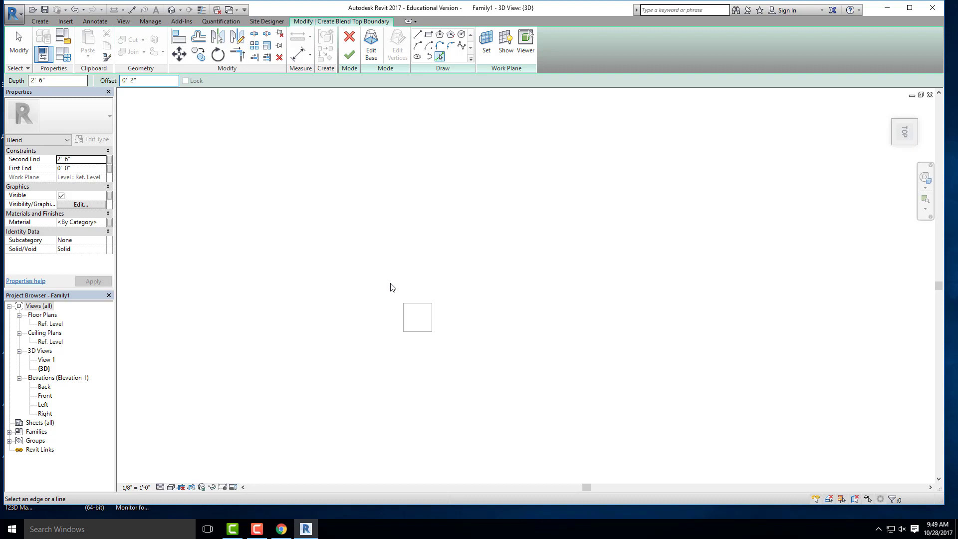
pyautogui.click(418, 303)
pyautogui.click(403, 316)
pyautogui.click(425, 340)
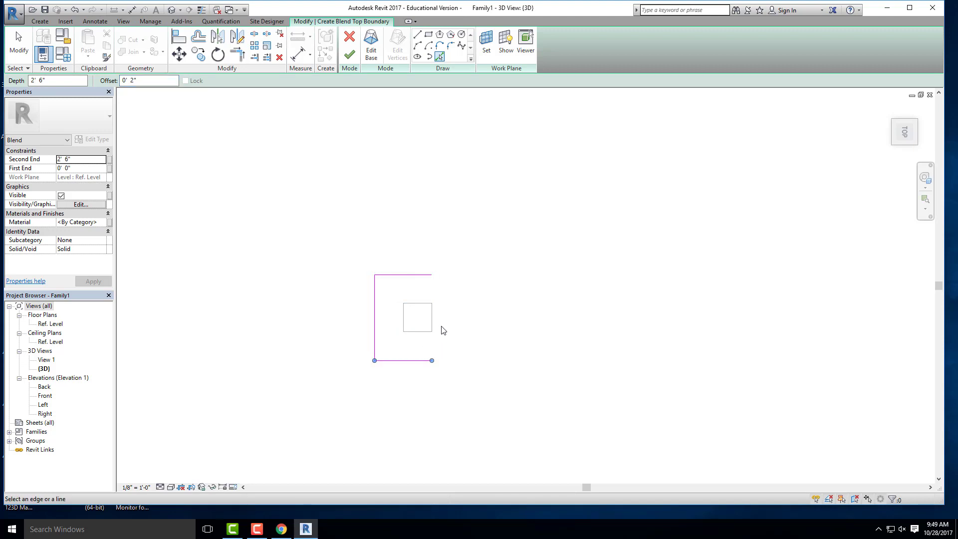
pyautogui.click(432, 322)
pyautogui.scroll(-2, 413, 305)
pyautogui.scroll(3, 414, 304)
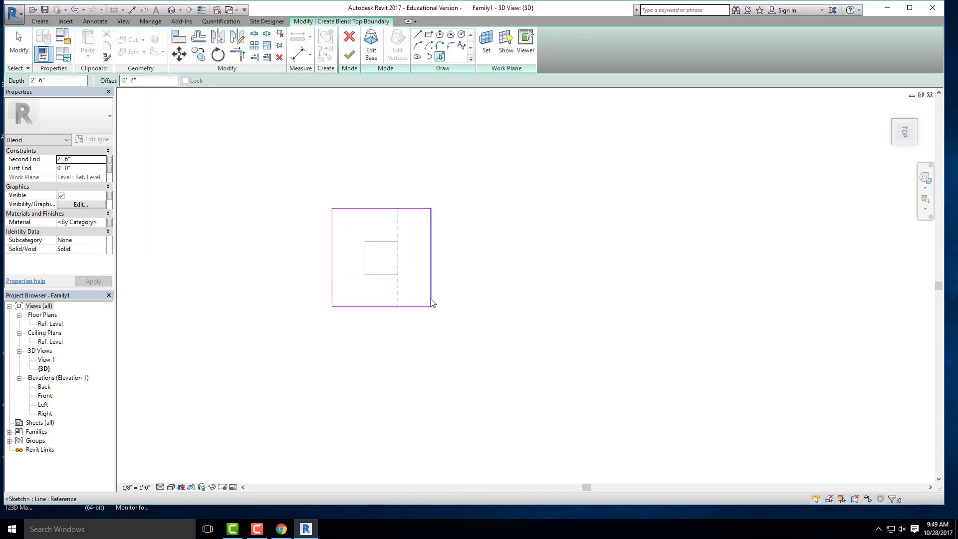
pyautogui.press('Escape')
pyautogui.scroll(2, 370, 230)
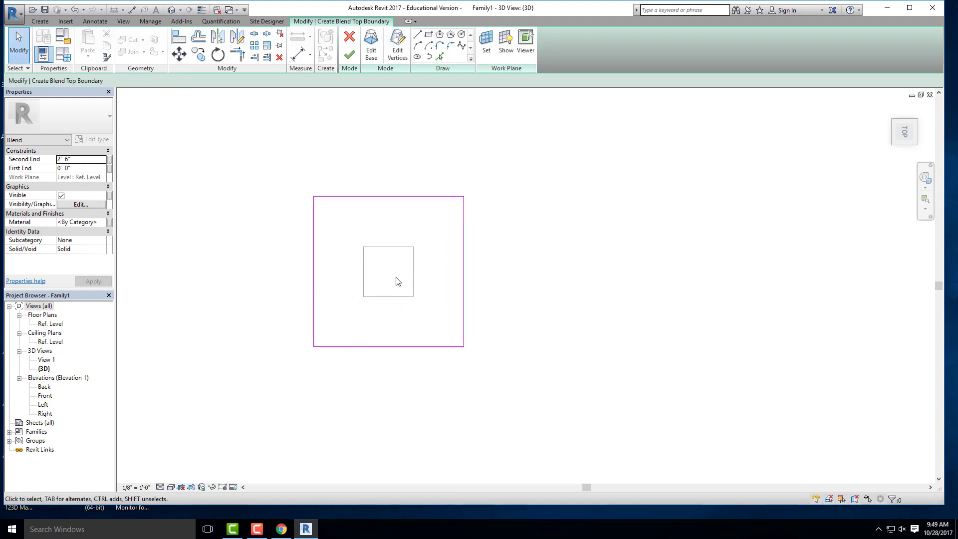
# Finish the blend sketch to generate the tapered leg, deselect it and inspect it in 3D.
pyautogui.scroll(-3, 325, 327)
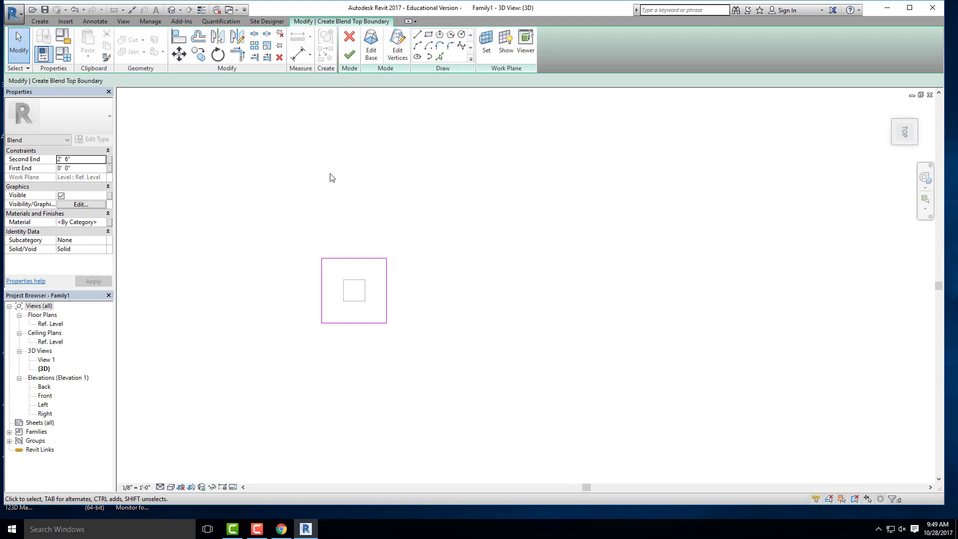
pyautogui.keyDown('shift'); pyautogui.moveTo(295, 245); pyautogui.dragTo(389, 175, button='middle'); pyautogui.keyUp('shift')
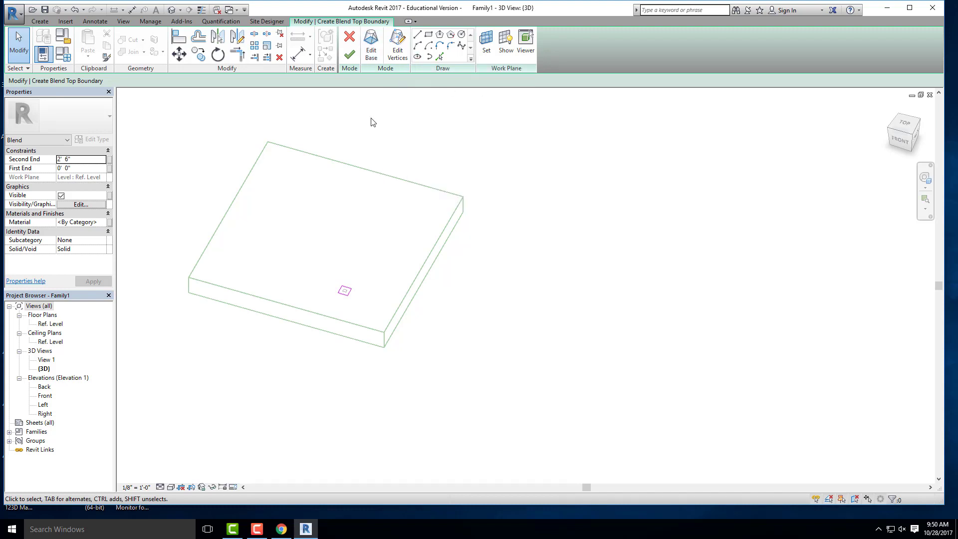
pyautogui.click(349, 54)
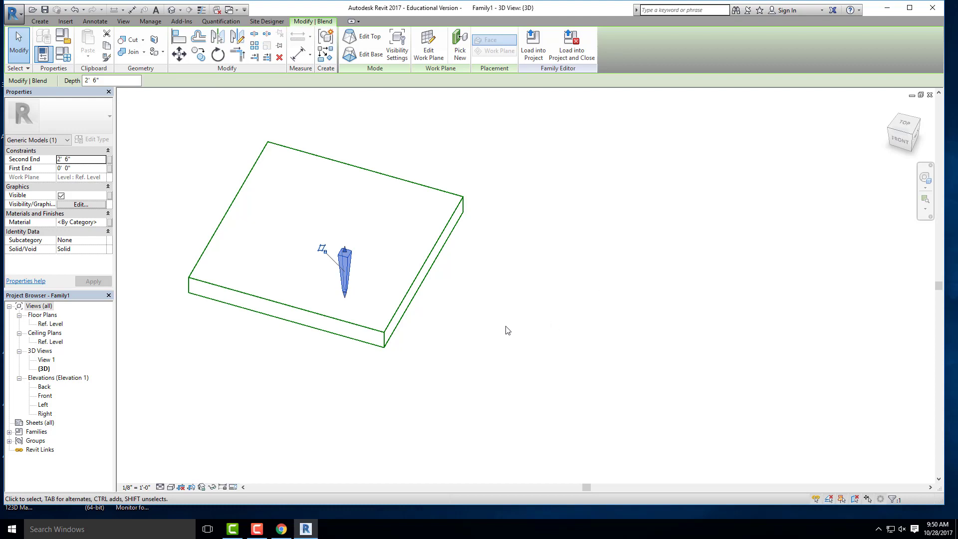
pyautogui.keyDown('shift'); pyautogui.moveTo(507, 329); pyautogui.dragTo(534, 245, button='middle'); pyautogui.keyUp('shift')
pyautogui.click(535, 245)
pyautogui.keyDown('shift'); pyautogui.moveTo(435, 328); pyautogui.dragTo(319, 321, button='middle'); pyautogui.keyUp('shift')
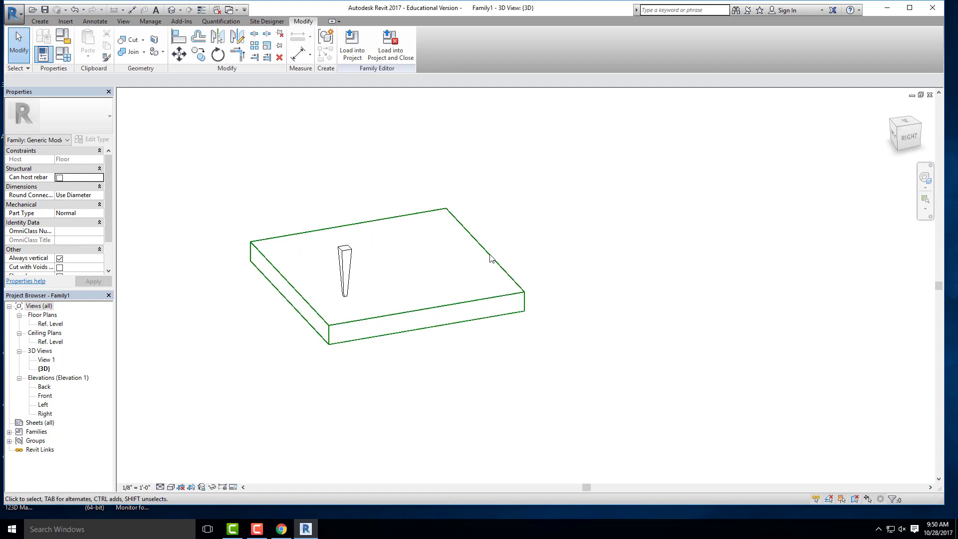
pyautogui.keyDown('shift'); pyautogui.moveTo(492, 261); pyautogui.dragTo(474, 319, button='middle'); pyautogui.keyUp('shift')
# Open the Ref. Level floor plan and mirror the tapered leg across the vertical centre reference plane.
pyautogui.doubleClick(51, 323)
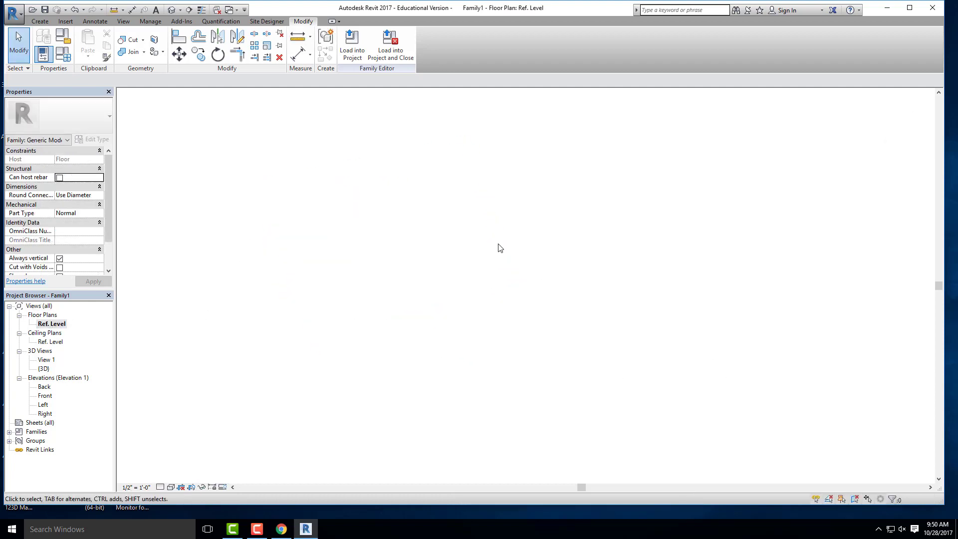
pyautogui.click(462, 377)
pyautogui.moveTo(388, 372); pyautogui.dragTo(448, 347, button='middle')
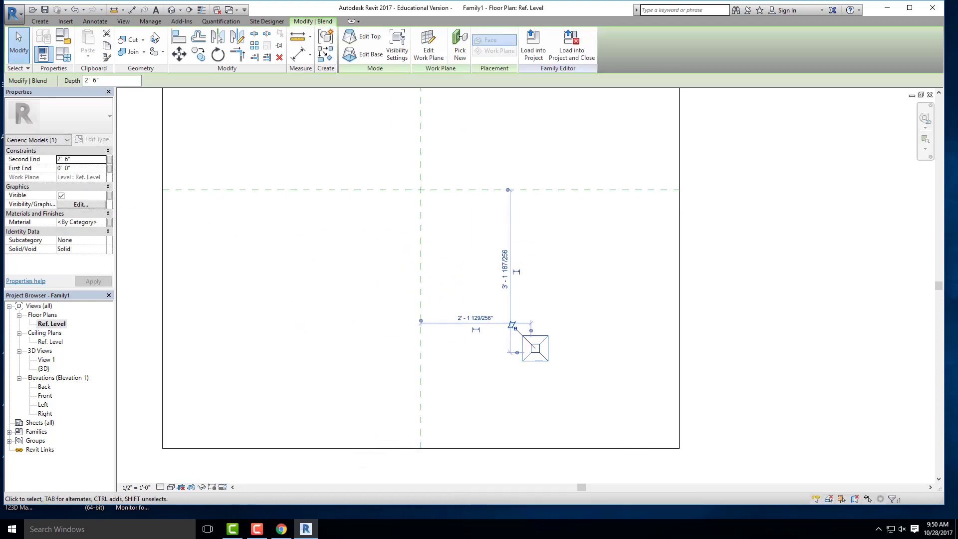
pyautogui.scroll(-3, 324, 220)
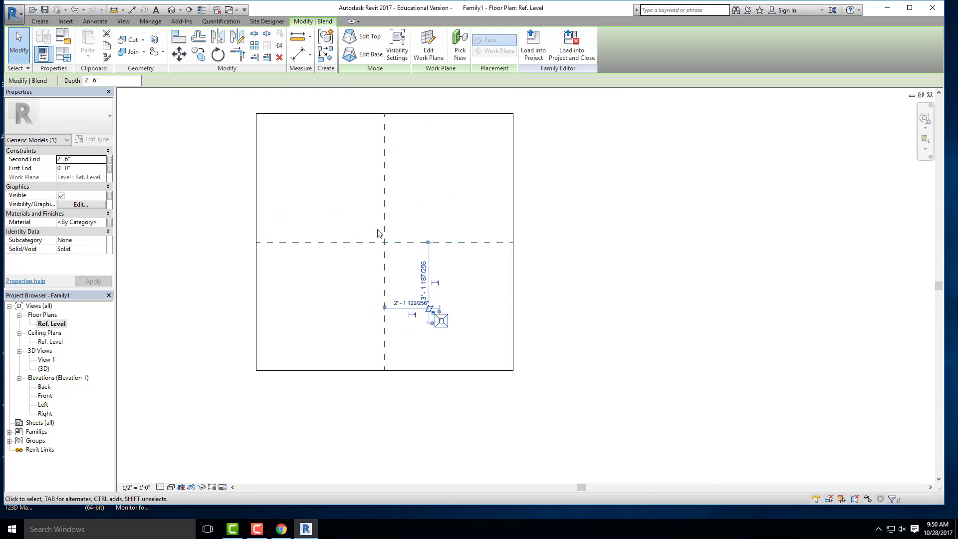
pyautogui.scroll(2, 412, 259)
pyautogui.click(432, 310)
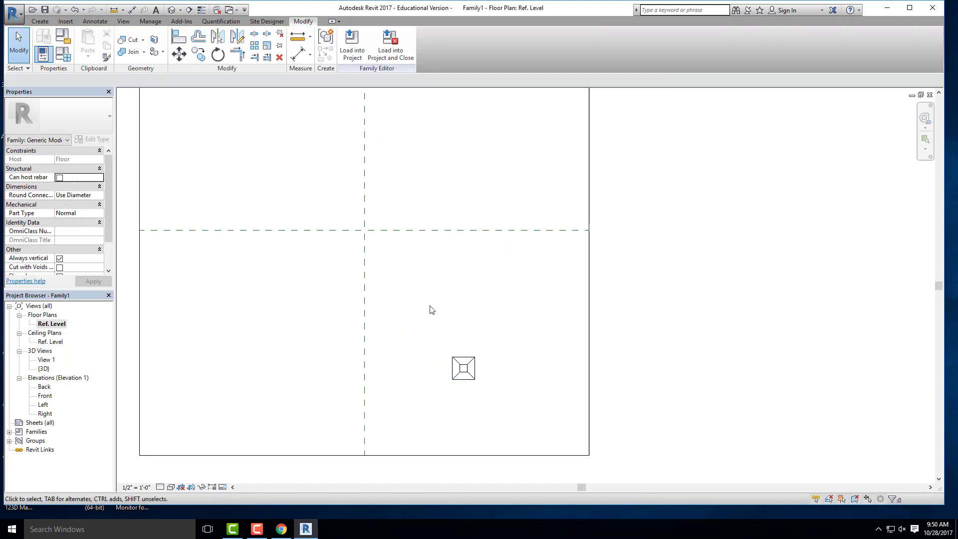
pyautogui.click(463, 358)
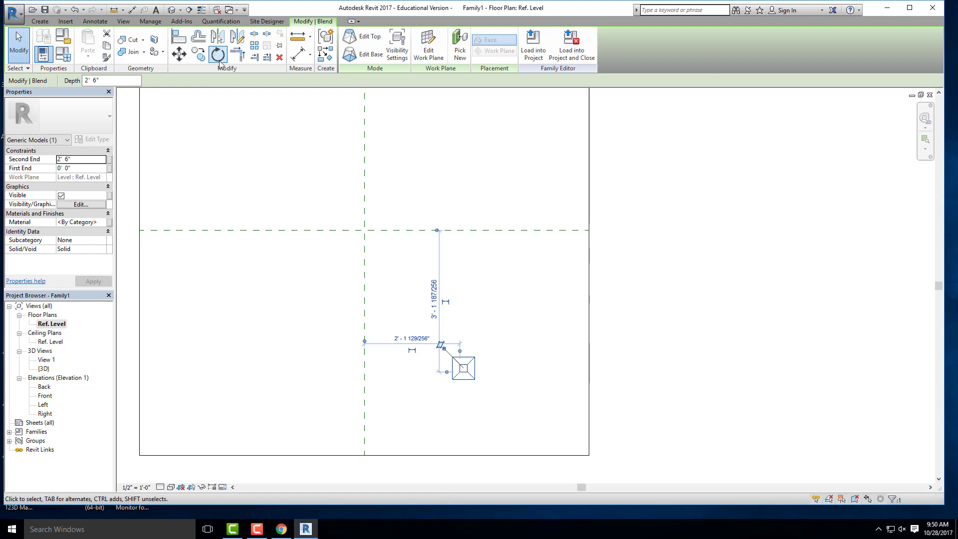
pyautogui.click(221, 38)
pyautogui.click(363, 271)
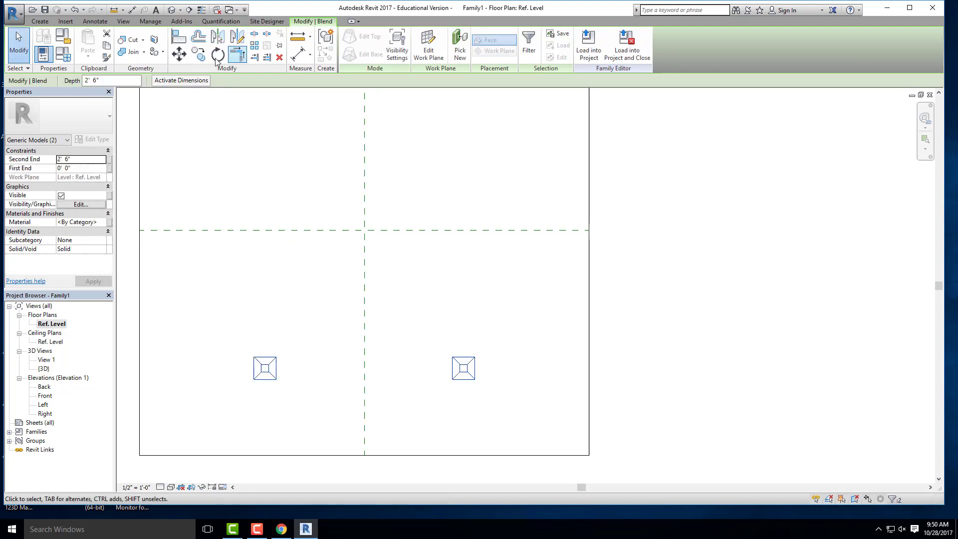
# Mirror both legs across the horizontal centre reference plane and check the legs in the 3D view.
pyautogui.click(218, 39)
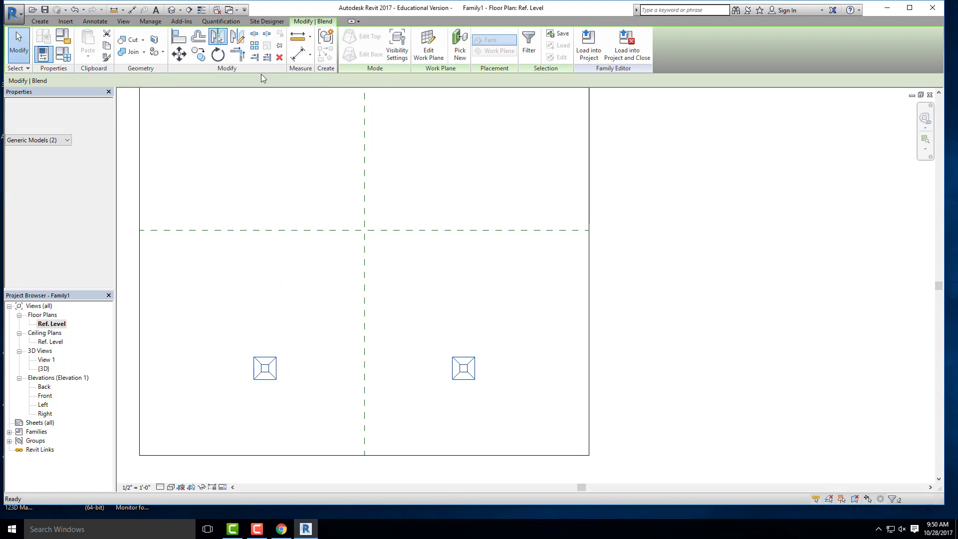
pyautogui.click(424, 230)
pyautogui.scroll(-3, 382, 303)
pyautogui.click(395, 306)
pyautogui.moveTo(265, 172); pyautogui.dragTo(294, 144, button='middle')
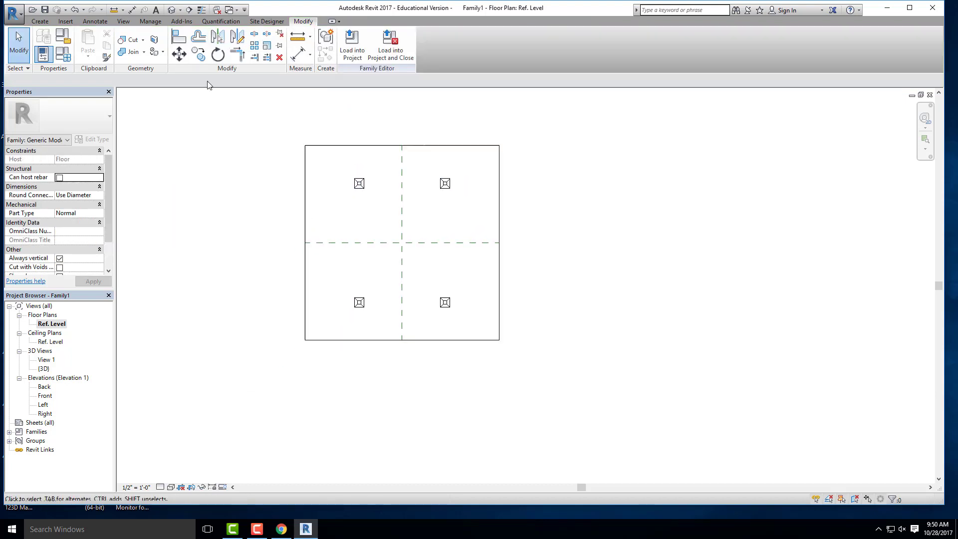
pyautogui.click(169, 9)
pyautogui.keyDown('shift'); pyautogui.moveTo(274, 269); pyautogui.dragTo(479, 288, button='middle'); pyautogui.keyUp('shift')
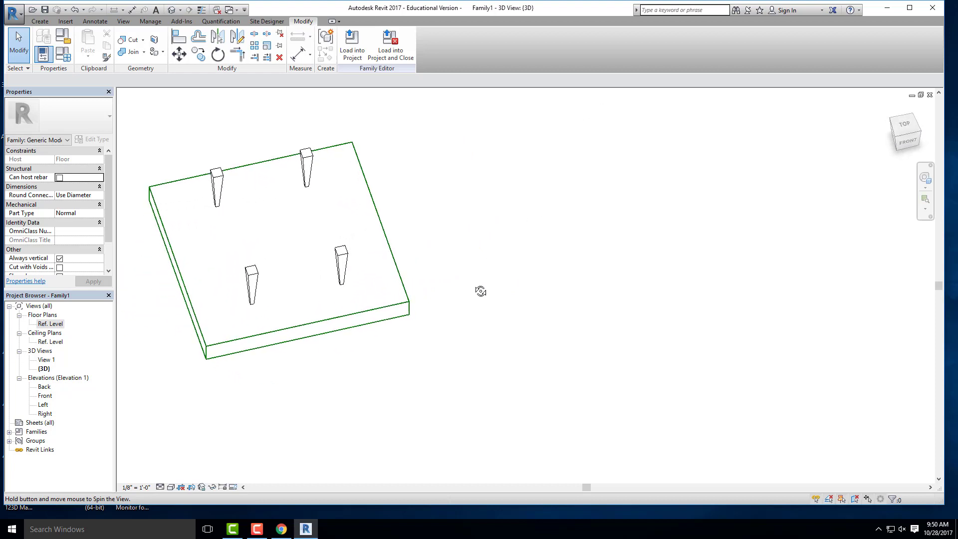
pyautogui.doubleClick(48, 324)
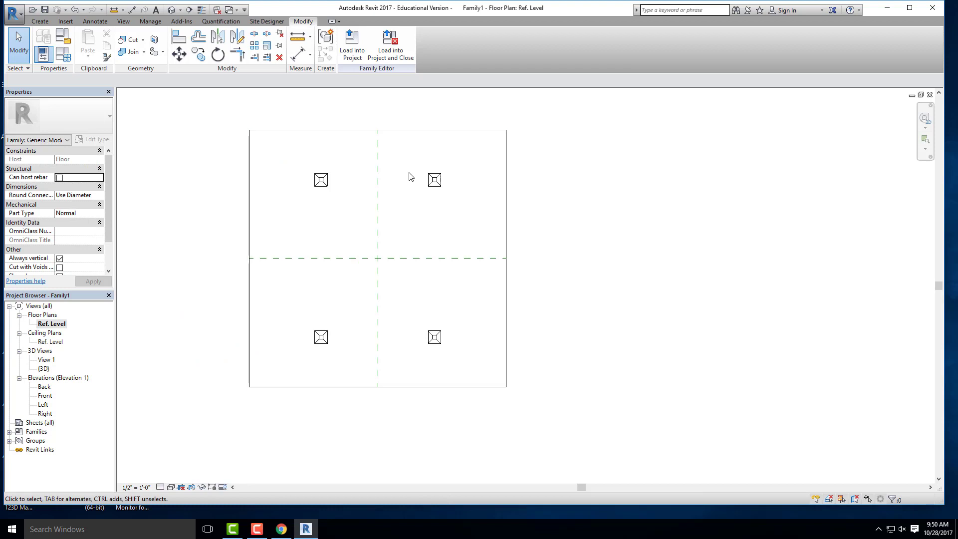
pyautogui.scroll(1, 411, 175)
pyautogui.click(41, 22)
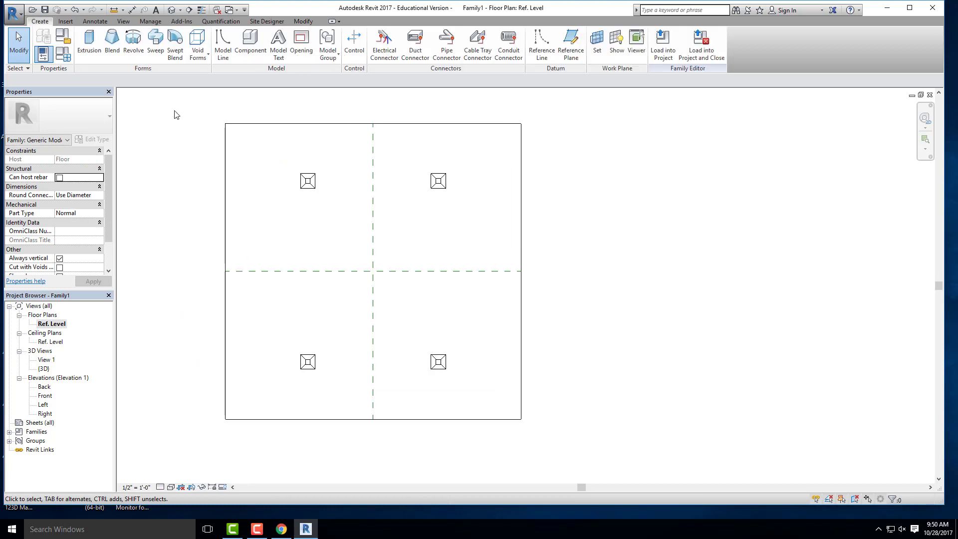
pyautogui.click(90, 45)
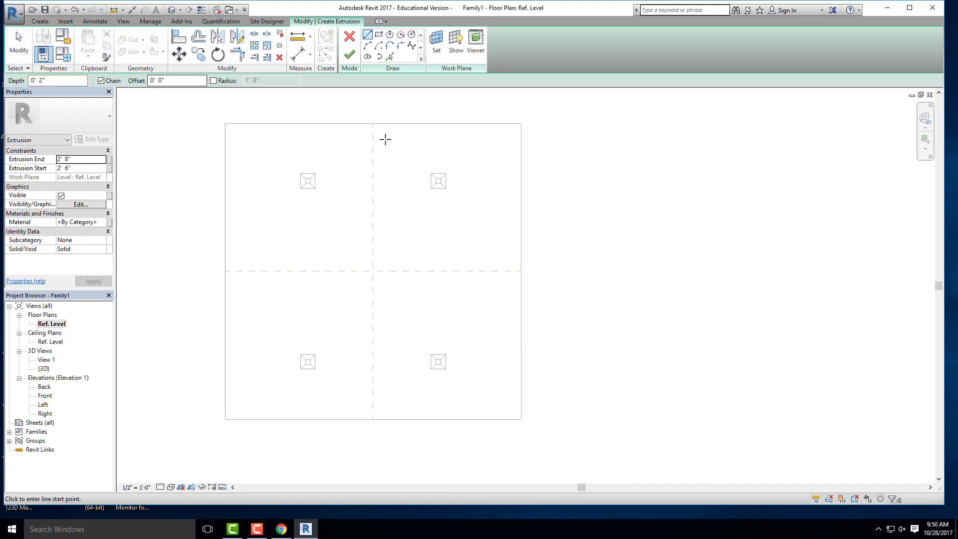
pyautogui.click(380, 38)
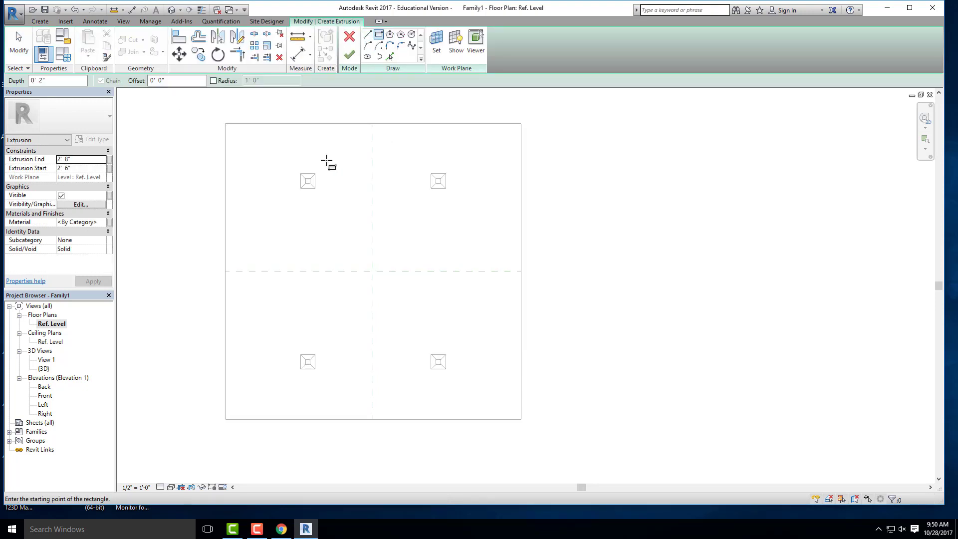
pyautogui.click(390, 57)
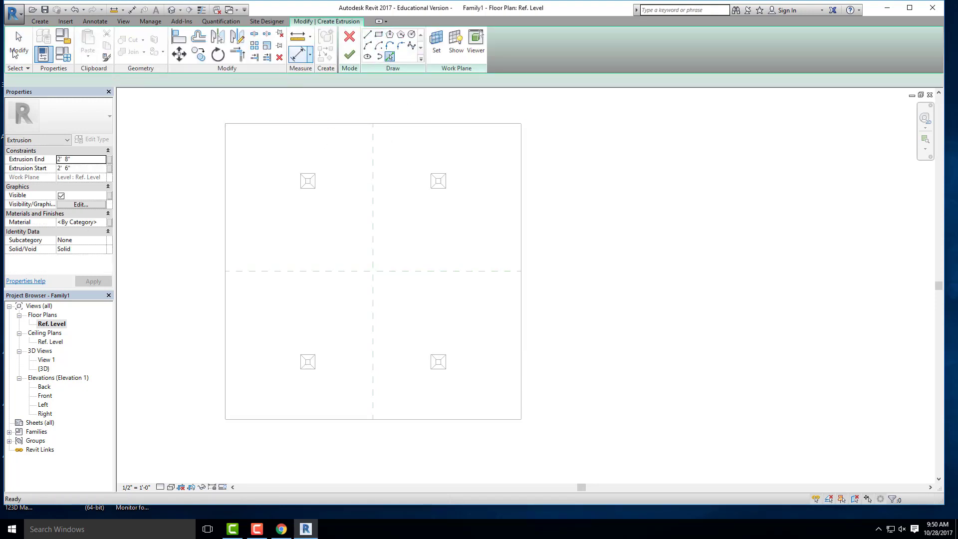
pyautogui.click(148, 79)
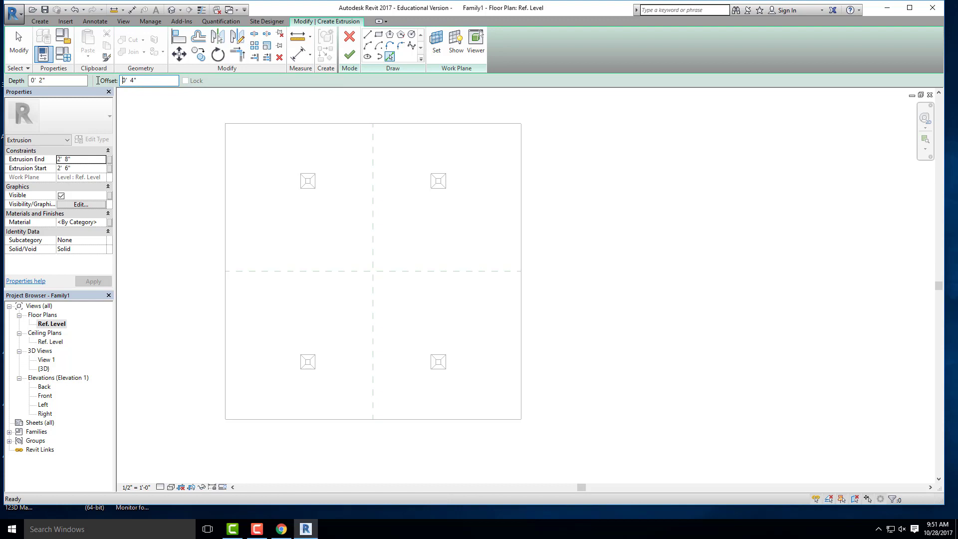
pyautogui.click(345, 39)
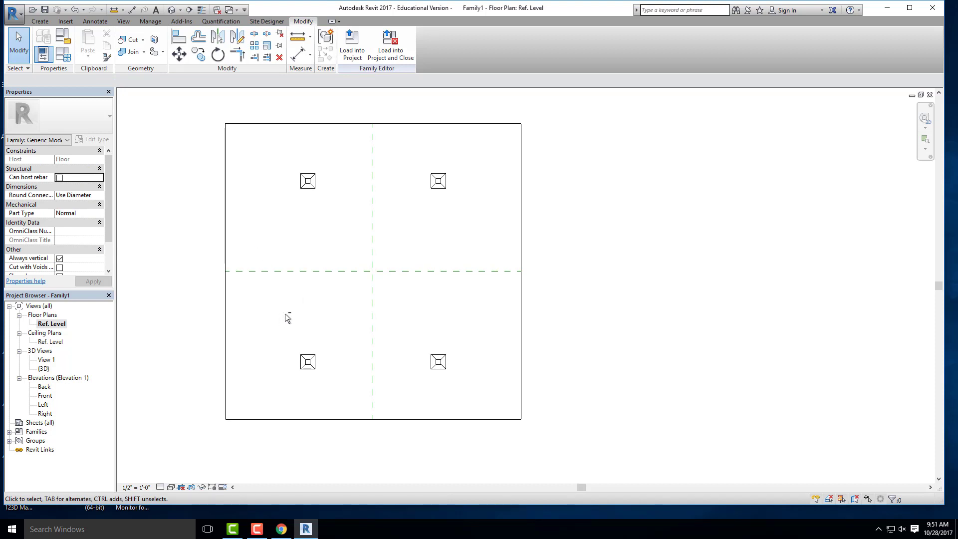
# Open the 3D view and set the work plane by picking the top face of a tapered leg.
pyautogui.click(172, 10)
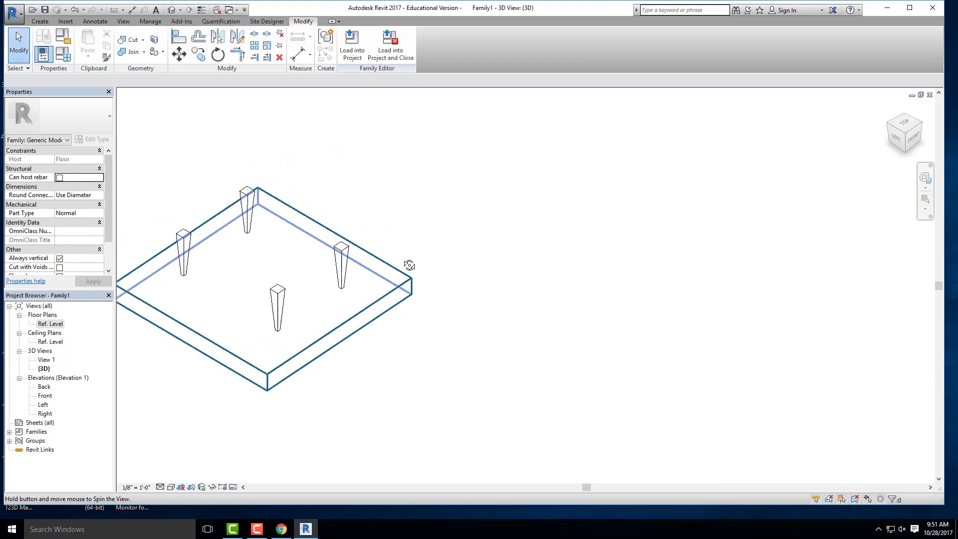
pyautogui.keyDown('shift'); pyautogui.moveTo(409, 265); pyautogui.dragTo(417, 262, button='middle'); pyautogui.keyUp('shift')
pyautogui.click(32, 22)
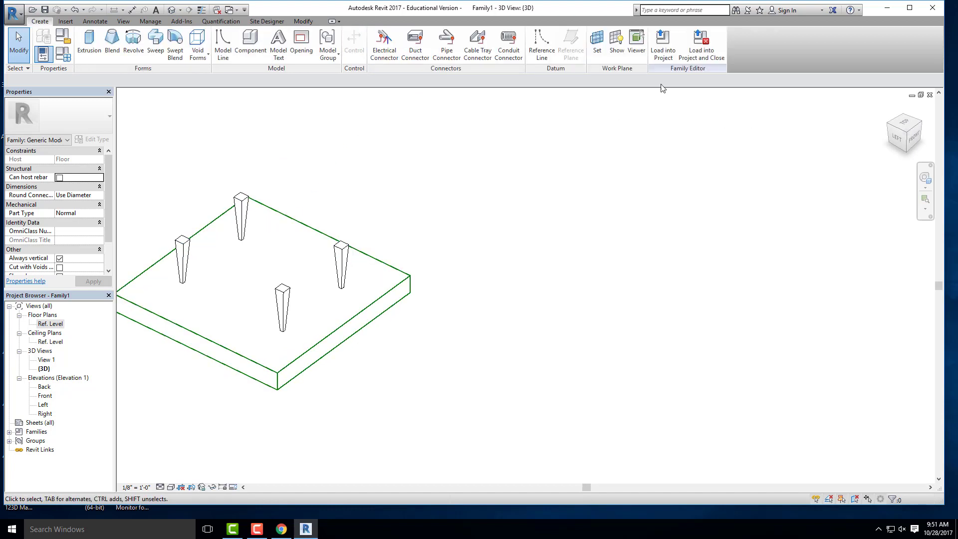
pyautogui.click(597, 43)
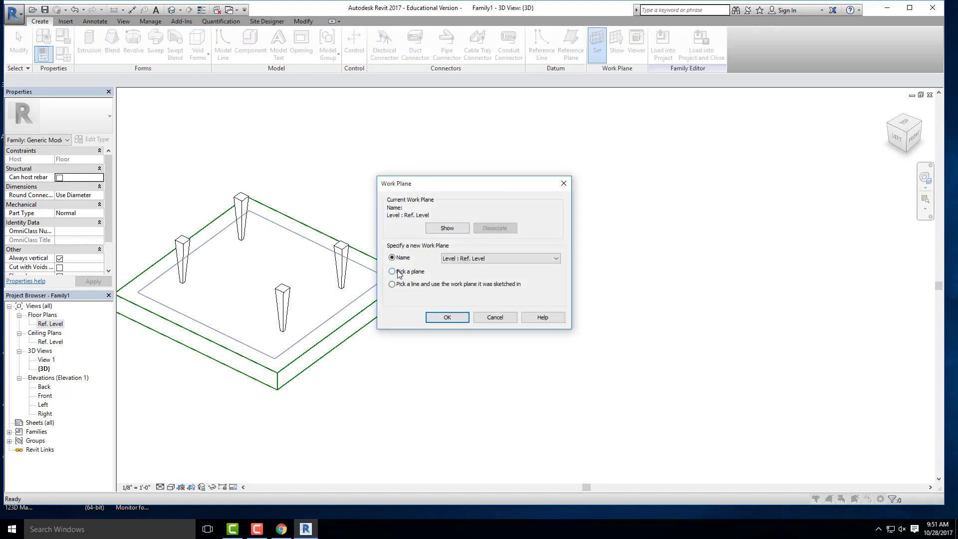
pyautogui.click(447, 317)
pyautogui.scroll(3, 304, 286)
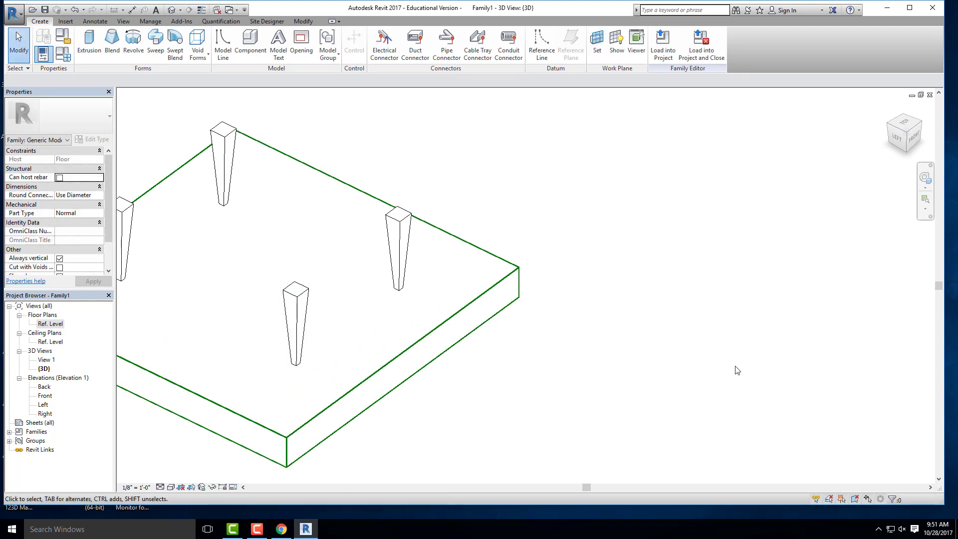
pyautogui.moveTo(681, 304); pyautogui.dragTo(626, 279, button='middle')
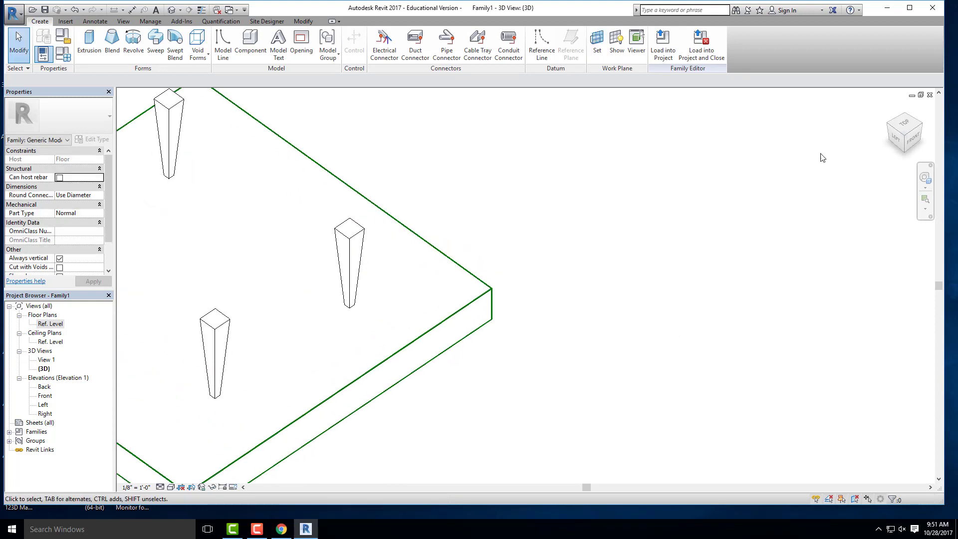
# View the model from the top and start an extrusion with its start at 0" and its end at 2".
pyautogui.click(904, 125)
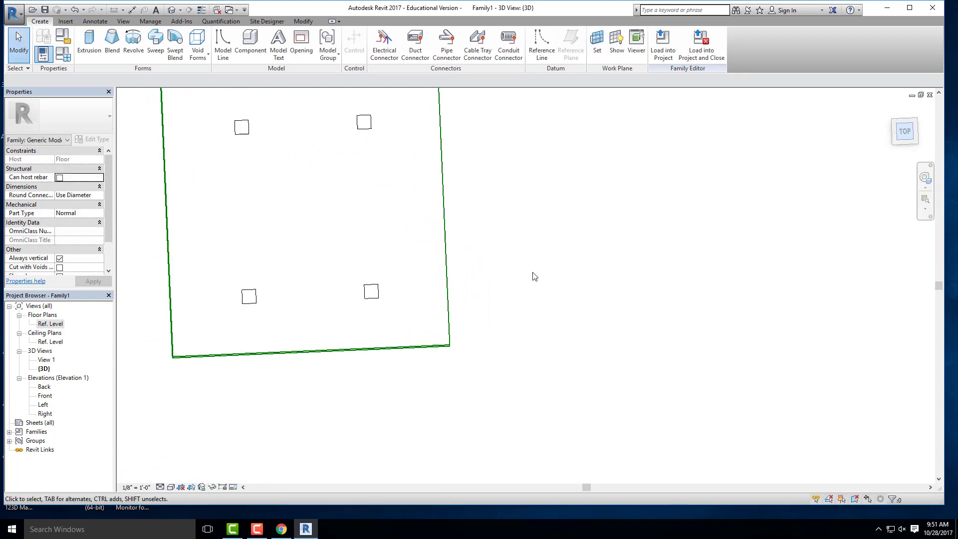
pyautogui.click(89, 41)
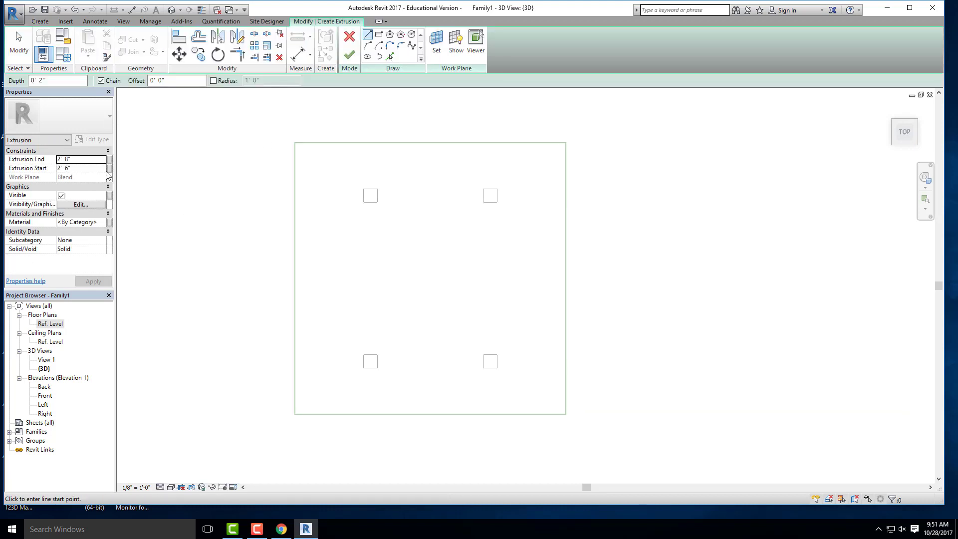
pyautogui.click(79, 168)
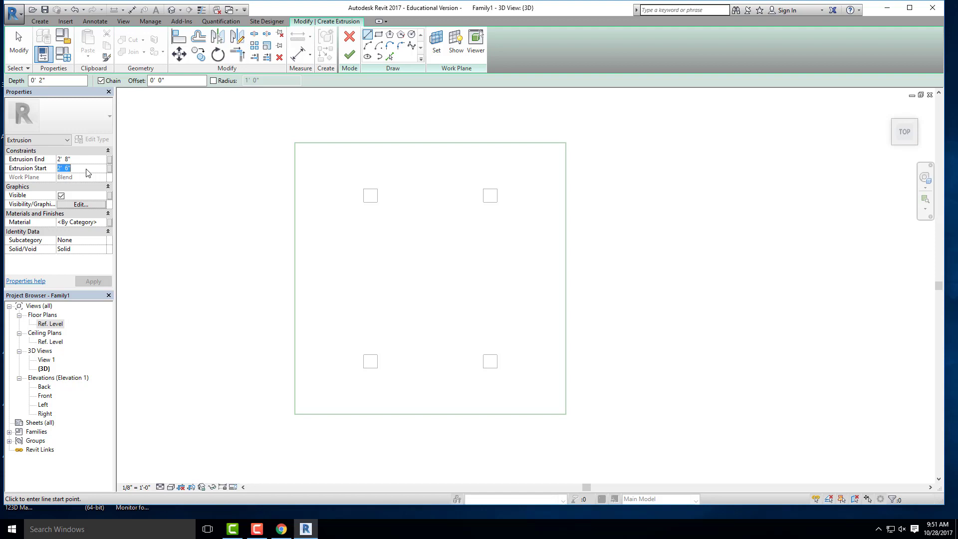
pyautogui.write('0')
pyautogui.click(89, 159)
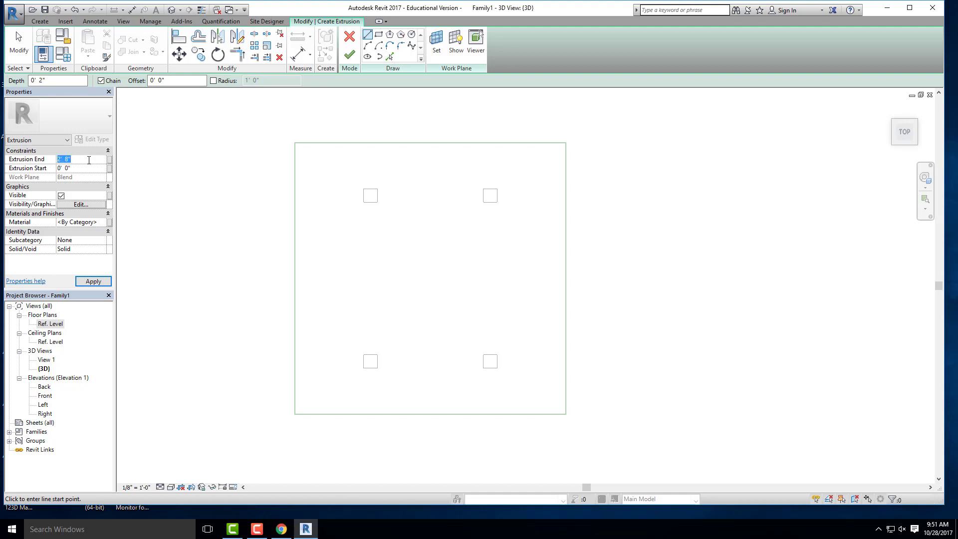
pyautogui.write('2')
# Sketch the four tabletop boundary lines with Pick Lines, offsetting the legs' outer edges outward by 3".
pyautogui.click(390, 56)
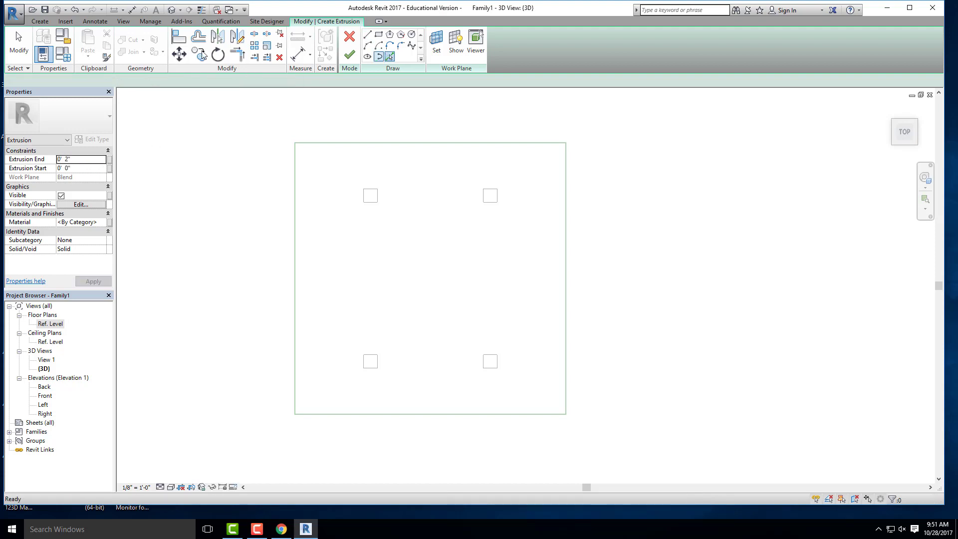
pyautogui.click(148, 80)
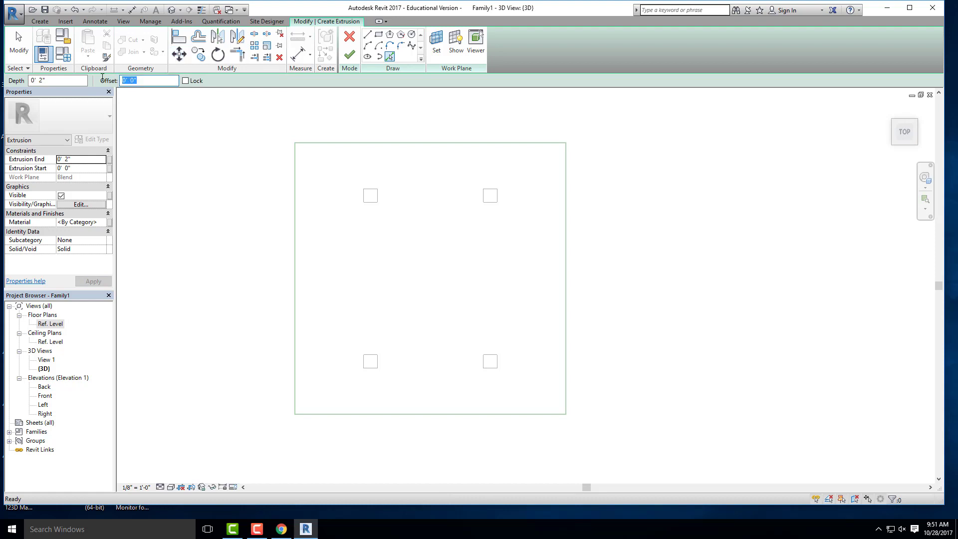
pyautogui.write('3')
pyautogui.scroll(3, 364, 198)
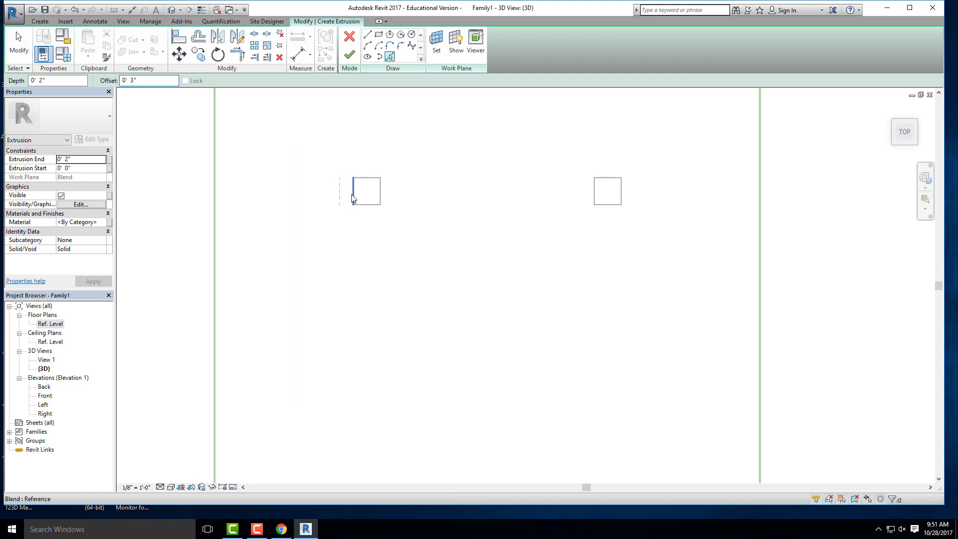
pyautogui.click(351, 198)
pyautogui.click(367, 178)
pyautogui.scroll(-3, 367, 182)
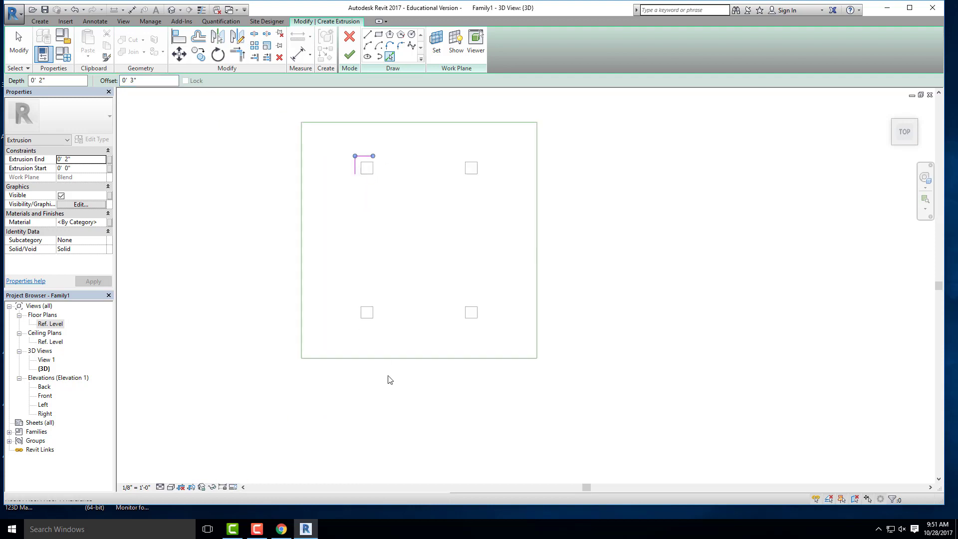
pyautogui.scroll(3, 355, 311)
pyautogui.click(355, 315)
pyautogui.scroll(-2, 496, 296)
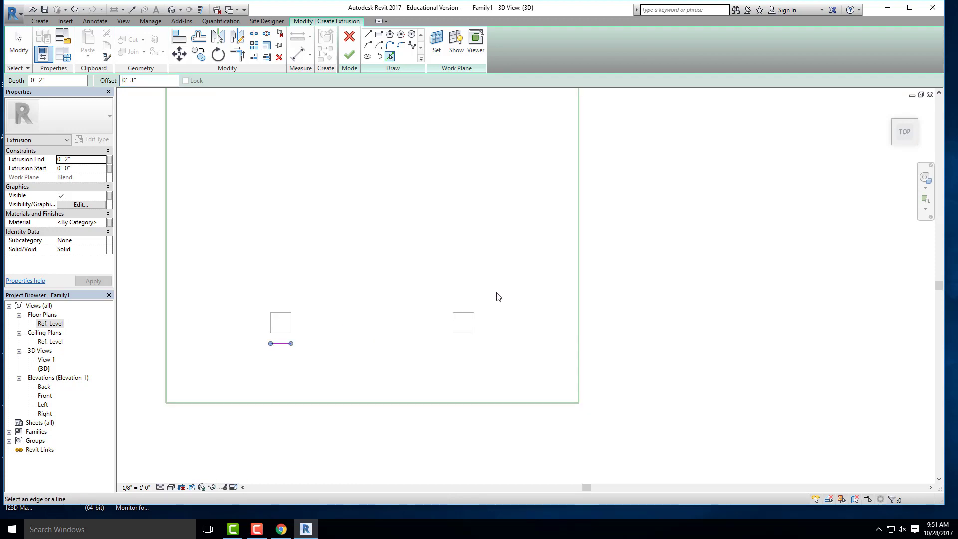
pyautogui.scroll(1, 472, 325)
pyautogui.click(470, 327)
pyautogui.scroll(-3, 406, 344)
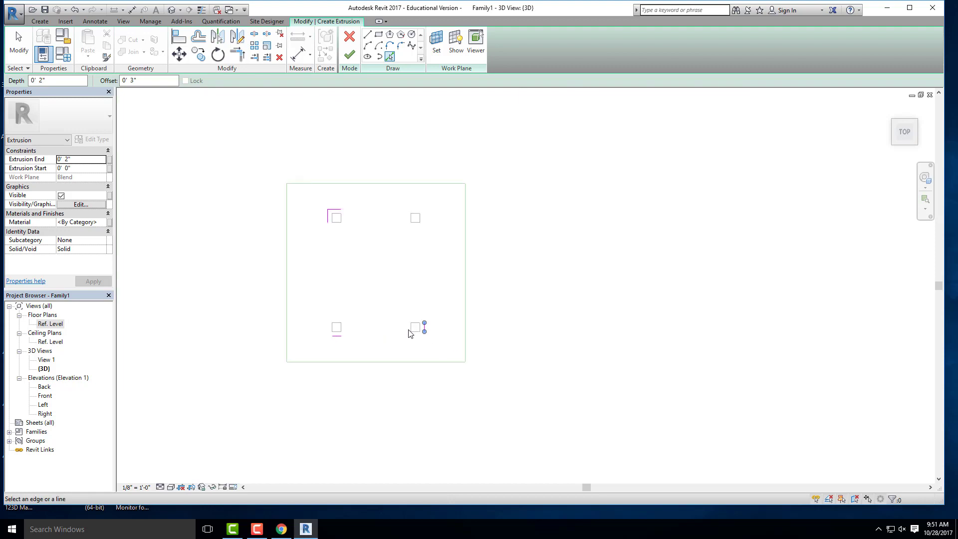
pyautogui.scroll(1, 424, 332)
pyautogui.press('Escape')
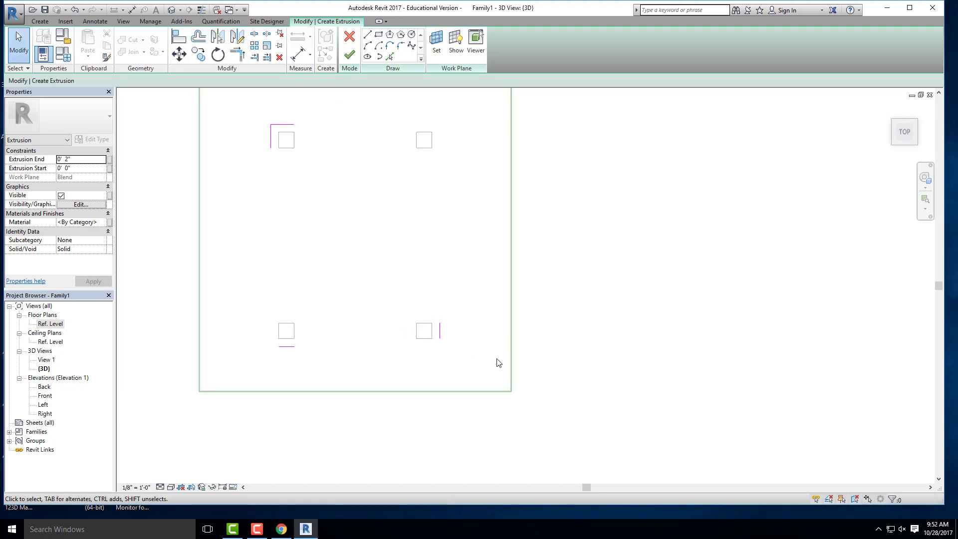
# Trim/extend the four boundary lines to corners so they form a closed rectangle around the legs.
pyautogui.press('t')
pyautogui.press('r')
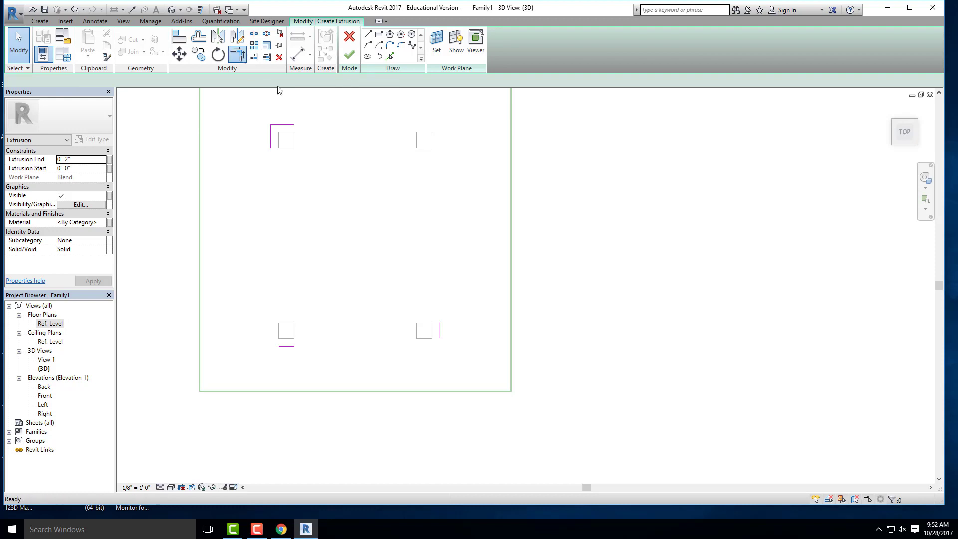
pyautogui.click(286, 127)
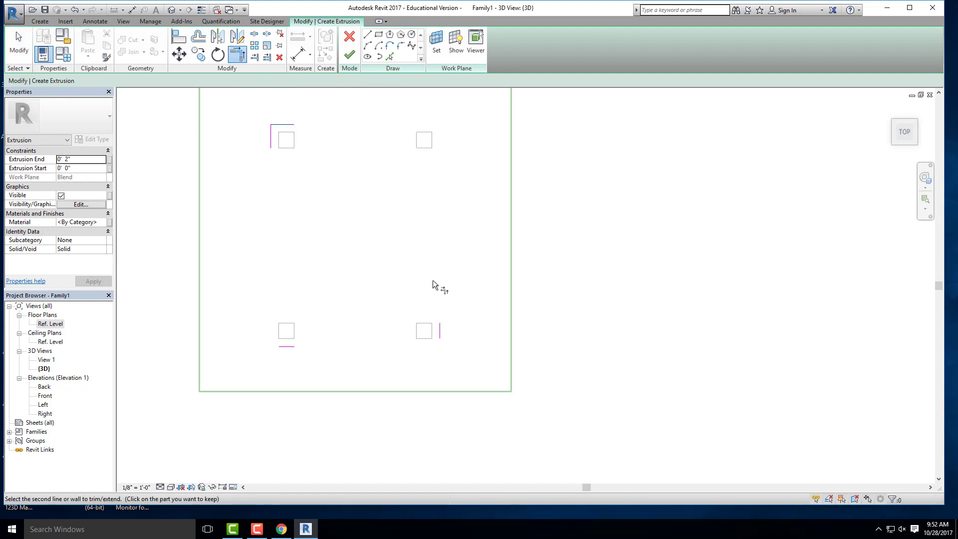
pyautogui.click(440, 331)
pyautogui.click(439, 317)
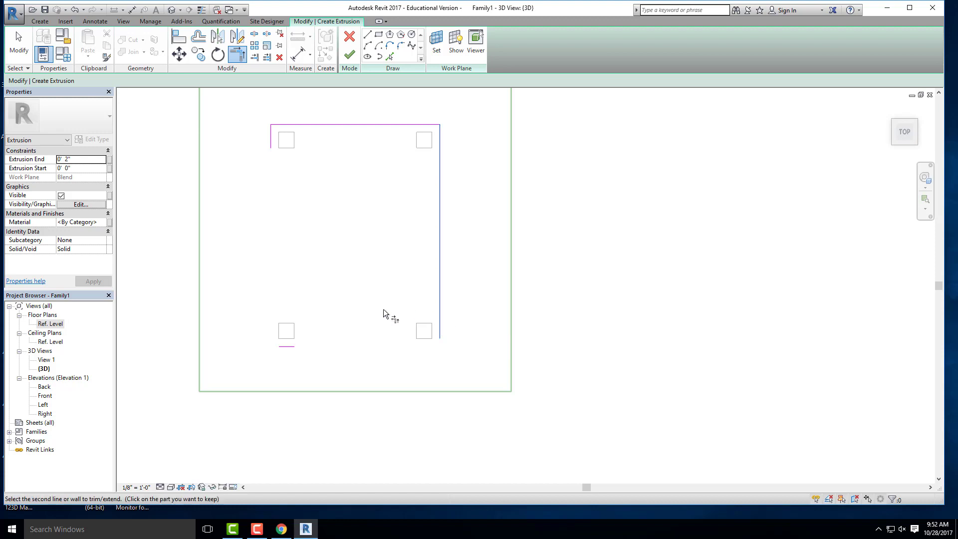
pyautogui.click(293, 345)
pyautogui.click(271, 139)
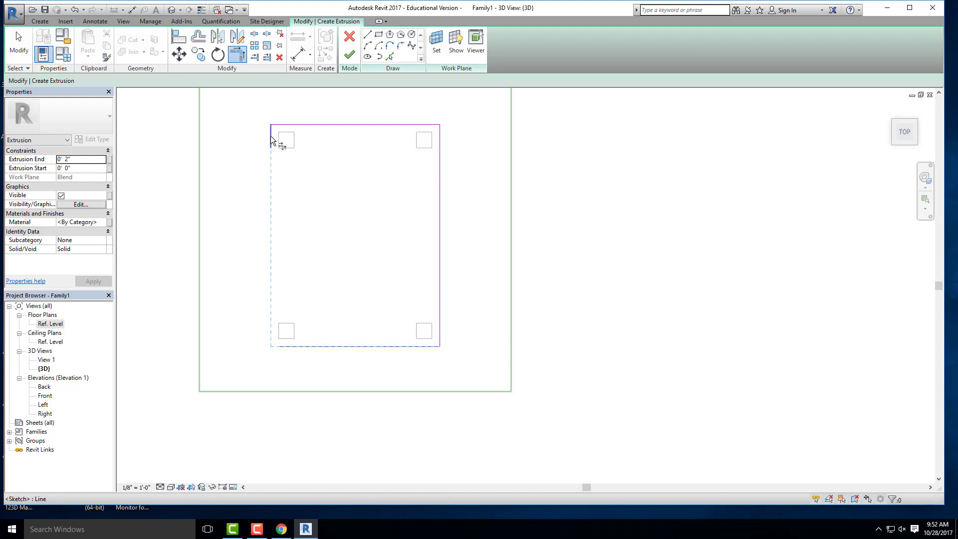
pyautogui.click(339, 347)
pyautogui.scroll(-3, 624, 329)
pyautogui.scroll(2, 579, 302)
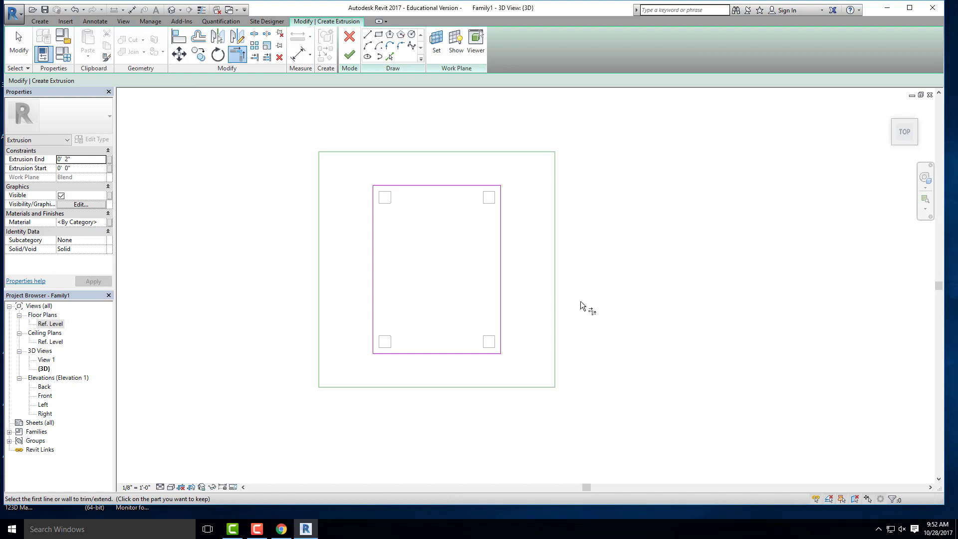
# Finish the extrusion sketch to generate the tabletop, deselect it and inspect the table in 3D.
pyautogui.click(350, 54)
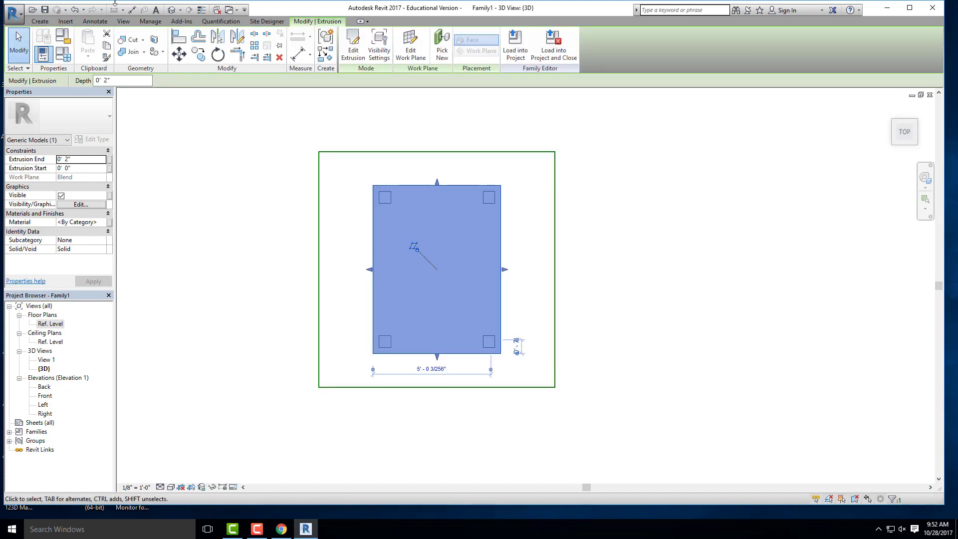
pyautogui.press('Escape')
pyautogui.keyDown('shift'); pyautogui.moveTo(268, 253); pyautogui.dragTo(399, 229, button='middle'); pyautogui.keyUp('shift')
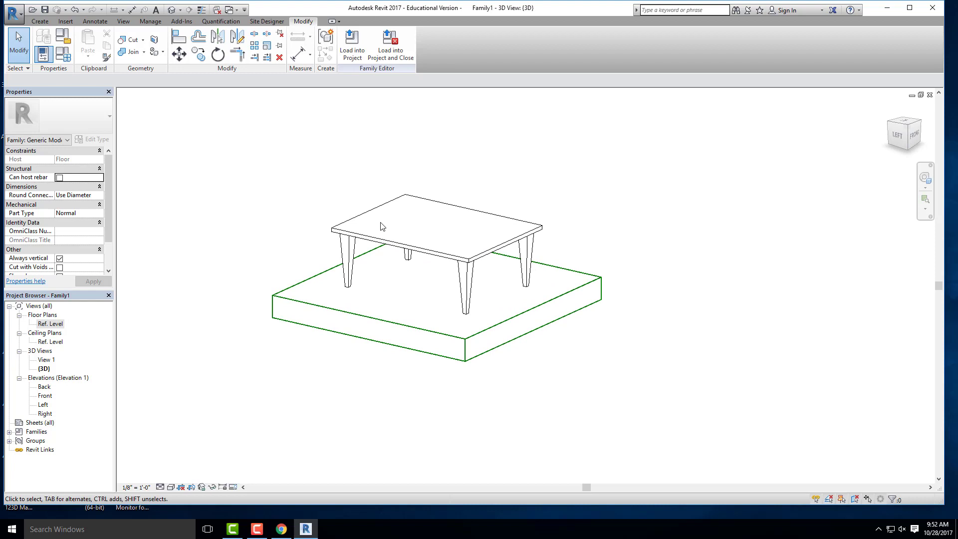
pyautogui.keyDown('shift'); pyautogui.moveTo(408, 382); pyautogui.dragTo(439, 364, button='middle'); pyautogui.keyUp('shift')
pyautogui.scroll(4, 387, 284)
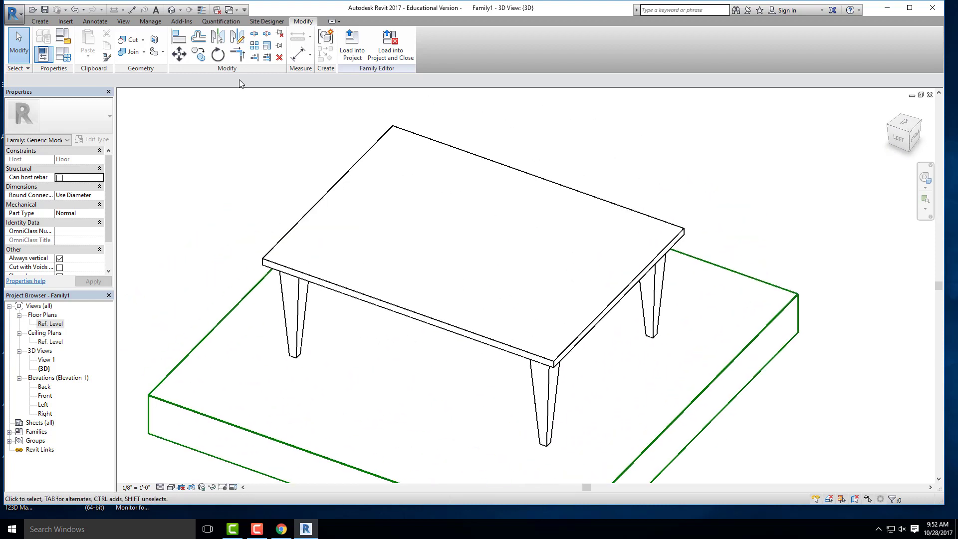
# Examine the tabletop's edges and corners above the legs from several angles in the 3D view.
pyautogui.click(40, 21)
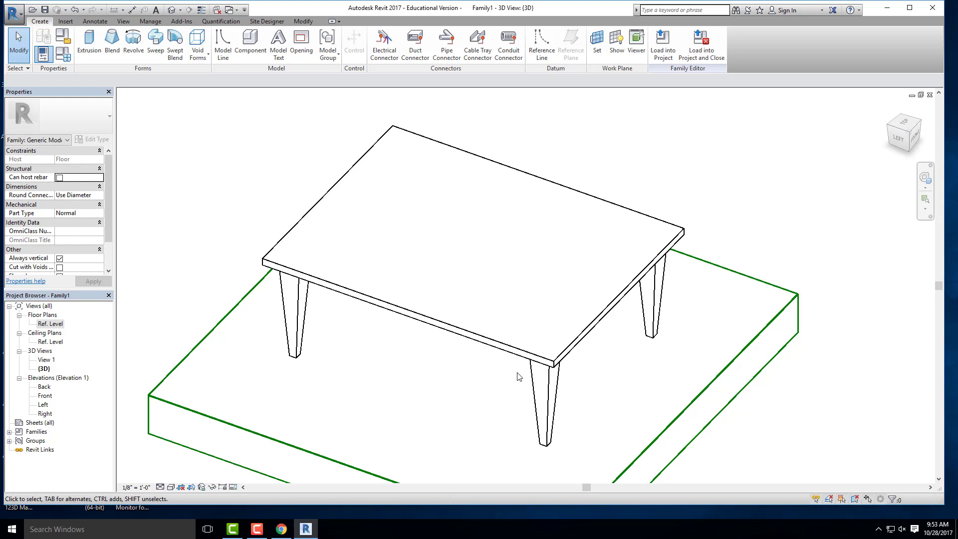
pyautogui.moveTo(508, 364); pyautogui.dragTo(498, 304, button='middle')
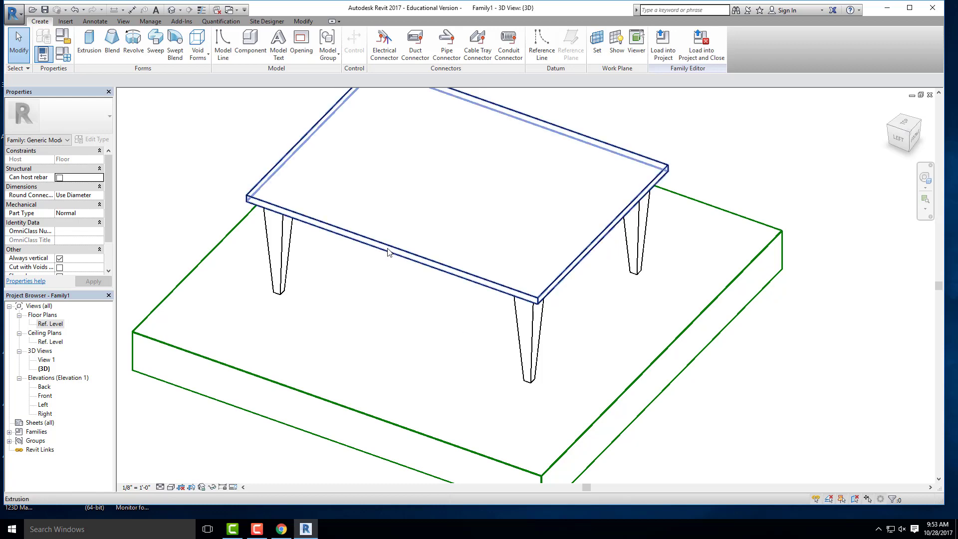
pyautogui.moveTo(428, 359); pyautogui.dragTo(452, 390, button='middle')
pyautogui.keyDown('shift'); pyautogui.moveTo(452, 389); pyautogui.dragTo(363, 204, button='middle'); pyautogui.keyUp('shift')
pyautogui.scroll(3, 339, 178)
pyautogui.keyDown('shift'); pyautogui.moveTo(355, 274); pyautogui.dragTo(238, 220, button='middle'); pyautogui.keyUp('shift')
pyautogui.scroll(2, 237, 220)
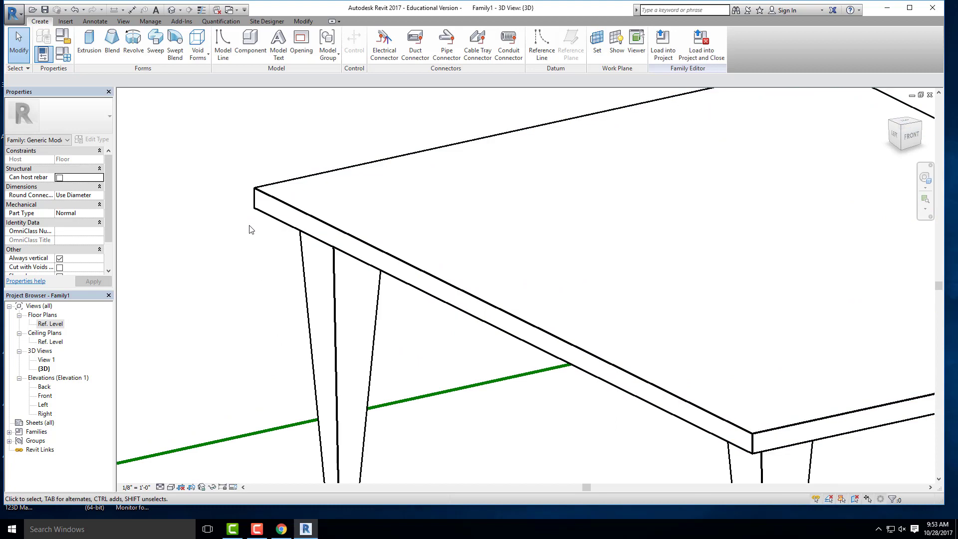
pyautogui.scroll(-3, 279, 244)
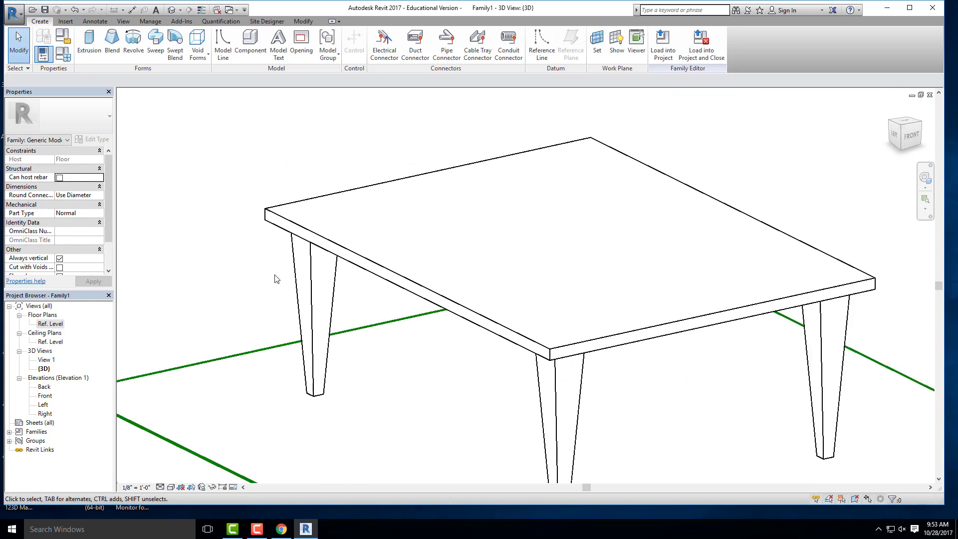
# Start a sweep and set its work plane by picking a face of the tabletop extrusion.
pyautogui.keyDown('shift'); pyautogui.moveTo(288, 237); pyautogui.dragTo(334, 293, button='middle'); pyautogui.keyUp('shift')
pyautogui.scroll(-3, 319, 216)
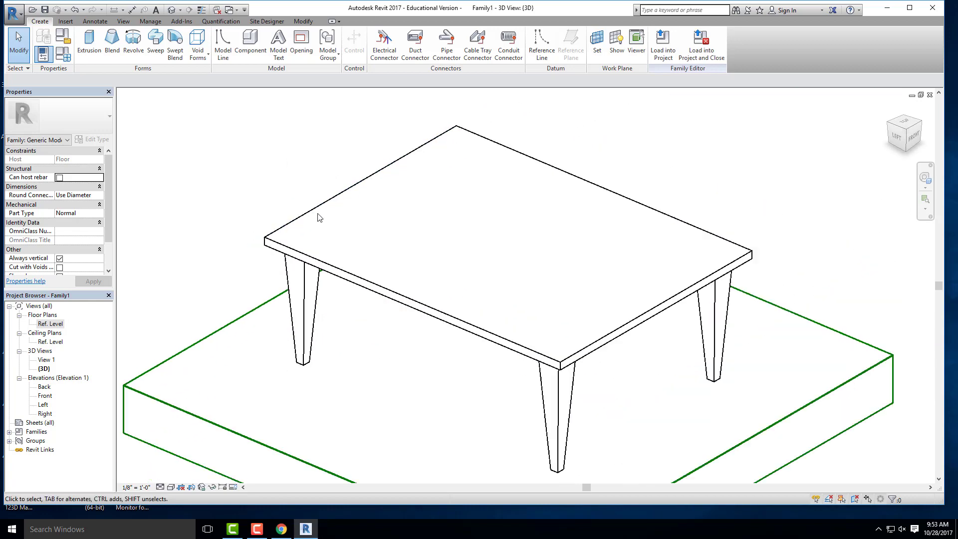
pyautogui.moveTo(344, 255)
pyautogui.keyDown('shift'); pyautogui.mouseDown(button='middle')
pyautogui.moveTo(360, 267)
pyautogui.moveTo(349, 247)
pyautogui.mouseUp(button='middle'); pyautogui.keyUp('shift')
pyautogui.scroll(2, 349, 247)
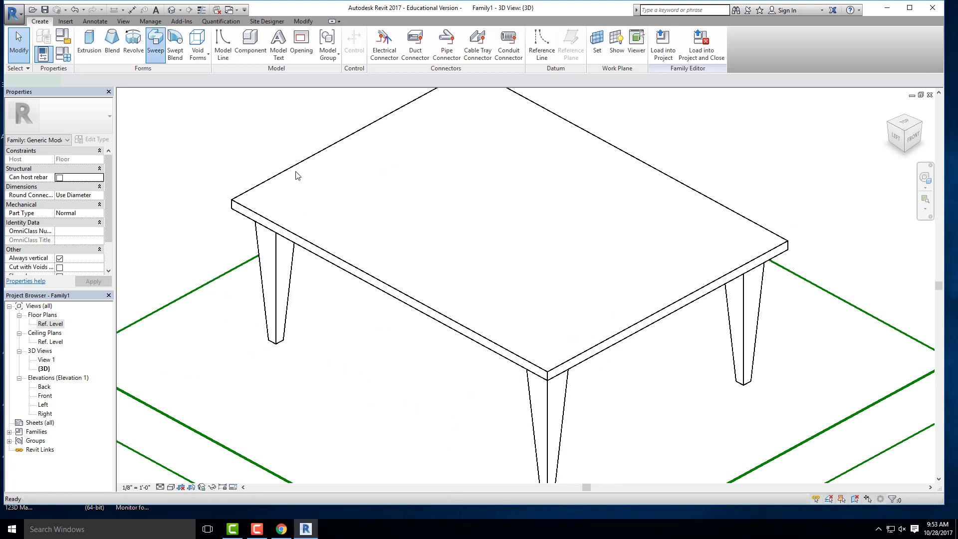
pyautogui.click(156, 42)
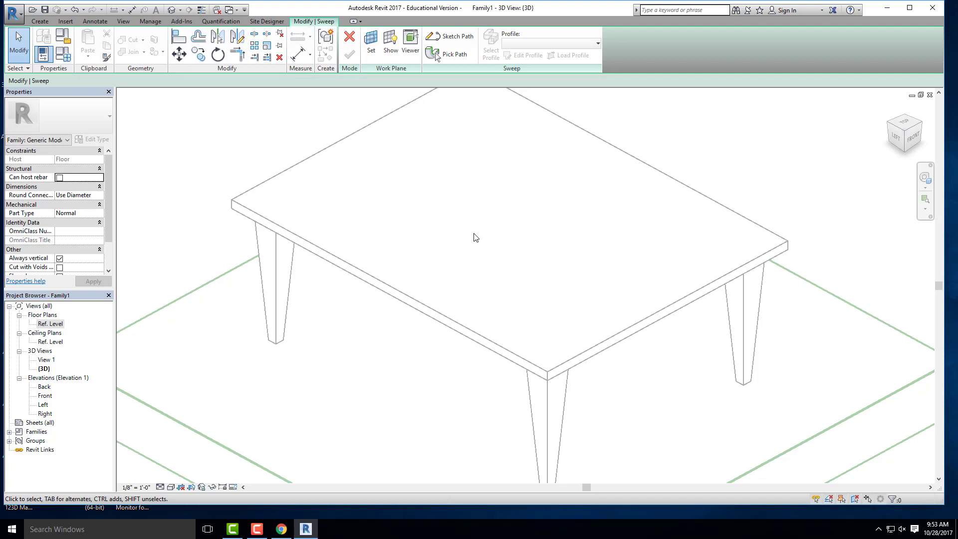
pyautogui.keyDown('shift'); pyautogui.moveTo(366, 266); pyautogui.dragTo(307, 189, button='middle'); pyautogui.keyUp('shift')
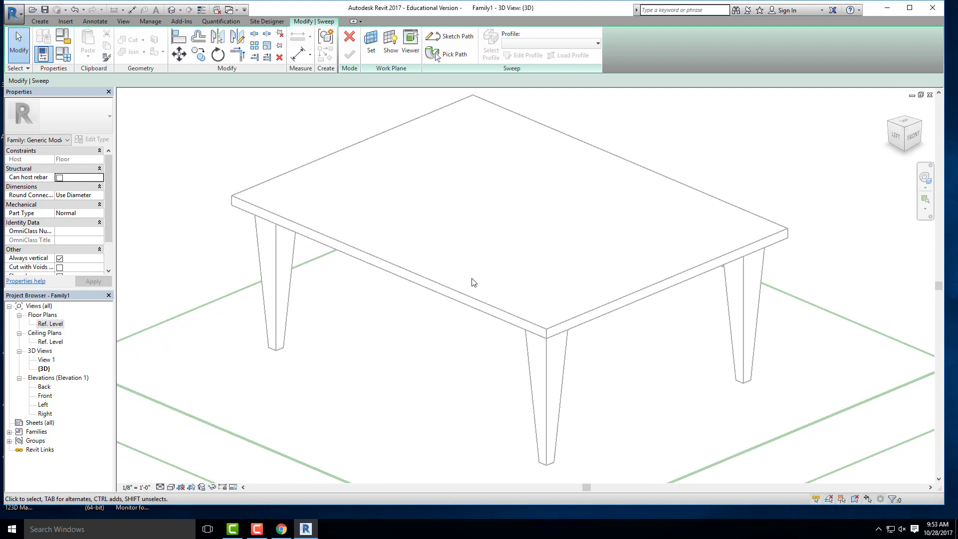
pyautogui.scroll(3, 245, 212)
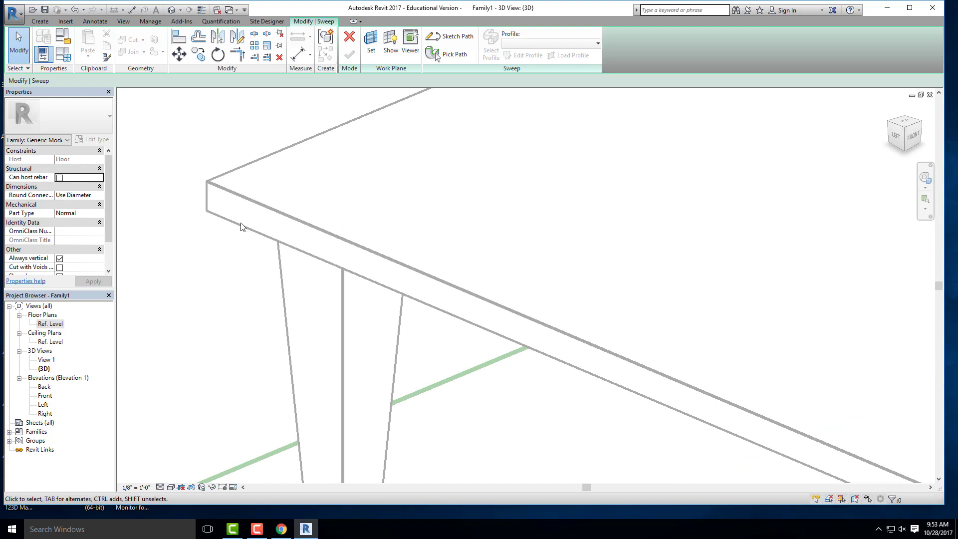
pyautogui.scroll(-4, 222, 244)
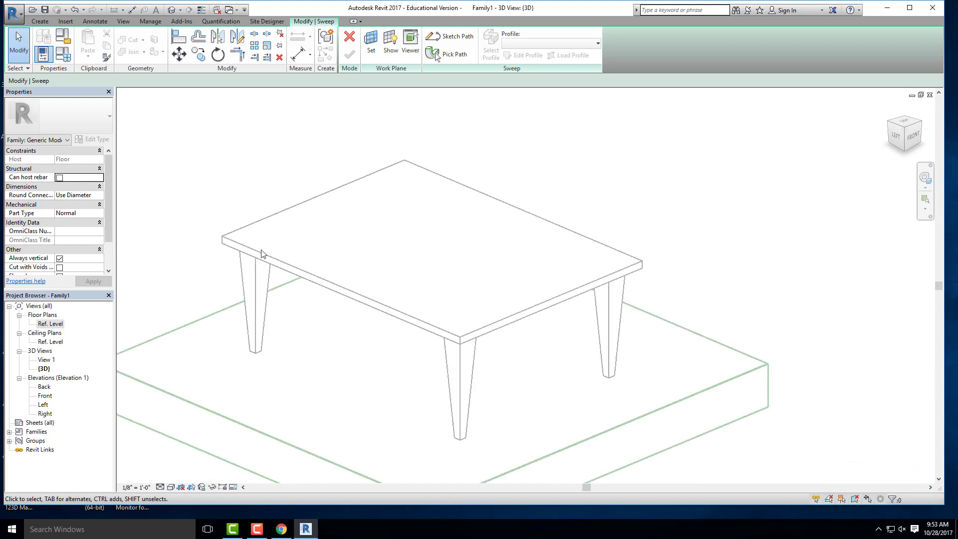
pyautogui.click(372, 46)
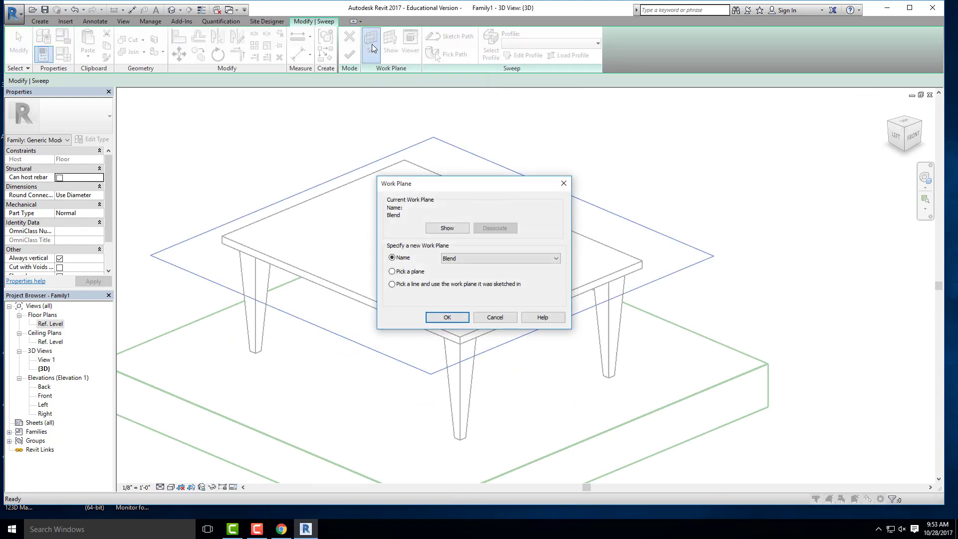
pyautogui.click(392, 272)
pyautogui.click(448, 318)
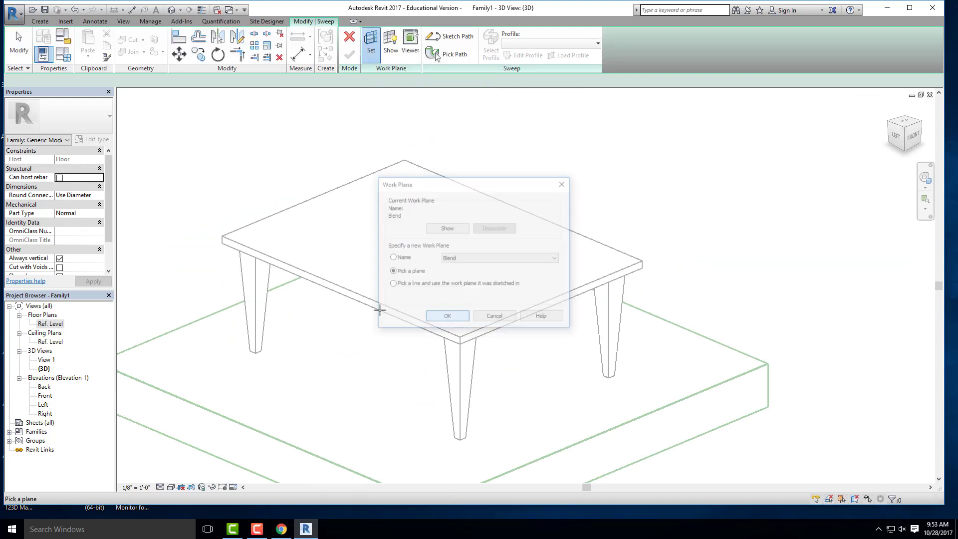
pyautogui.click(349, 290)
pyautogui.press('l')
pyautogui.press('i')
pyautogui.scroll(-2, 467, 391)
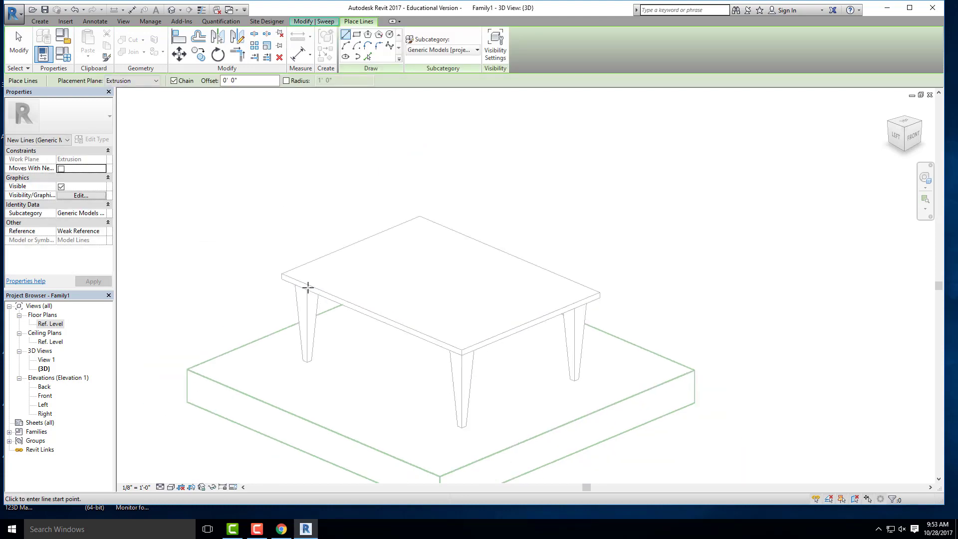
pyautogui.keyDown('shift'); pyautogui.moveTo(300, 216); pyautogui.dragTo(314, 213, button='middle'); pyautogui.keyUp('shift')
pyautogui.click(312, 23)
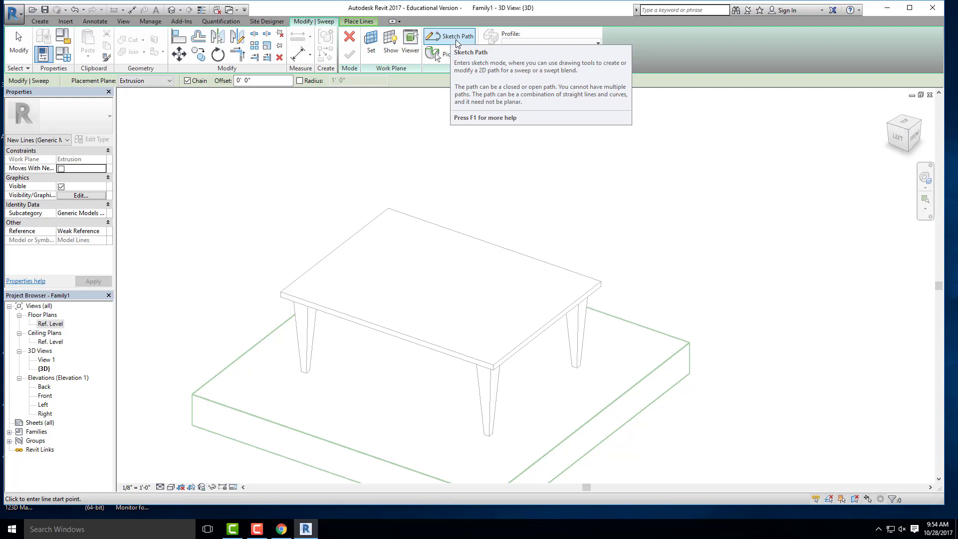
# Begin sketching the sweep path with Pick Lines on two adjoining upper edges of the tabletop.
pyautogui.click(456, 39)
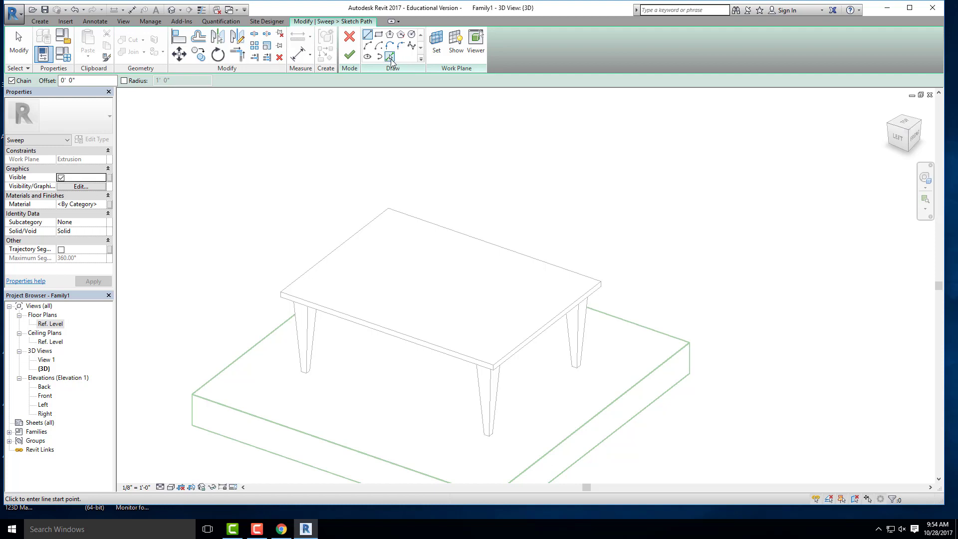
pyautogui.click(390, 56)
pyautogui.scroll(2, 443, 335)
pyautogui.moveTo(443, 336); pyautogui.dragTo(393, 294, button='middle')
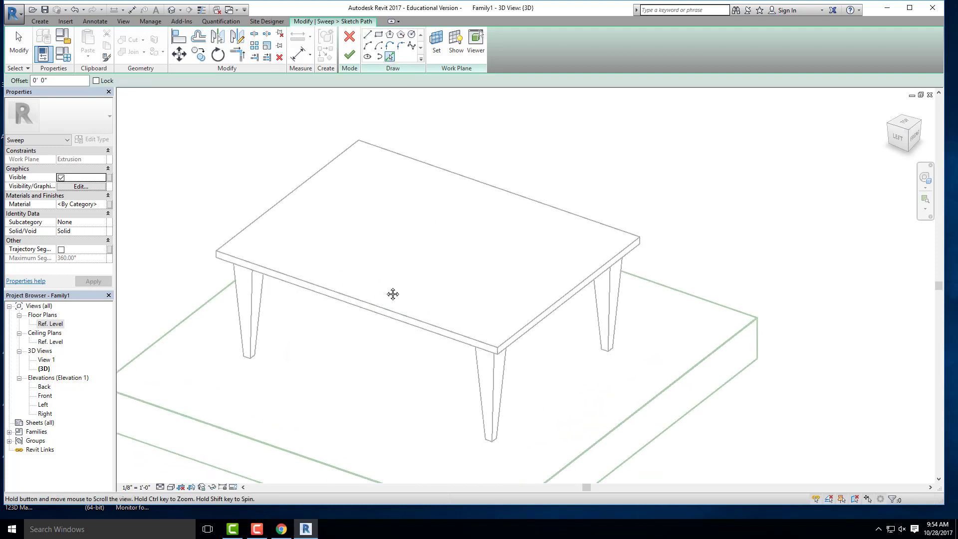
pyautogui.scroll(2, 393, 294)
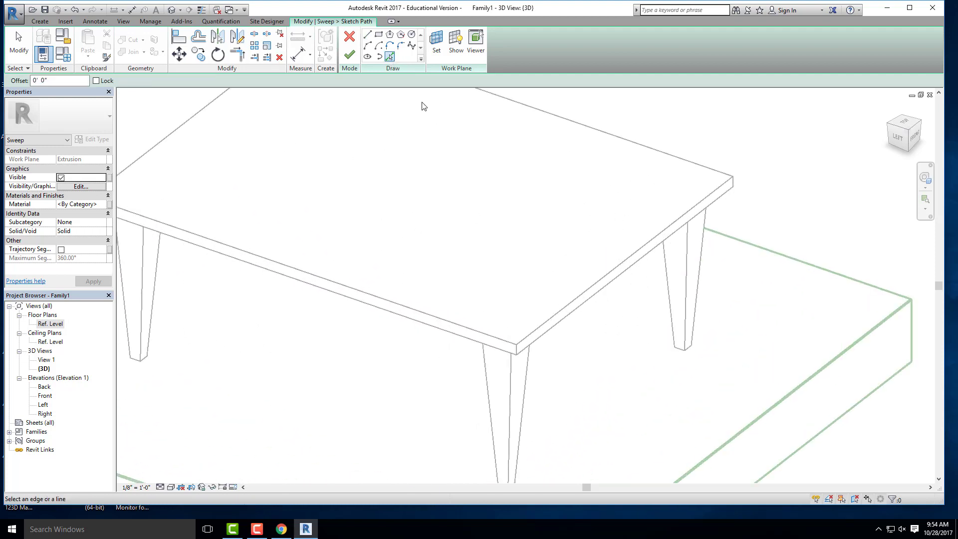
pyautogui.click(324, 286)
pyautogui.click(573, 303)
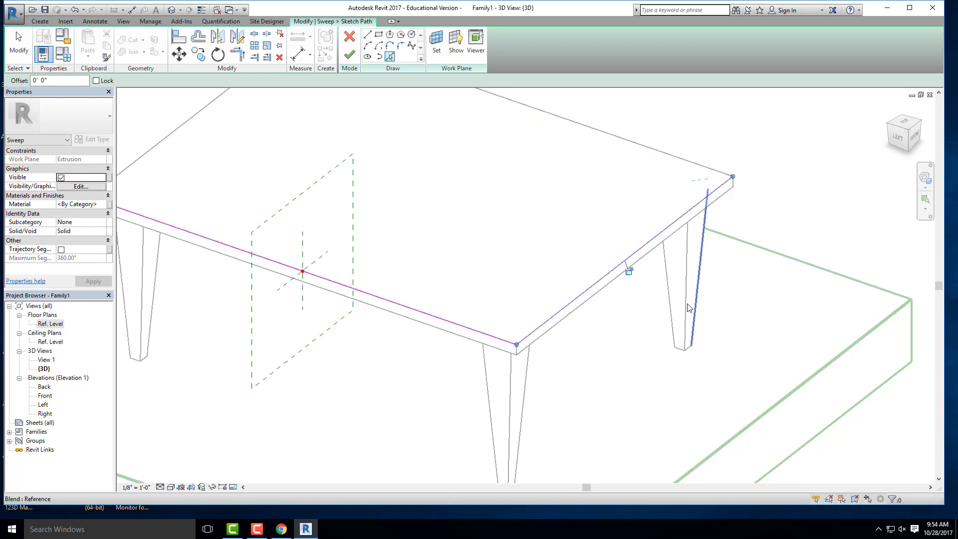
# Pick the tabletop's two remaining upper edges to close the sweep path, and finish the path sketch.
pyautogui.scroll(-3, 688, 308)
pyautogui.keyDown('shift'); pyautogui.moveTo(605, 323); pyautogui.dragTo(584, 313, button='middle'); pyautogui.keyUp('shift')
pyautogui.scroll(3, 584, 312)
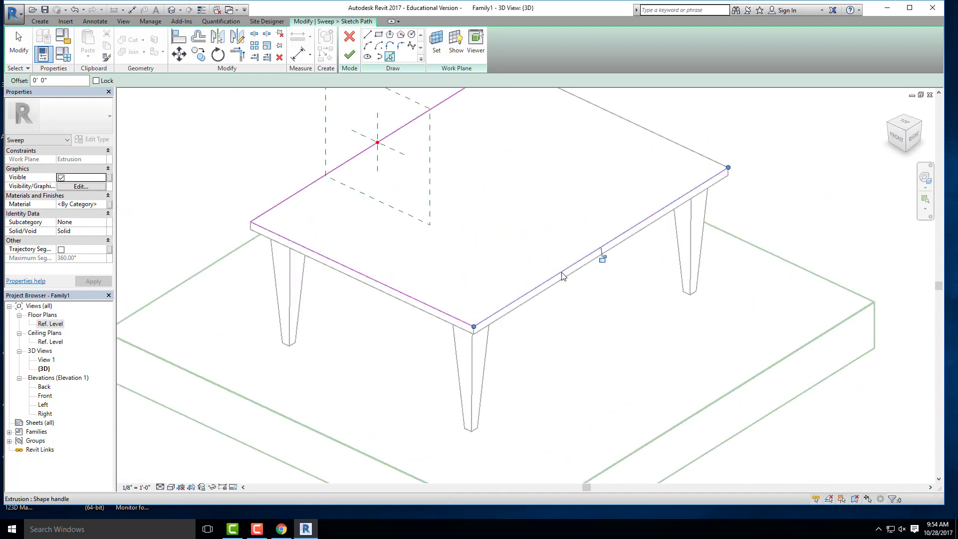
pyautogui.keyDown('shift'); pyautogui.moveTo(562, 276); pyautogui.dragTo(743, 349, button='middle'); pyautogui.keyUp('shift')
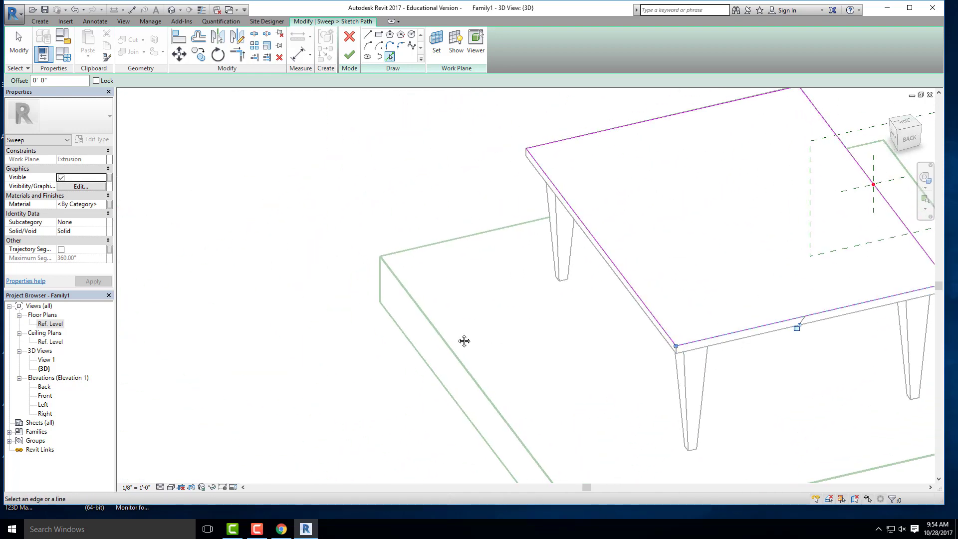
pyautogui.keyDown('shift'); pyautogui.moveTo(465, 340); pyautogui.dragTo(618, 300, button='middle'); pyautogui.keyUp('shift')
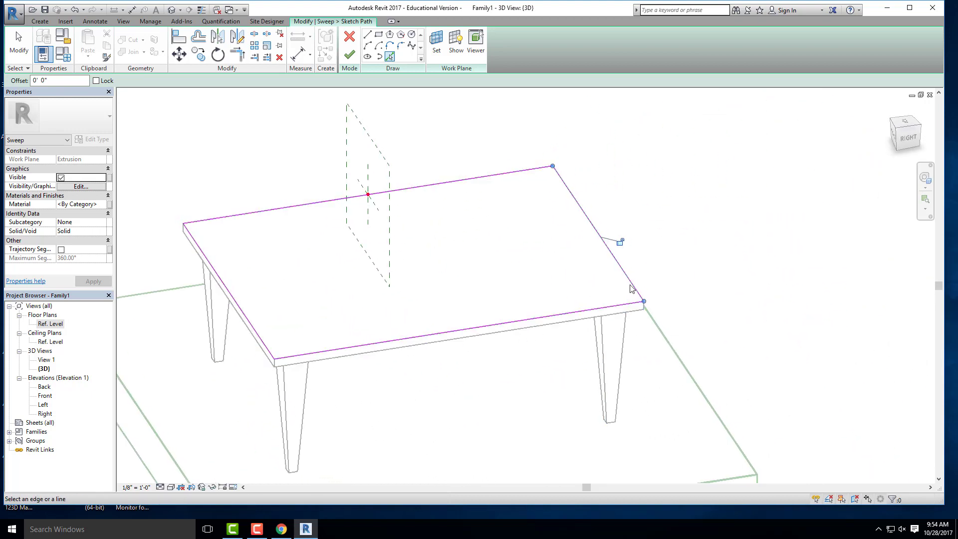
pyautogui.keyDown('shift'); pyautogui.moveTo(217, 274); pyautogui.dragTo(272, 267, button='middle'); pyautogui.keyUp('shift')
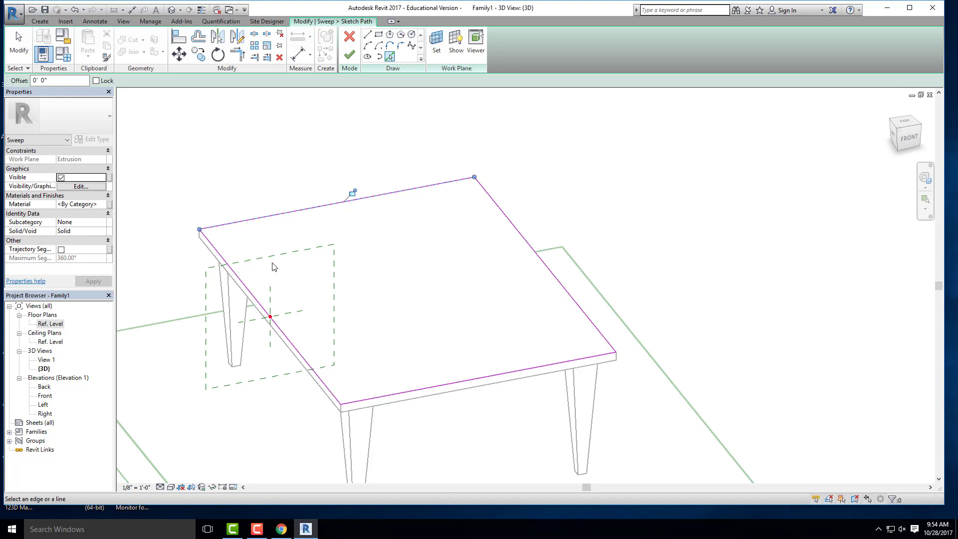
pyautogui.keyDown('shift'); pyautogui.moveTo(308, 348); pyautogui.dragTo(324, 307, button='middle'); pyautogui.keyUp('shift')
pyautogui.scroll(5, 324, 307)
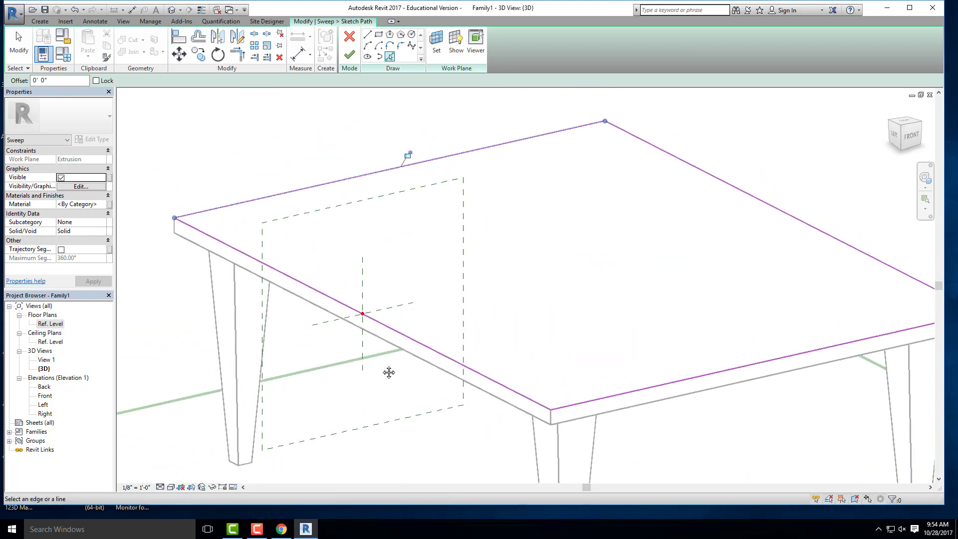
pyautogui.scroll(-2, 365, 331)
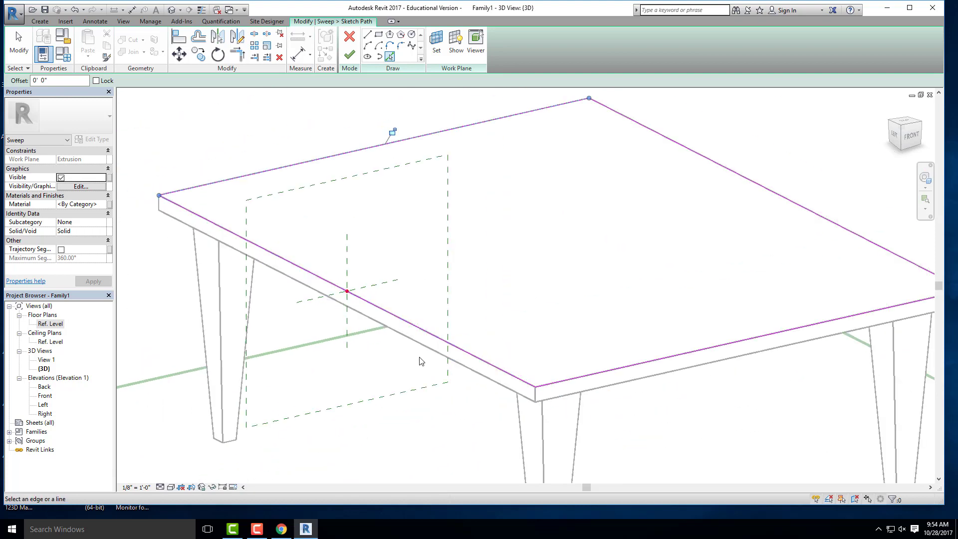
pyautogui.click(350, 55)
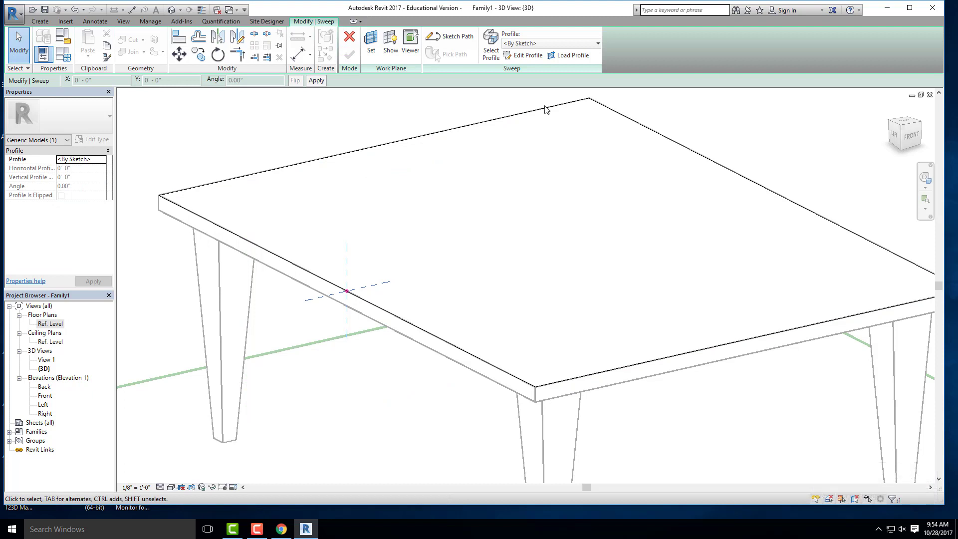
# Edit the sweep profile in the front view, drawing a vertical line down the tabletop's end from its upper to its lower edge.
pyautogui.click(527, 56)
pyautogui.moveTo(462, 214)
pyautogui.keyDown('shift'); pyautogui.mouseDown(button='middle')
pyautogui.moveTo(453, 239)
pyautogui.moveTo(447, 197)
pyautogui.mouseUp(button='middle'); pyautogui.keyUp('shift')
pyautogui.scroll(6, 380, 246)
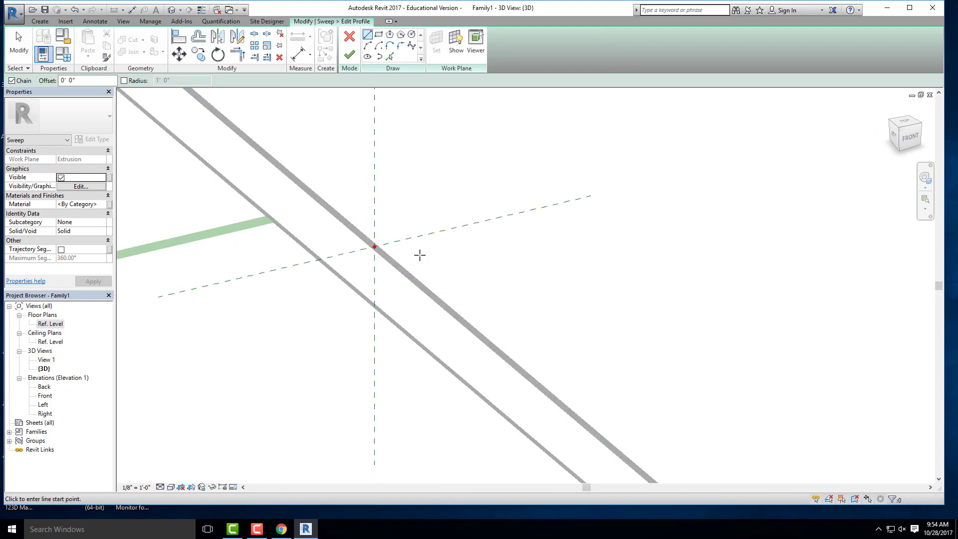
pyautogui.moveTo(419, 255)
pyautogui.keyDown('shift'); pyautogui.mouseDown(button='middle')
pyautogui.moveTo(387, 321)
pyautogui.moveTo(409, 325)
pyautogui.moveTo(421, 250)
pyautogui.mouseUp(button='middle'); pyautogui.keyUp('shift')
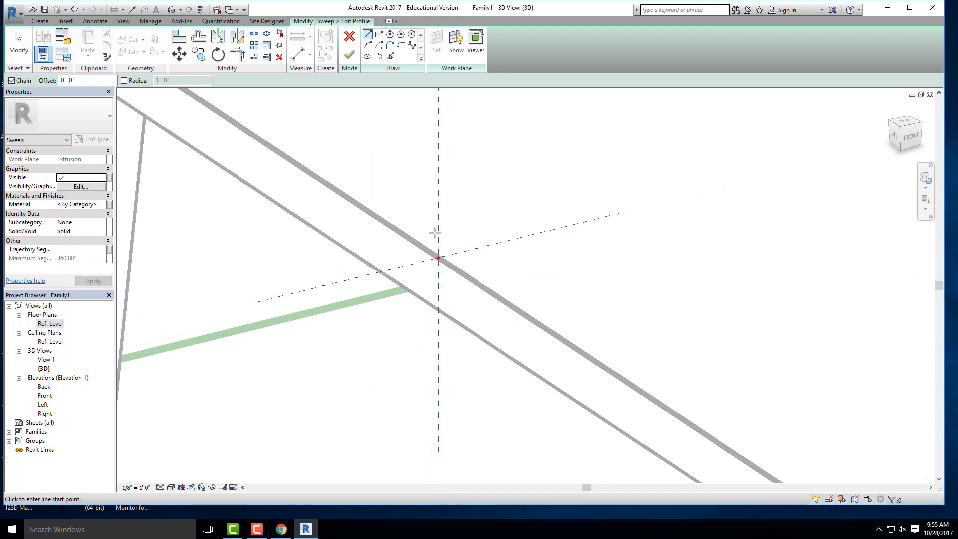
pyautogui.scroll(-2, 453, 287)
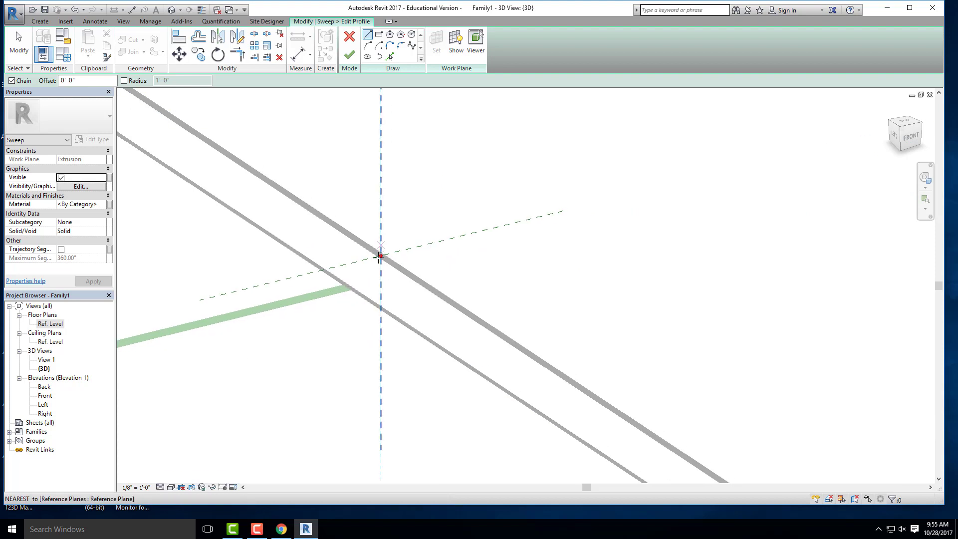
pyautogui.keyDown('shift'); pyautogui.moveTo(430, 288); pyautogui.dragTo(430, 212, button='middle'); pyautogui.keyUp('shift')
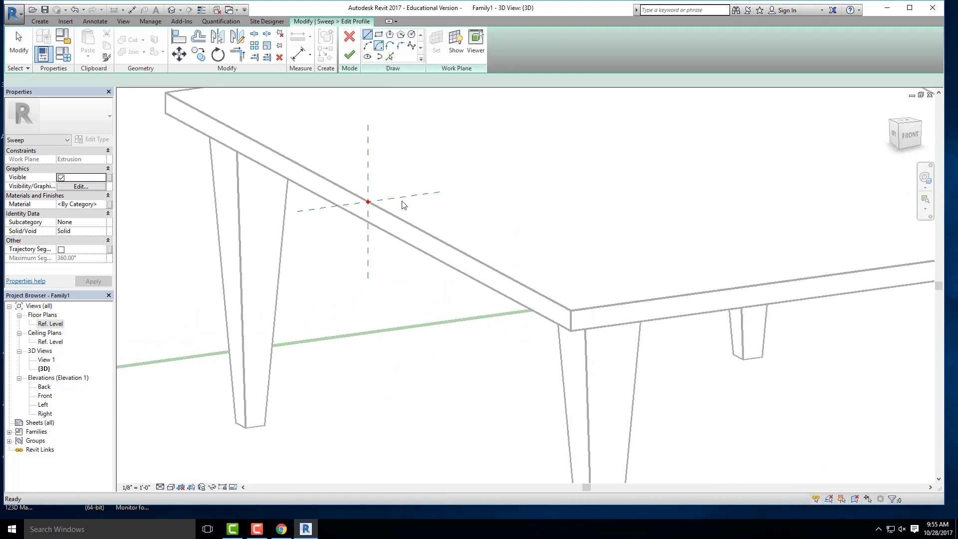
pyautogui.scroll(3, 389, 204)
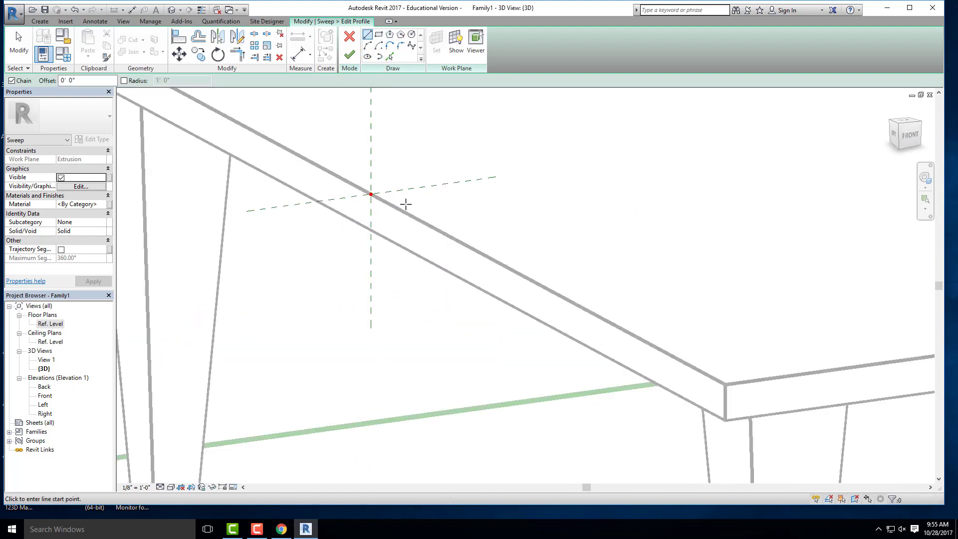
pyautogui.click(909, 138)
pyautogui.scroll(5, 391, 226)
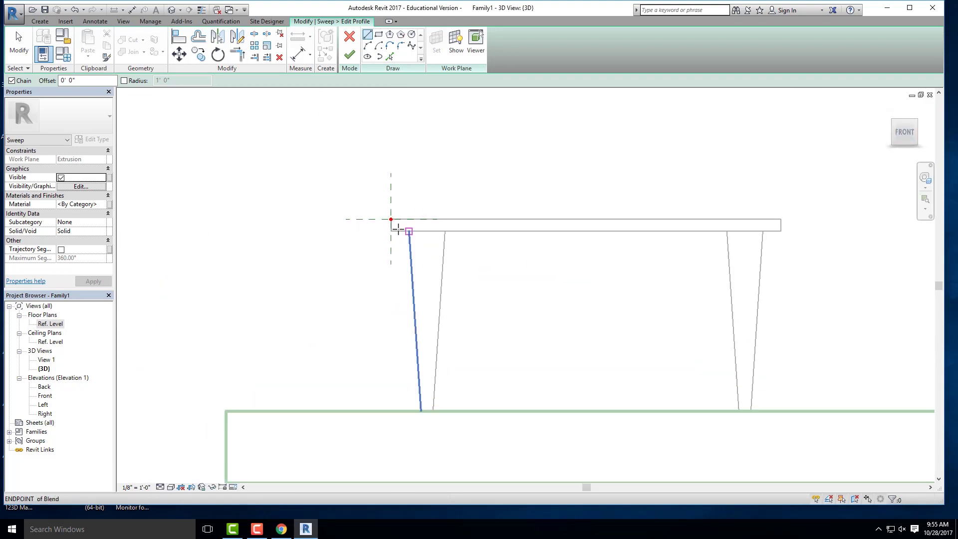
pyautogui.click(383, 211)
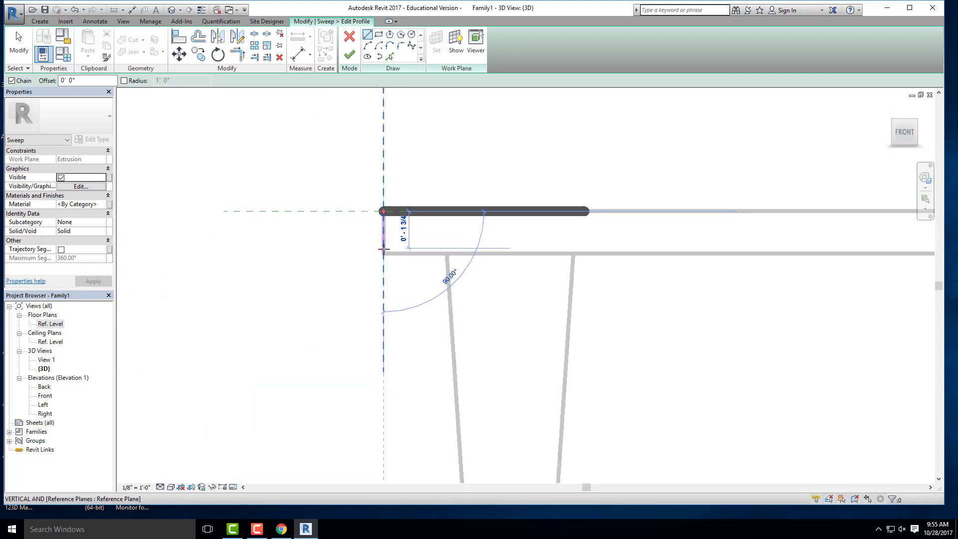
pyautogui.click(383, 253)
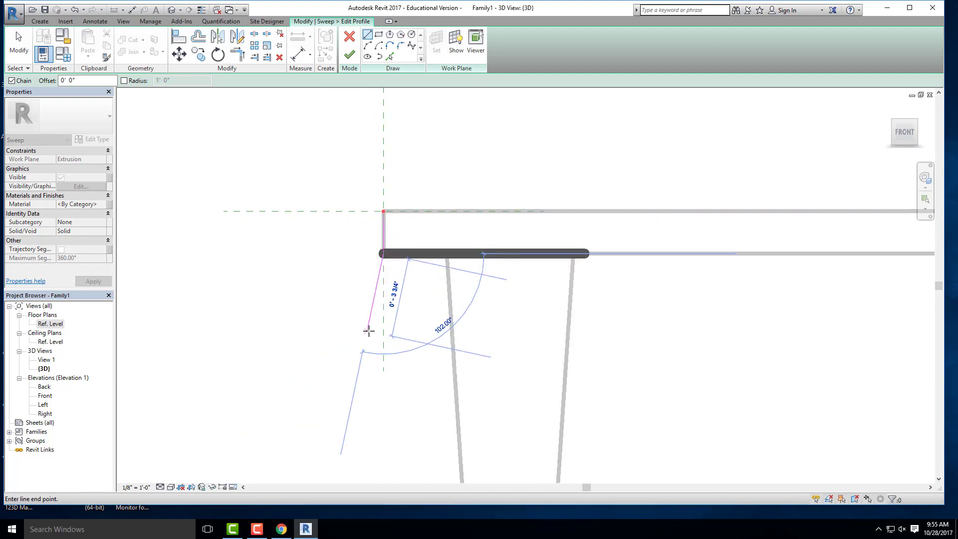
pyautogui.press('Escape')
# Close the profile with an outward semicircular arc of 1" radius between the vertical line's ends, and check it in 3D.
pyautogui.scroll(2, 374, 240)
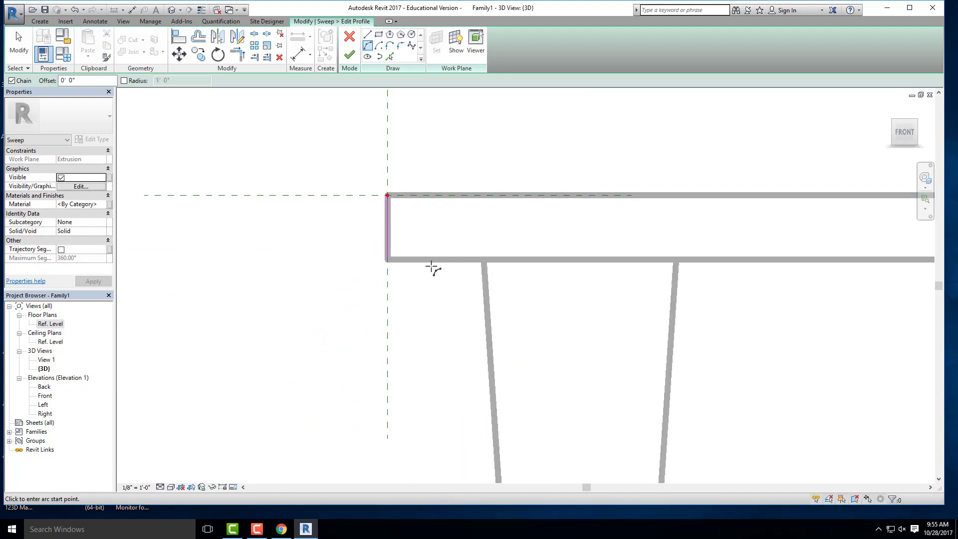
pyautogui.click(387, 259)
pyautogui.click(388, 196)
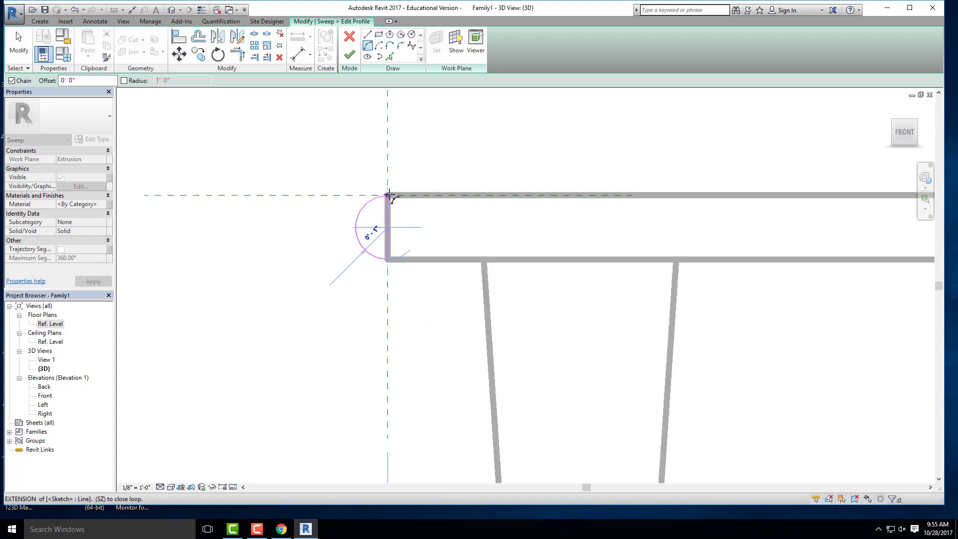
pyautogui.press('Escape')
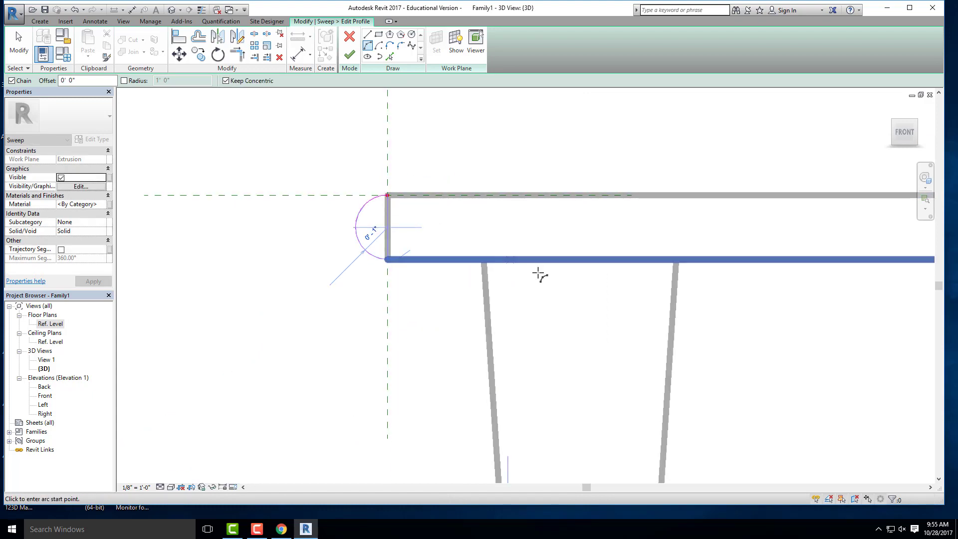
pyautogui.press('Escape')
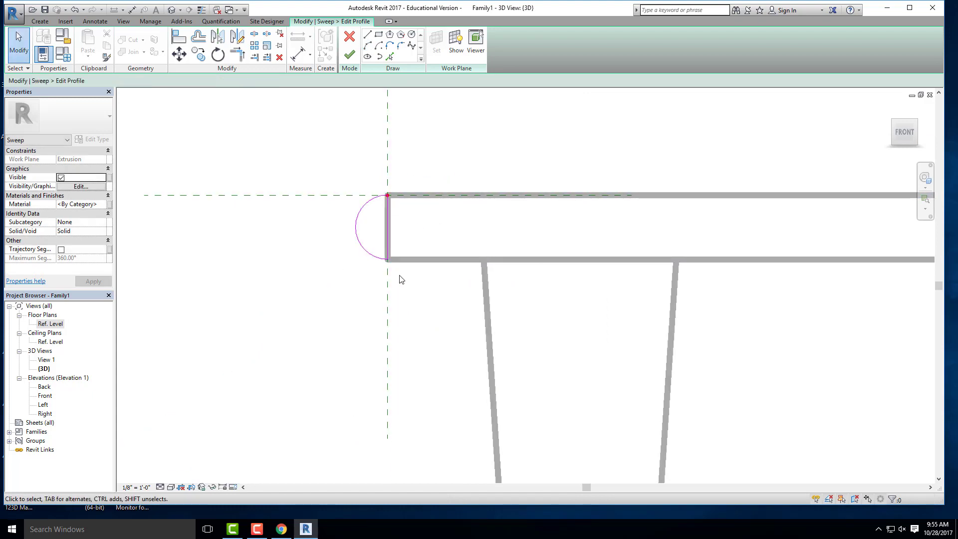
pyautogui.click(387, 204)
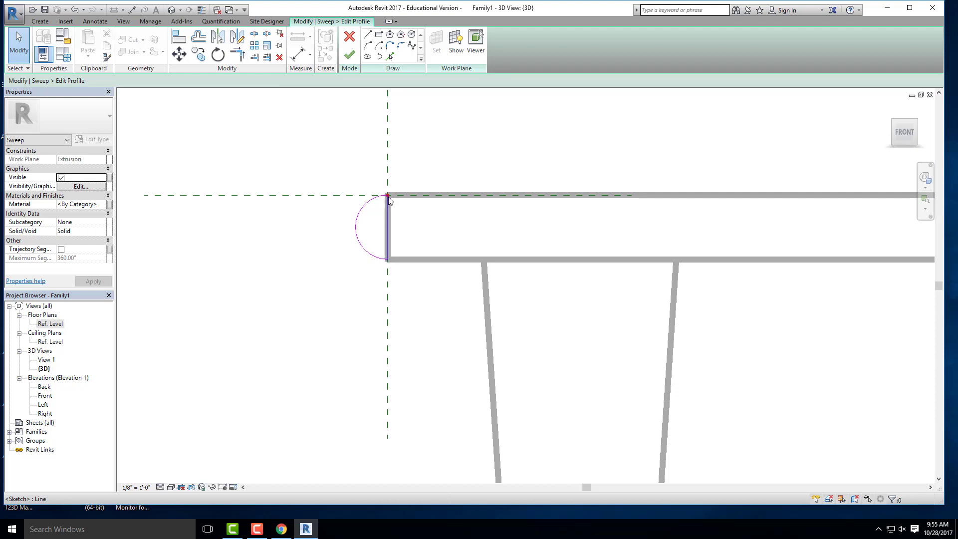
pyautogui.click(364, 202)
pyautogui.keyDown('shift'); pyautogui.moveTo(362, 240); pyautogui.dragTo(310, 277, button='middle'); pyautogui.keyUp('shift')
pyautogui.scroll(5, 310, 276)
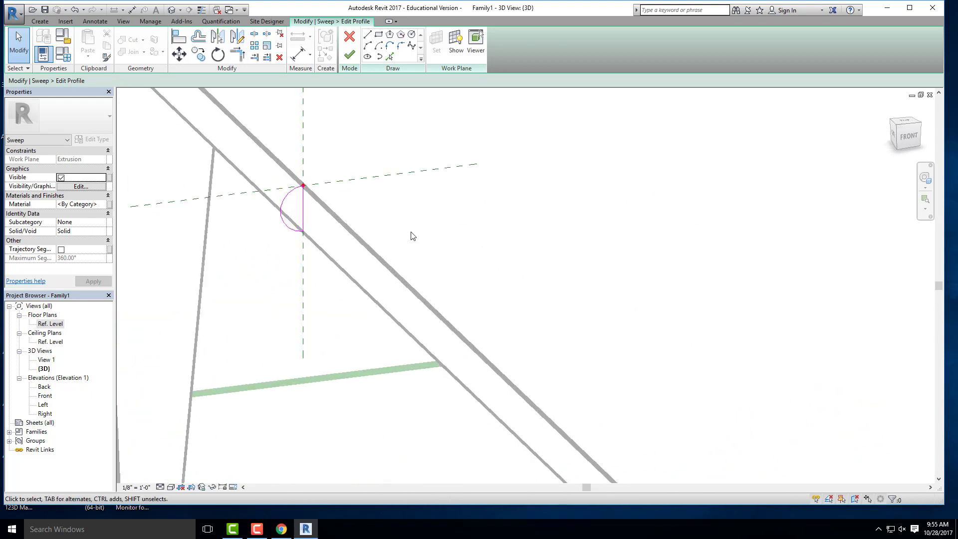
# Finish the half-round profile and complete the solid sweep around the tabletop's edge.
pyautogui.scroll(-4, 300, 299)
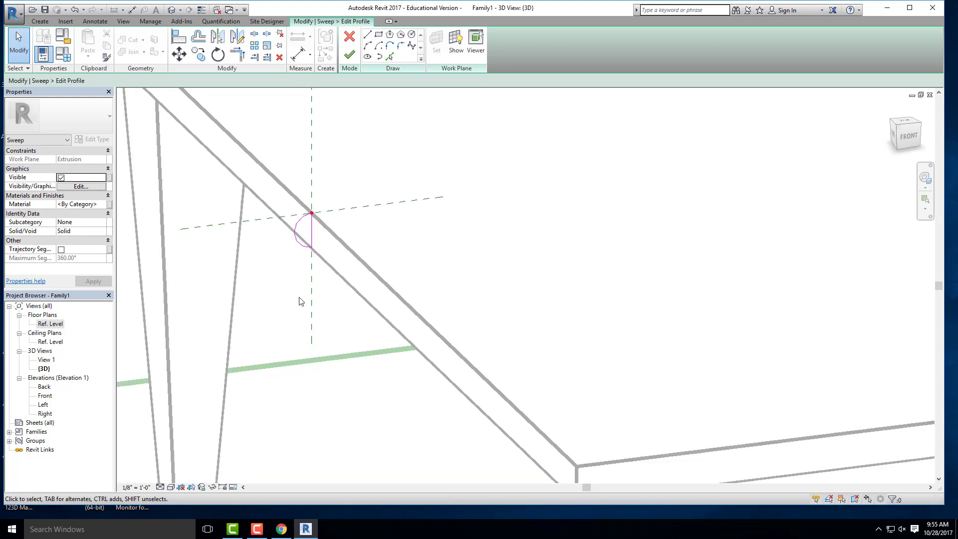
pyautogui.scroll(3, 302, 267)
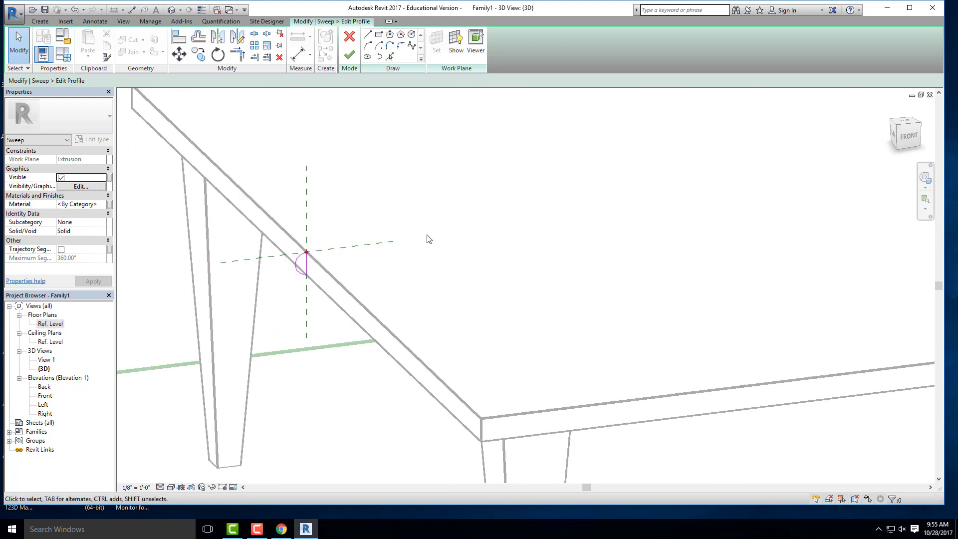
pyautogui.moveTo(451, 249); pyautogui.dragTo(435, 280, button='middle')
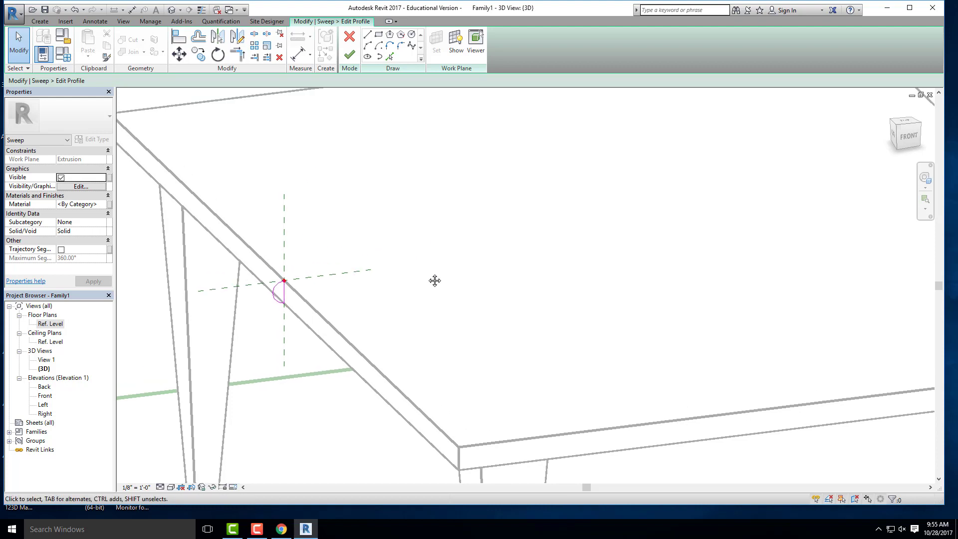
pyautogui.click(350, 55)
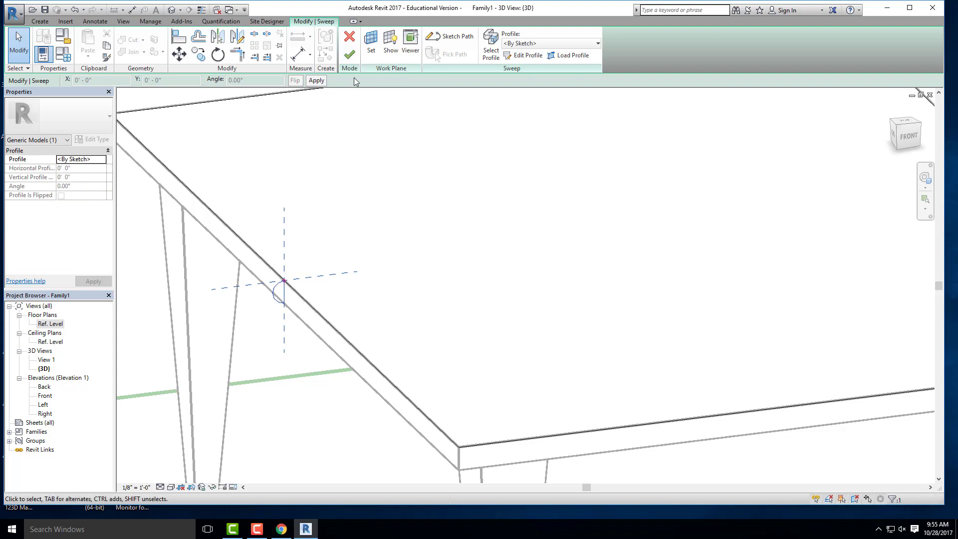
pyautogui.click(351, 56)
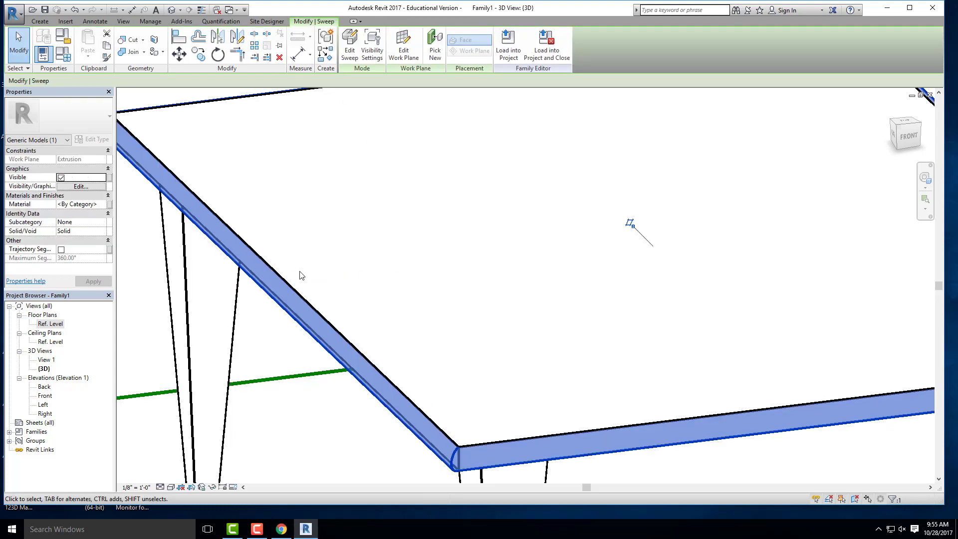
# Examine the rounded tabletop edge and the whole table from several angles in 3D.
pyautogui.scroll(-3, 301, 274)
pyautogui.click(178, 199)
pyautogui.keyDown('shift'); pyautogui.moveTo(588, 446); pyautogui.dragTo(563, 404, button='middle'); pyautogui.keyUp('shift')
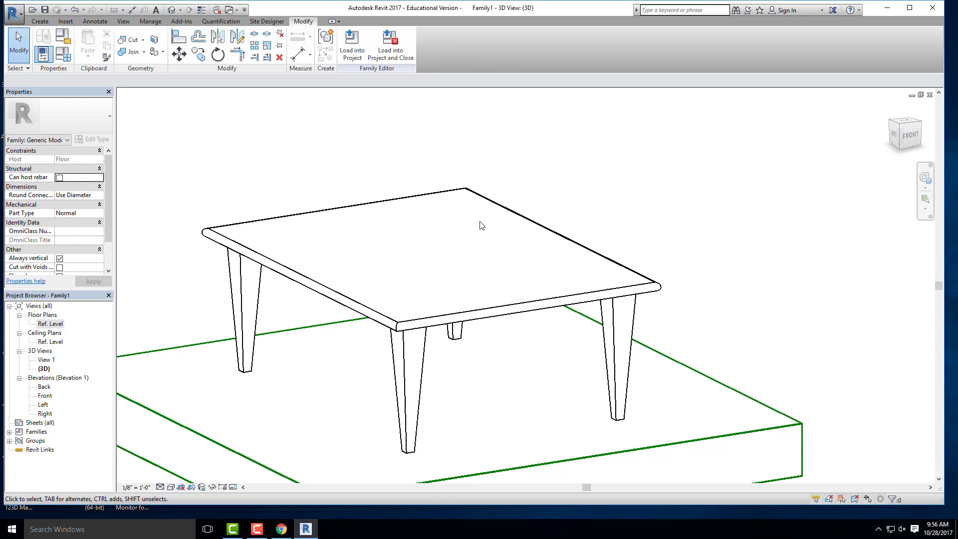
pyautogui.keyDown('shift'); pyautogui.moveTo(330, 337); pyautogui.dragTo(374, 372, button='middle'); pyautogui.keyUp('shift')
pyautogui.scroll(-4, 325, 312)
pyautogui.keyDown('shift'); pyautogui.moveTo(309, 329); pyautogui.dragTo(468, 325, button='middle'); pyautogui.keyUp('shift')
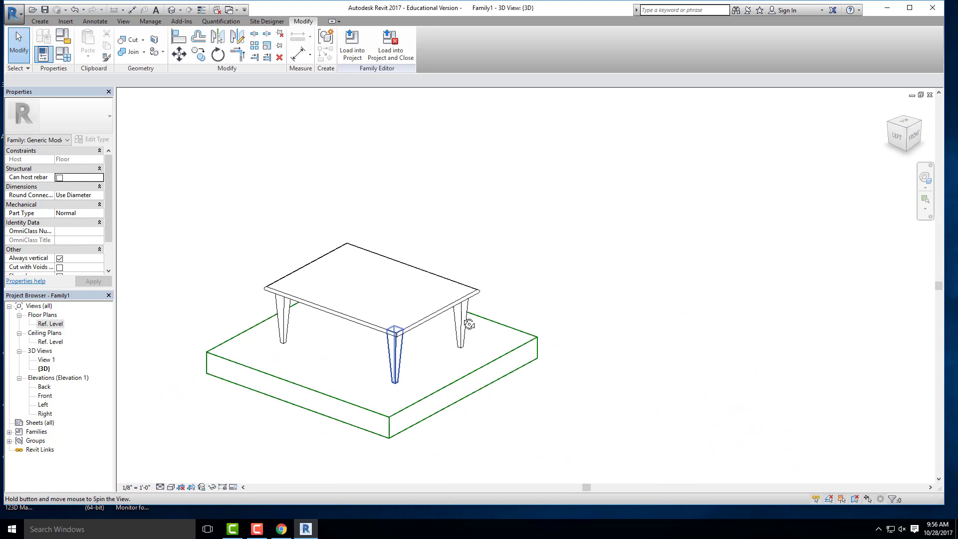
pyautogui.keyDown('shift'); pyautogui.moveTo(257, 188); pyautogui.dragTo(280, 218, button='middle'); pyautogui.keyUp('shift')
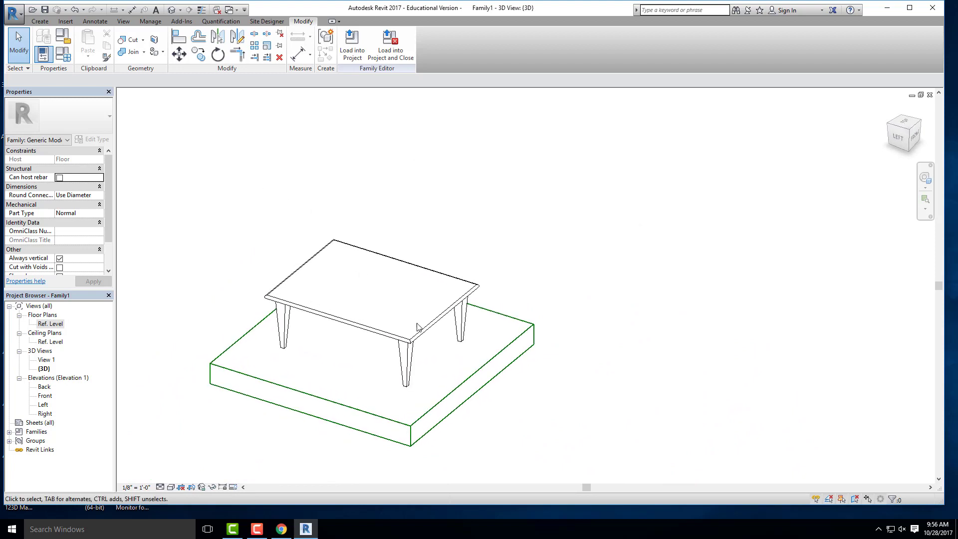
pyautogui.keyDown('shift'); pyautogui.moveTo(418, 328); pyautogui.dragTo(348, 287, button='middle'); pyautogui.keyUp('shift')
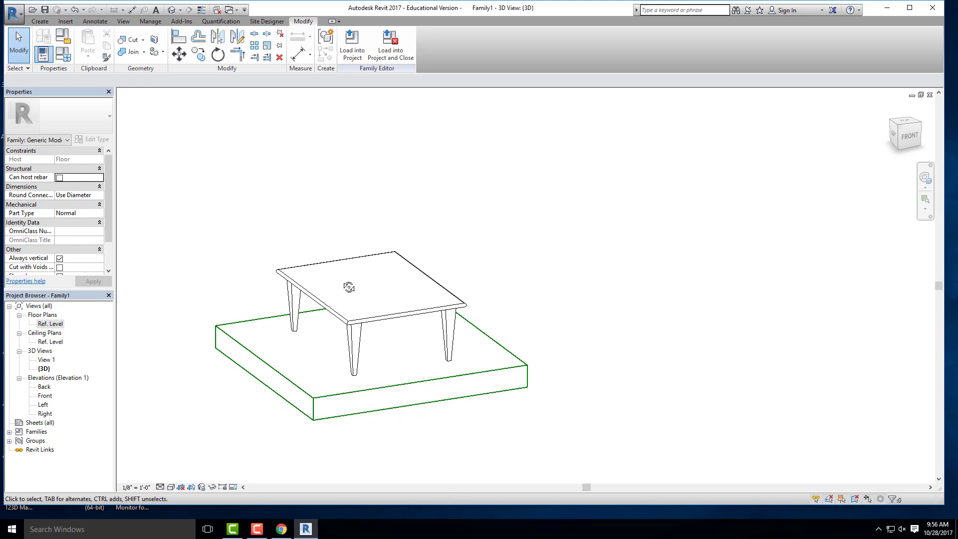
# Open the tabletop's edge sweep for editing and examine where its profile sits along the path.
pyautogui.scroll(5, 332, 312)
pyautogui.click(318, 320)
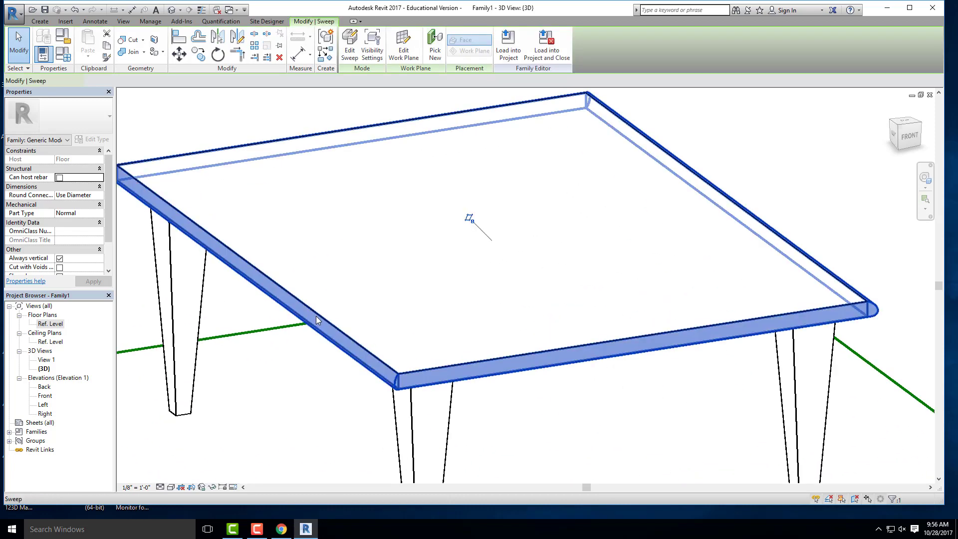
pyautogui.scroll(-5, 400, 384)
pyautogui.moveTo(507, 389)
pyautogui.keyDown('shift'); pyautogui.mouseDown(button='middle')
pyautogui.moveTo(488, 377)
pyautogui.moveTo(346, 378)
pyautogui.mouseUp(button='middle'); pyautogui.keyUp('shift')
pyautogui.click(349, 51)
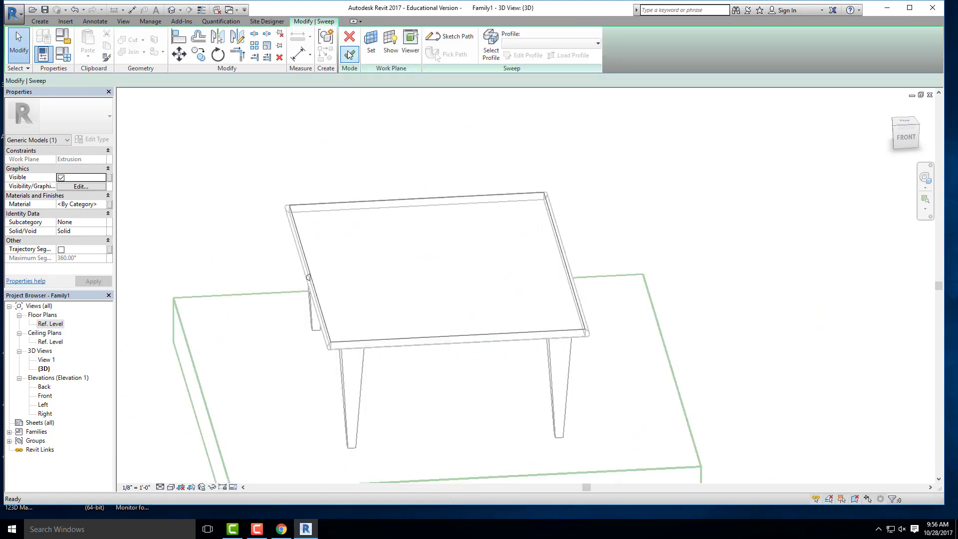
pyautogui.keyDown('shift'); pyautogui.moveTo(294, 192); pyautogui.dragTo(345, 143, button='middle'); pyautogui.keyUp('shift')
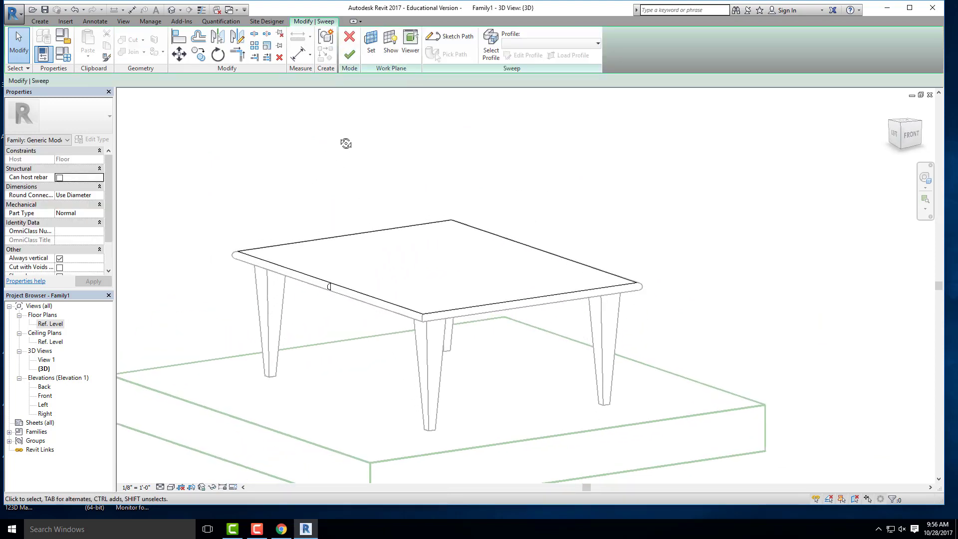
pyautogui.scroll(3, 327, 287)
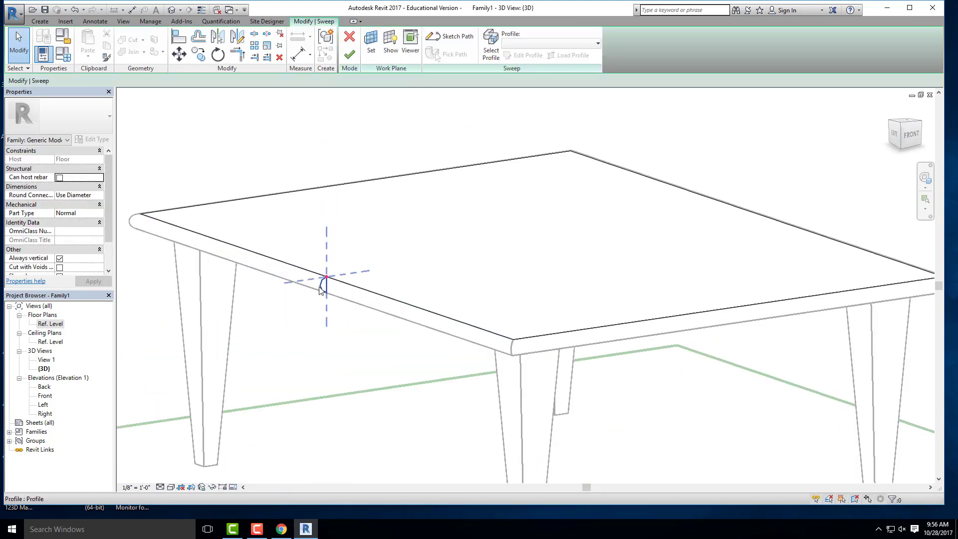
# Open the sweep's half-round profile sketch, examine it against the tabletop's edge, and finish the sweep edit.
pyautogui.click(492, 42)
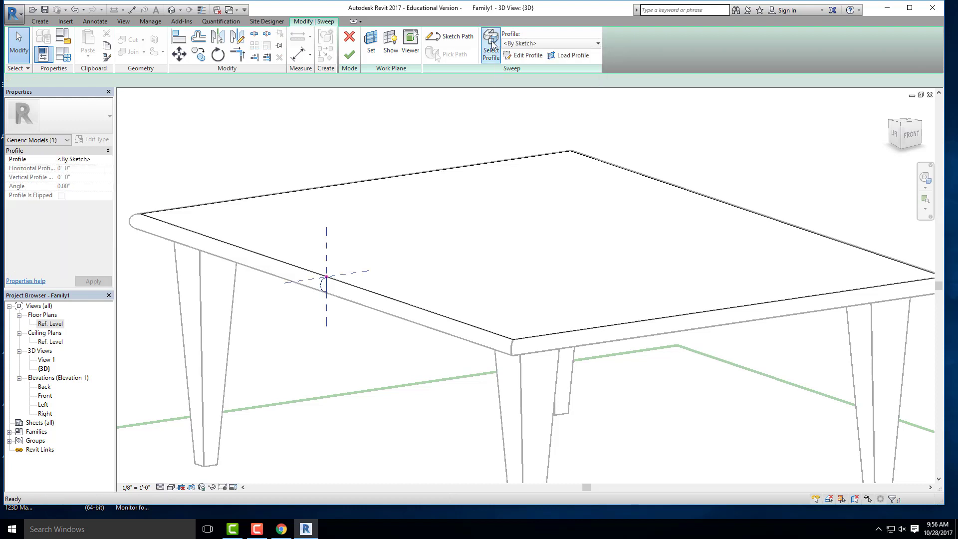
pyautogui.click(525, 55)
pyautogui.scroll(8, 342, 325)
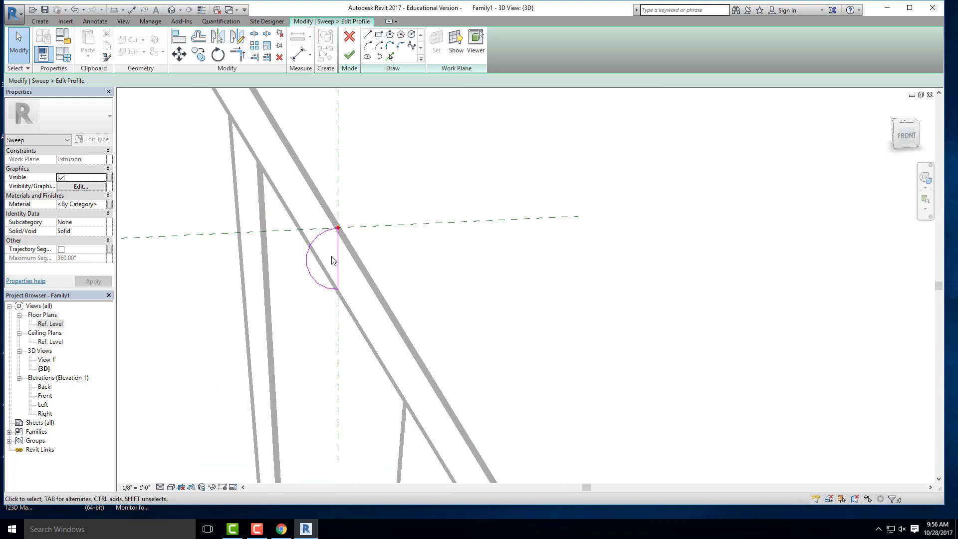
pyautogui.scroll(2, 334, 260)
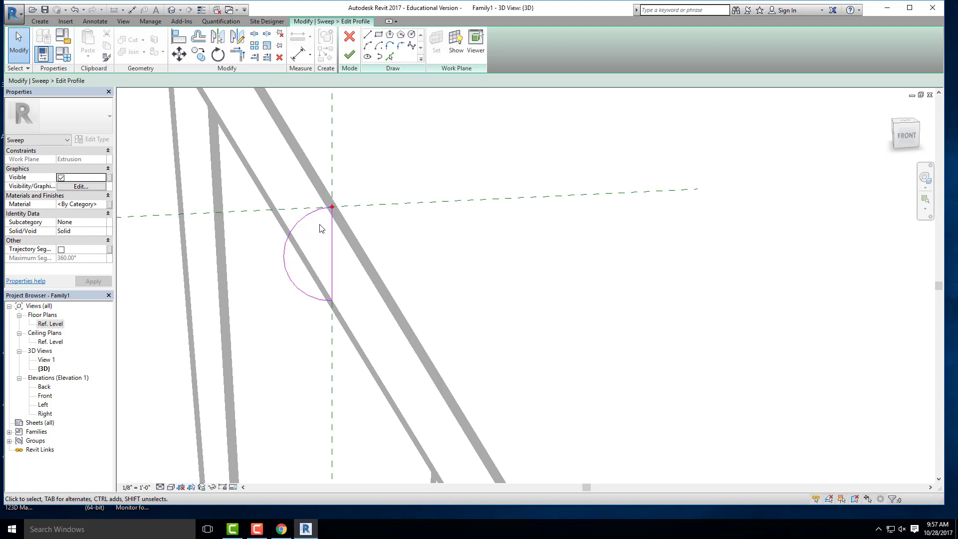
pyautogui.scroll(-3, 219, 223)
pyautogui.scroll(2, 221, 222)
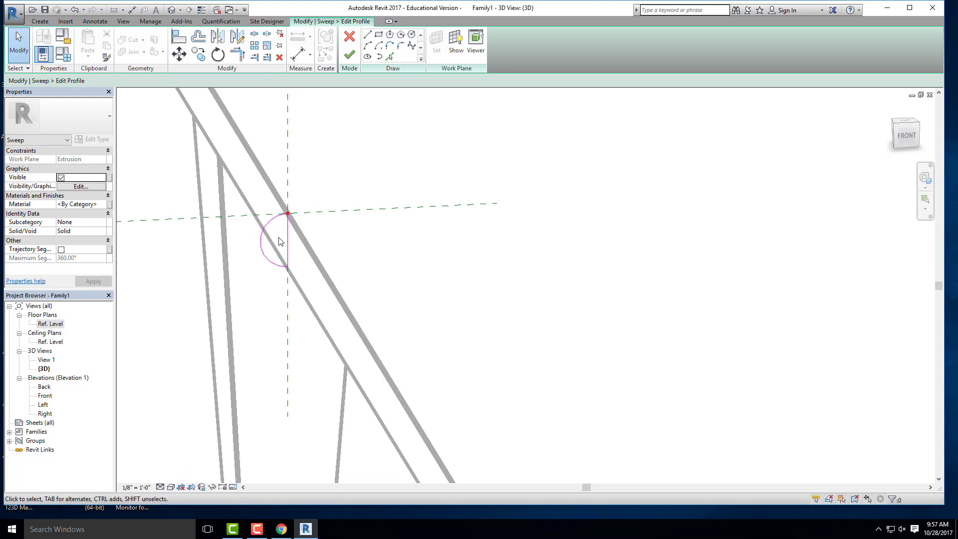
pyautogui.scroll(-2, 262, 240)
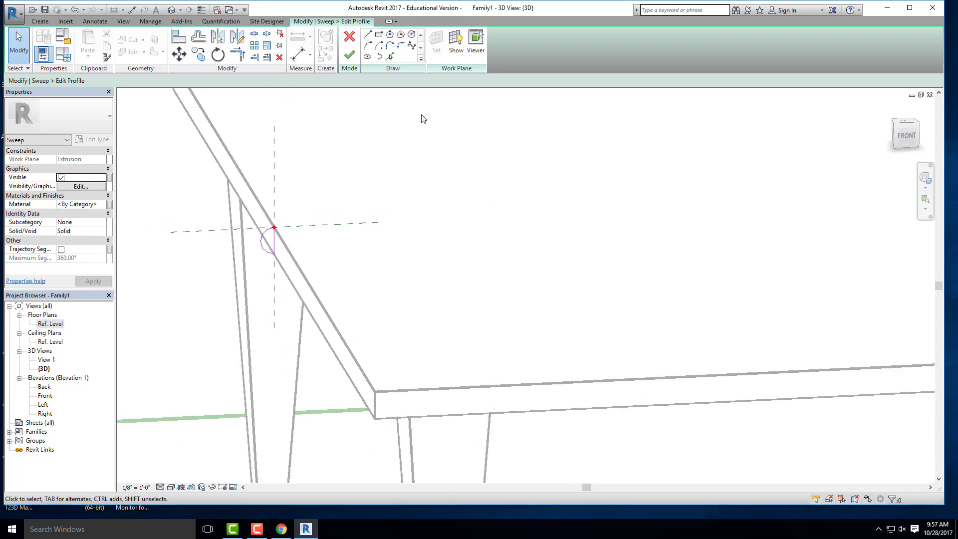
pyautogui.click(349, 54)
pyautogui.scroll(-4, 392, 311)
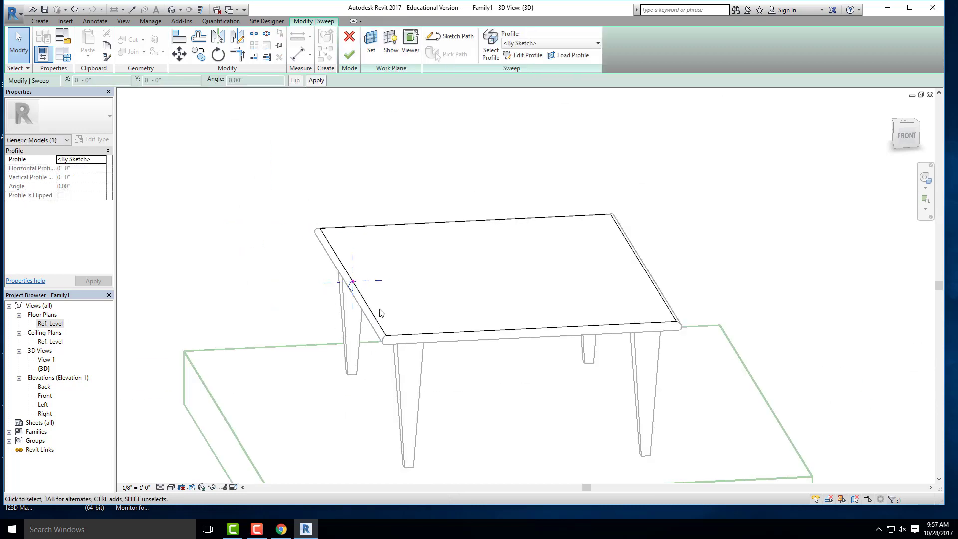
pyautogui.click(350, 54)
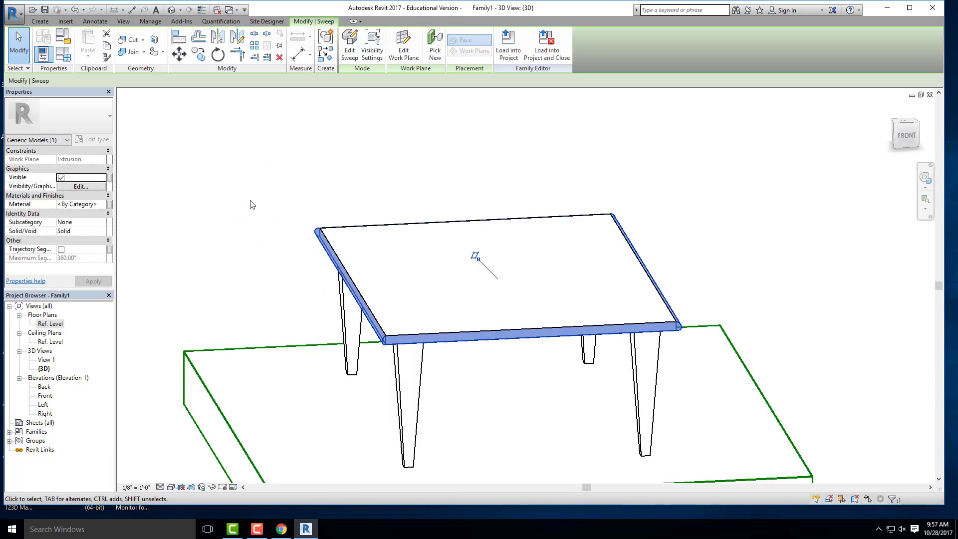
pyautogui.click(254, 207)
# Delete the half-round sweep from around the tabletop.
pyautogui.scroll(5, 342, 214)
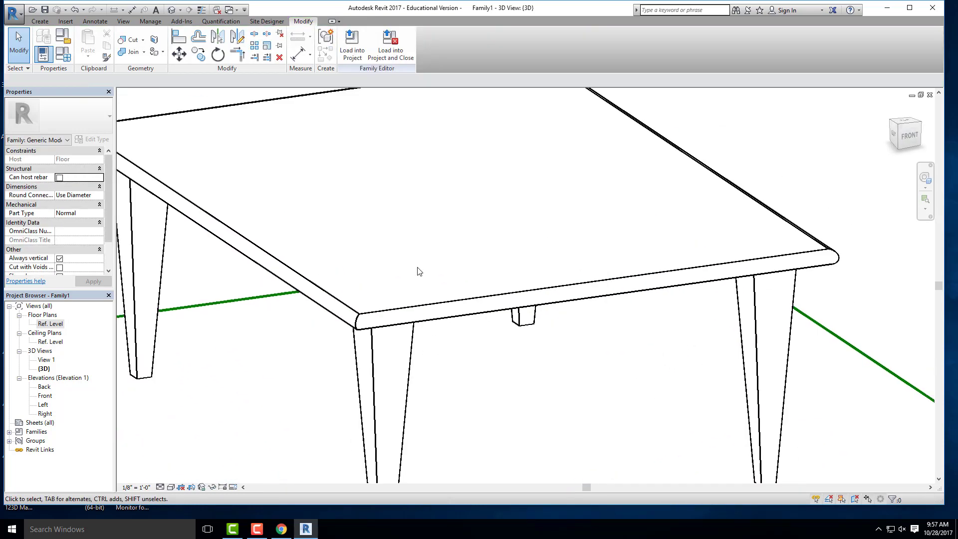
pyautogui.scroll(-4, 418, 271)
pyautogui.scroll(3, 350, 273)
pyautogui.click(348, 274)
pyautogui.press('Delete')
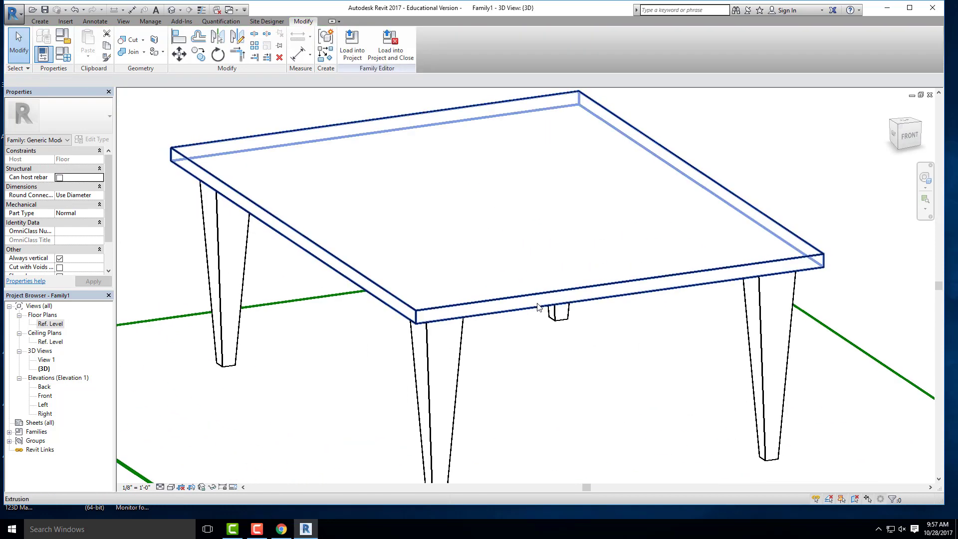
pyautogui.keyDown('shift'); pyautogui.moveTo(344, 272); pyautogui.dragTo(323, 267, button='middle'); pyautogui.keyUp('shift')
pyautogui.scroll(-1, 319, 266)
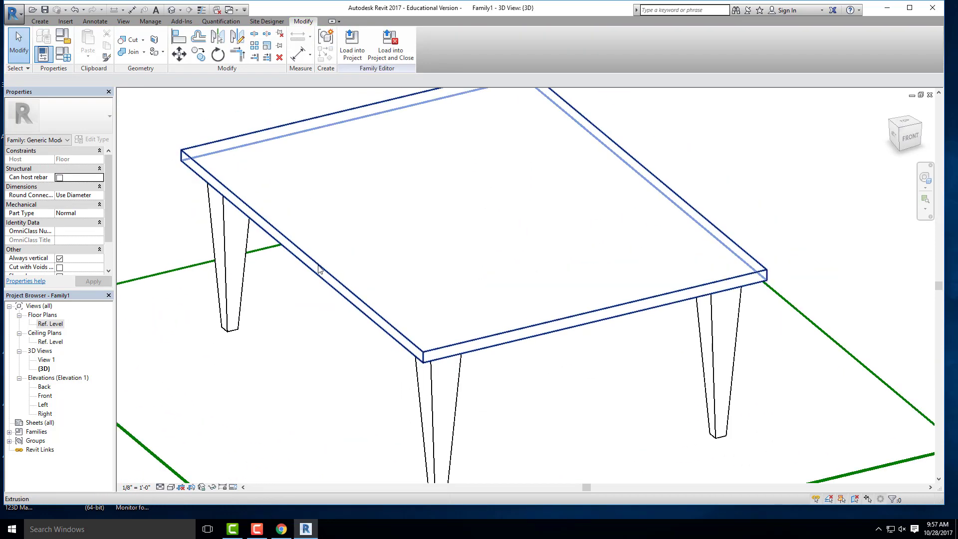
pyautogui.scroll(4, 319, 268)
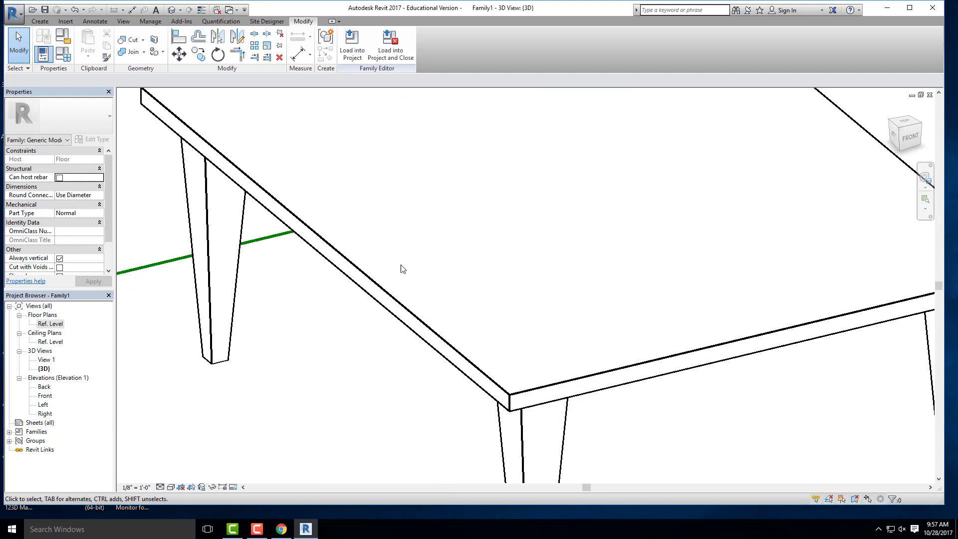
# Start a Void Sweep and set its work plane by picking the tabletop's upper face.
pyautogui.click(39, 22)
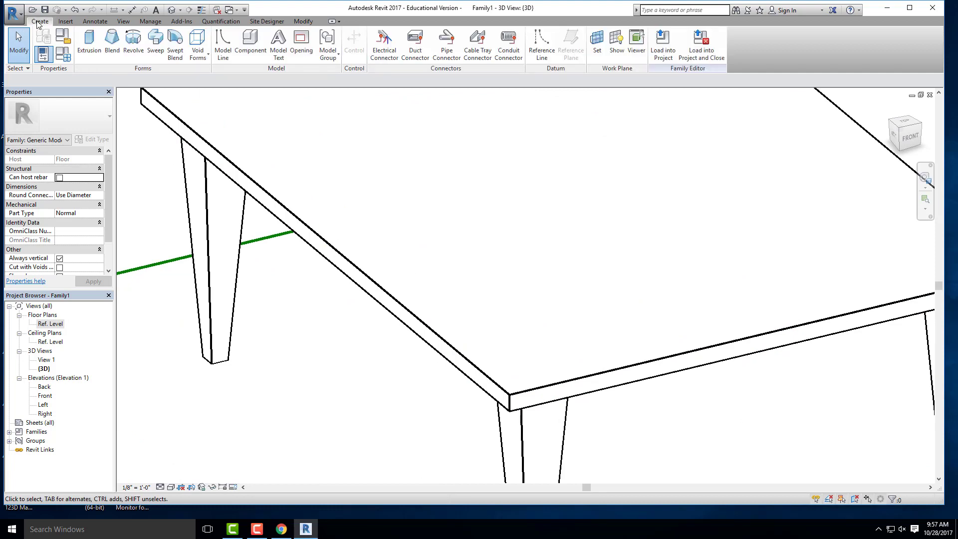
pyautogui.click(199, 59)
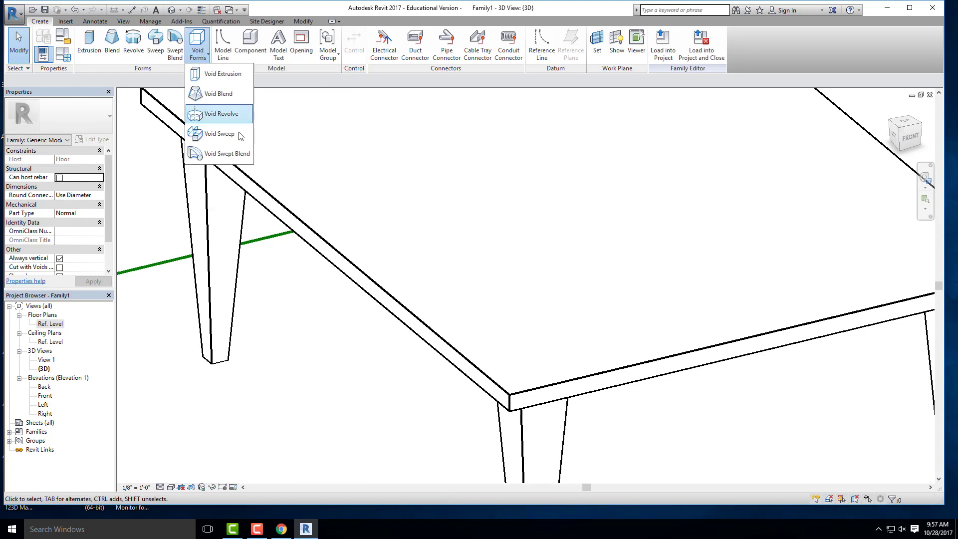
pyautogui.click(220, 133)
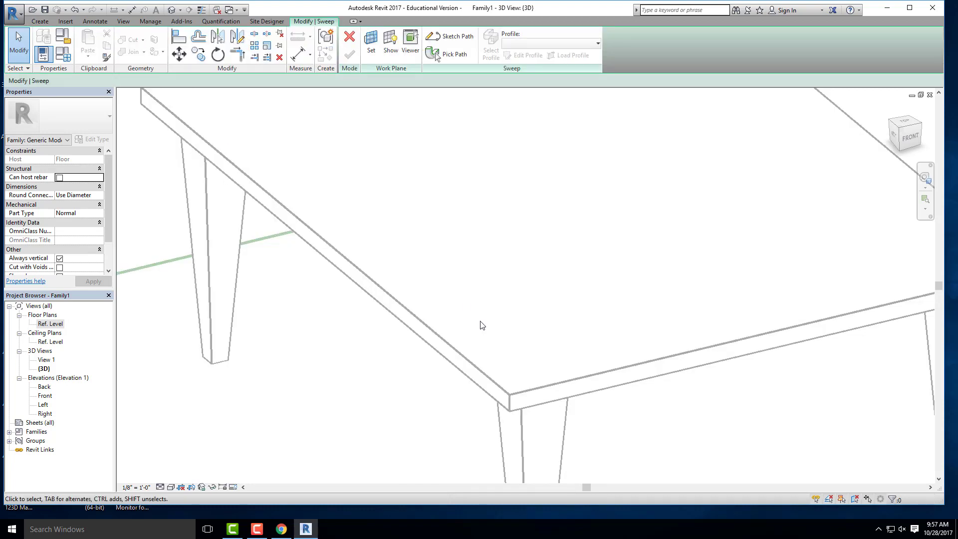
pyautogui.scroll(-5, 422, 301)
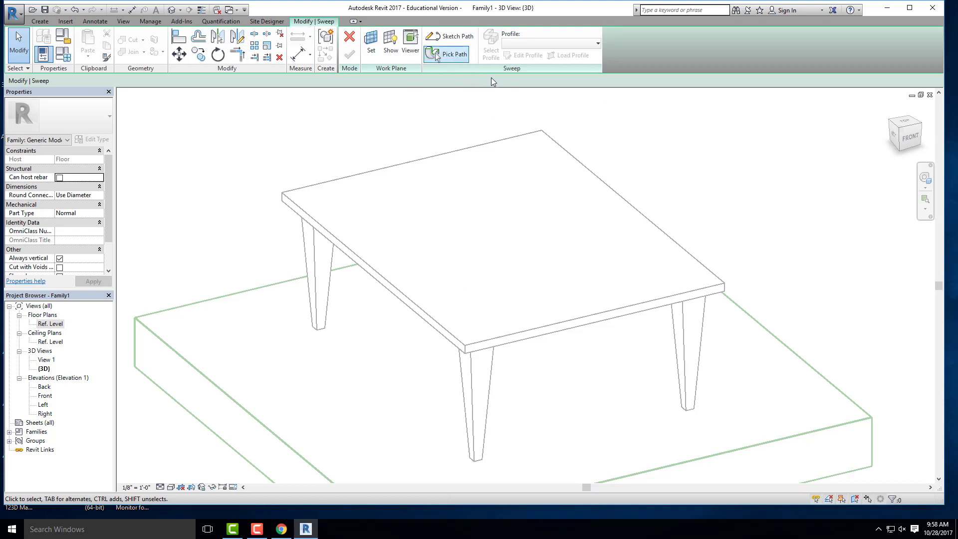
pyautogui.click(370, 46)
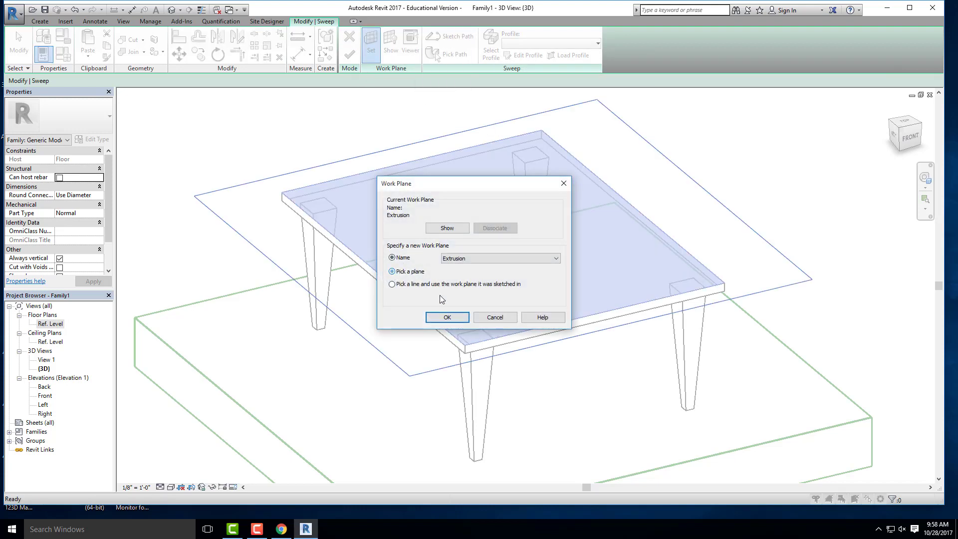
pyautogui.click(435, 318)
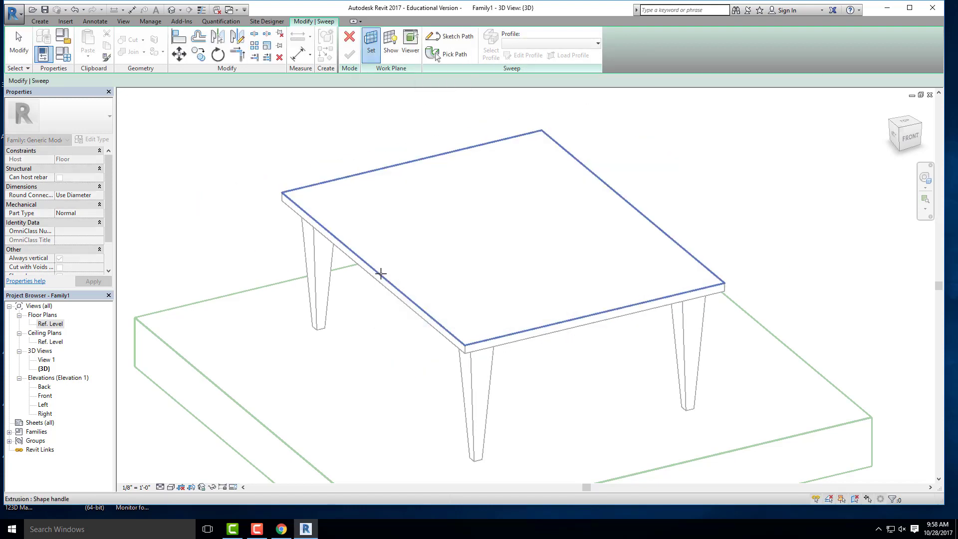
pyautogui.click(381, 273)
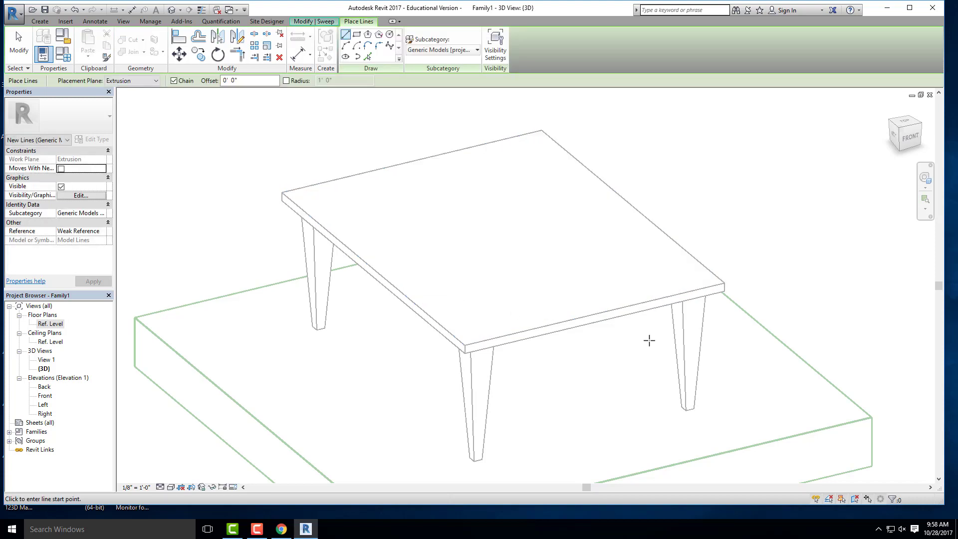
# Sketch the void sweep's path with Pick Lines on the tabletop's four upper edges, and finish the path.
pyautogui.click(328, 23)
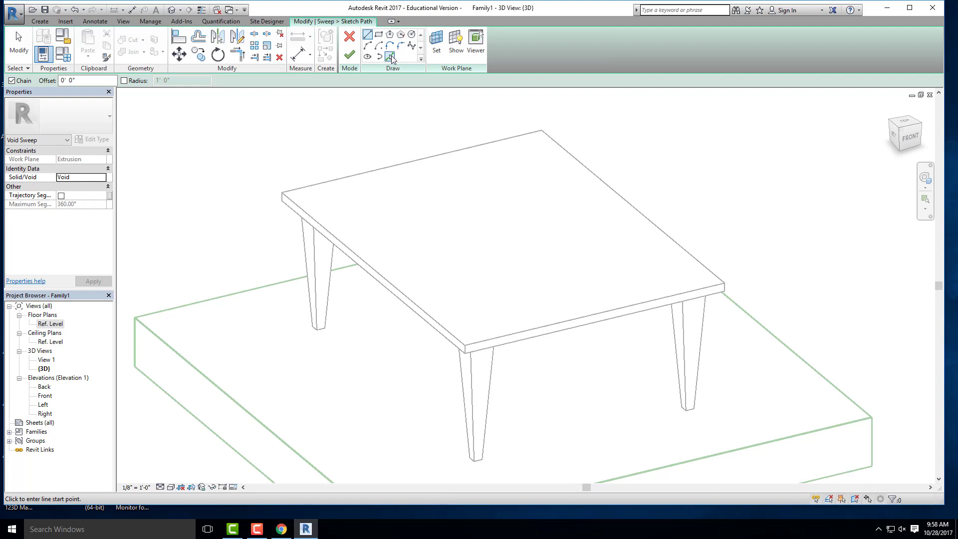
pyautogui.click(389, 56)
pyautogui.click(374, 270)
pyautogui.click(379, 170)
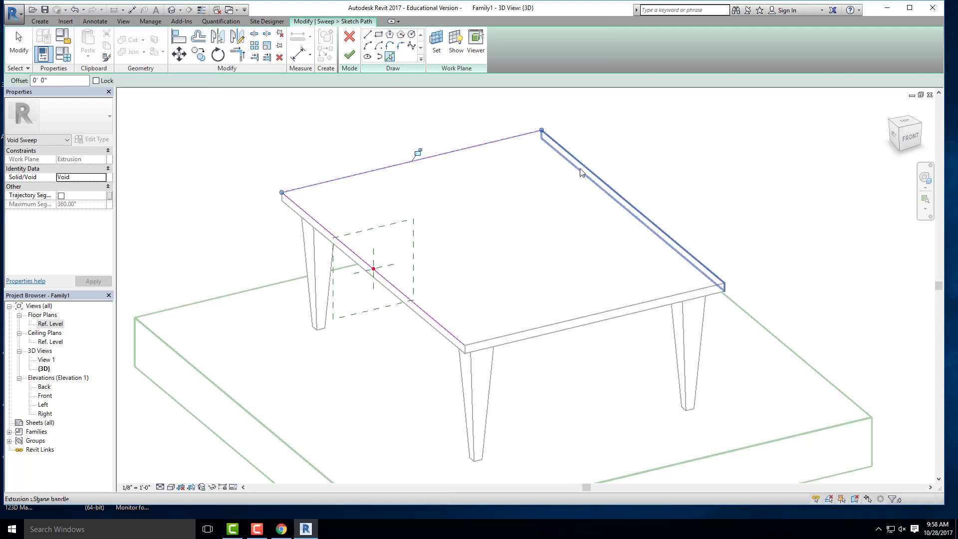
pyautogui.click(590, 171)
pyautogui.click(619, 310)
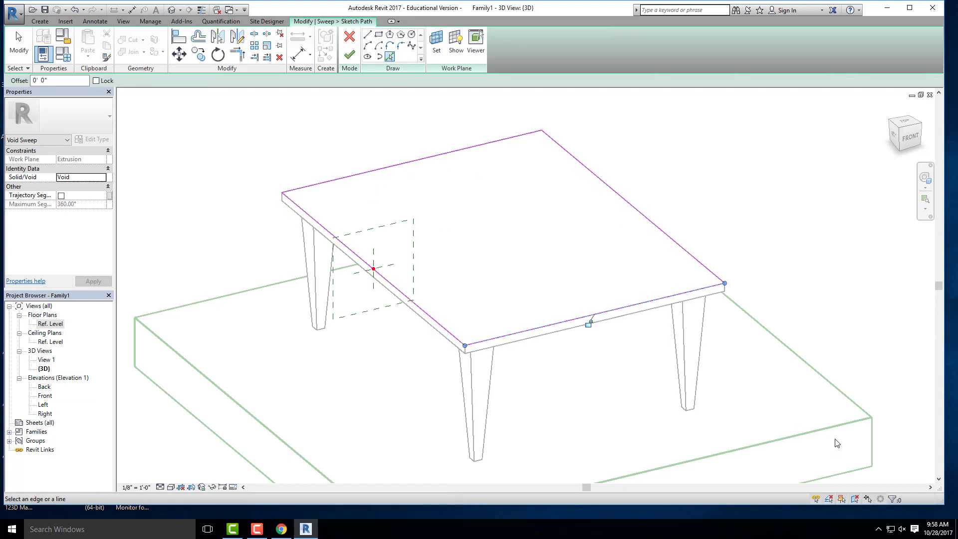
pyautogui.click(350, 55)
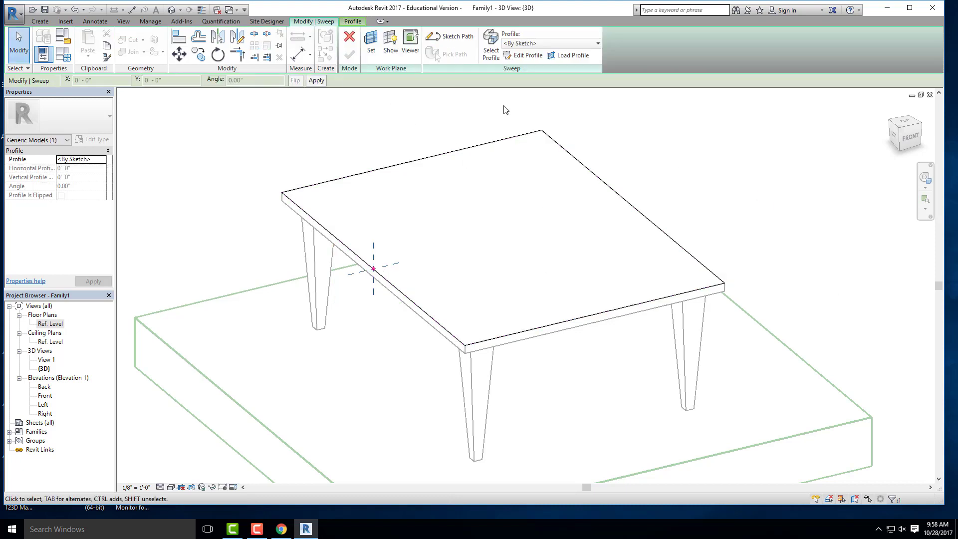
# In the void sweep's profile, sketch a 1" radius quarter arc from the midpoint of the tabletop's side edge to its upper face.
pyautogui.click(522, 54)
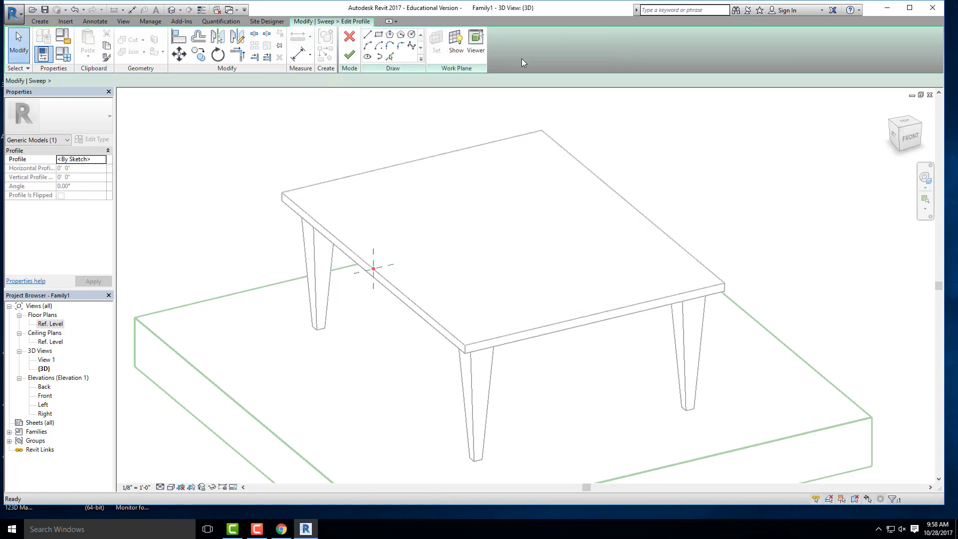
pyautogui.click(909, 137)
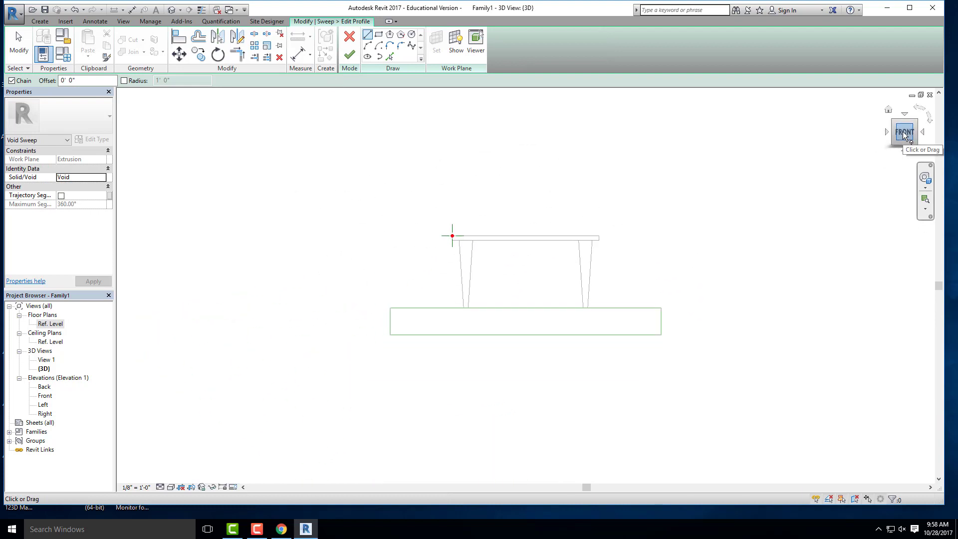
pyautogui.scroll(10, 449, 240)
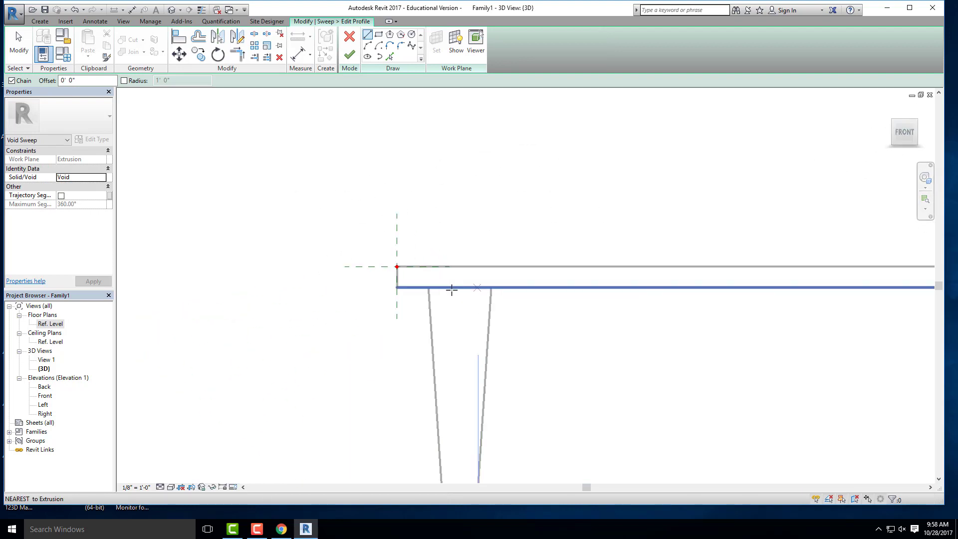
pyautogui.scroll(1, 406, 253)
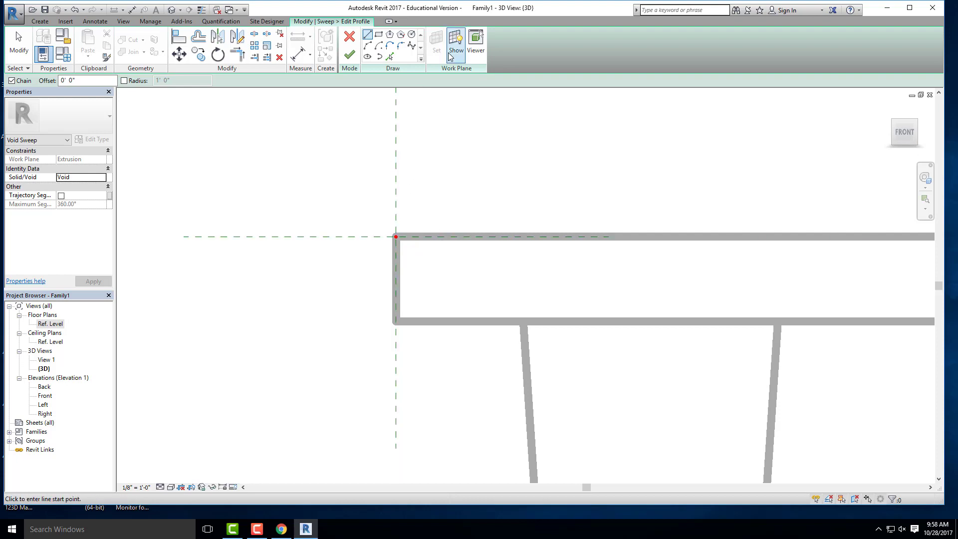
pyautogui.click(368, 46)
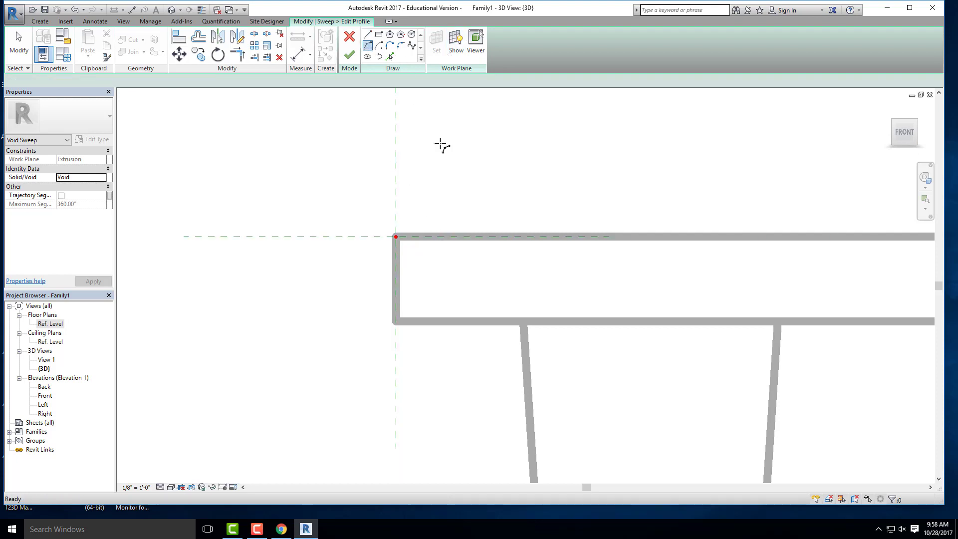
pyautogui.scroll(2, 397, 269)
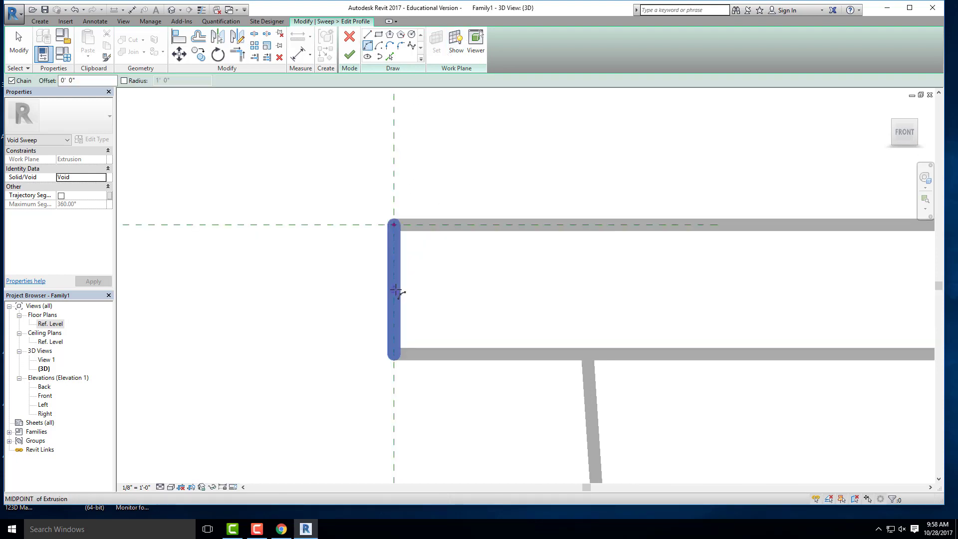
pyautogui.click(394, 289)
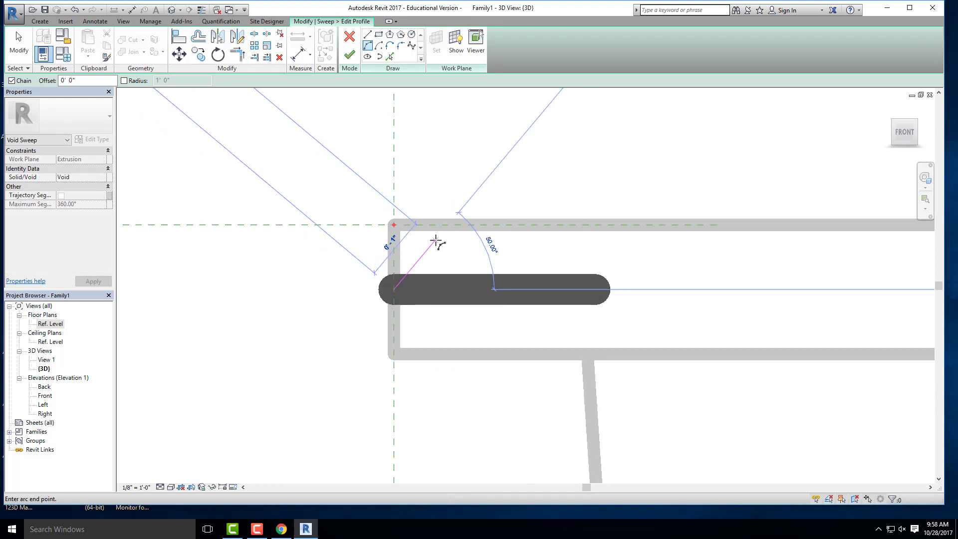
pyautogui.click(458, 225)
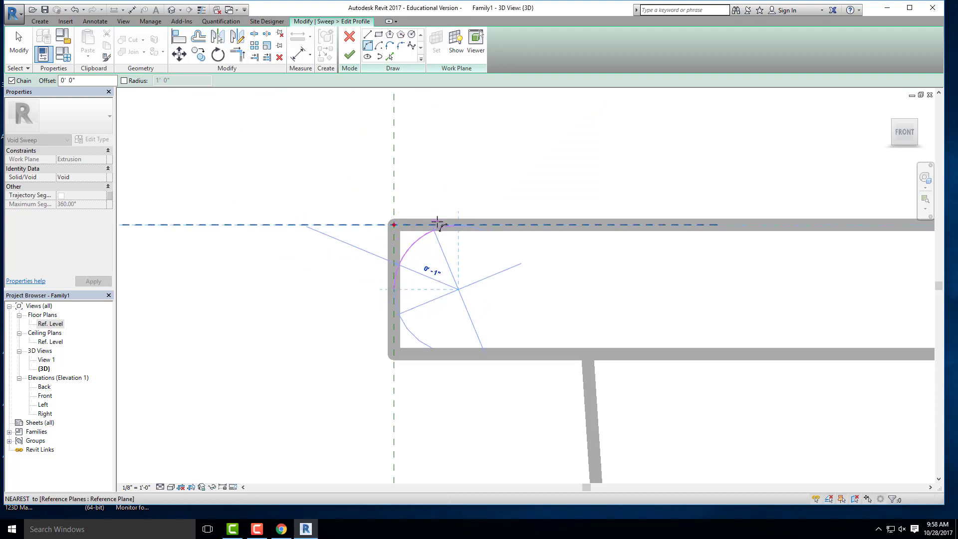
pyautogui.click(436, 222)
pyautogui.press('Escape')
pyautogui.press('Escape')
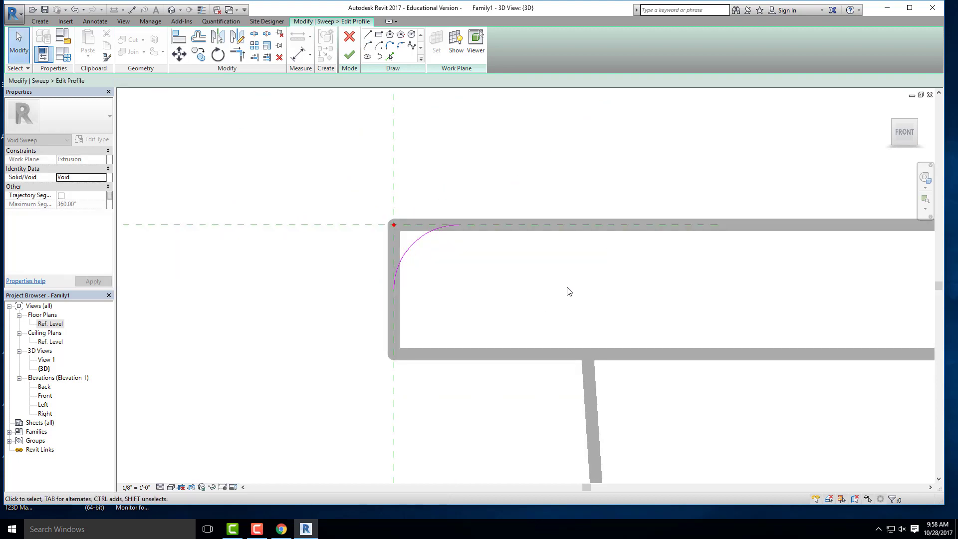
# Close the profile with four straight lines running about 13/32" outside the tabletop's side and upper faces between the arc's ends.
pyautogui.click(367, 34)
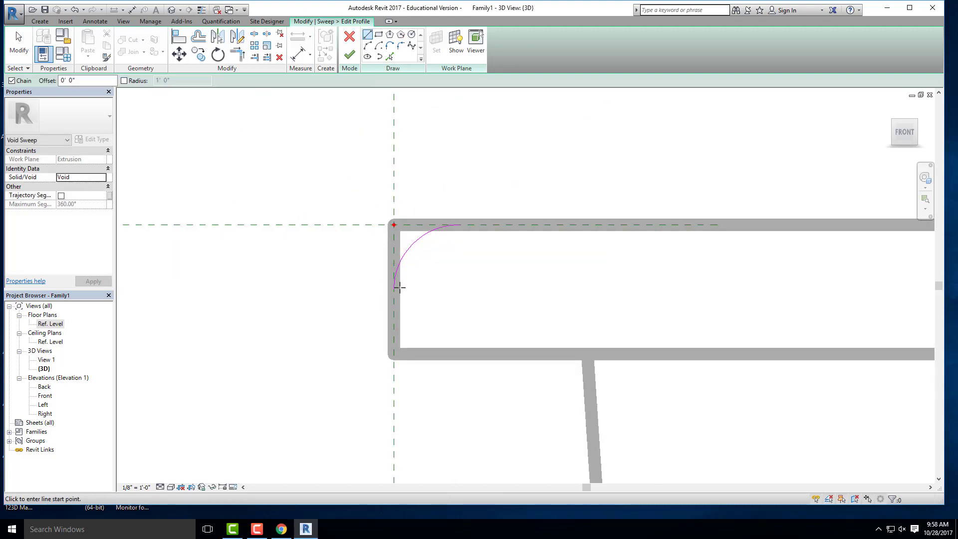
pyautogui.click(394, 288)
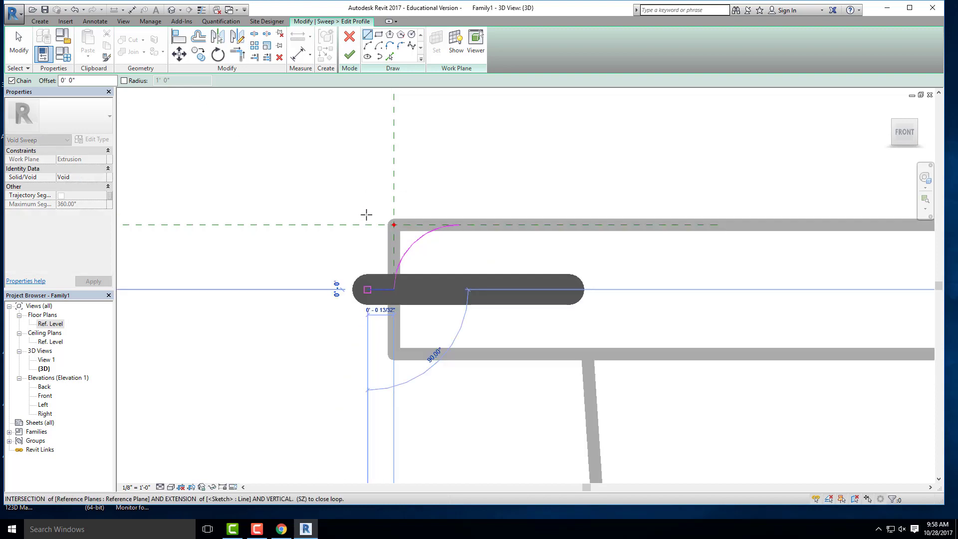
pyautogui.click(368, 289)
pyautogui.click(368, 198)
pyautogui.click(458, 199)
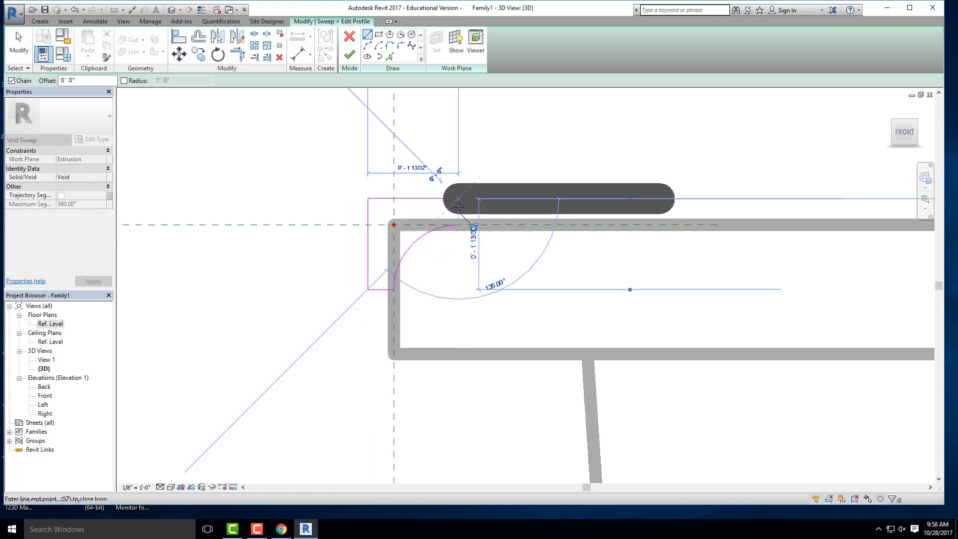
pyautogui.click(458, 224)
pyautogui.press('Escape')
pyautogui.press('Escape')
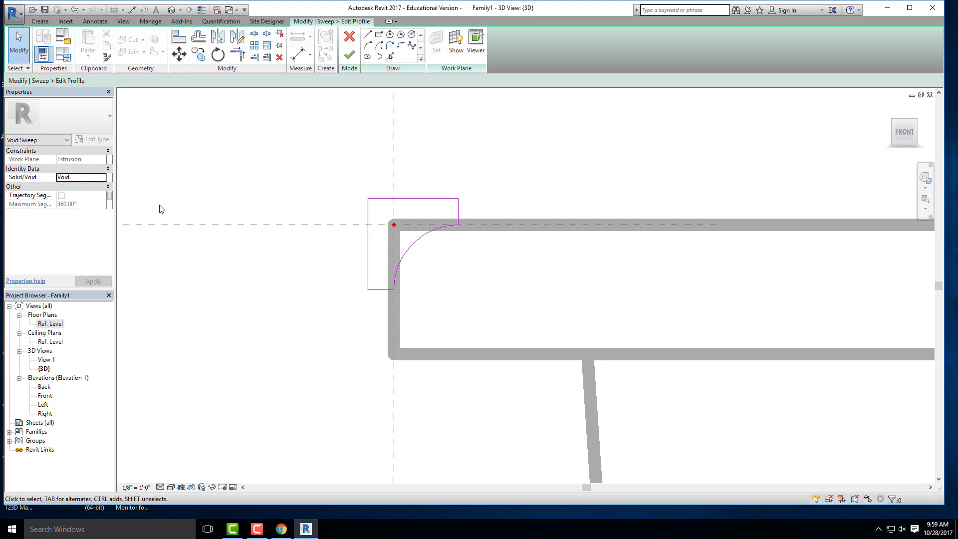
# Finish the profile sketch and complete the void sweep around the tabletop.
pyautogui.scroll(1, 160, 209)
pyautogui.click(351, 55)
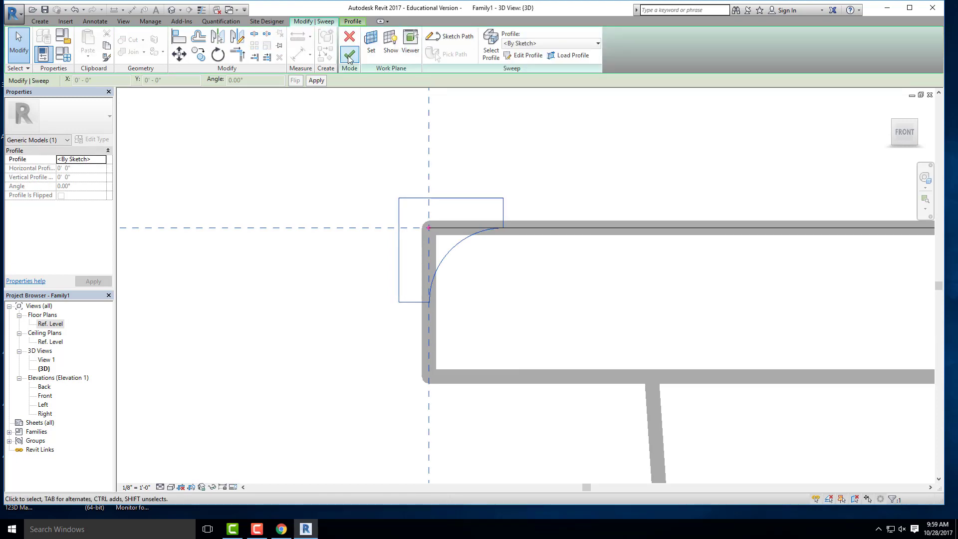
pyautogui.click(349, 56)
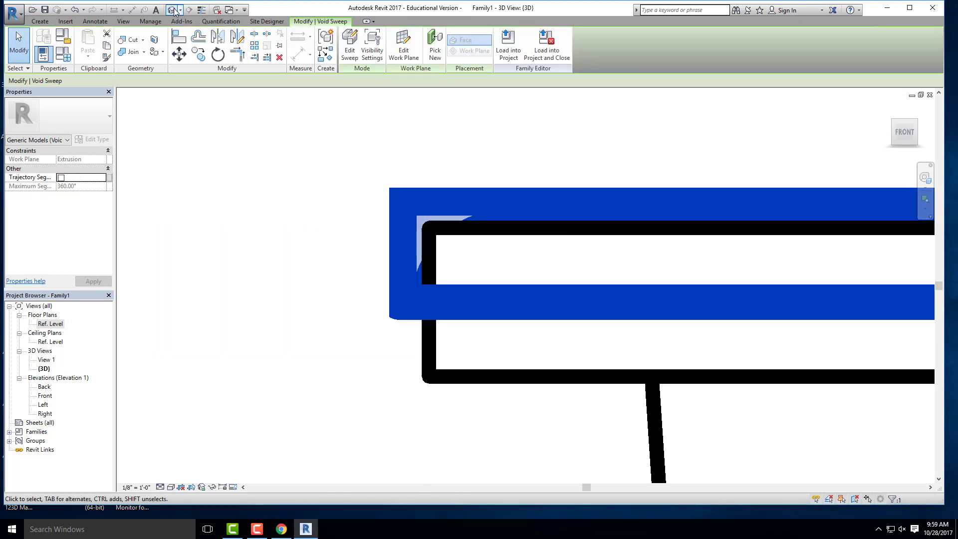
# Examine the tabletop's rounded upper edge and corners in 3D from several sides and from above.
pyautogui.click(175, 10)
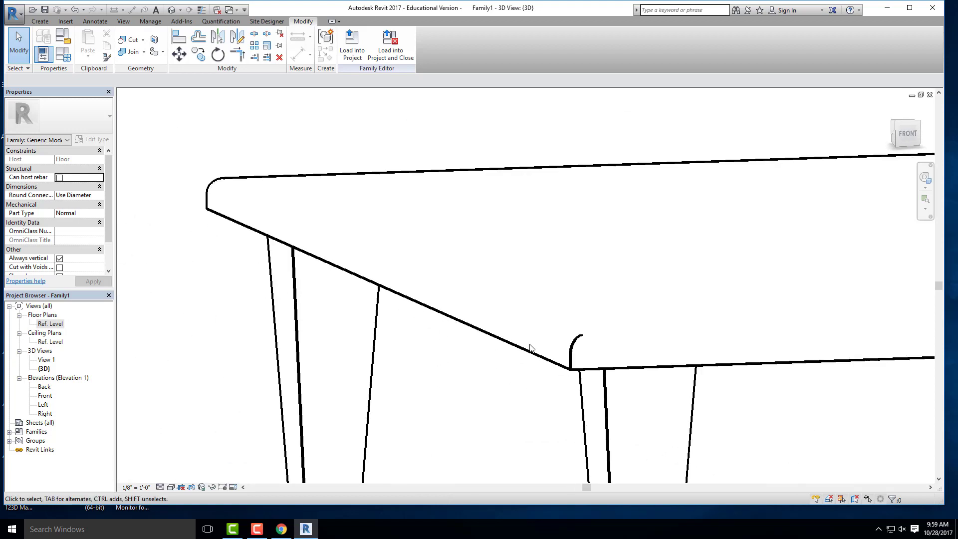
pyautogui.keyDown('shift'); pyautogui.moveTo(530, 348); pyautogui.dragTo(425, 295, button='middle'); pyautogui.keyUp('shift')
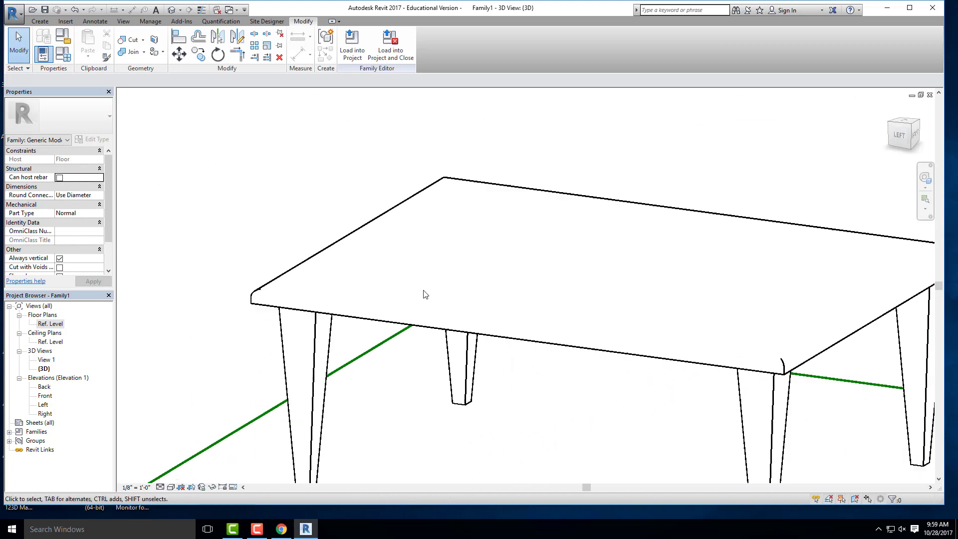
pyautogui.keyDown('shift'); pyautogui.moveTo(520, 276); pyautogui.dragTo(435, 278, button='middle'); pyautogui.keyUp('shift')
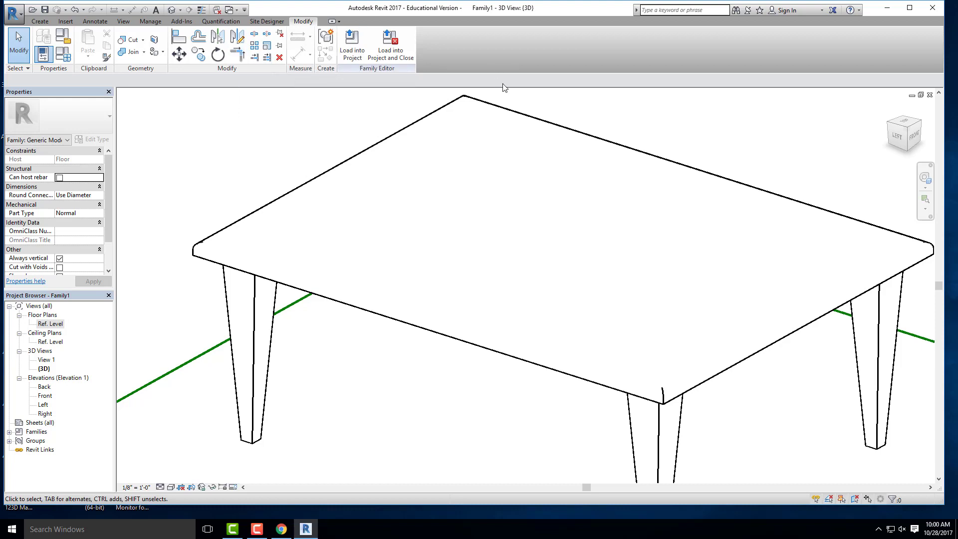
pyautogui.scroll(-3, 256, 170)
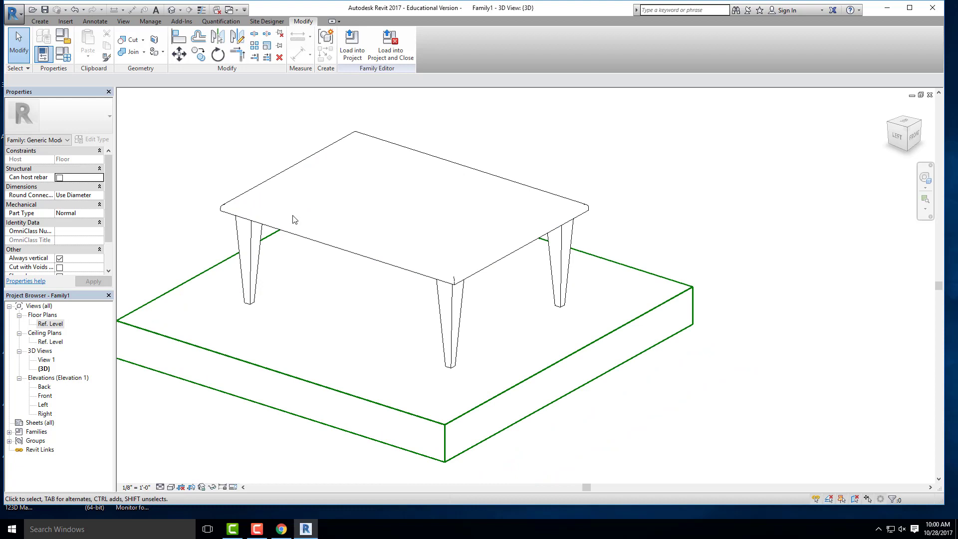
pyautogui.keyDown('shift'); pyautogui.moveTo(202, 173); pyautogui.dragTo(517, 266, button='middle'); pyautogui.keyUp('shift')
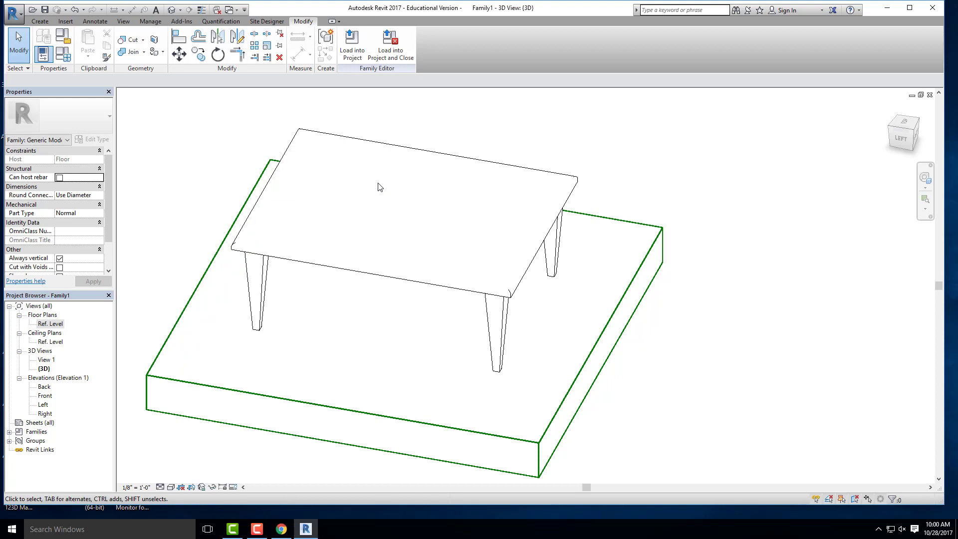
pyautogui.click(904, 121)
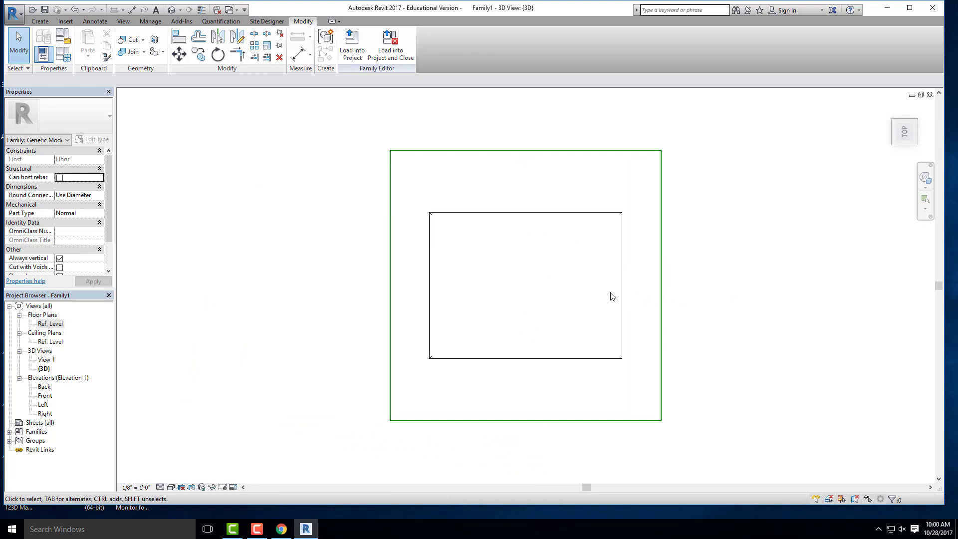
pyautogui.moveTo(601, 274); pyautogui.dragTo(546, 272, button='middle')
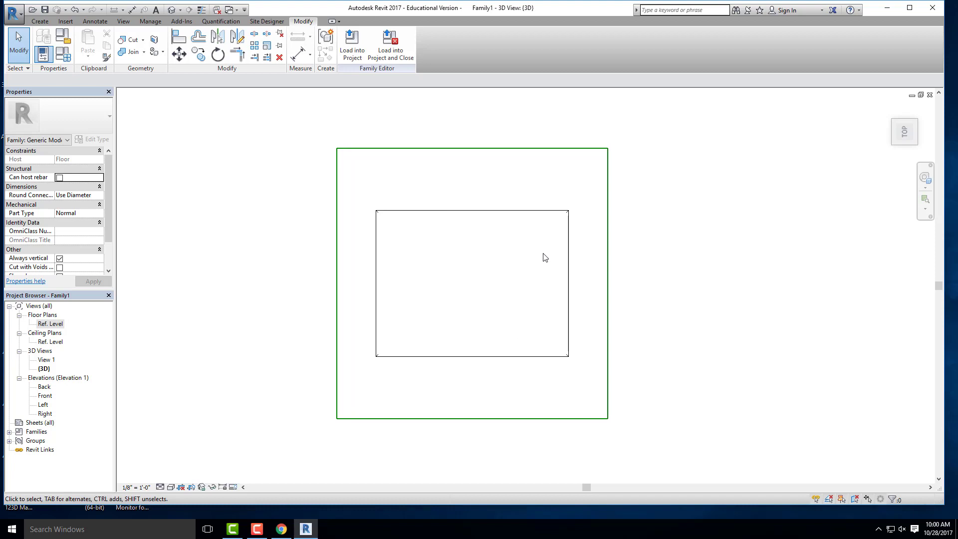
pyautogui.keyDown('shift'); pyautogui.moveTo(462, 343); pyautogui.dragTo(473, 261, button='middle'); pyautogui.keyUp('shift')
pyautogui.click(40, 21)
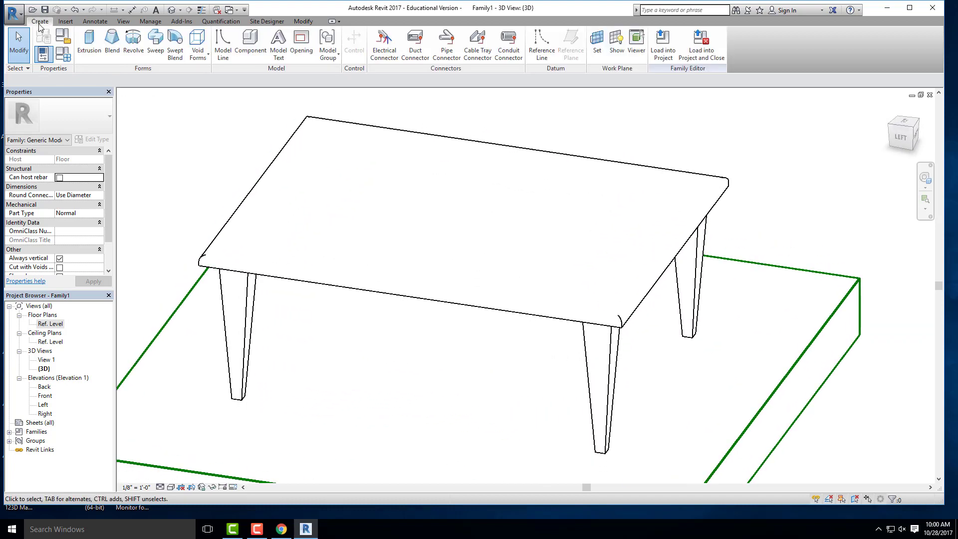
pyautogui.click(202, 57)
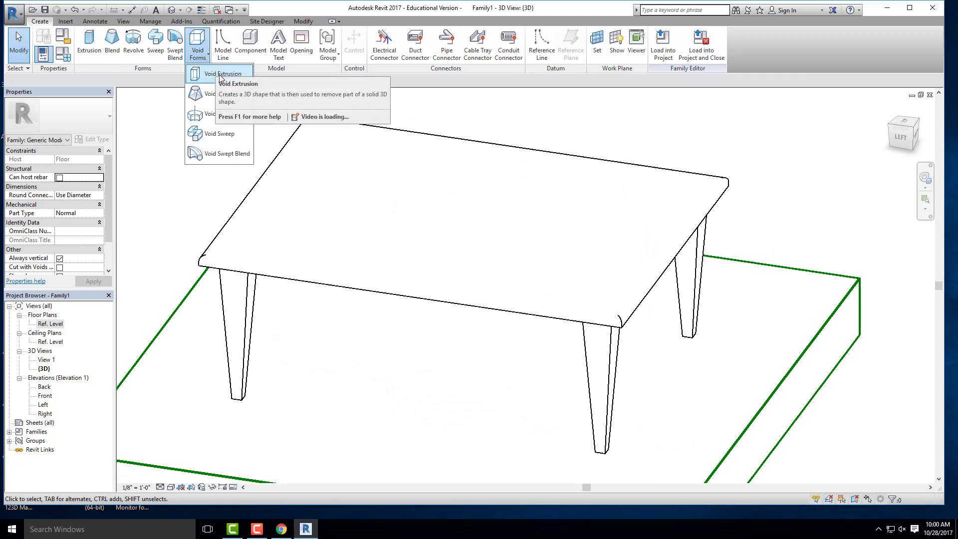
pyautogui.click(221, 75)
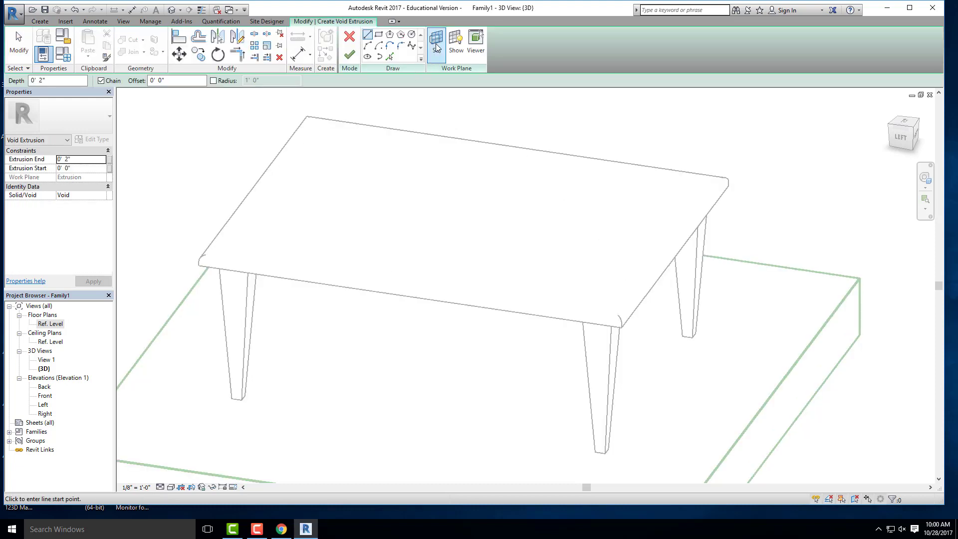
pyautogui.click(437, 43)
pyautogui.click(392, 271)
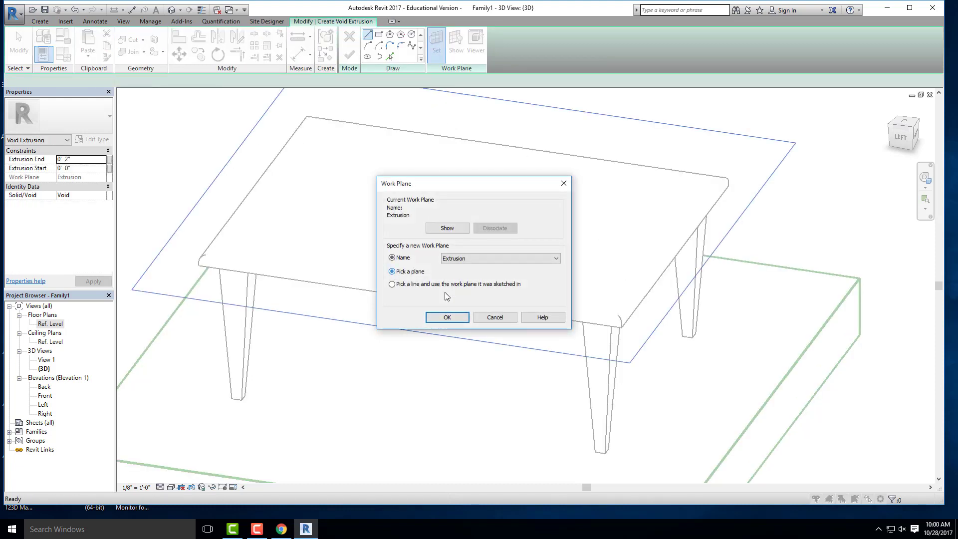
pyautogui.click(452, 316)
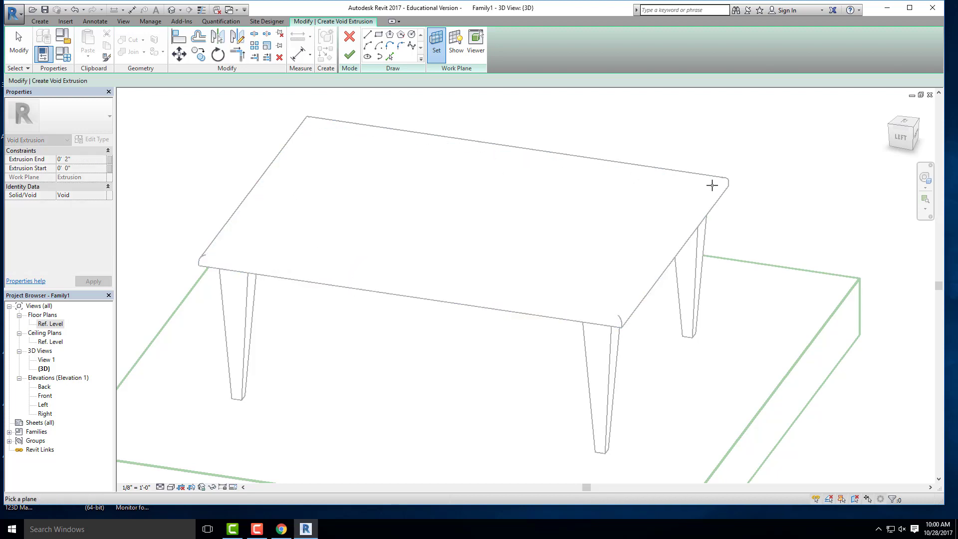
pyautogui.keyDown('shift'); pyautogui.moveTo(355, 358); pyautogui.dragTo(254, 239, button='middle'); pyautogui.keyUp('shift')
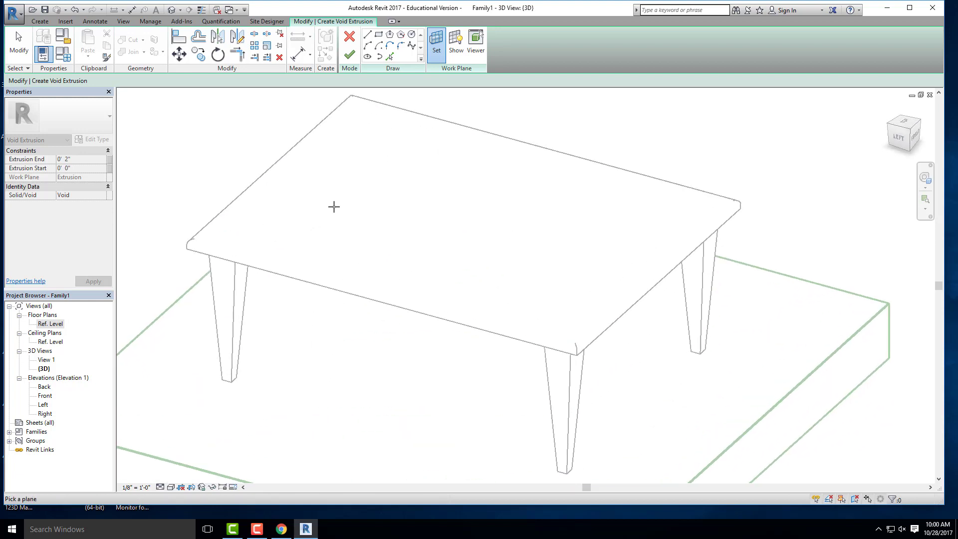
pyautogui.click(348, 56)
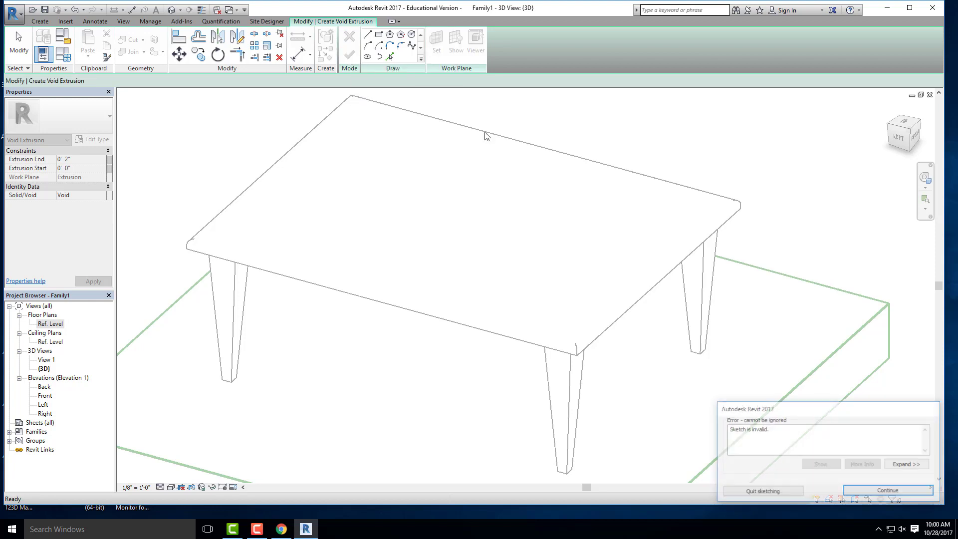
pyautogui.click(762, 492)
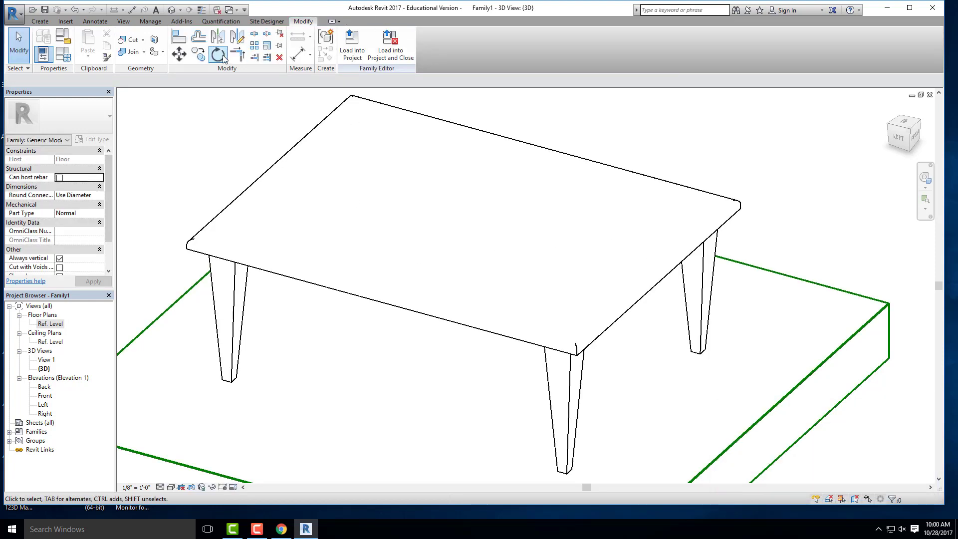
# Display the active work plane on the tabletop in the 3D view.
pyautogui.click(41, 21)
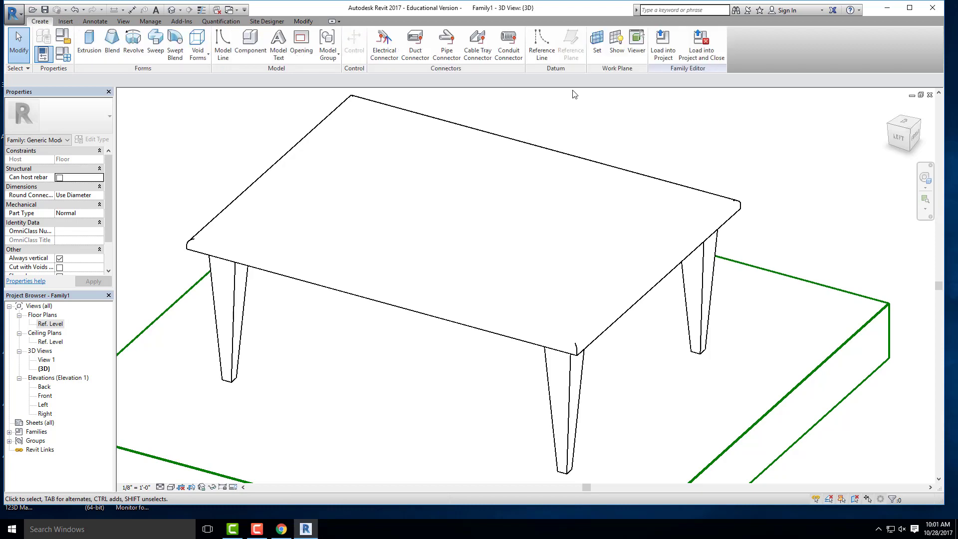
pyautogui.click(617, 47)
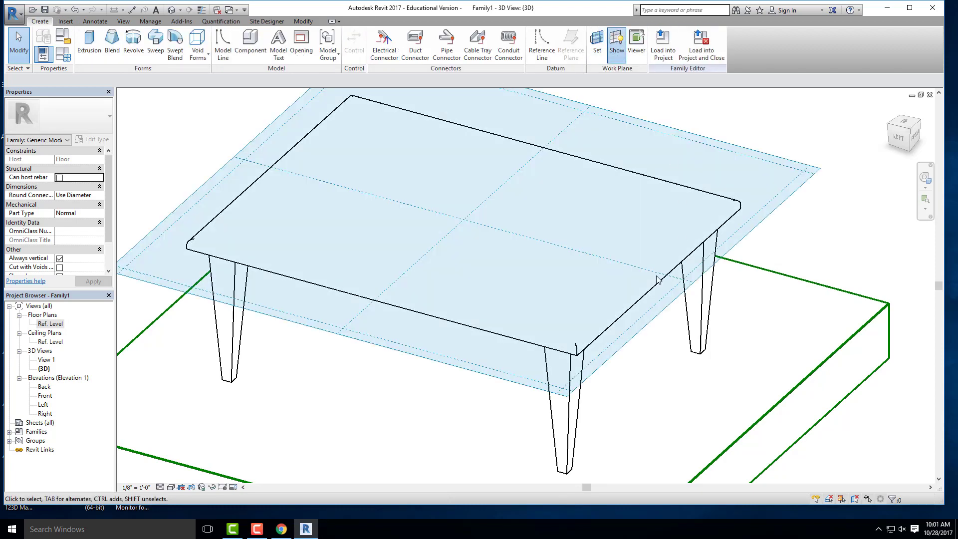
pyautogui.moveTo(484, 305)
pyautogui.keyDown('shift'); pyautogui.mouseDown(button='middle')
pyautogui.moveTo(500, 220)
pyautogui.moveTo(541, 146)
pyautogui.moveTo(560, 162)
pyautogui.moveTo(496, 307)
pyautogui.mouseUp(button='middle'); pyautogui.keyUp('shift')
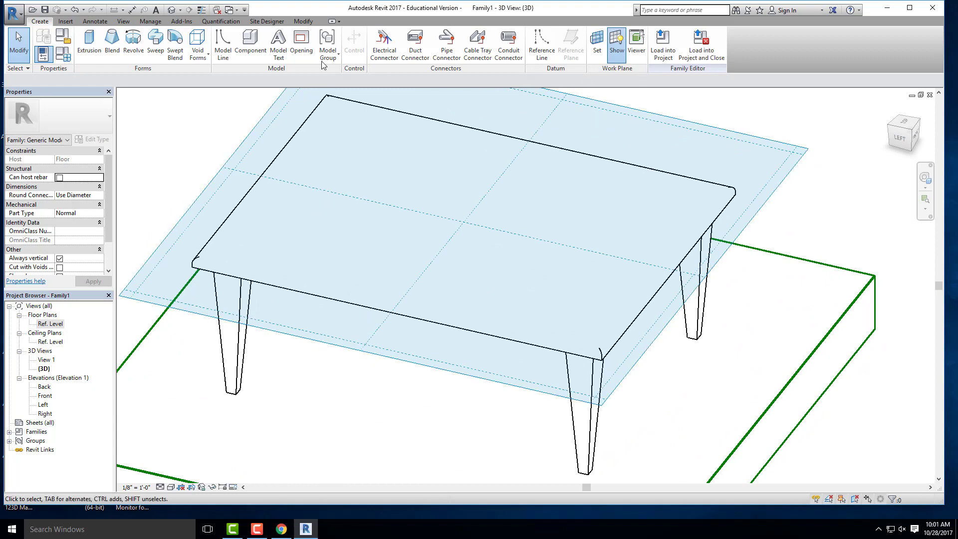
# Start a void extrusion and sketch its rectangular profile by picking the tabletop's four edges with a 1' inward offset.
pyautogui.click(208, 61)
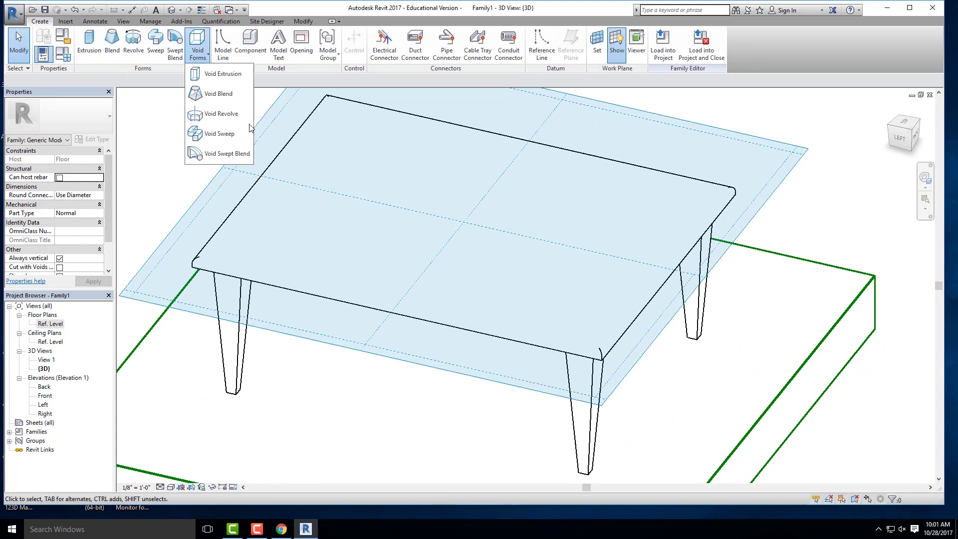
pyautogui.click(227, 71)
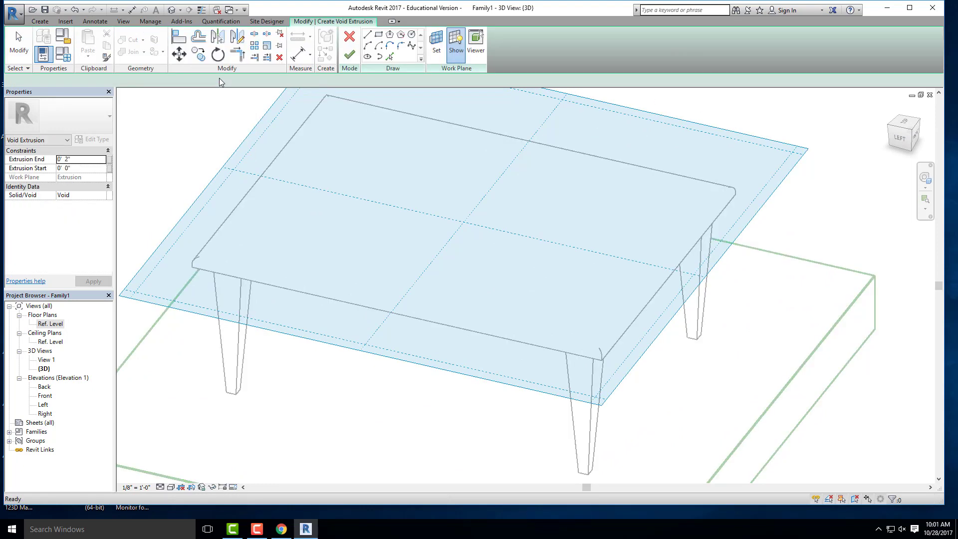
pyautogui.click(904, 121)
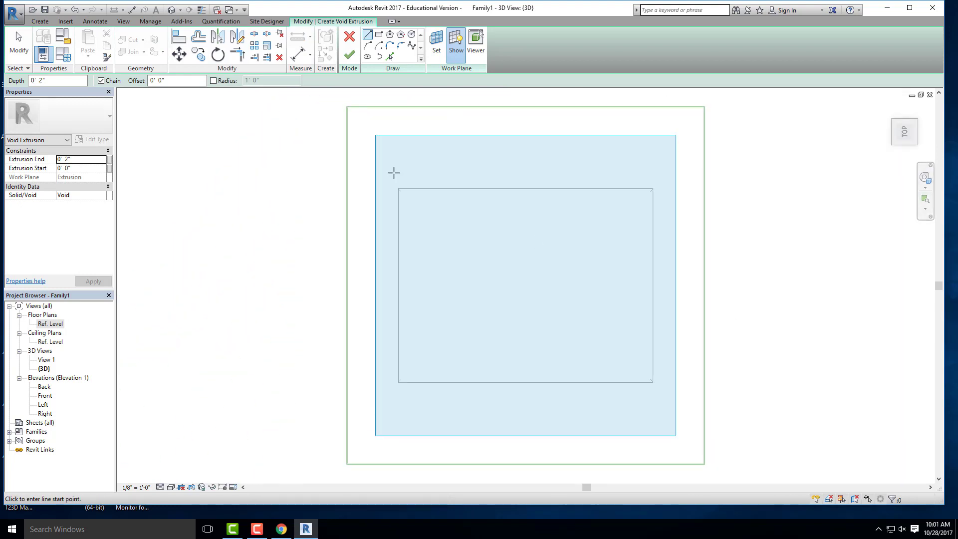
pyautogui.click(390, 56)
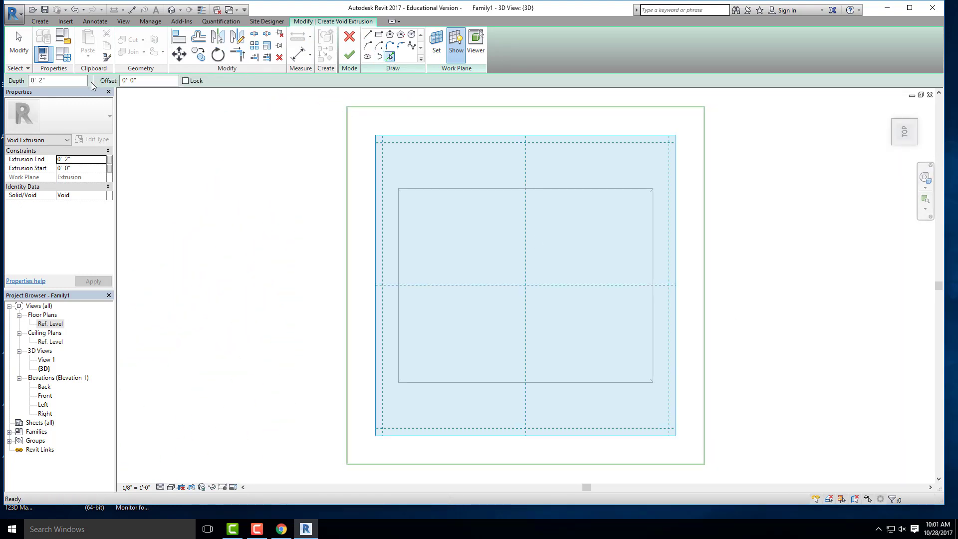
pyautogui.write('6"')
pyautogui.press('Return')
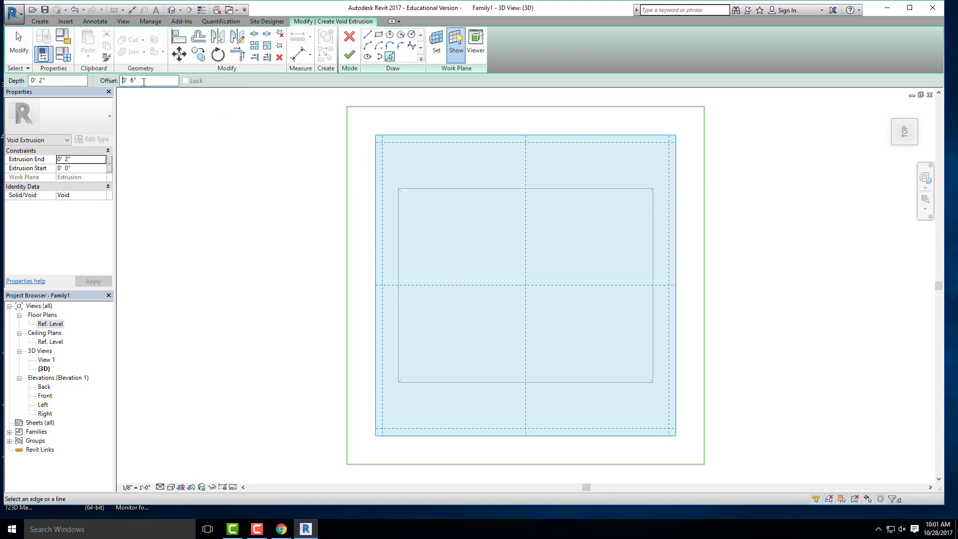
pyautogui.moveTo(144, 82); pyautogui.dragTo(118, 81)
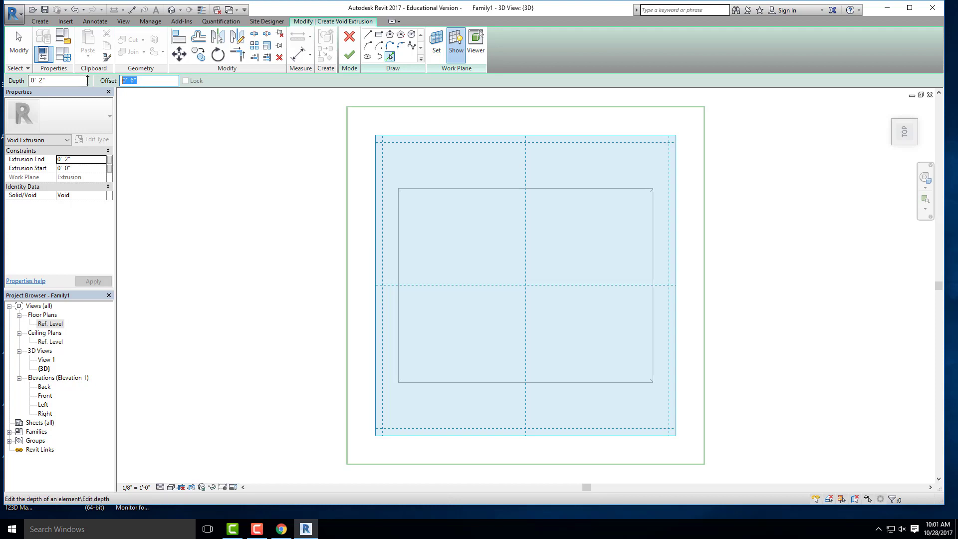
pyautogui.write('1')
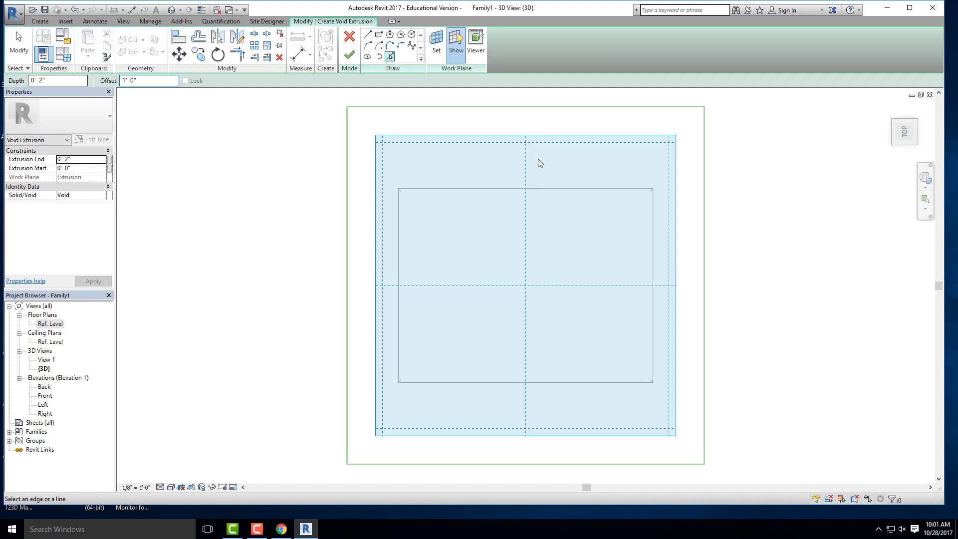
pyautogui.click(483, 190)
pyautogui.click(399, 259)
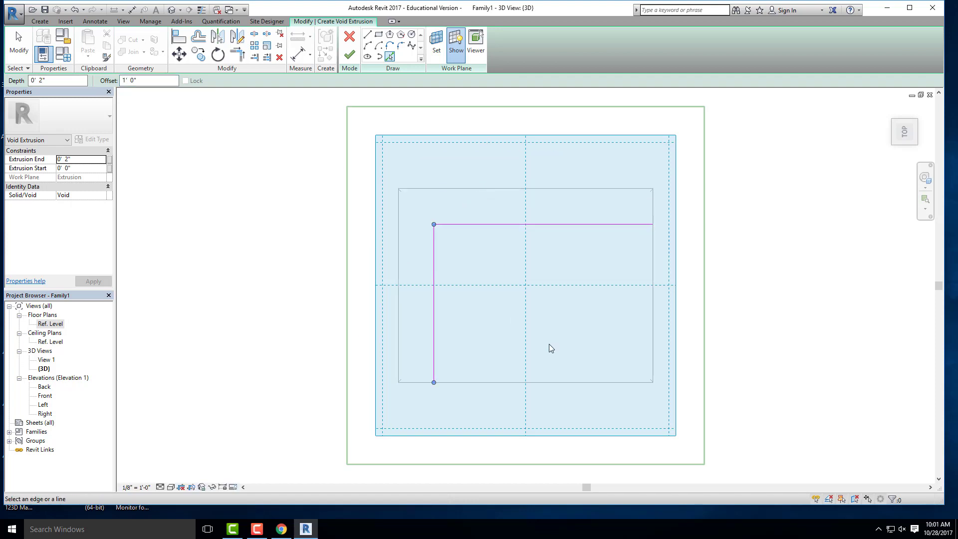
pyautogui.click(502, 384)
pyautogui.click(652, 304)
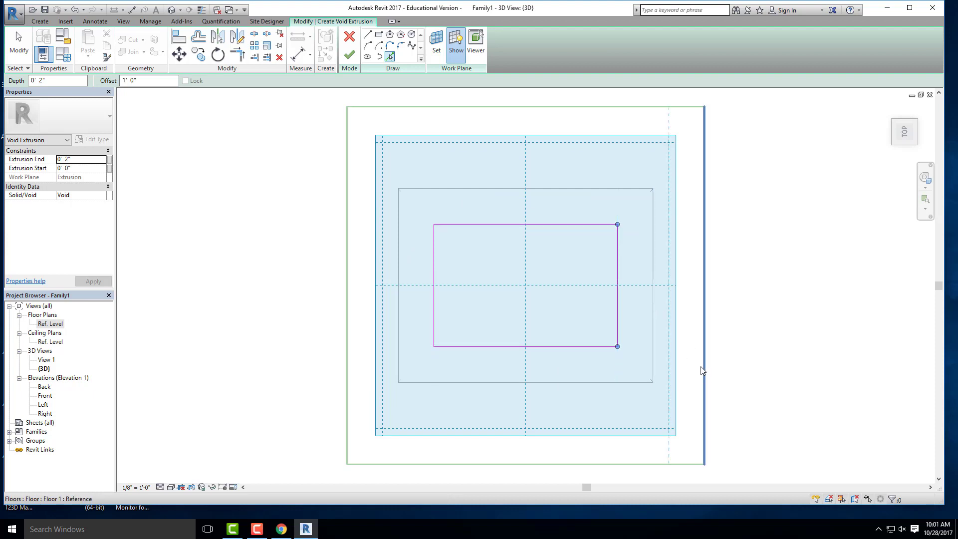
# Set the void extrusion's end to -3" and finish its sketch.
pyautogui.scroll(-3, 676, 350)
pyautogui.moveTo(603, 140)
pyautogui.keyDown('shift'); pyautogui.mouseDown(button='middle')
pyautogui.moveTo(584, 379)
pyautogui.moveTo(603, 205)
pyautogui.moveTo(699, 140)
pyautogui.moveTo(573, 263)
pyautogui.moveTo(731, 220)
pyautogui.moveTo(709, 329)
pyautogui.moveTo(549, 475)
pyautogui.moveTo(504, 429)
pyautogui.moveTo(476, 246)
pyautogui.moveTo(499, 302)
pyautogui.mouseUp(button='middle'); pyautogui.keyUp('shift')
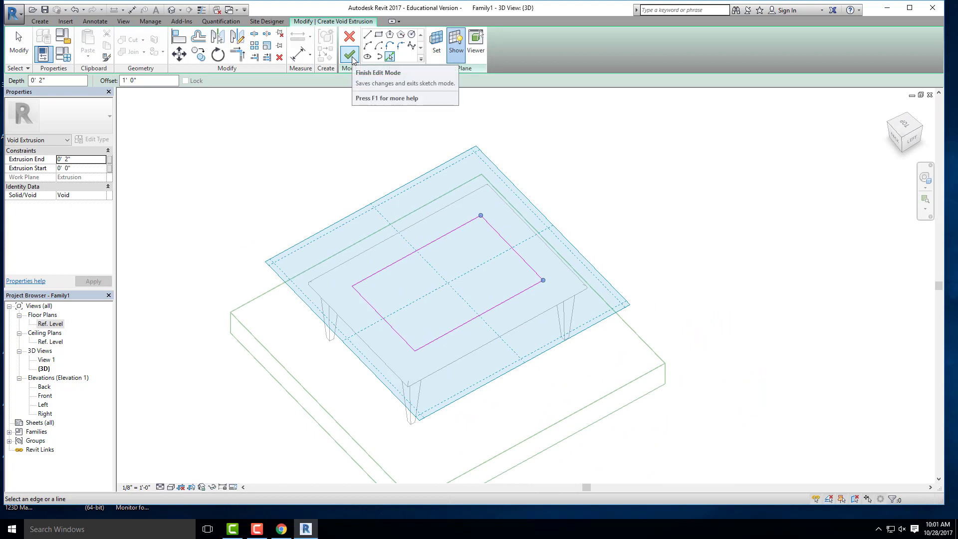
pyautogui.keyDown('shift'); pyautogui.moveTo(220, 252); pyautogui.dragTo(250, 97, button='middle'); pyautogui.keyUp('shift')
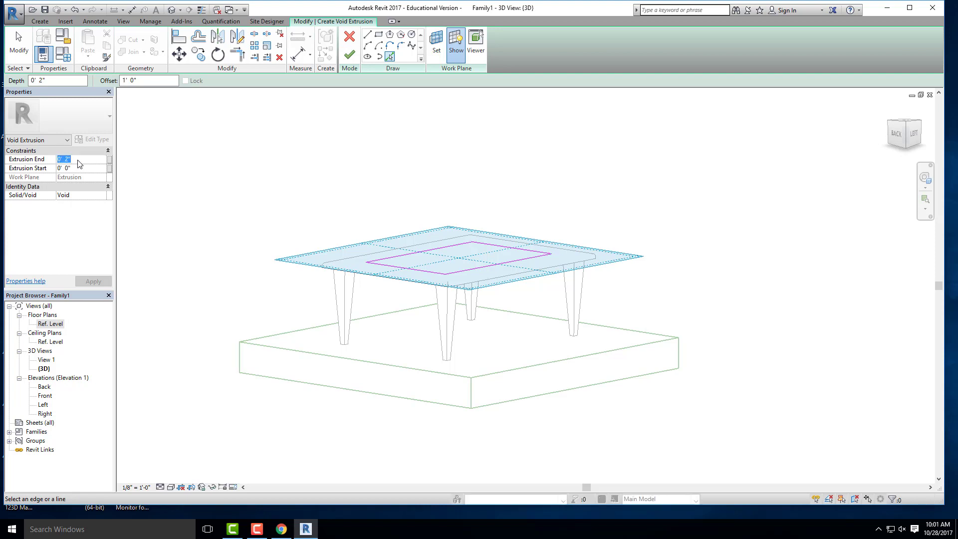
pyautogui.write('-')
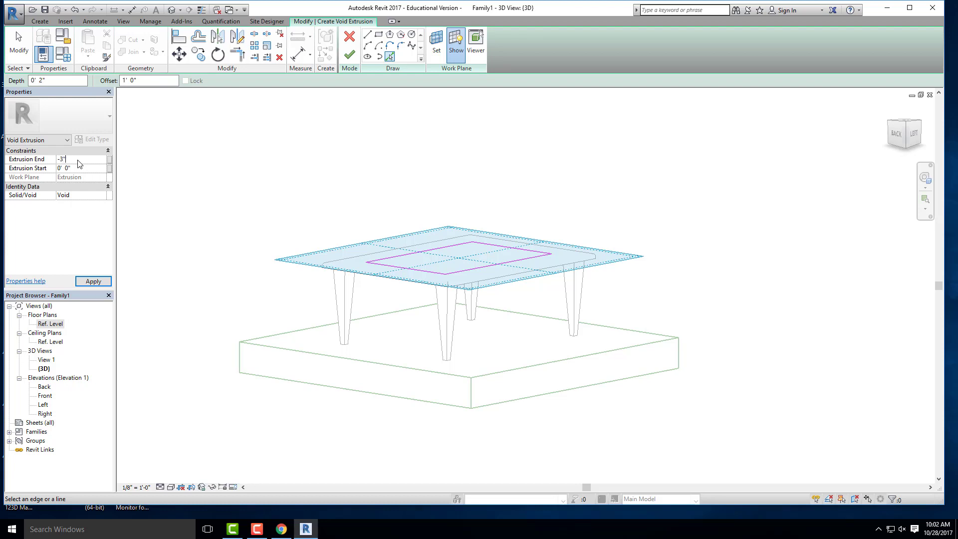
pyautogui.click(349, 54)
pyautogui.click(594, 242)
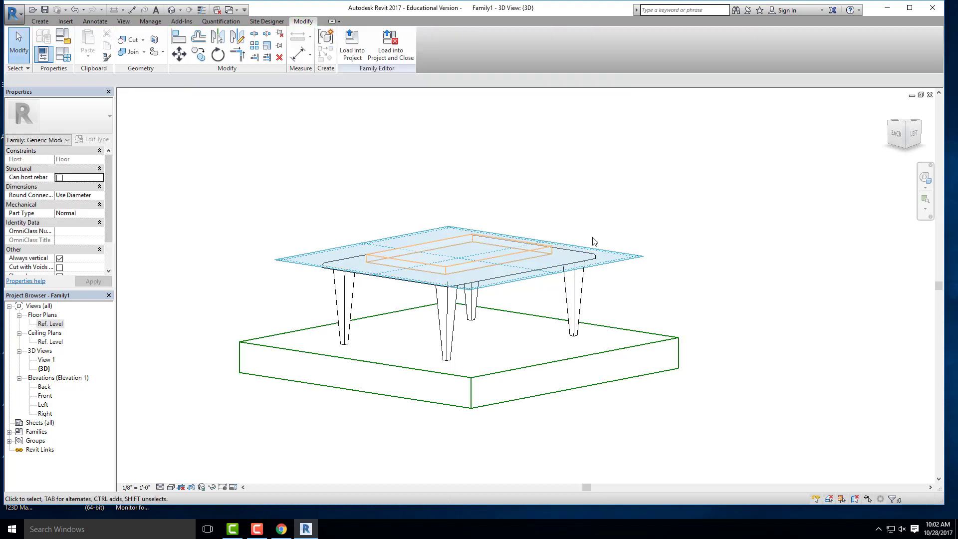
# Set the void extrusion's start to -3" and its end to 1".
pyautogui.keyDown('shift'); pyautogui.moveTo(543, 234); pyautogui.dragTo(505, 316, button='middle'); pyautogui.keyUp('shift')
pyautogui.scroll(3, 503, 306)
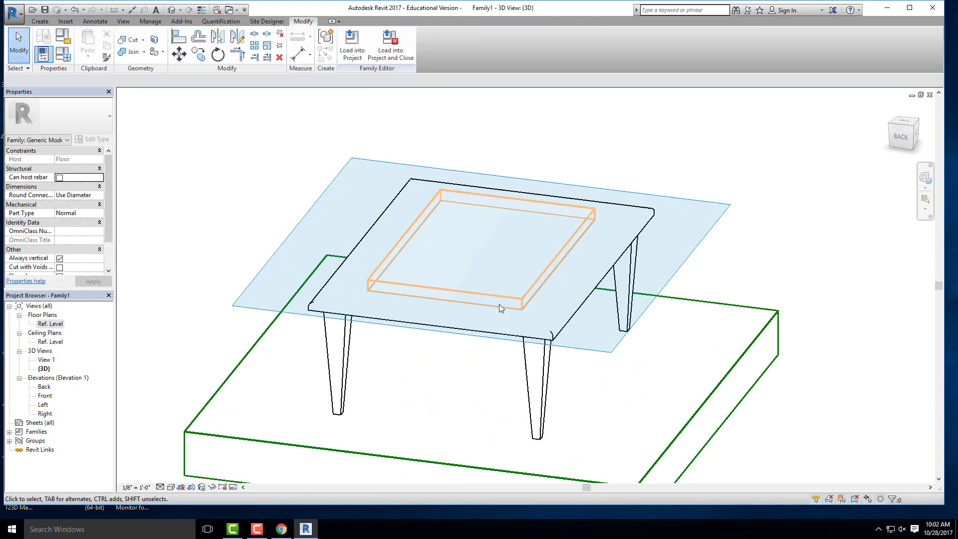
pyautogui.click(500, 297)
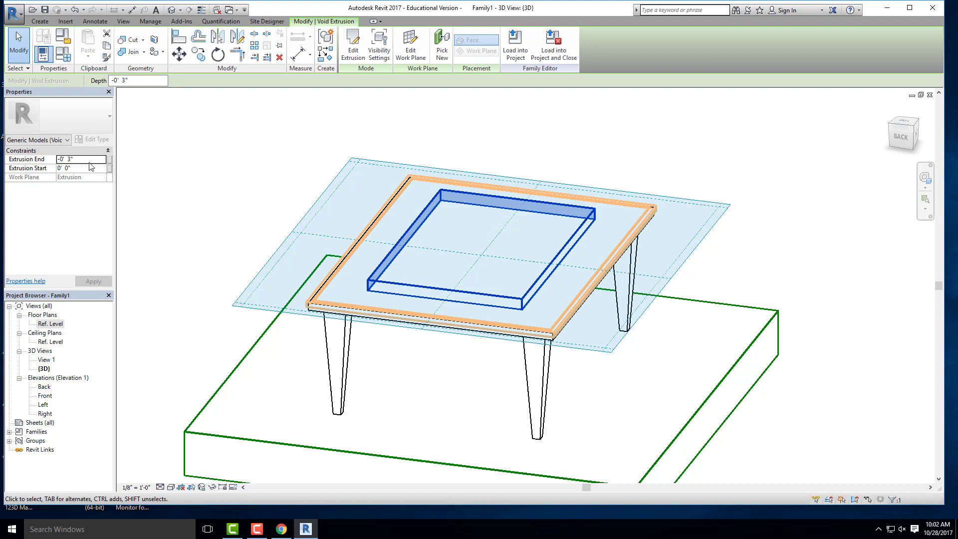
pyautogui.click(90, 163)
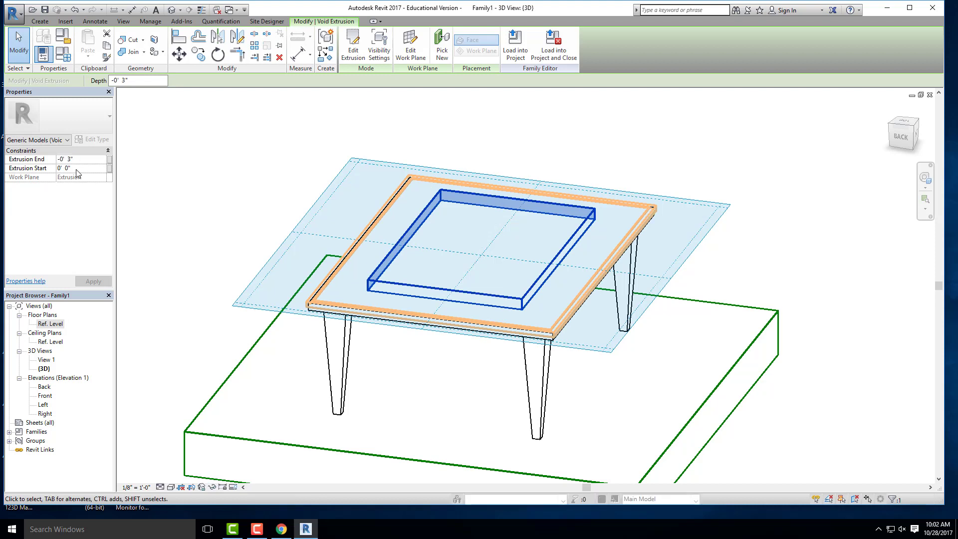
pyautogui.write('-3')
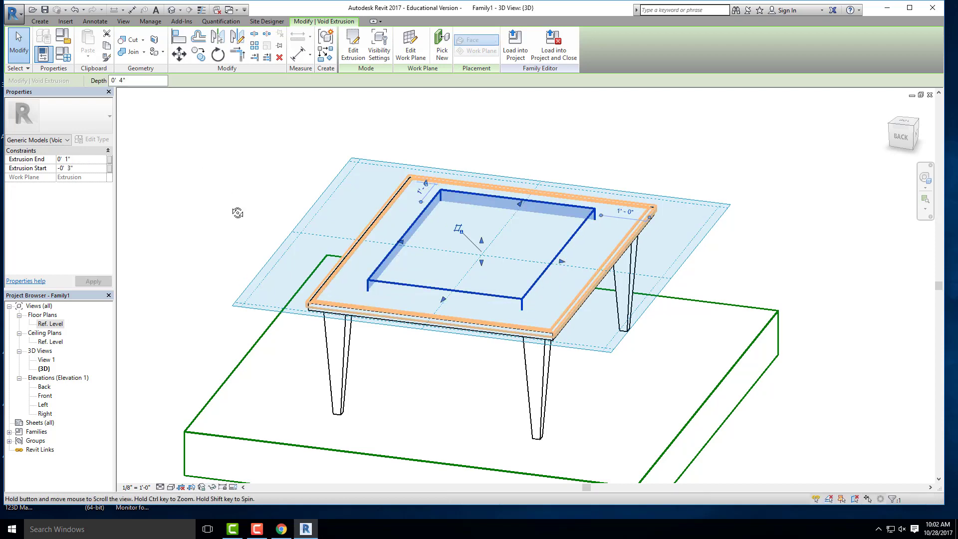
# Stretch the void extrusion's upper face to about 4 49/64" above the work plane and deselect it to cut through the tabletop.
pyautogui.keyDown('shift'); pyautogui.moveTo(233, 211); pyautogui.dragTo(367, 256, button='middle'); pyautogui.keyUp('shift')
pyautogui.click(428, 162)
pyautogui.click(367, 256)
pyautogui.keyDown('shift'); pyautogui.moveTo(449, 222); pyautogui.dragTo(269, 146, button='middle'); pyautogui.keyUp('shift')
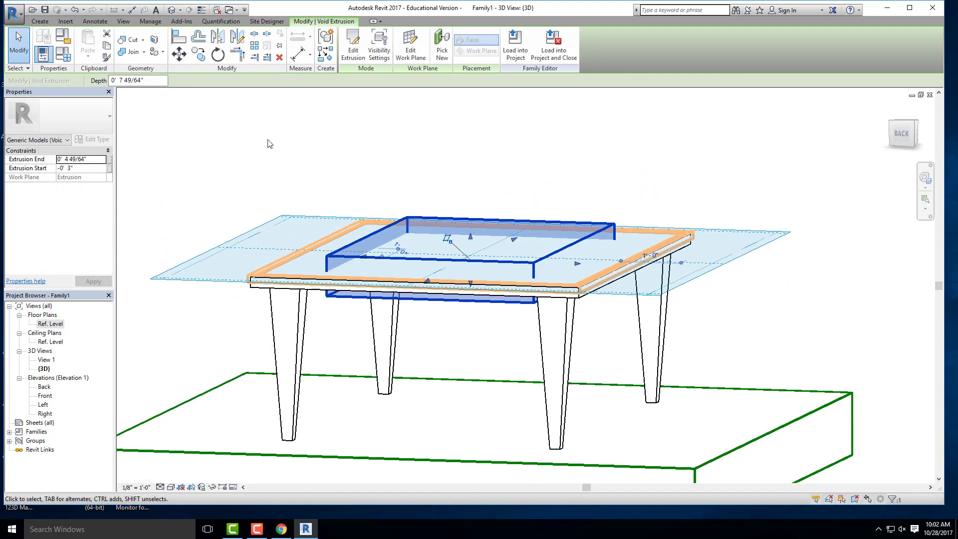
pyautogui.click(269, 145)
# Inspect the tabletop's rectangular opening in 3D and hide the work plane display.
pyautogui.keyDown('shift'); pyautogui.moveTo(560, 261); pyautogui.dragTo(493, 315, button='middle'); pyautogui.keyUp('shift')
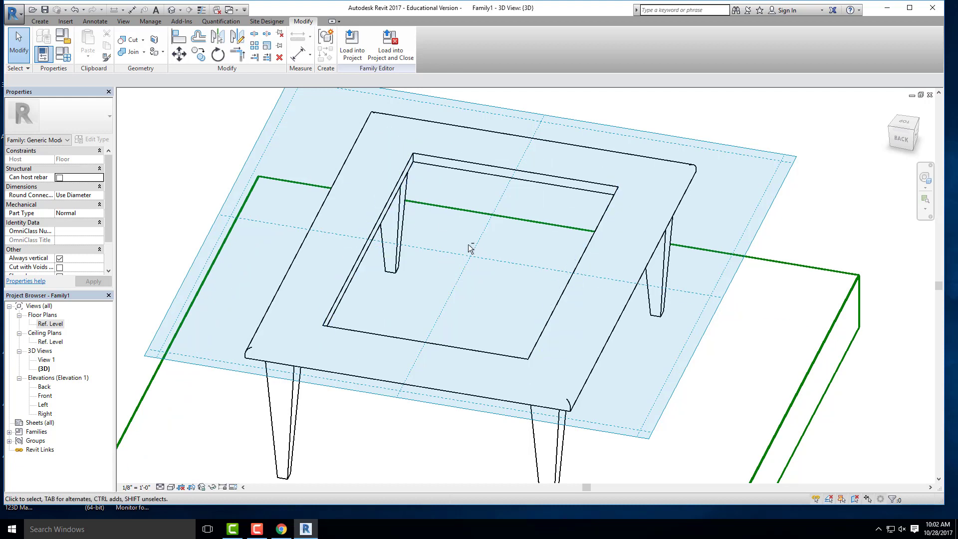
pyautogui.keyDown('shift'); pyautogui.moveTo(469, 248); pyautogui.dragTo(727, 144, button='middle'); pyautogui.keyUp('shift')
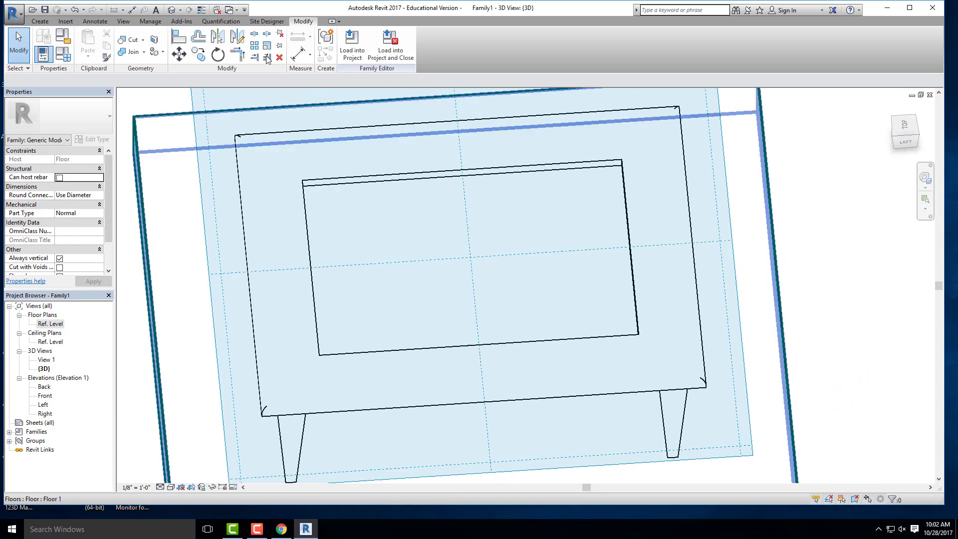
pyautogui.scroll(-4, 775, 276)
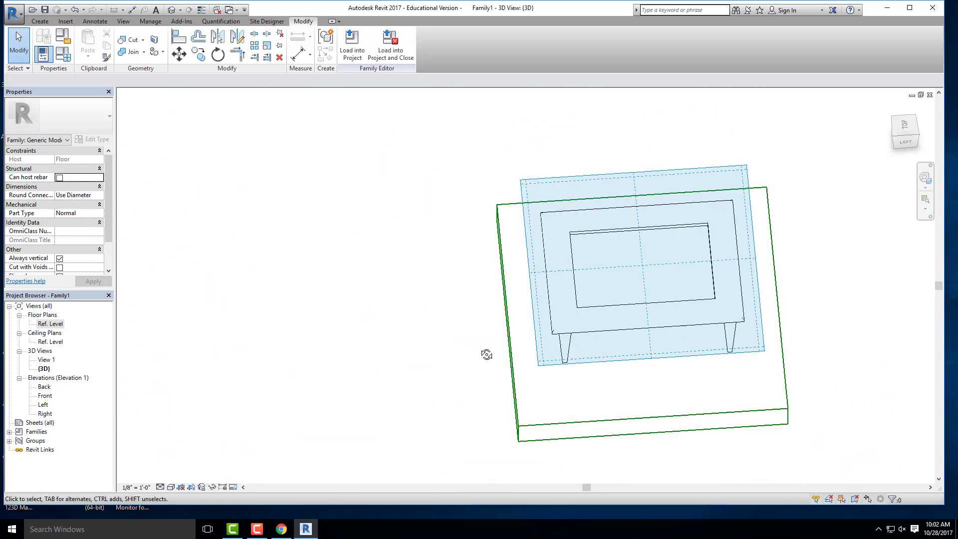
pyautogui.keyDown('shift'); pyautogui.moveTo(486, 354); pyautogui.dragTo(522, 186, button='middle'); pyautogui.keyUp('shift')
pyautogui.keyDown('shift'); pyautogui.moveTo(453, 211); pyautogui.dragTo(441, 245, button='middle'); pyautogui.keyUp('shift')
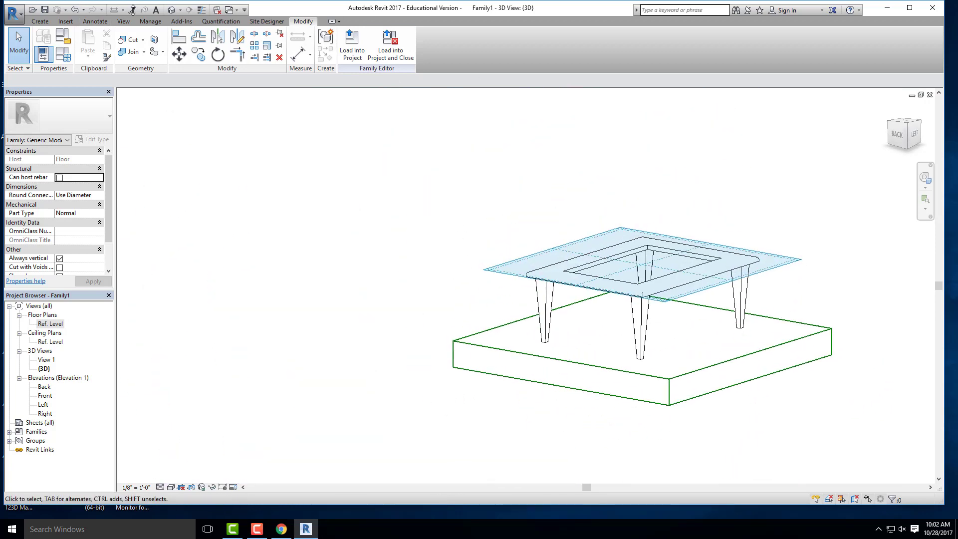
pyautogui.click(40, 21)
pyautogui.click(618, 39)
pyautogui.moveTo(557, 252); pyautogui.dragTo(387, 232, button='middle')
# Switch the 3D view's visual style to Realistic.
pyautogui.click(171, 486)
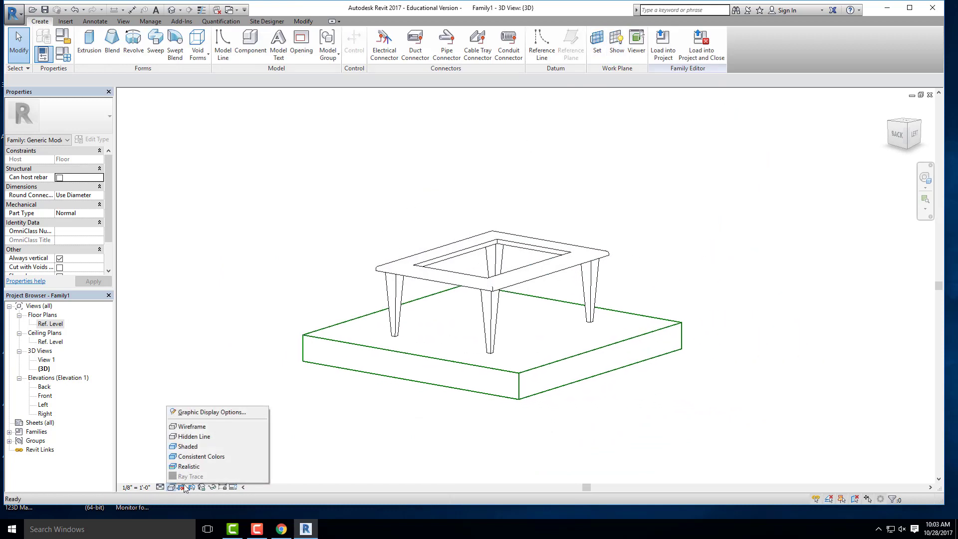
pyautogui.click(203, 466)
pyautogui.moveTo(442, 358)
pyautogui.keyDown('shift'); pyautogui.mouseDown(button='middle')
pyautogui.moveTo(378, 407)
pyautogui.moveTo(357, 392)
pyautogui.moveTo(278, 387)
pyautogui.moveTo(363, 395)
pyautogui.moveTo(310, 398)
pyautogui.moveTo(283, 374)
pyautogui.mouseUp(button='middle'); pyautogui.keyUp('shift')
pyautogui.scroll(5, 283, 374)
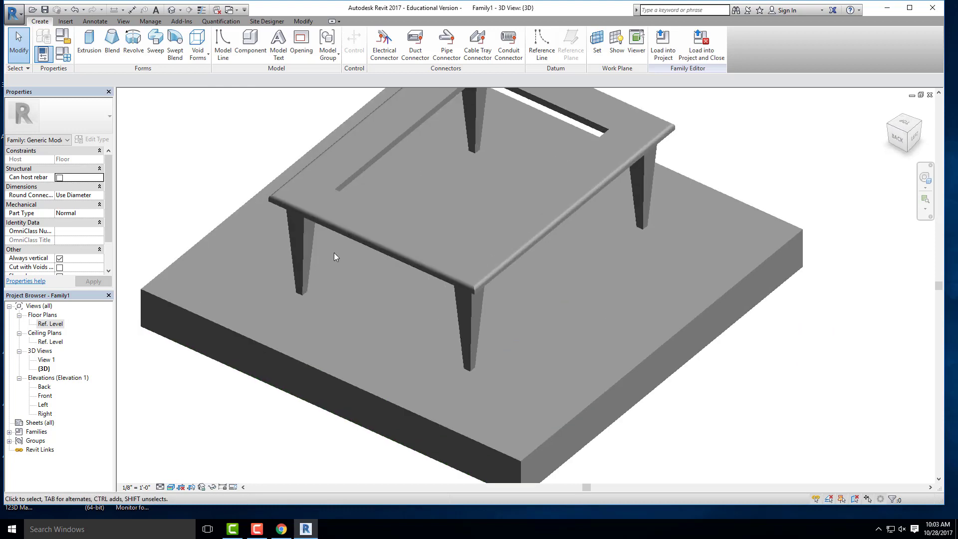
# From the tabletop extrusion's material property, create a new material and rename it Cherry Wood.
pyautogui.click(346, 235)
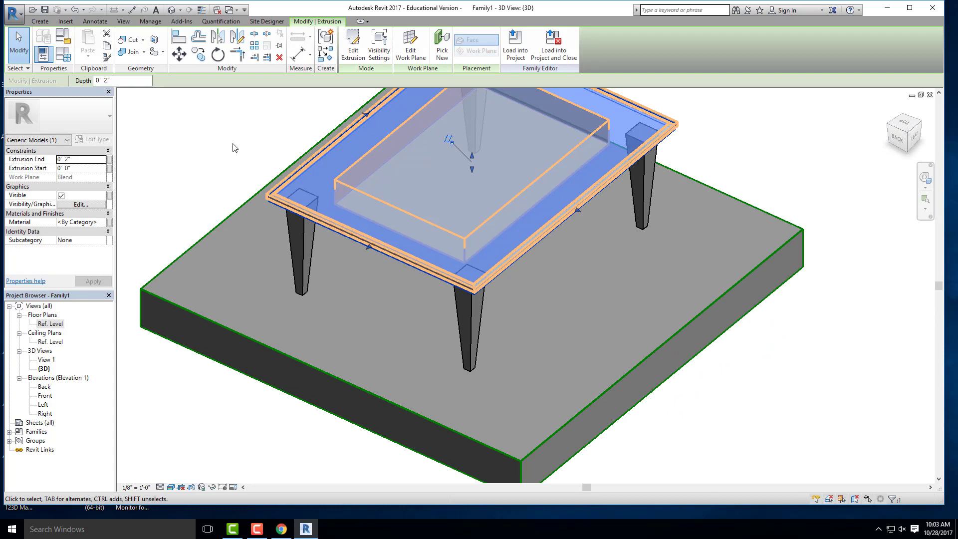
pyautogui.click(233, 147)
pyautogui.scroll(2, 358, 197)
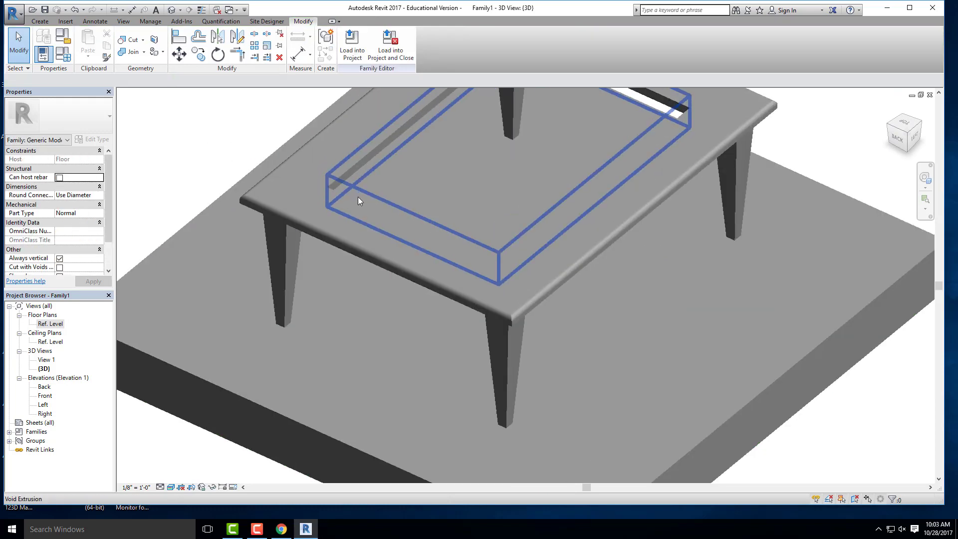
pyautogui.click(305, 236)
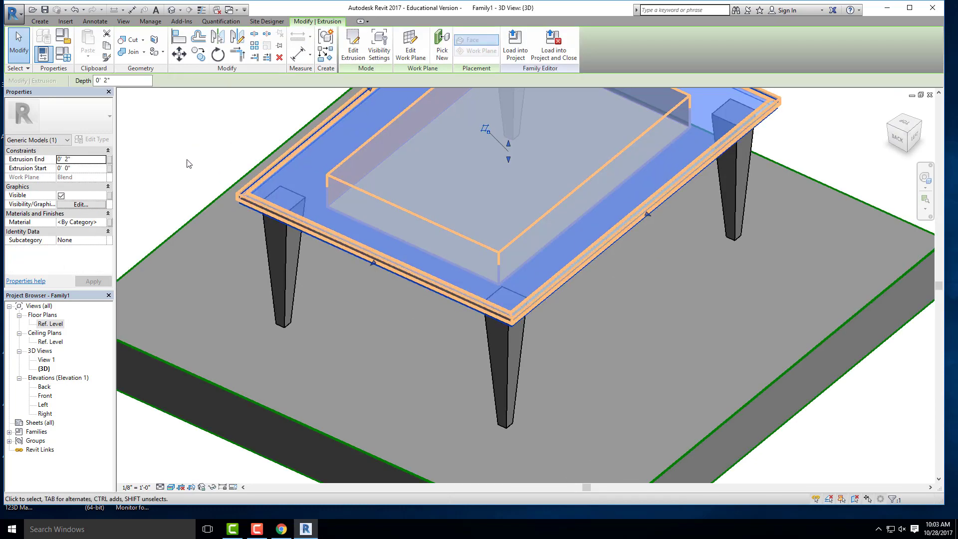
pyautogui.click(102, 223)
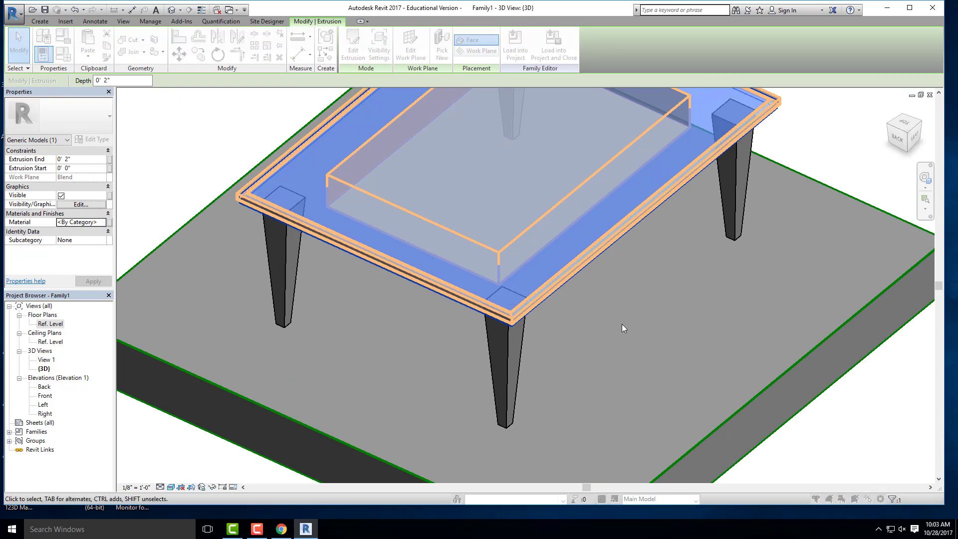
pyautogui.click(272, 367)
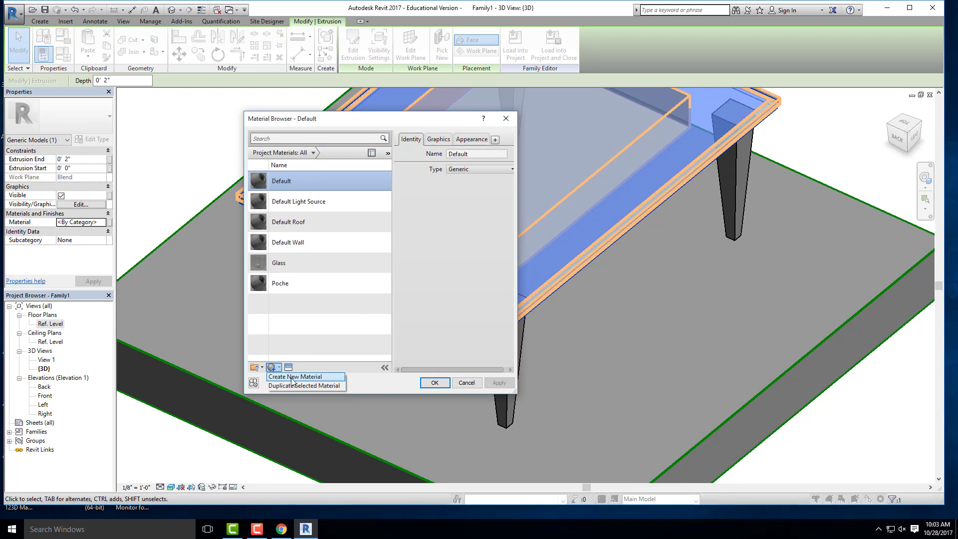
pyautogui.click(295, 376)
pyautogui.rightClick(306, 227)
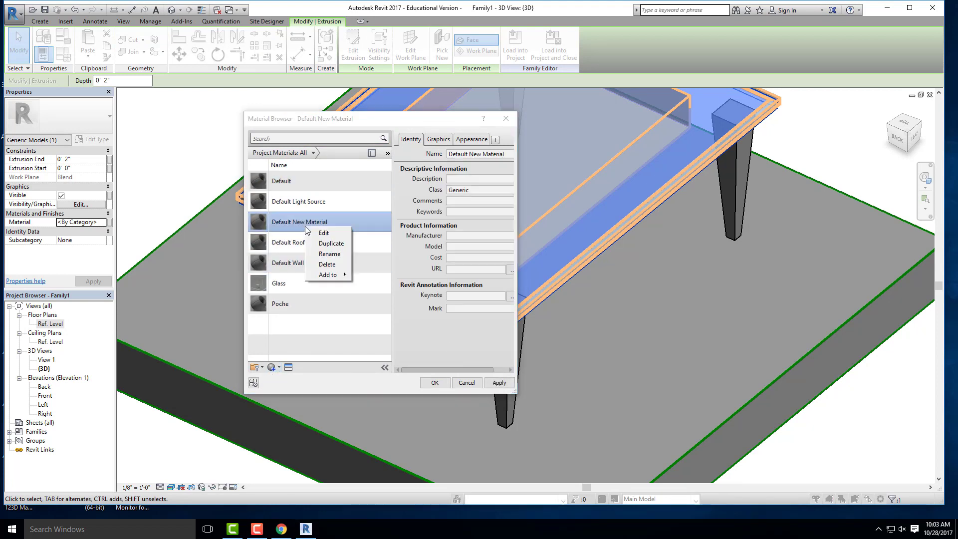
pyautogui.click(325, 260)
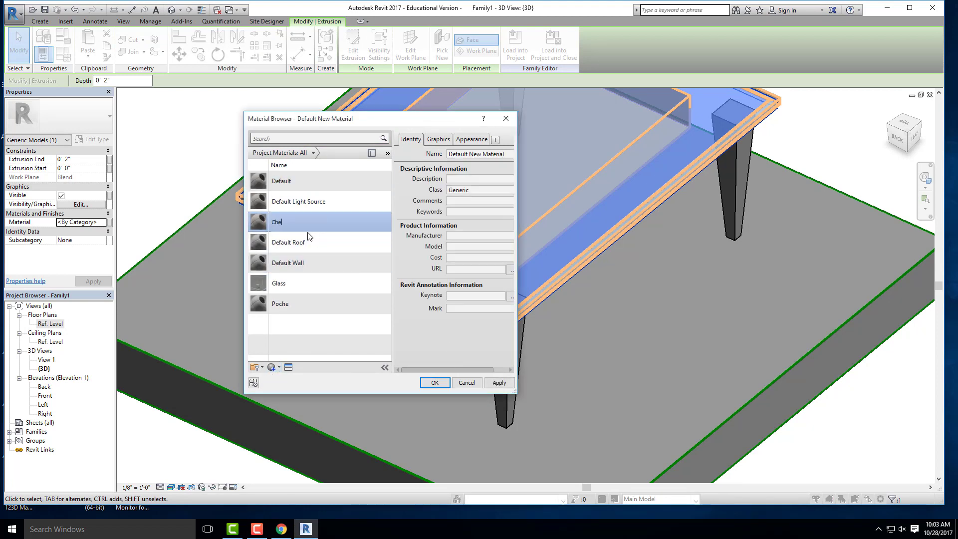
pyautogui.write('Cherry Wood')
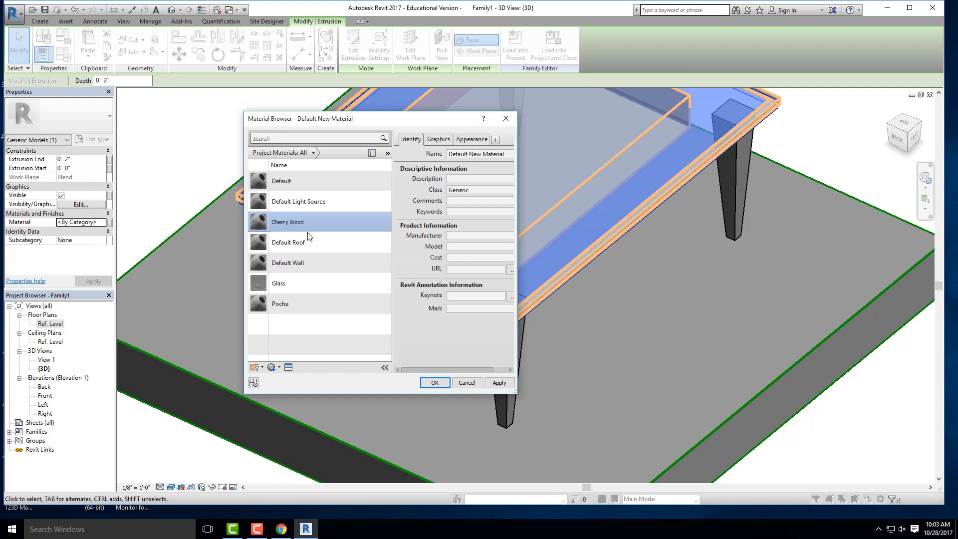
pyautogui.click(471, 140)
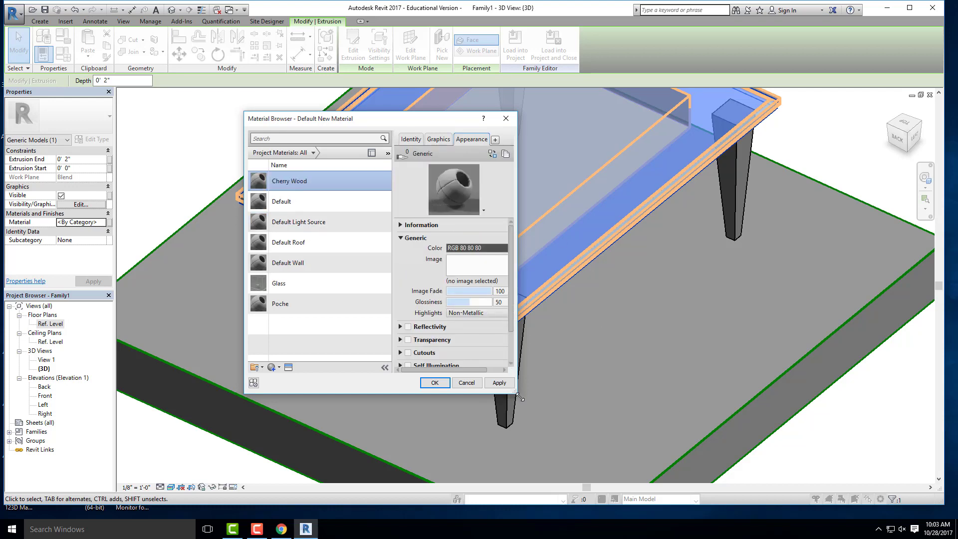
pyautogui.moveTo(517, 394); pyautogui.dragTo(683, 442)
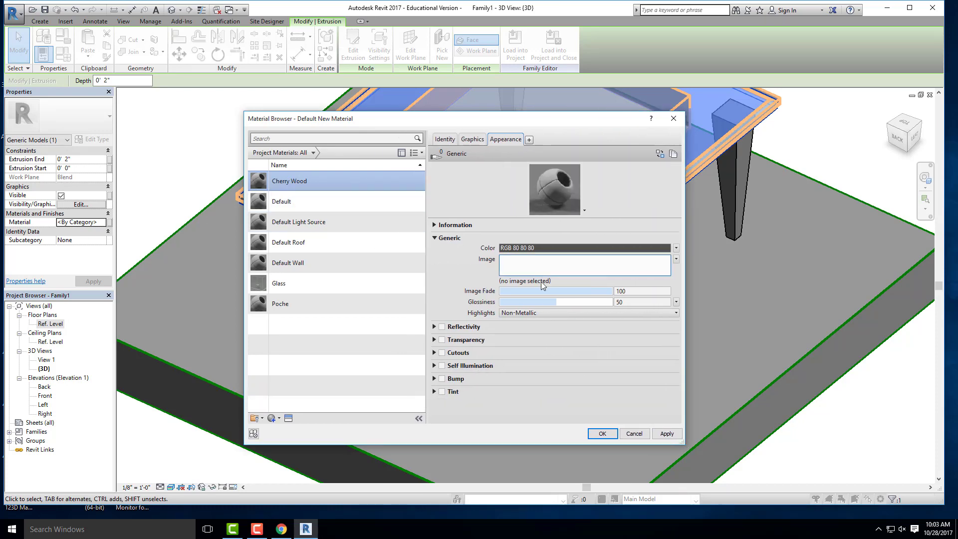
pyautogui.click(541, 267)
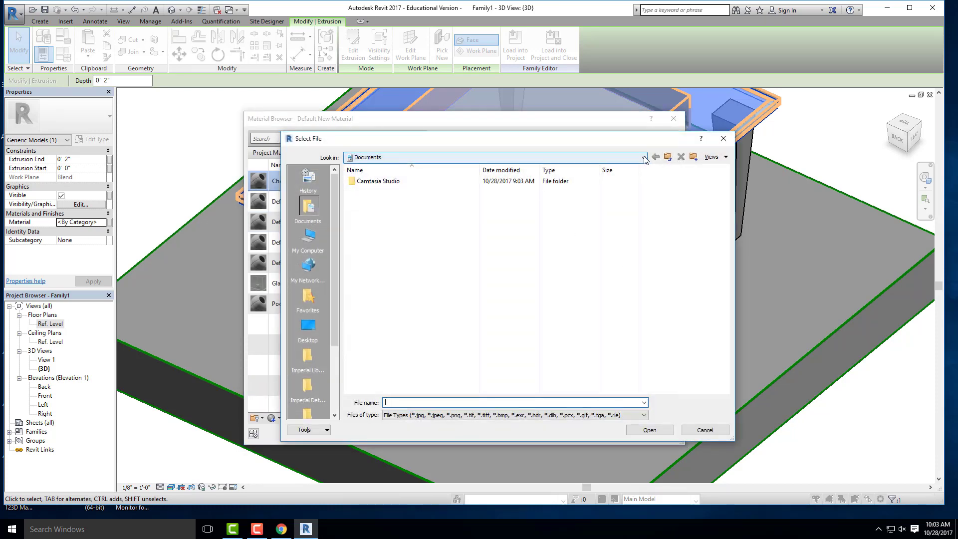
pyautogui.click(571, 157)
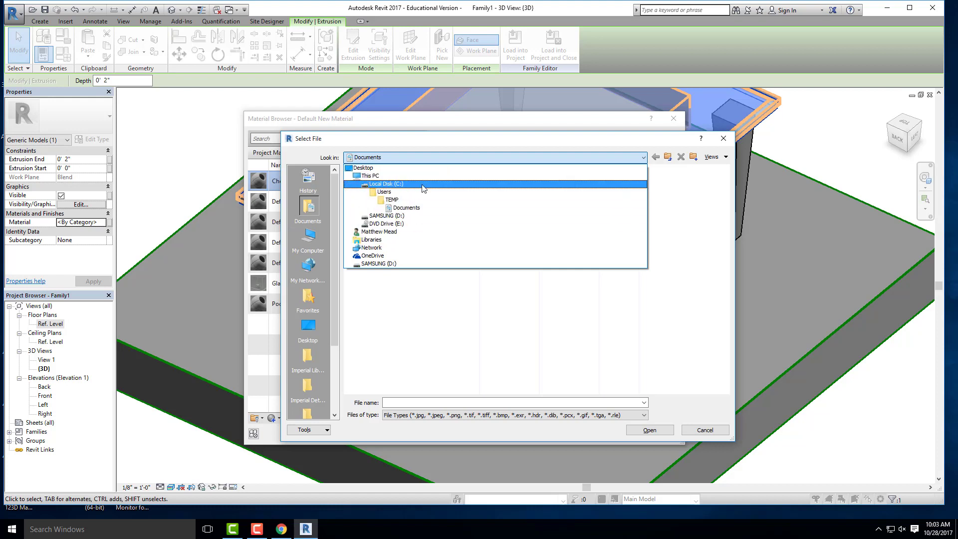
pyautogui.click(394, 184)
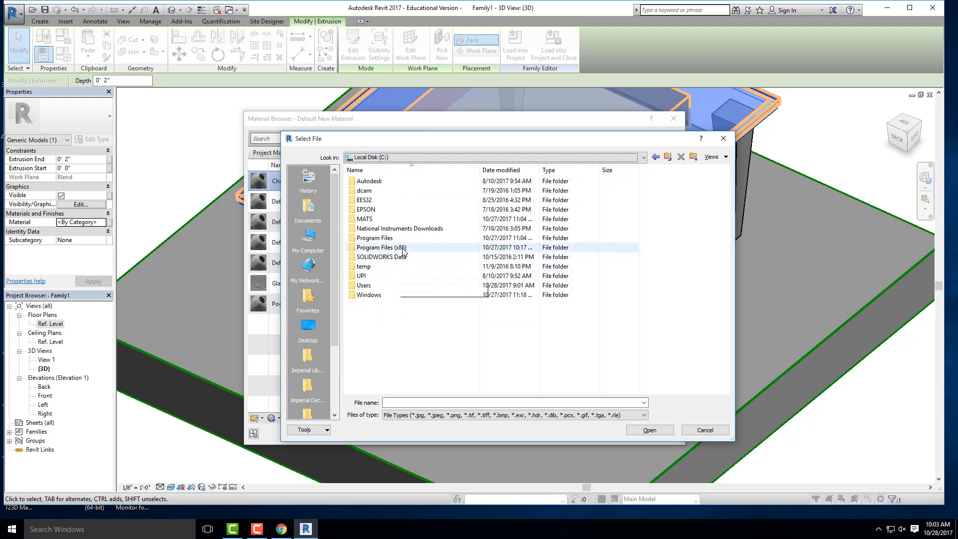
pyautogui.doubleClick(402, 247)
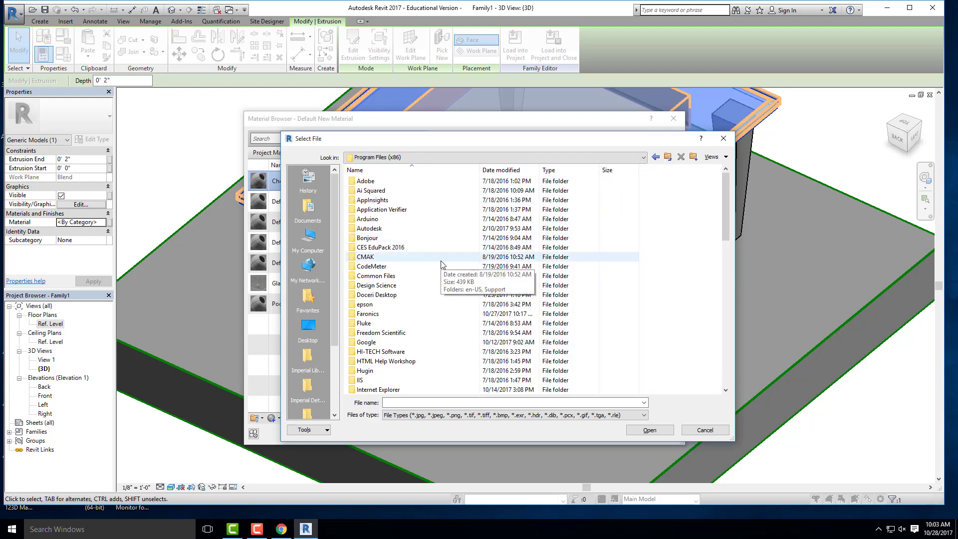
pyautogui.scroll(-17, 441, 264)
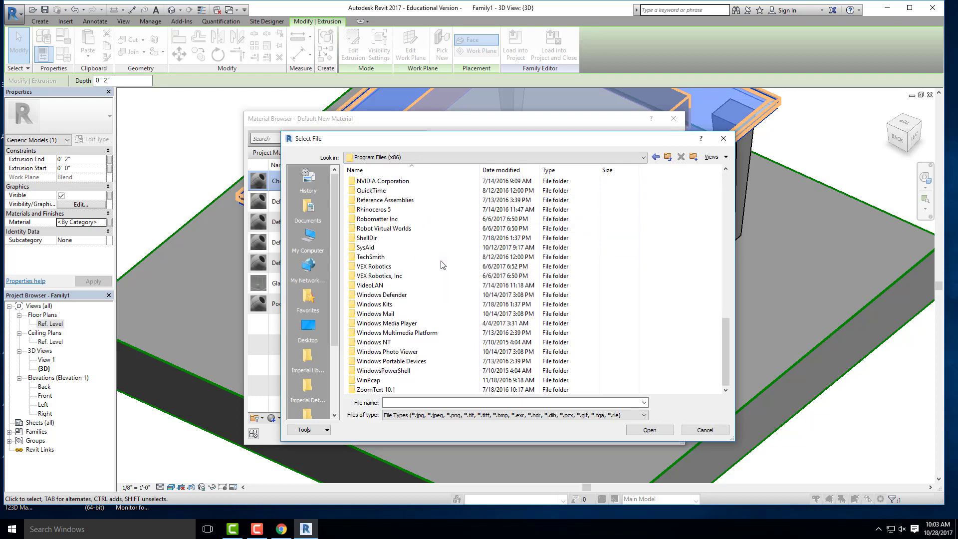
pyautogui.scroll(17, 441, 264)
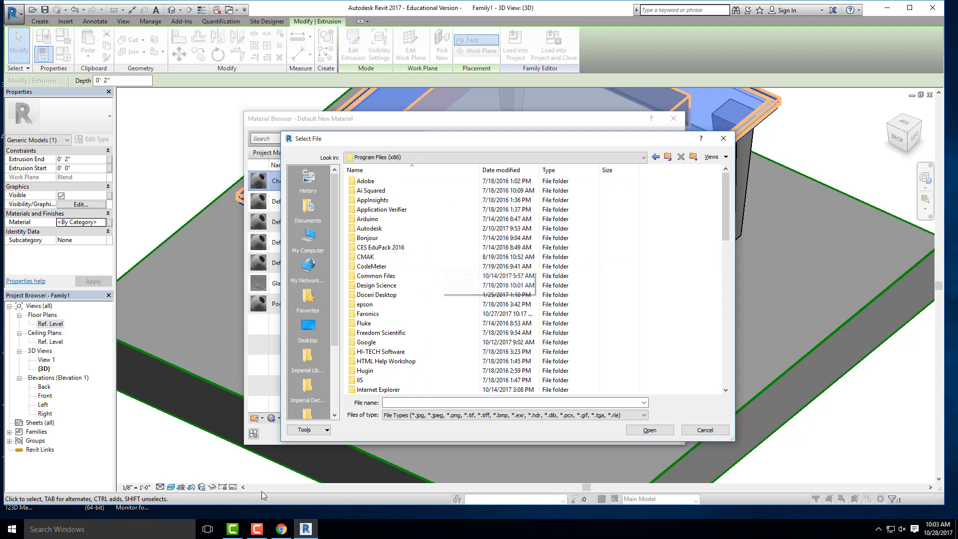
pyautogui.click(724, 138)
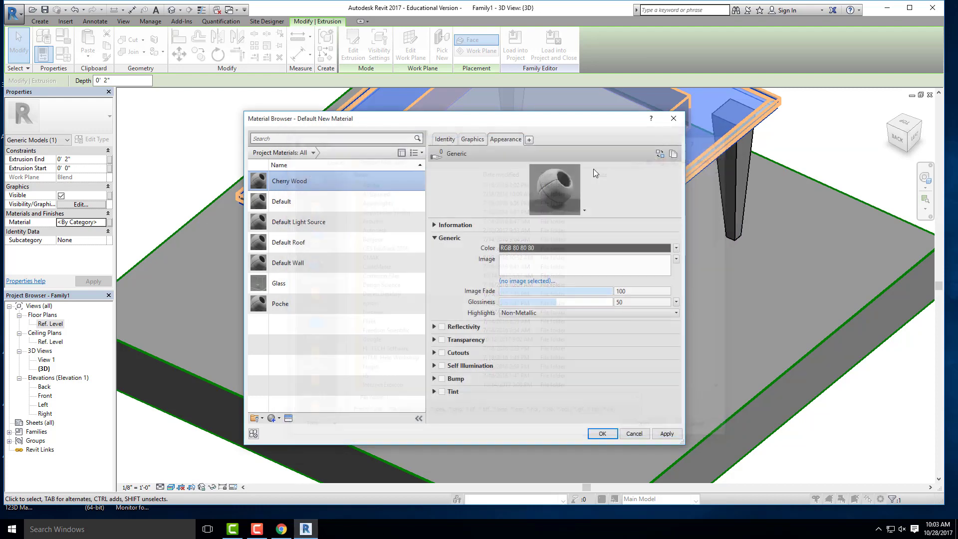
pyautogui.click(676, 121)
pyautogui.click(216, 137)
# Start a solid extrusion and sketch a rectangle over the tabletop's opening from corner to opposite corner.
pyautogui.scroll(-3, 282, 231)
pyautogui.keyDown('shift'); pyautogui.moveTo(300, 261); pyautogui.dragTo(574, 215, button='middle'); pyautogui.keyUp('shift')
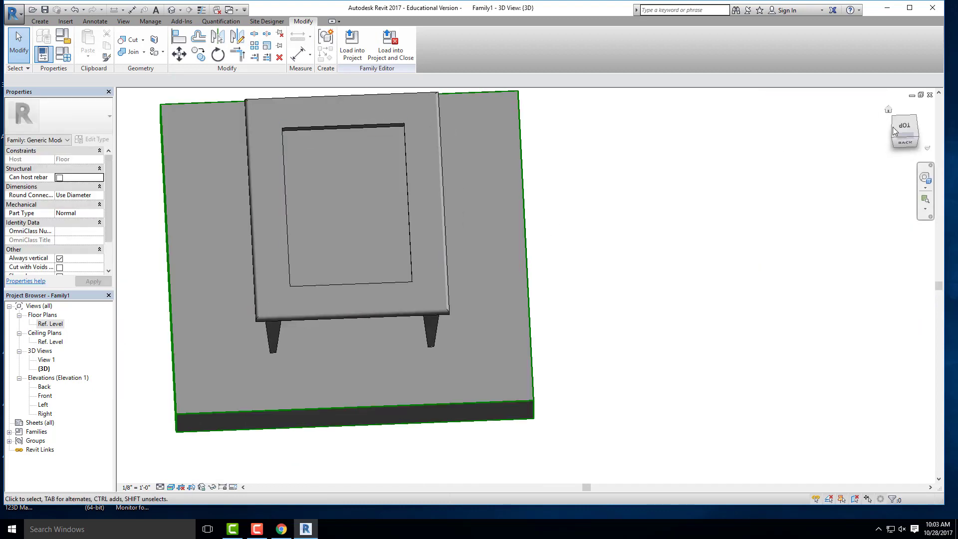
pyautogui.click(903, 125)
pyautogui.moveTo(526, 292); pyautogui.dragTo(345, 280, button='middle')
pyautogui.scroll(3, 339, 282)
pyautogui.moveTo(221, 202); pyautogui.dragTo(275, 226, button='middle')
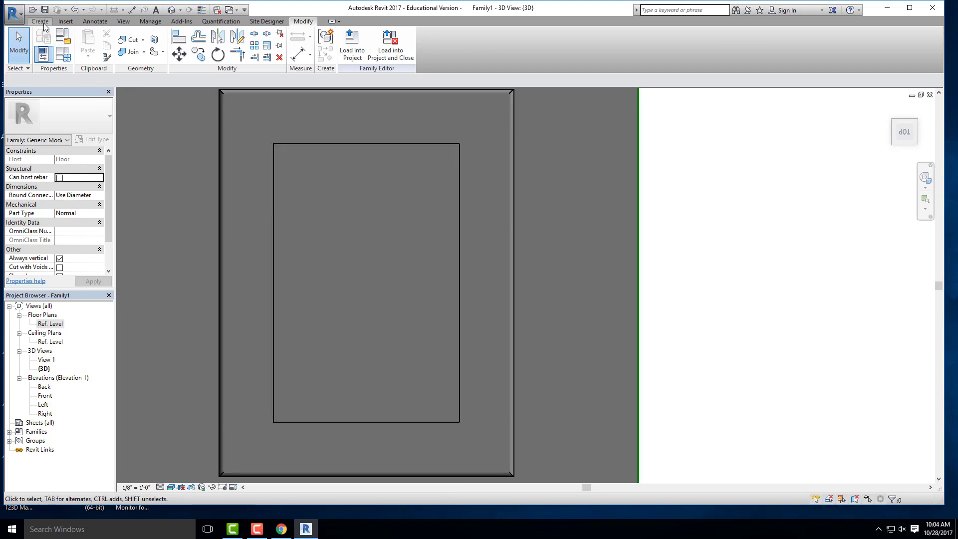
pyautogui.click(43, 23)
pyautogui.click(90, 43)
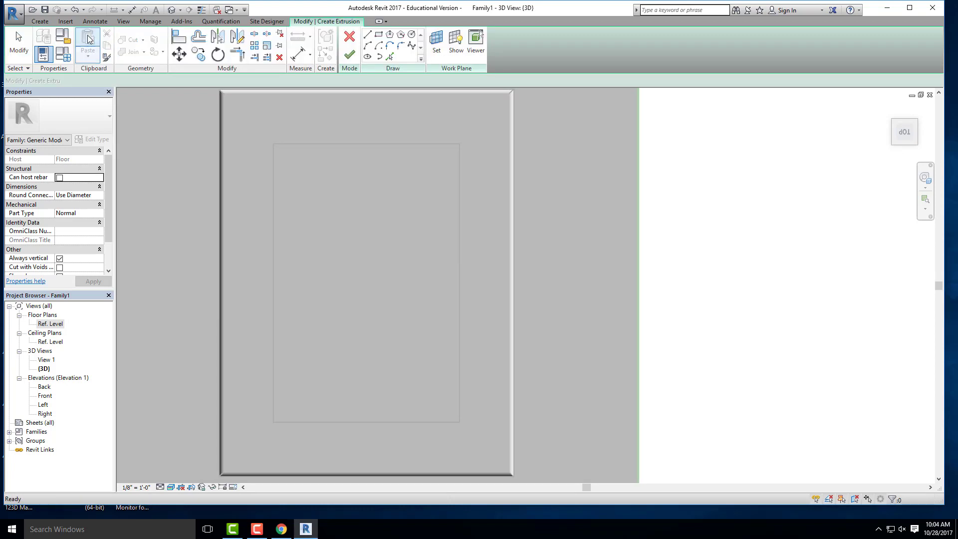
pyautogui.click(379, 35)
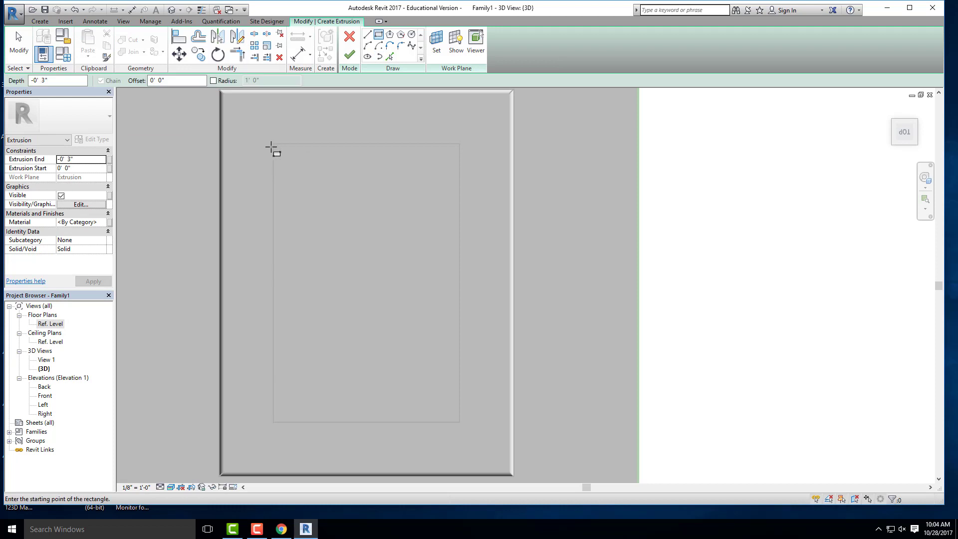
pyautogui.click(273, 143)
pyautogui.click(457, 424)
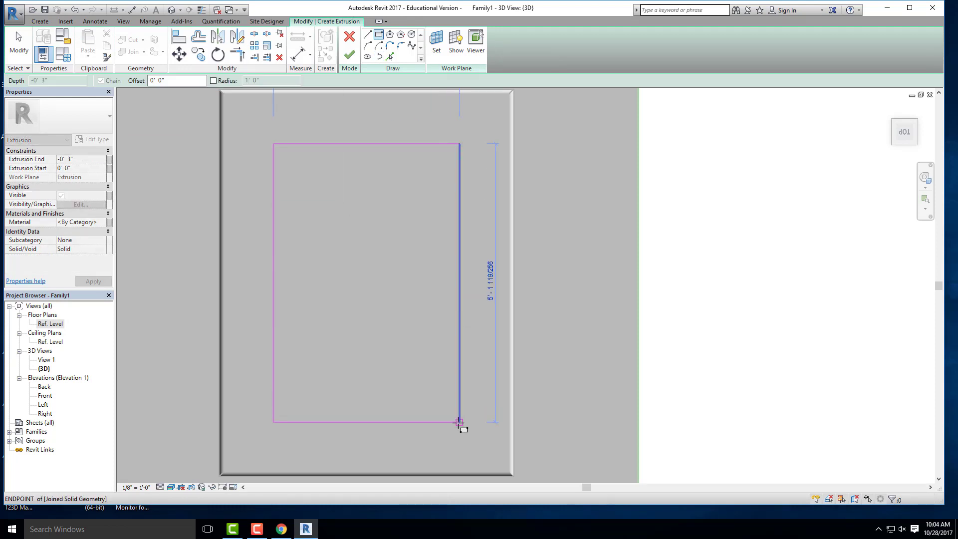
# Finish the rectangular extrusion sketch to create the insert panel in the tabletop's opening, and deselect it.
pyautogui.keyDown('shift'); pyautogui.moveTo(321, 398); pyautogui.dragTo(481, 99, button='middle'); pyautogui.keyUp('shift')
pyautogui.moveTo(498, 292)
pyautogui.keyDown('shift'); pyautogui.mouseDown(button='middle')
pyautogui.moveTo(532, 201)
pyautogui.moveTo(497, 277)
pyautogui.mouseUp(button='middle'); pyautogui.keyUp('shift')
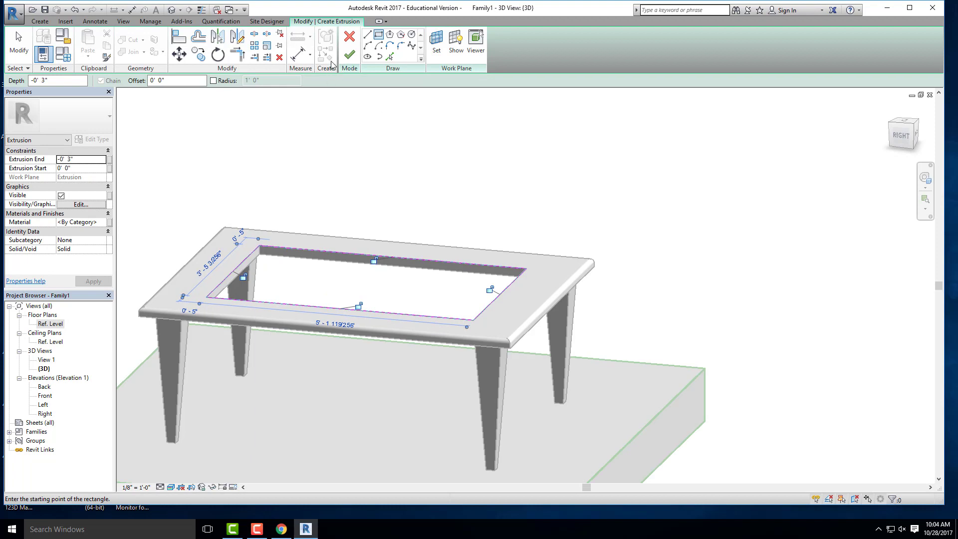
pyautogui.click(348, 56)
pyautogui.press('Escape')
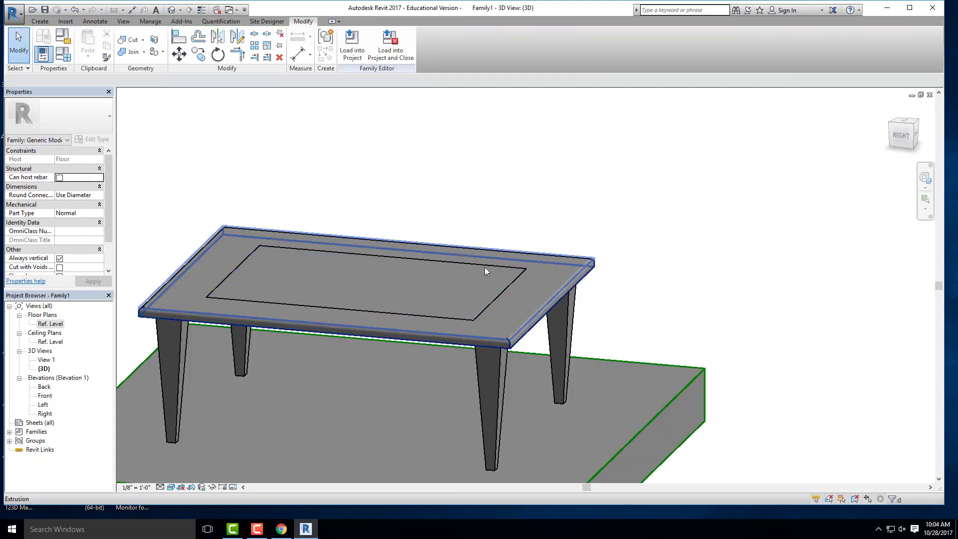
# Set the insert panel's extrusion end to -0.25" to thin it.
pyautogui.click(481, 265)
pyautogui.keyDown('shift'); pyautogui.moveTo(424, 308); pyautogui.dragTo(187, 169, button='middle'); pyautogui.keyUp('shift')
pyautogui.click(81, 159)
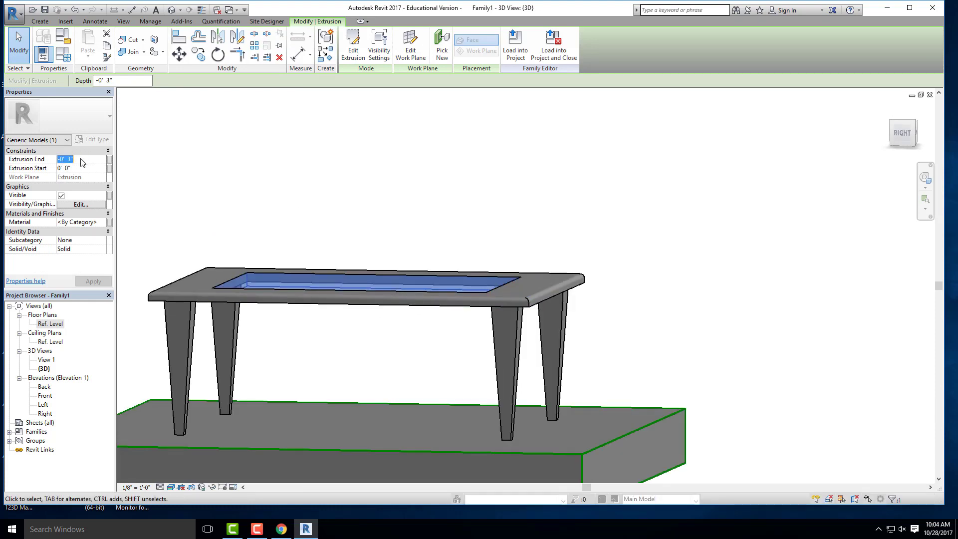
pyautogui.write('-.25')
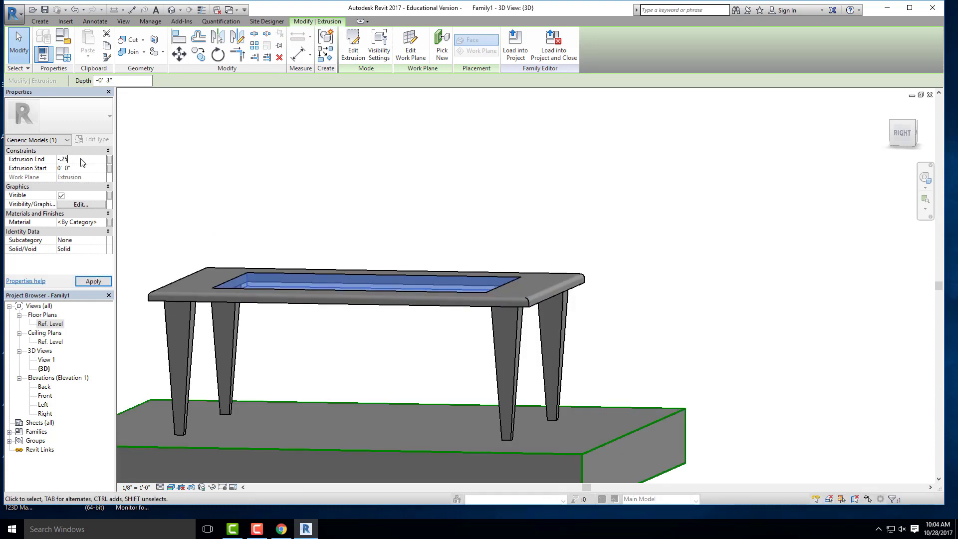
pyautogui.click(310, 216)
# Assign the Glass material to the insert panel in the tabletop's opening and deselect it.
pyautogui.keyDown('shift'); pyautogui.moveTo(310, 216); pyautogui.dragTo(456, 242, button='middle'); pyautogui.keyUp('shift')
pyautogui.click(337, 332)
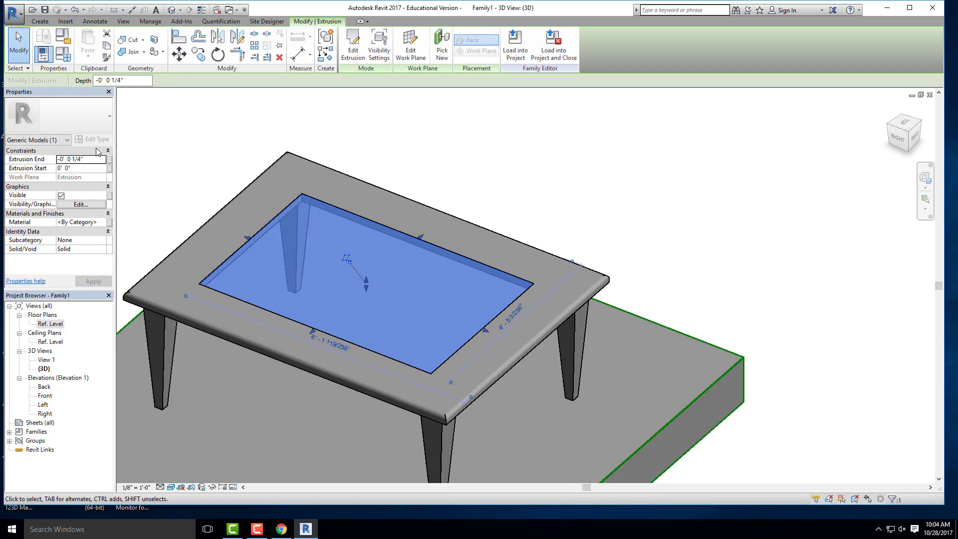
pyautogui.click(102, 222)
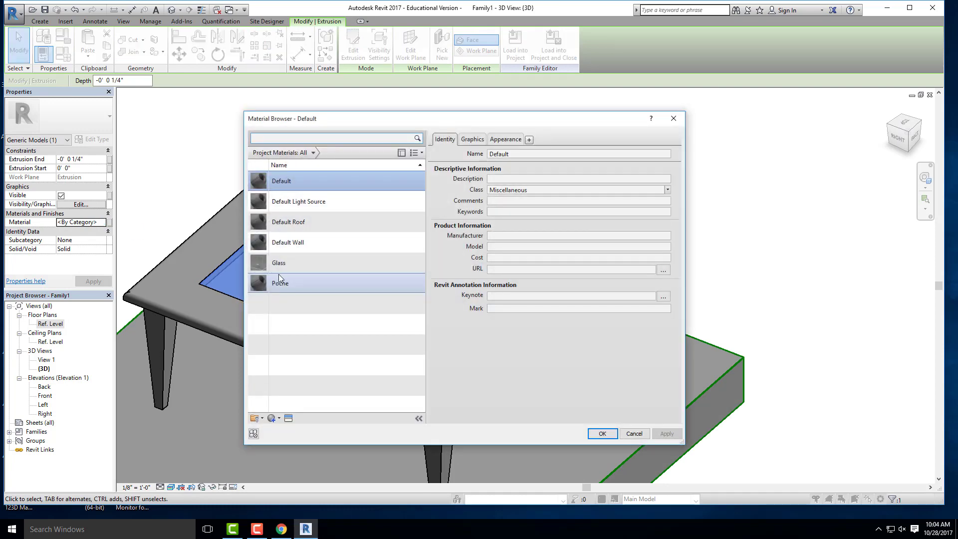
pyautogui.click(279, 269)
pyautogui.click(603, 434)
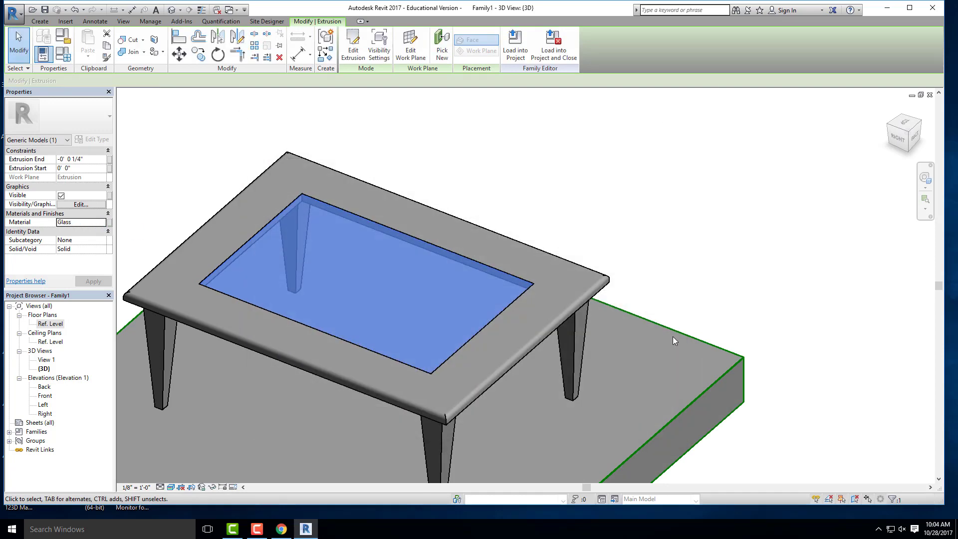
pyautogui.click(659, 252)
# Inspect the whole table with its glass insert from several sides in 3D.
pyautogui.keyDown('shift'); pyautogui.moveTo(331, 343); pyautogui.dragTo(358, 310, button='middle'); pyautogui.keyUp('shift')
pyautogui.moveTo(269, 257); pyautogui.dragTo(435, 341, button='middle')
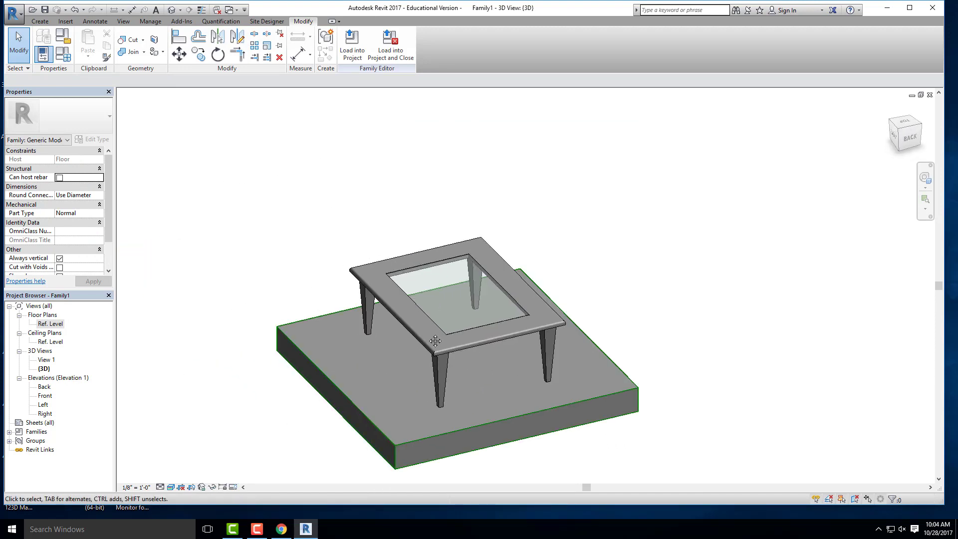
pyautogui.keyDown('shift'); pyautogui.moveTo(344, 225); pyautogui.dragTo(441, 228, button='middle'); pyautogui.keyUp('shift')
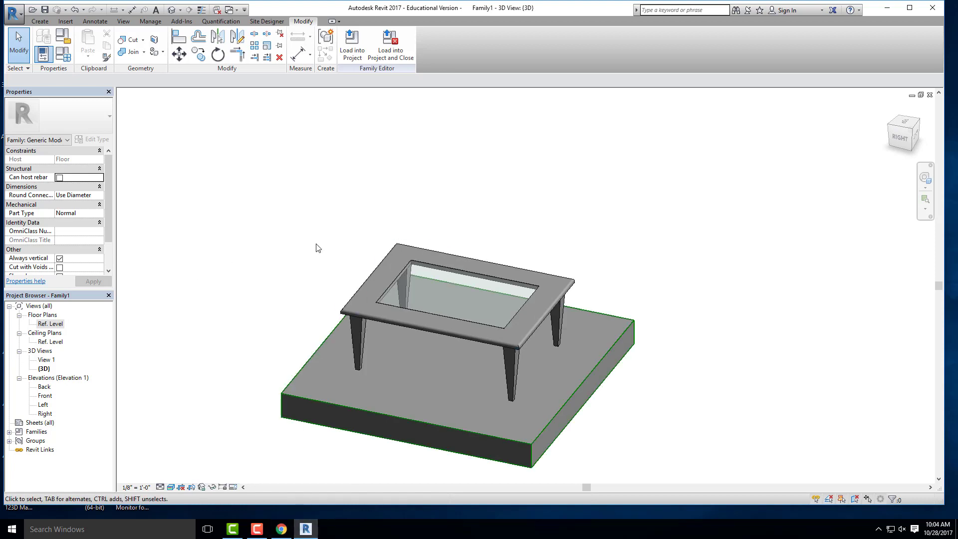
pyautogui.scroll(-2, 348, 217)
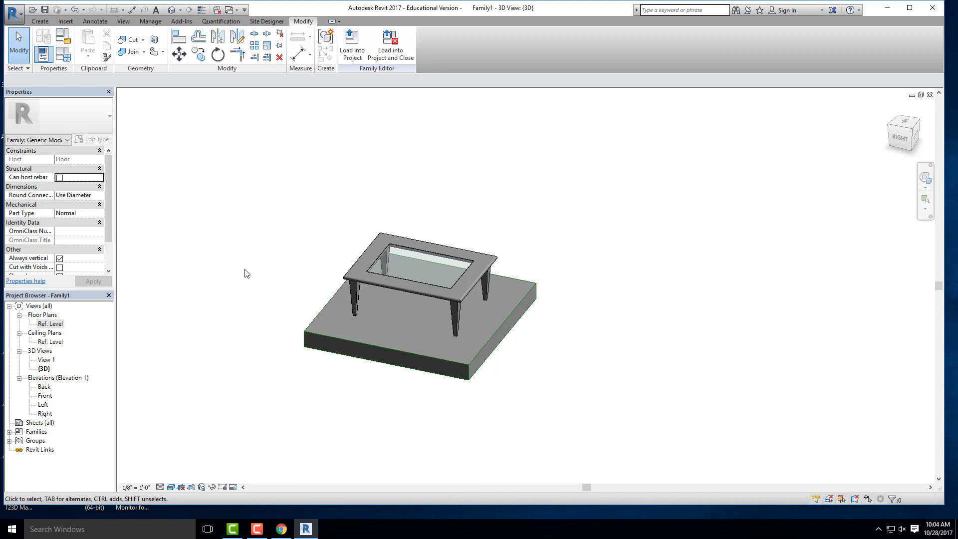
pyautogui.click(35, 22)
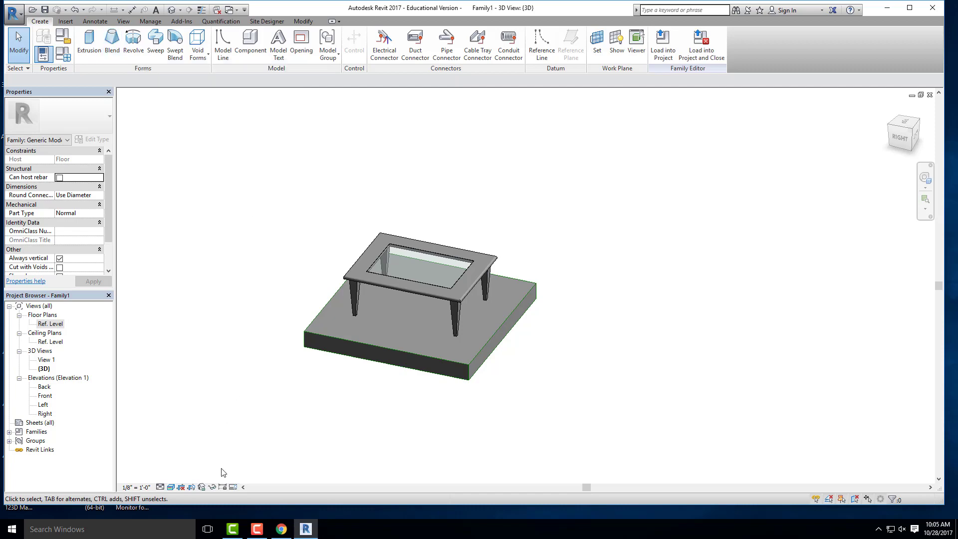
# Switch to Chrome and review the chair-building brief of Critical Thinking Exercise 9.
pyautogui.click(282, 529)
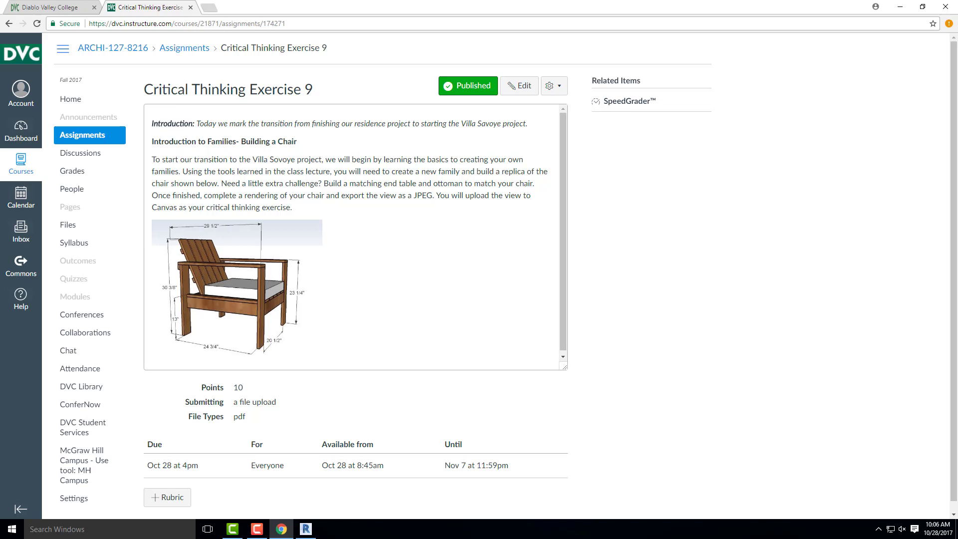
pyautogui.click(263, 532)
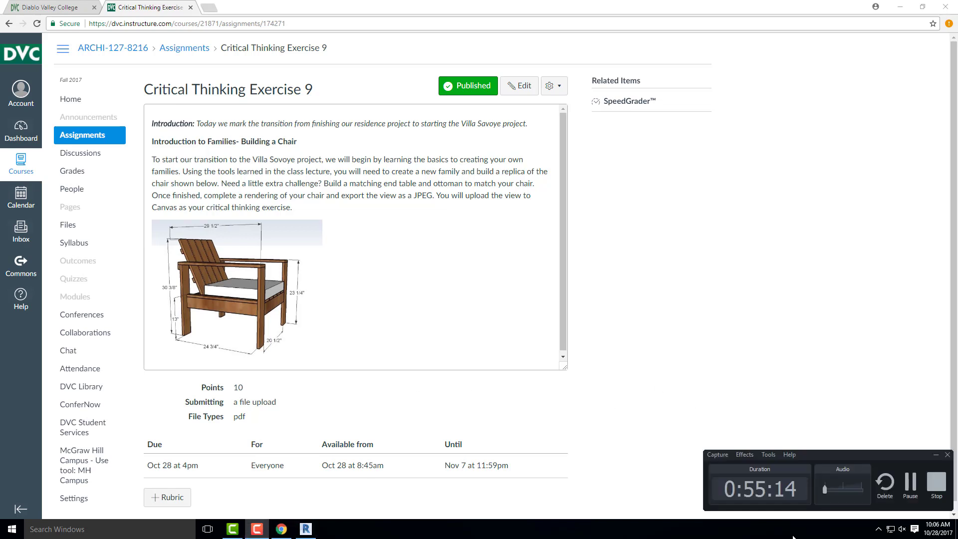